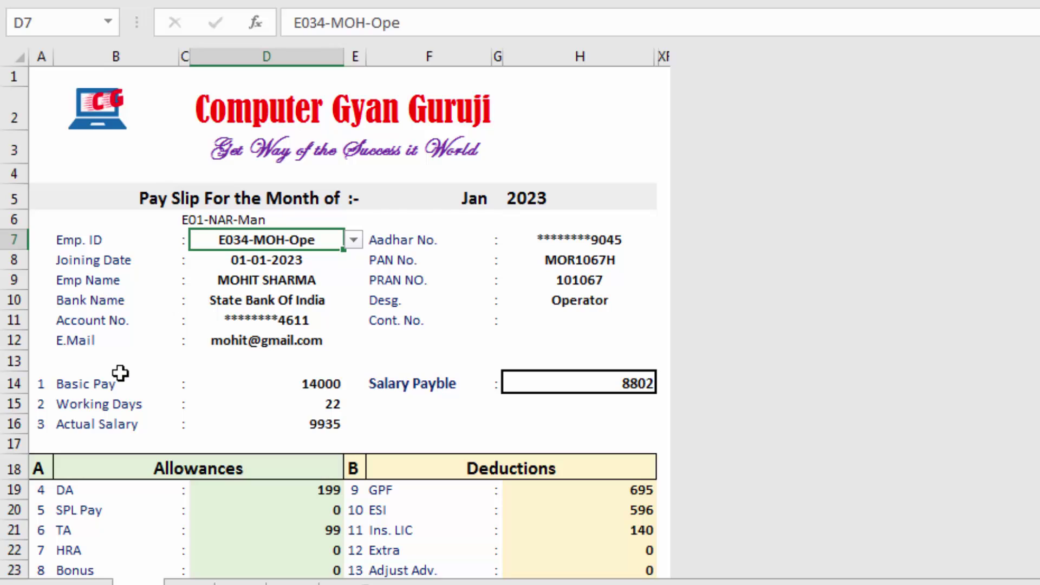
# - Load employee E037's pay slip from the D7 Emp. ID dropdown
pyautogui.scroll(-3, 163, 378)
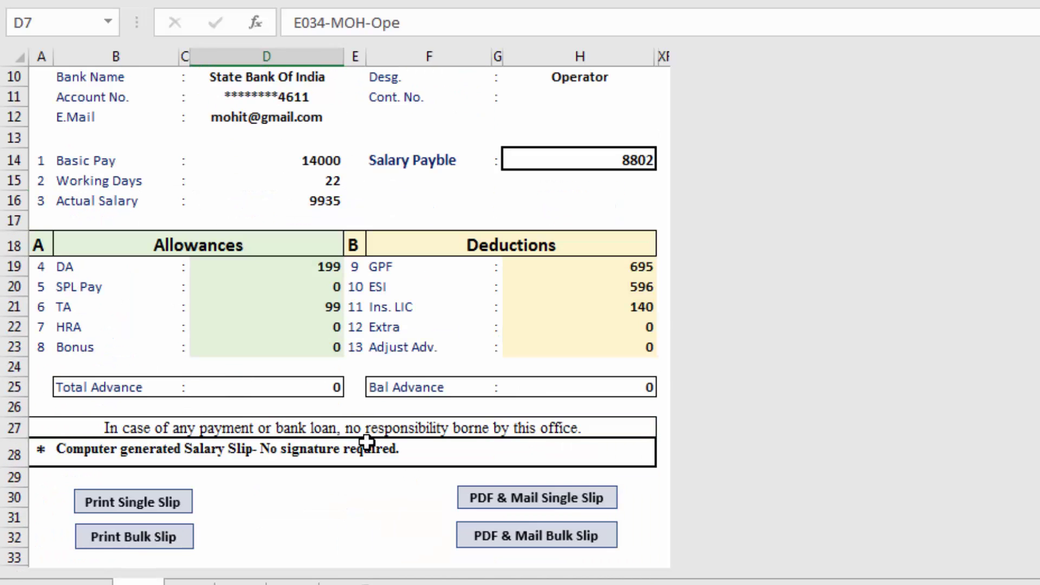
pyautogui.scroll(-1, 368, 438)
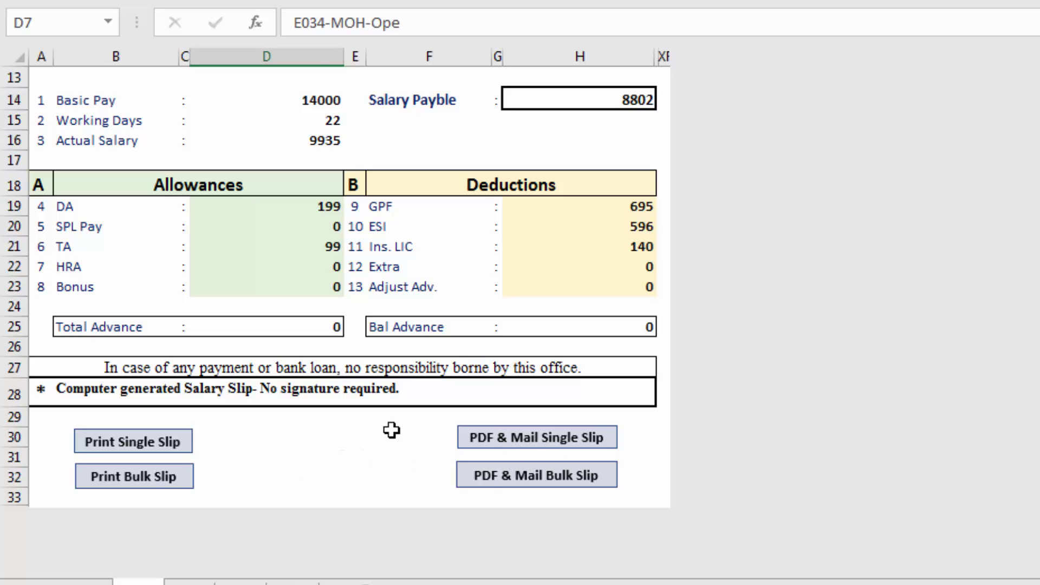
pyautogui.scroll(4, 391, 429)
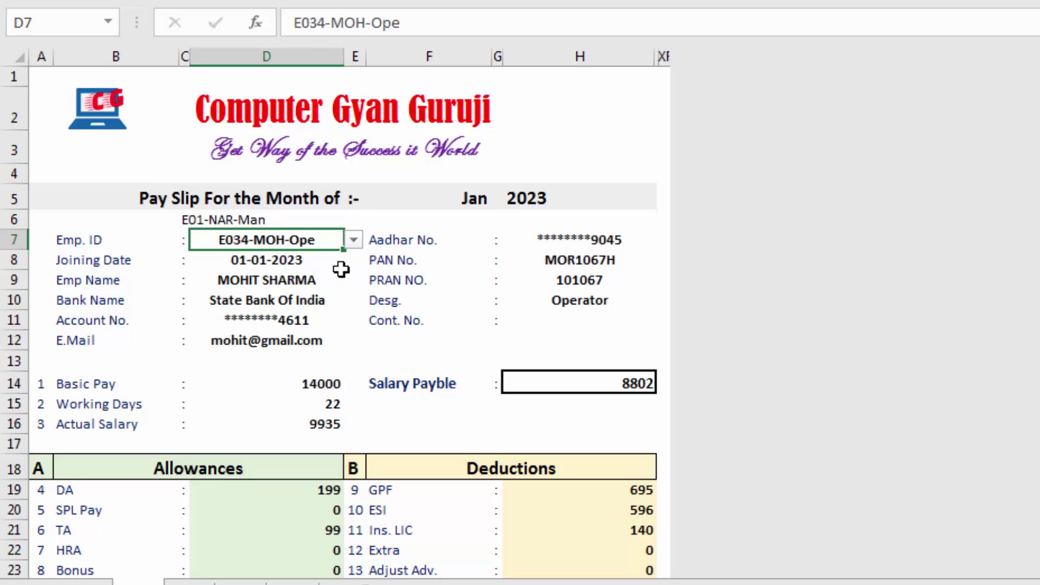
pyautogui.click(353, 240)
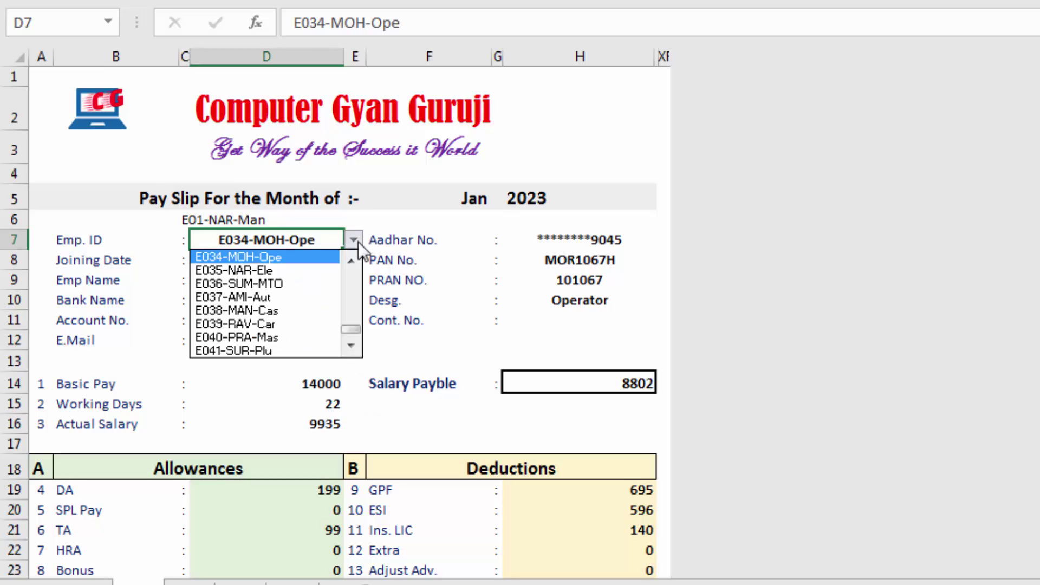
pyautogui.click(291, 296)
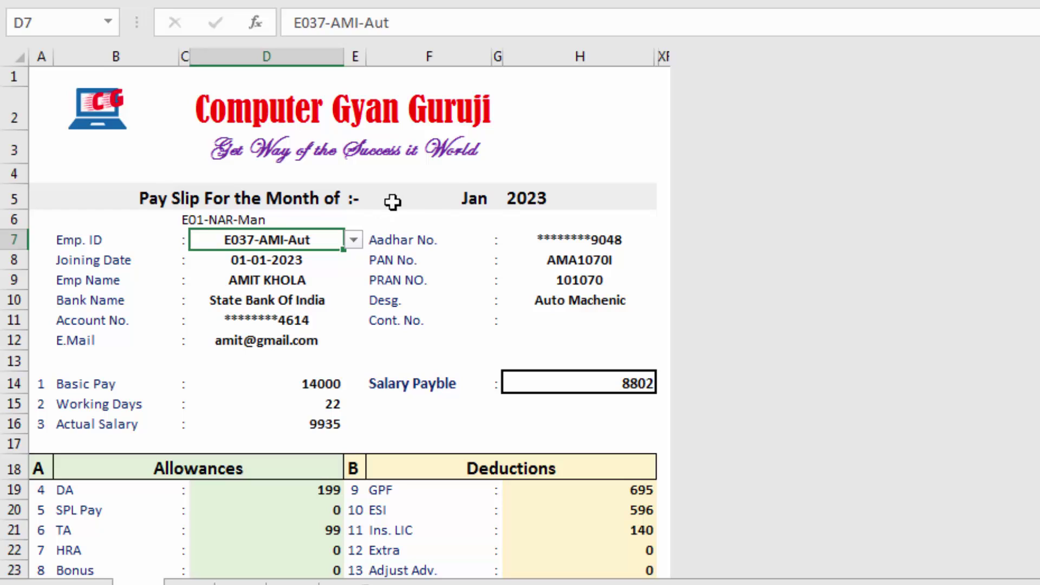
# - Change the slip's F5 month from Jan to Feb, then back to Jan
pyautogui.click(460, 199)
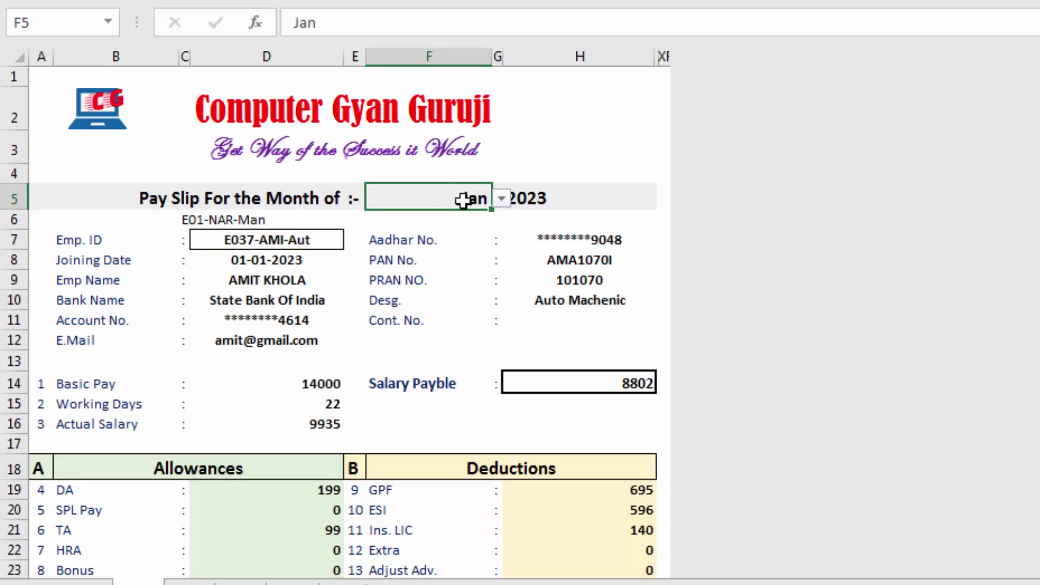
pyautogui.click(503, 200)
pyautogui.click(451, 234)
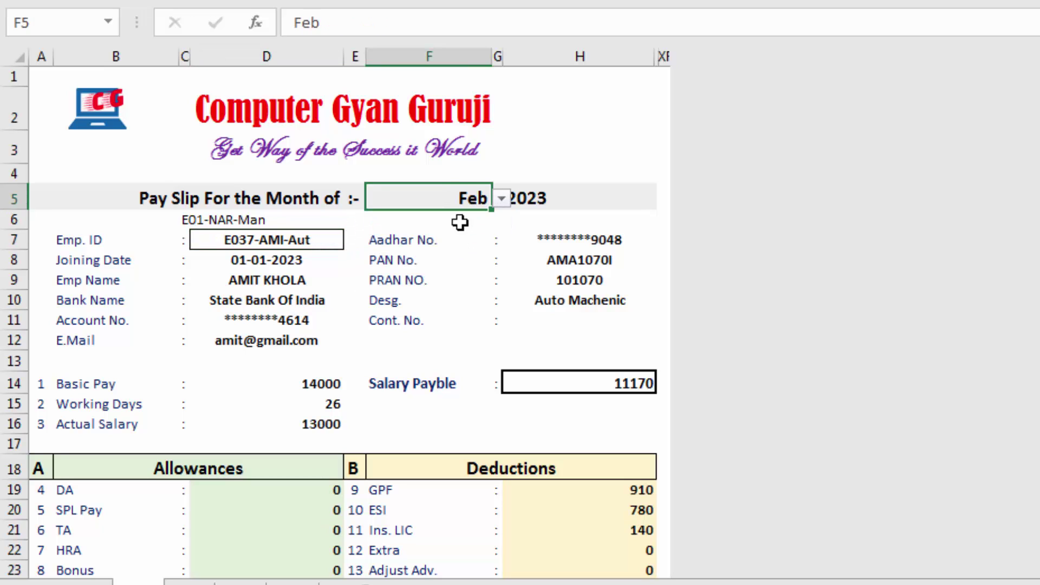
pyautogui.click(501, 200)
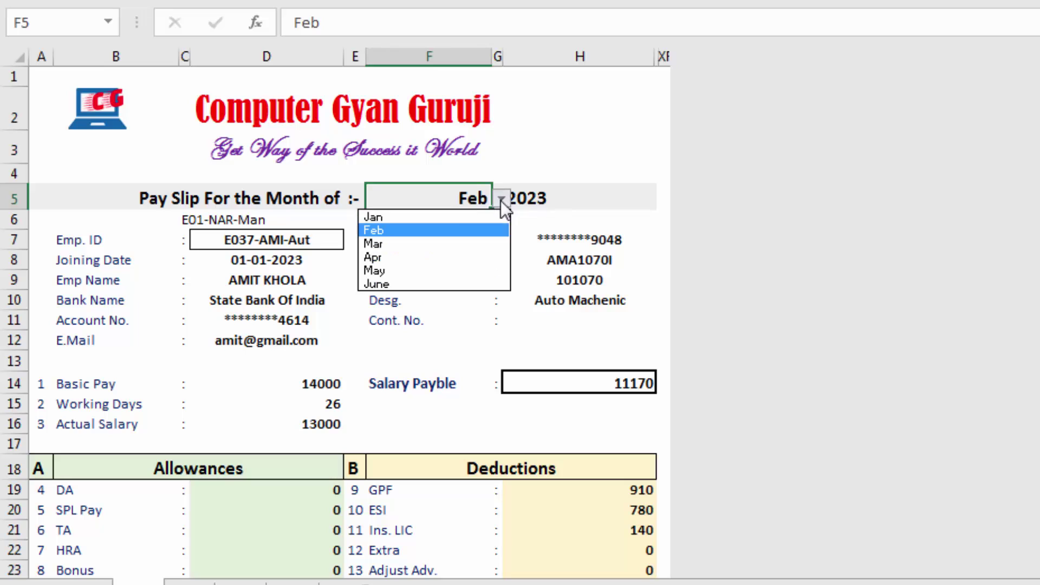
pyautogui.click(449, 217)
# - Load employee E035's pay slip, then switch to the Salary Detail sheet
pyautogui.click(304, 244)
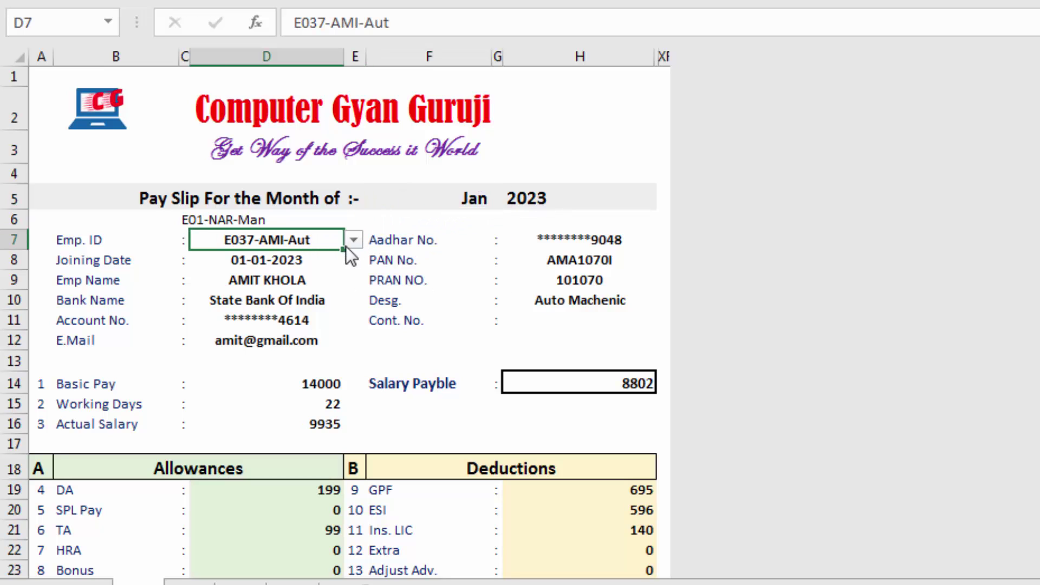
pyautogui.click(353, 239)
pyautogui.click(301, 269)
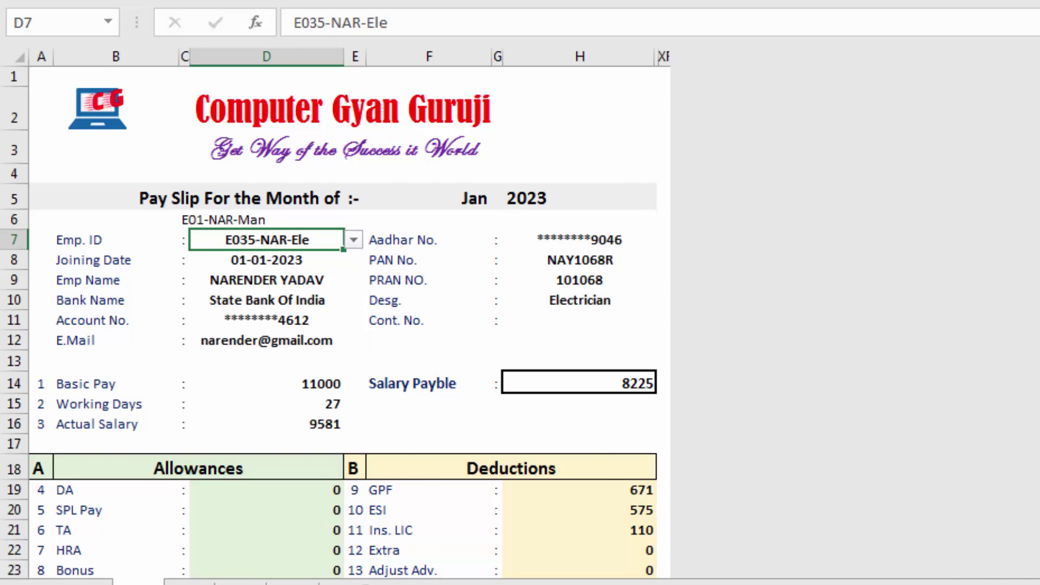
pyautogui.hotkey('ctrl', 'pageup')
# - Inspect the B3 Emp. ID concatenation formula, scan the salary columns, then review the pay slip
pyautogui.click(132, 126)
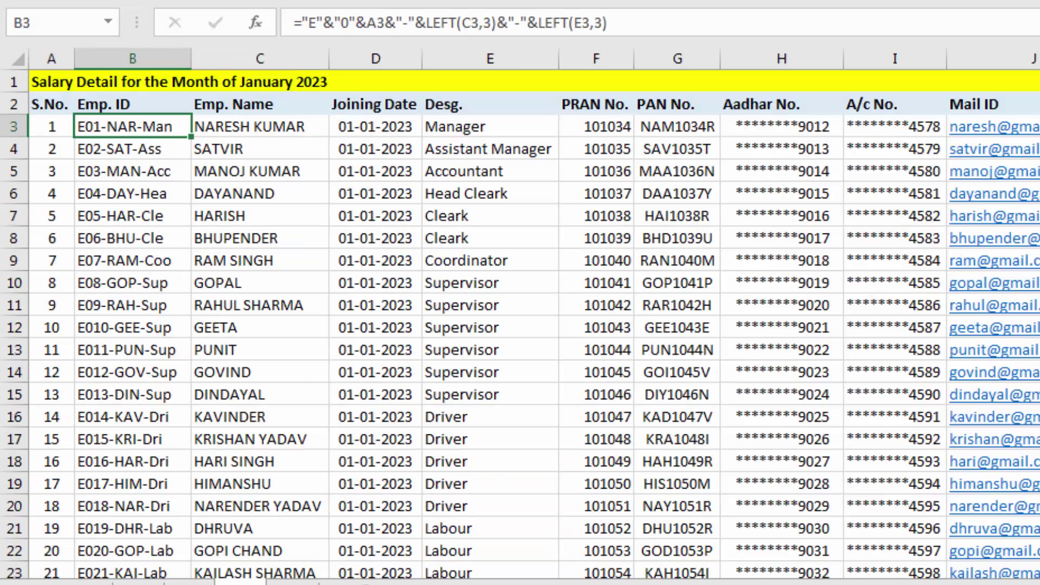
pyautogui.hscroll(1, 533, 313)
pyautogui.hscroll(2, 533, 314)
pyautogui.hscroll(1, 533, 313)
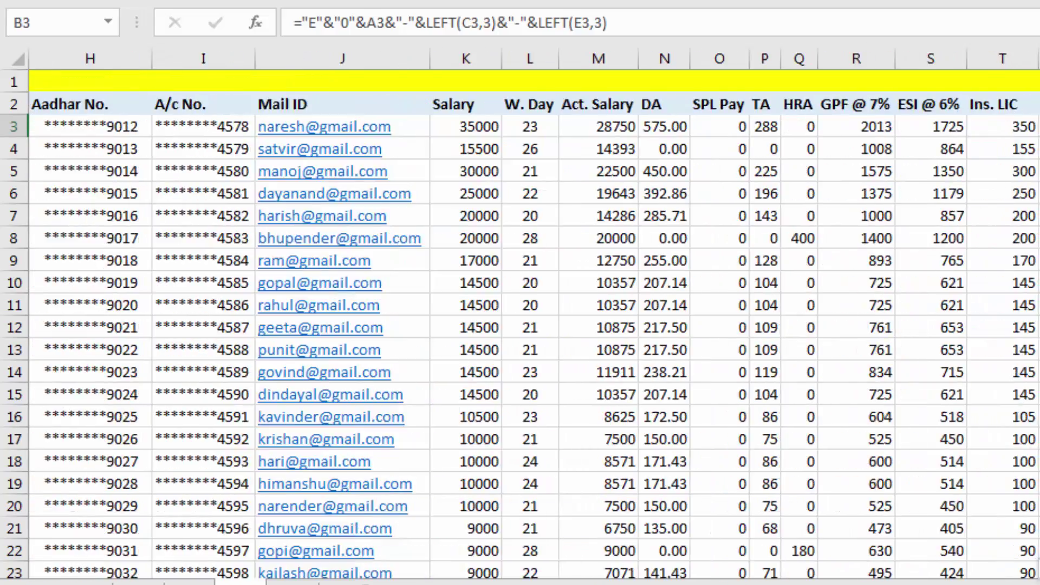
pyautogui.hscroll(-3, 533, 313)
pyautogui.hscroll(-2, 534, 313)
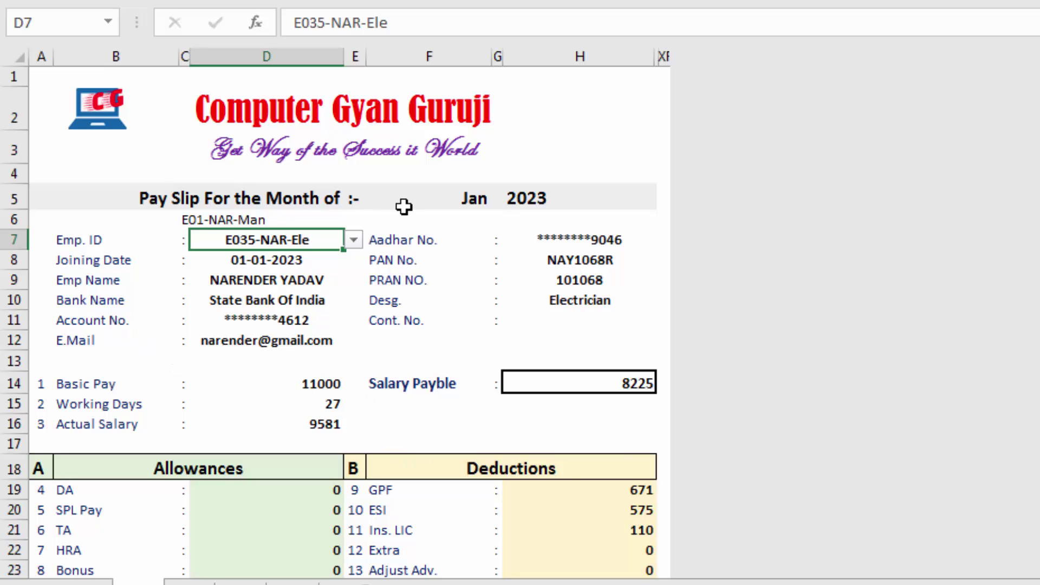
pyautogui.scroll(-5, 412, 260)
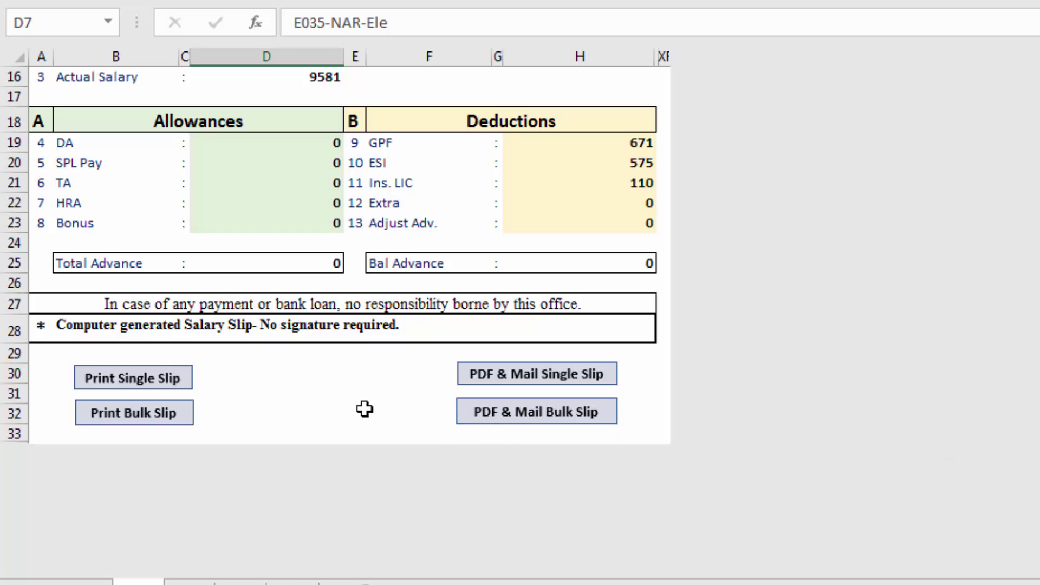
pyautogui.scroll(5, 365, 409)
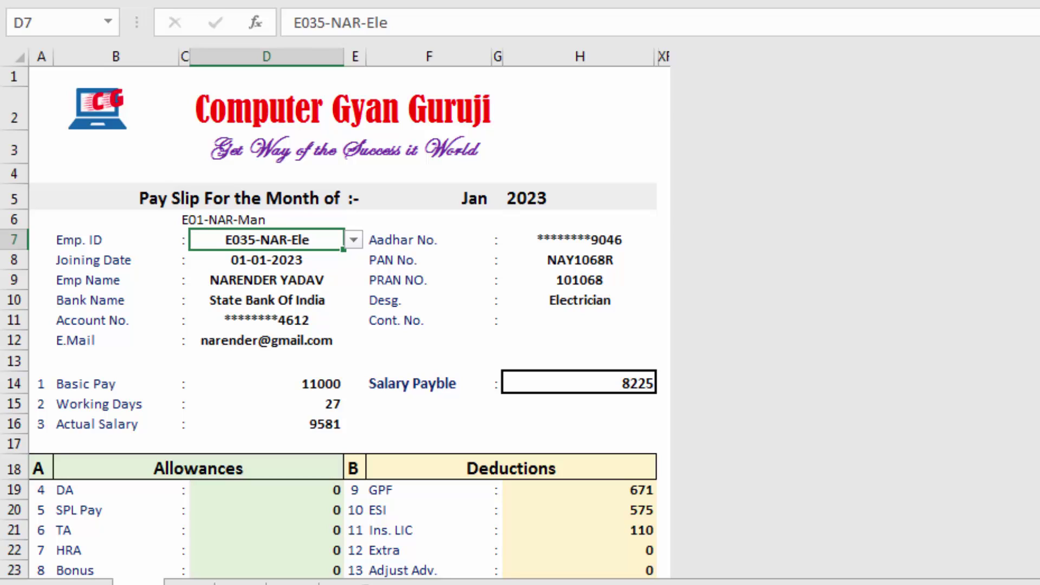
# - Unprotect the pay slip sheet and inspect the H8 and H9 lookup formulas
pyautogui.hotkey('alt', 'r')
pyautogui.press('p')
pyautogui.press('s')
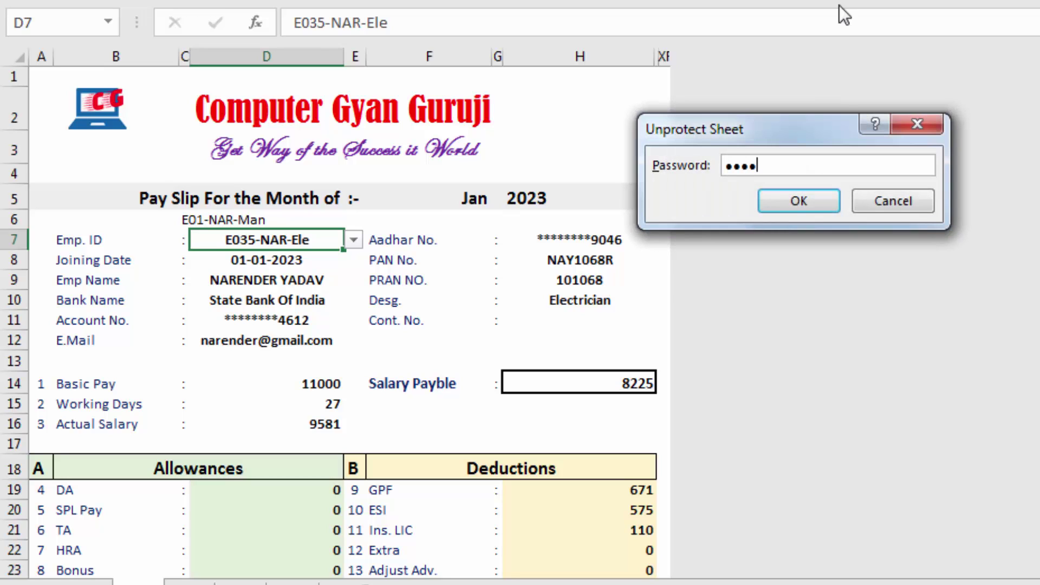
pyautogui.click(802, 202)
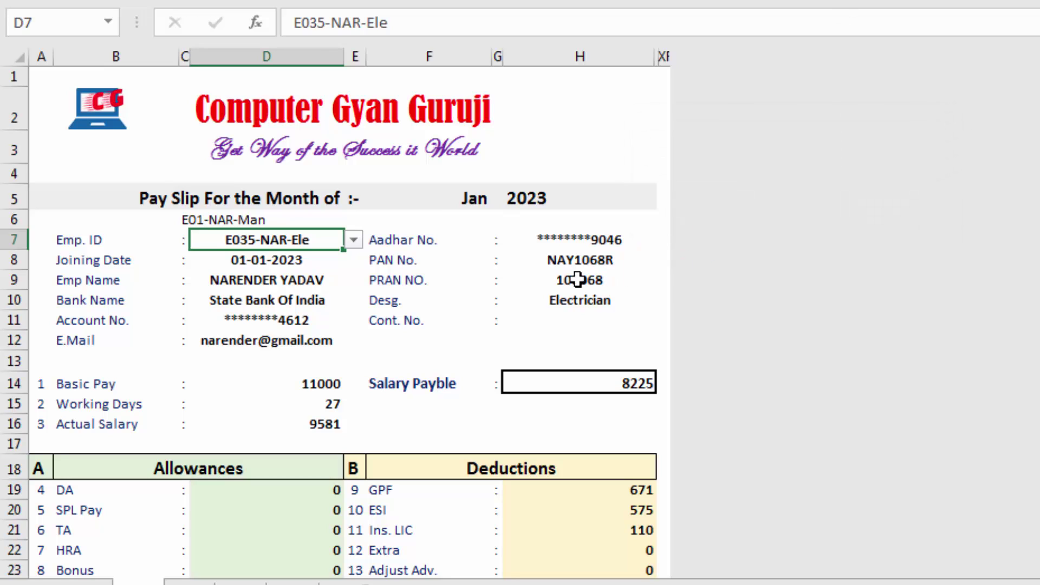
pyautogui.click(287, 297)
pyautogui.click(558, 262)
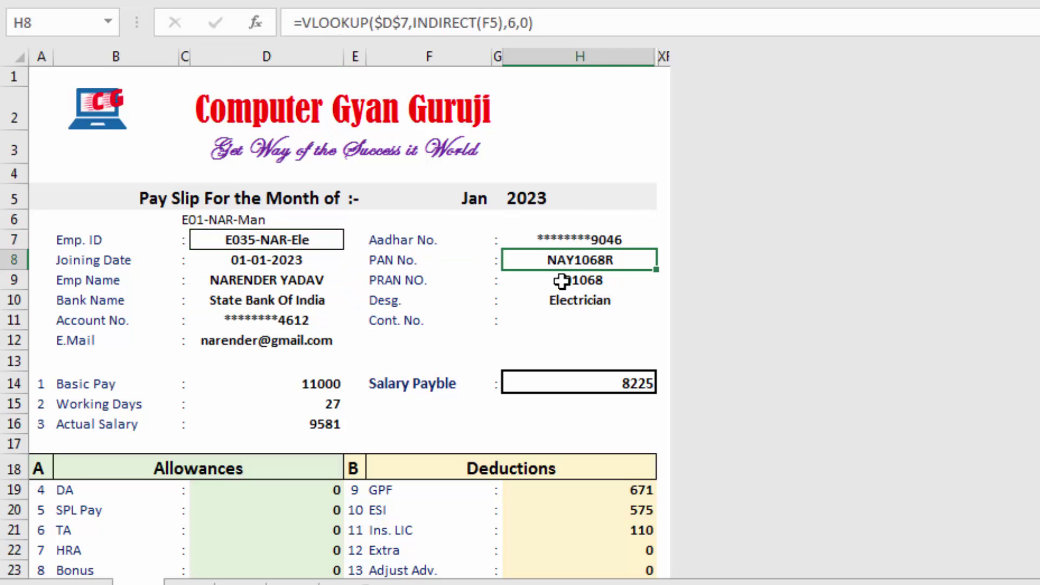
pyautogui.click(561, 281)
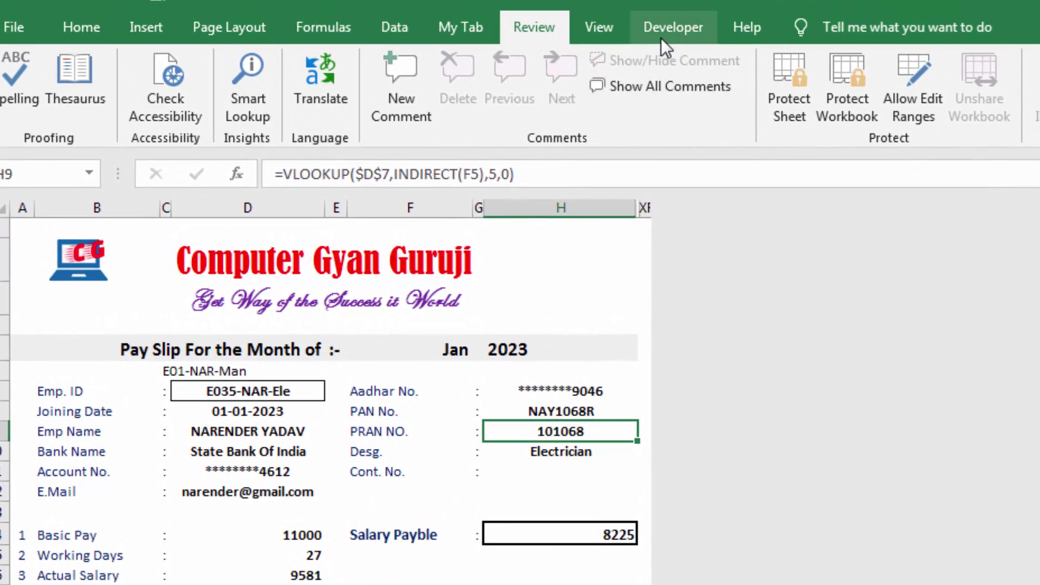
# - Turn on the Developer tab through Excel Options' Customize Ribbon settings
pyautogui.click(662, 35)
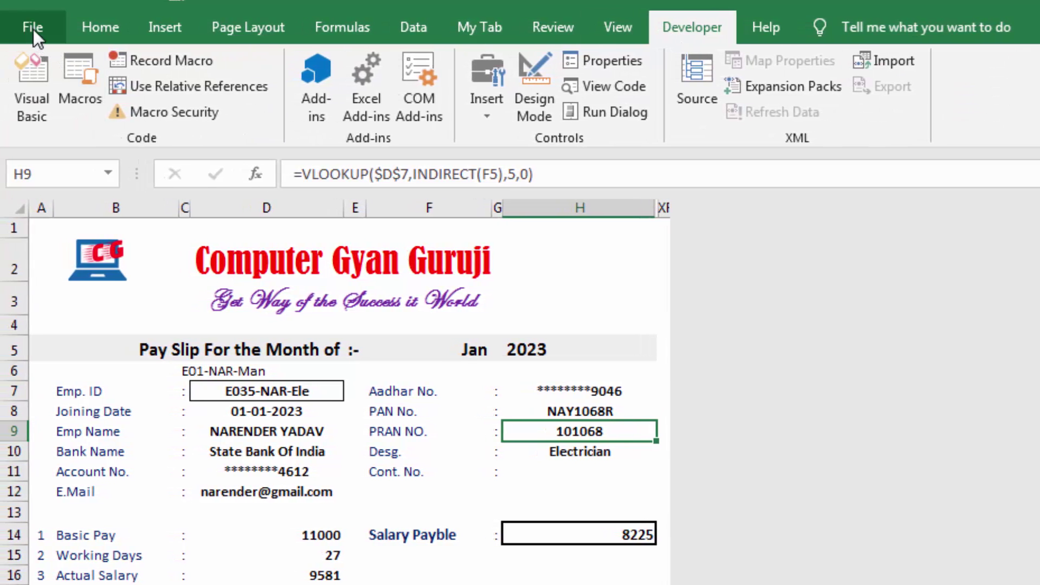
pyautogui.click(33, 28)
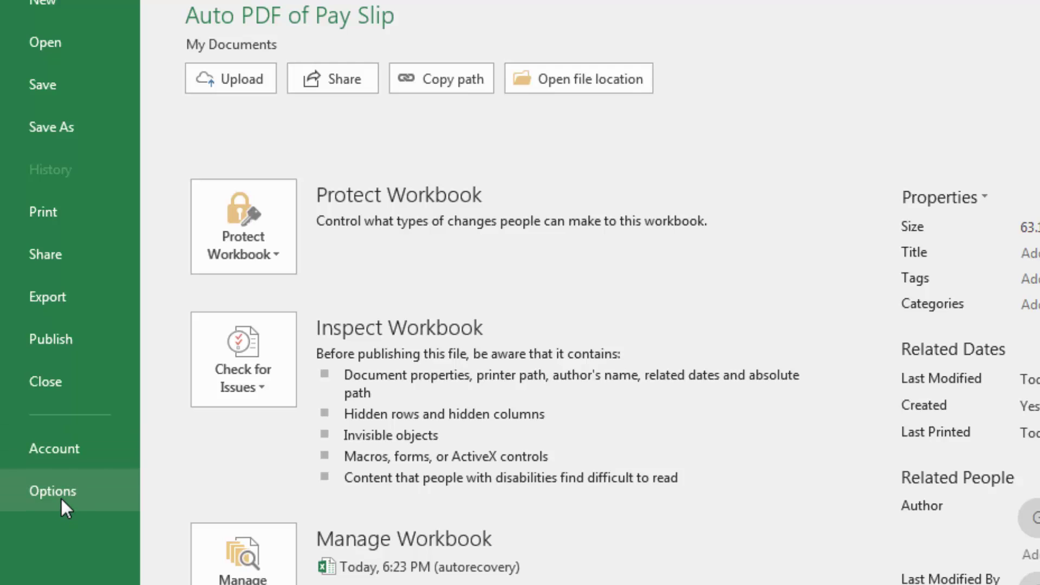
pyautogui.click(61, 493)
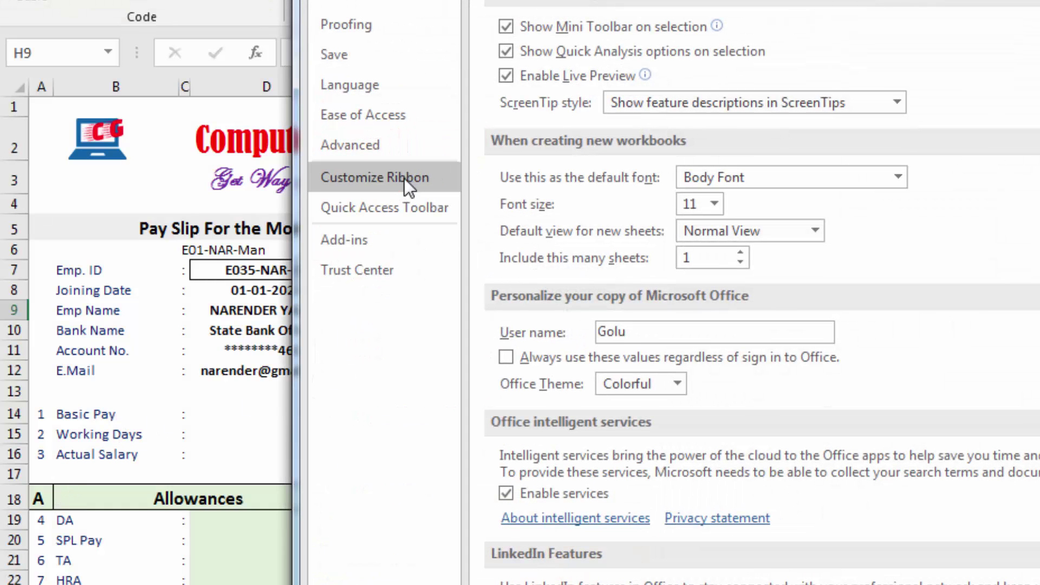
pyautogui.click(404, 177)
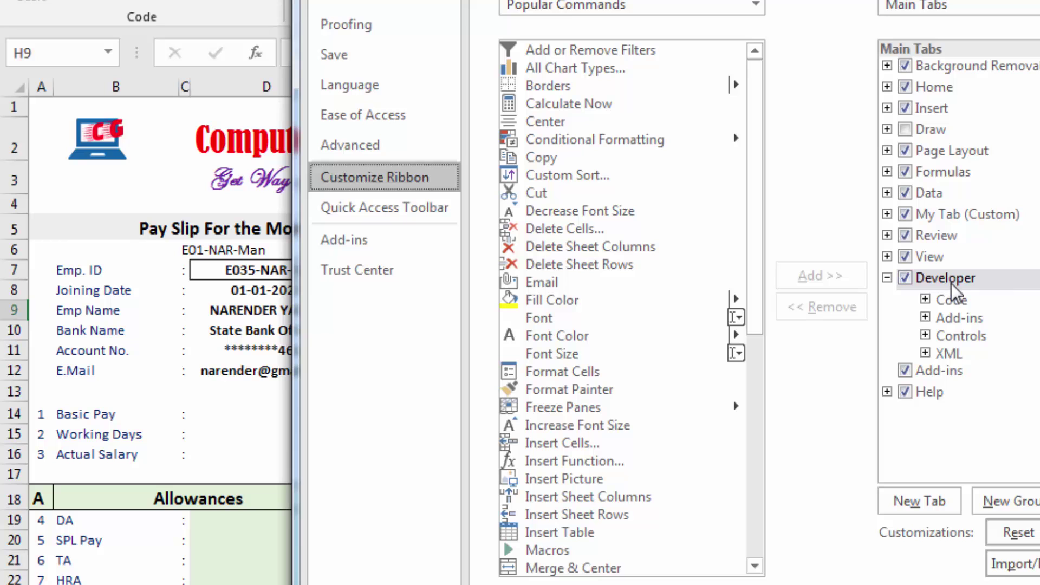
pyautogui.press('Return')
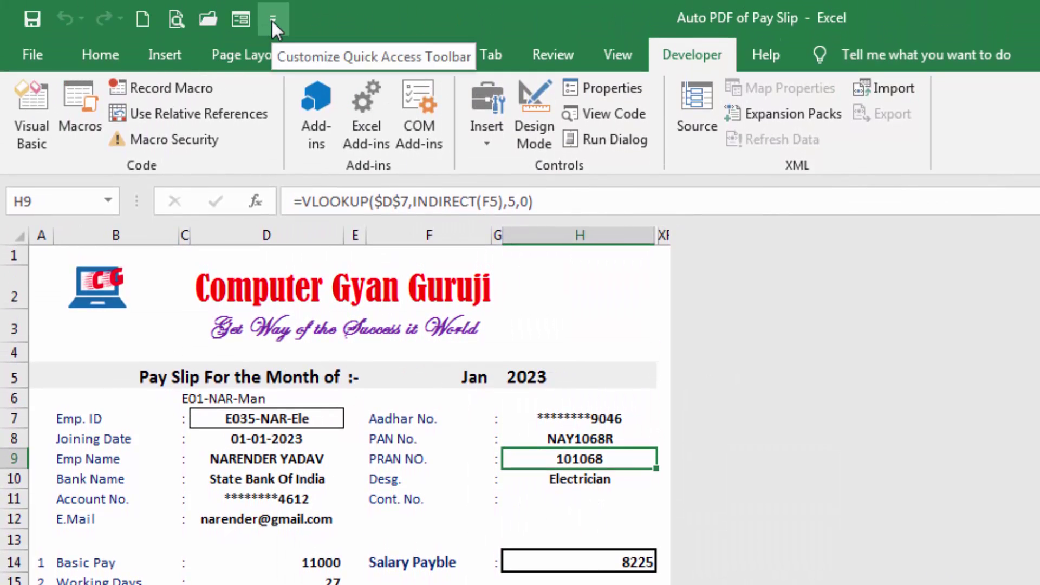
pyautogui.click(272, 21)
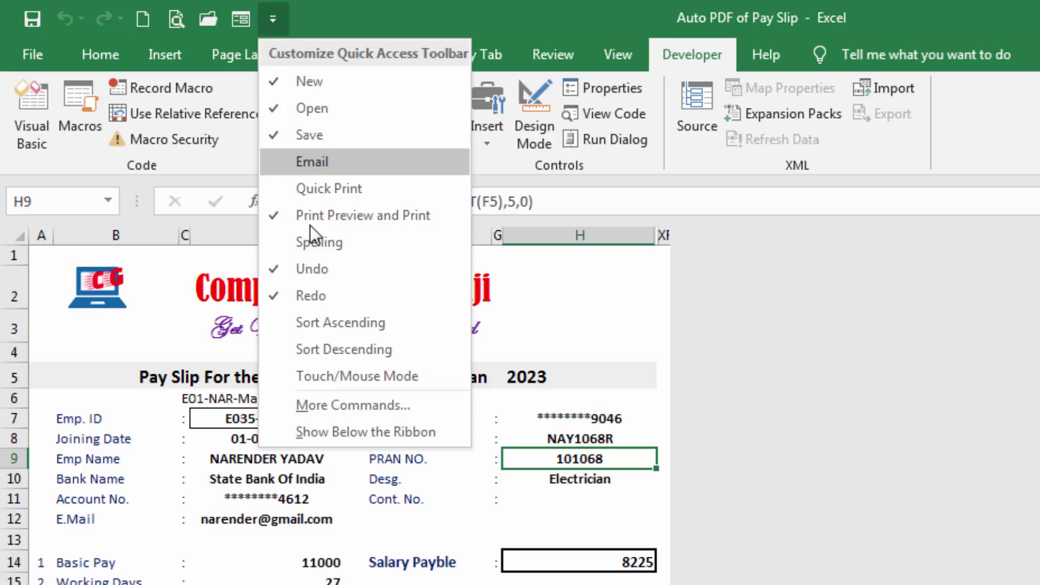
pyautogui.click(341, 401)
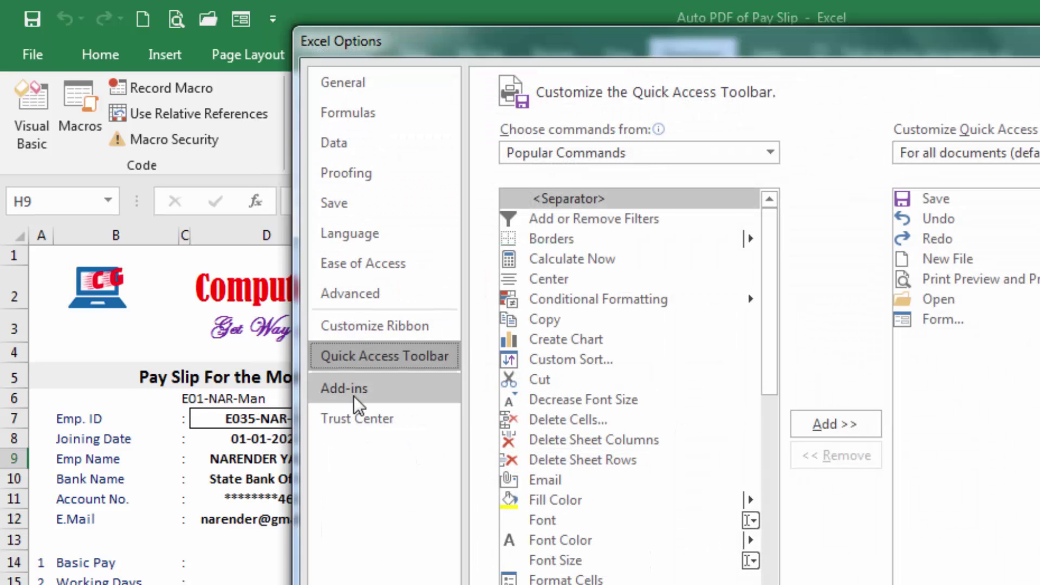
pyautogui.click(377, 329)
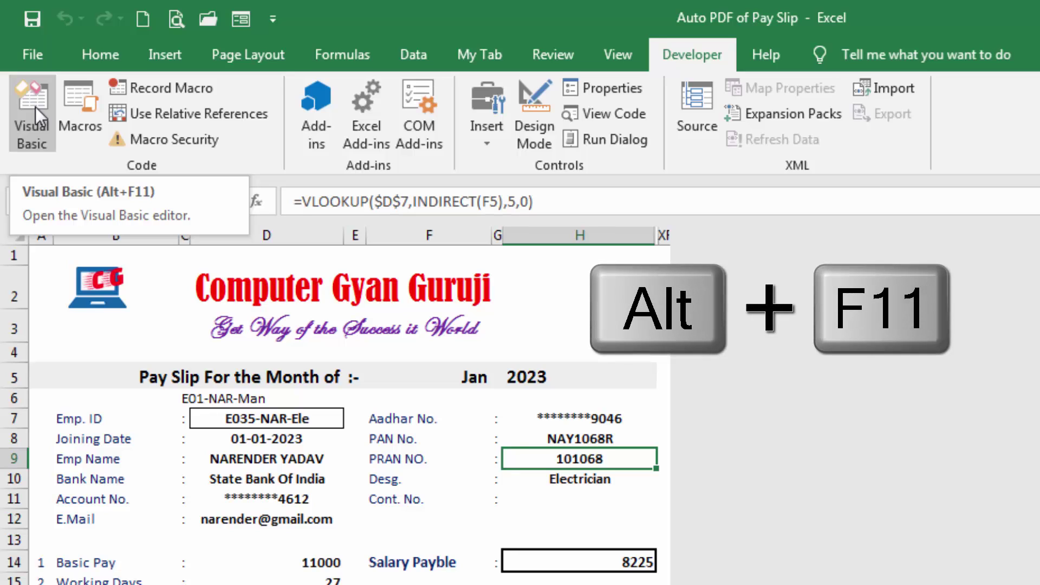
# - Open the VBA editor (Alt+F11) and insert Module1 into the pay slip workbook's project
pyautogui.hotkey('alt', 'F11')
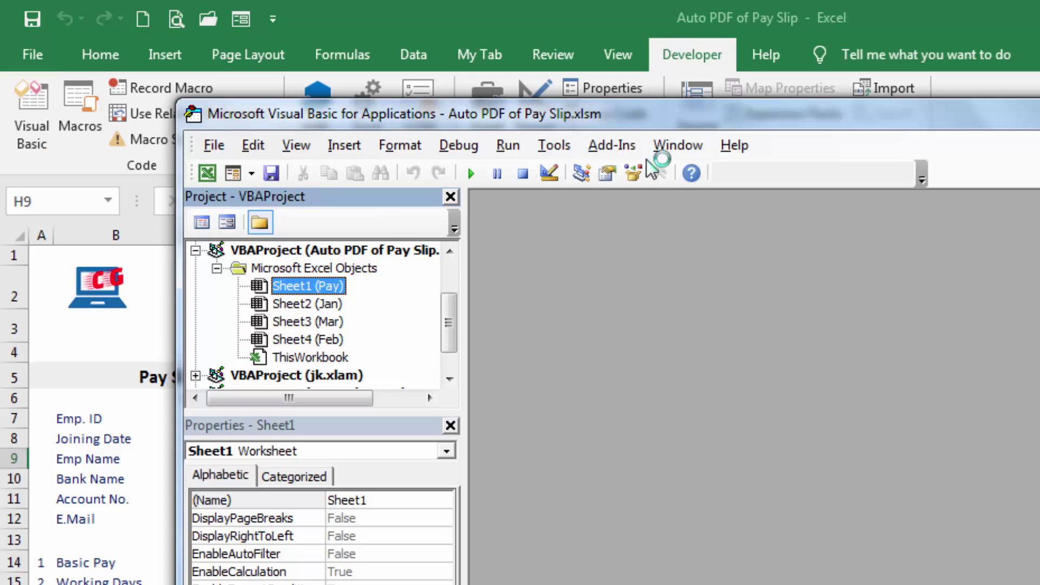
pyautogui.moveTo(714, 122); pyautogui.dragTo(619, 112)
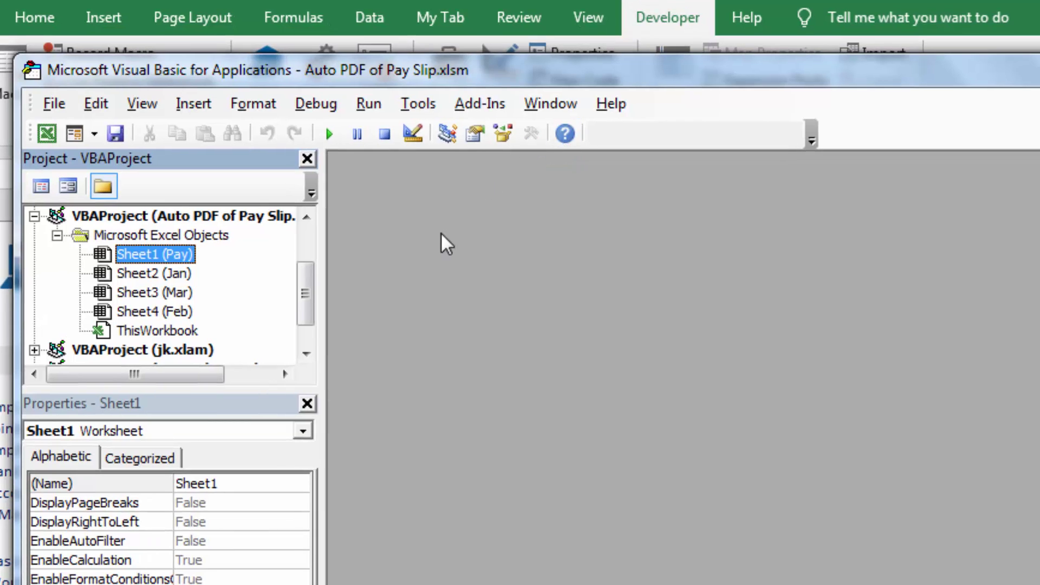
pyautogui.click(161, 217)
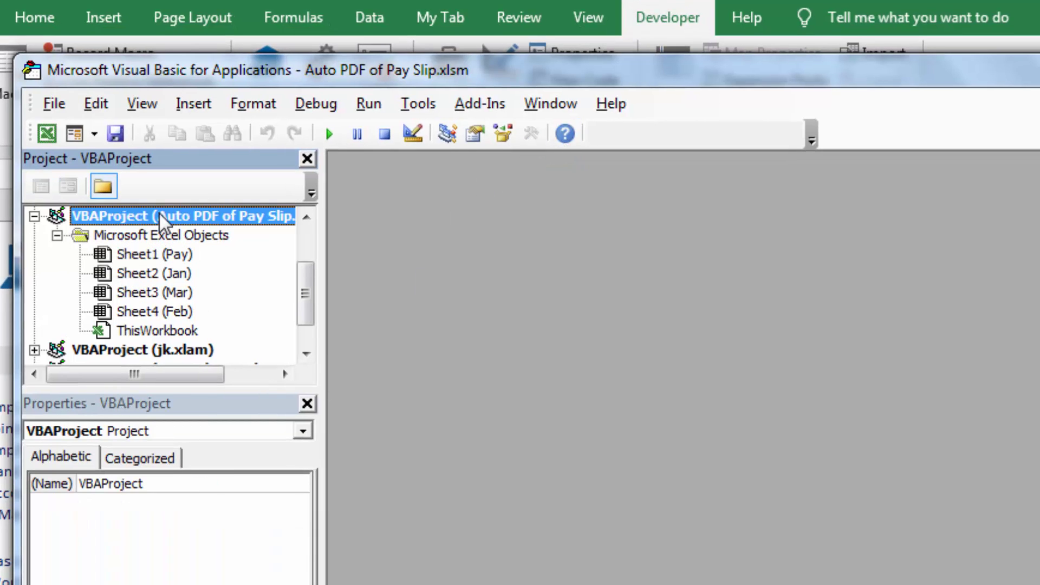
pyautogui.click(178, 105)
pyautogui.click(228, 185)
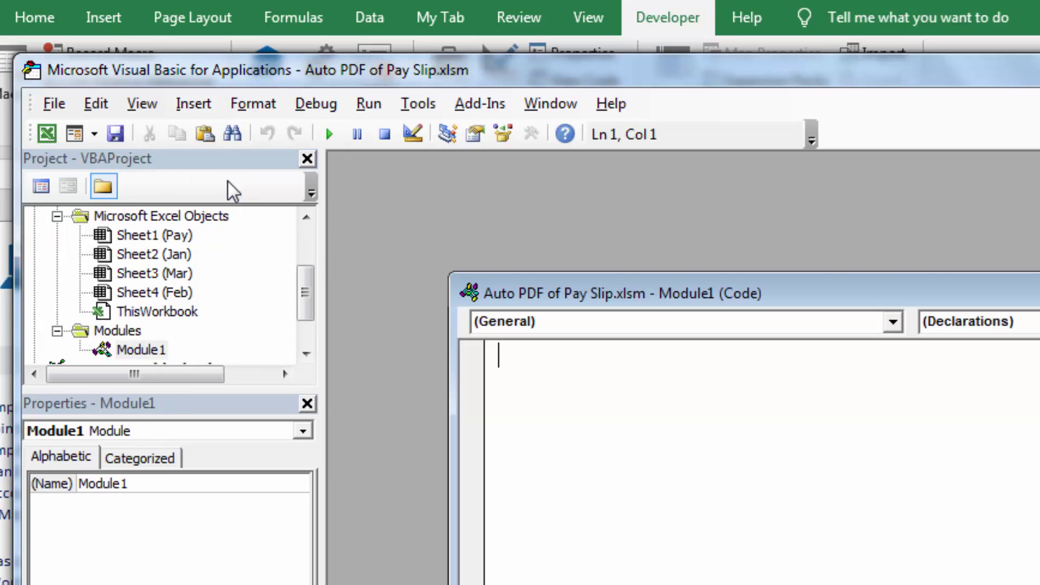
# - Narrow the Project/Properties panes and enlarge the Module1 code window
pyautogui.moveTo(765, 289); pyautogui.dragTo(679, 219)
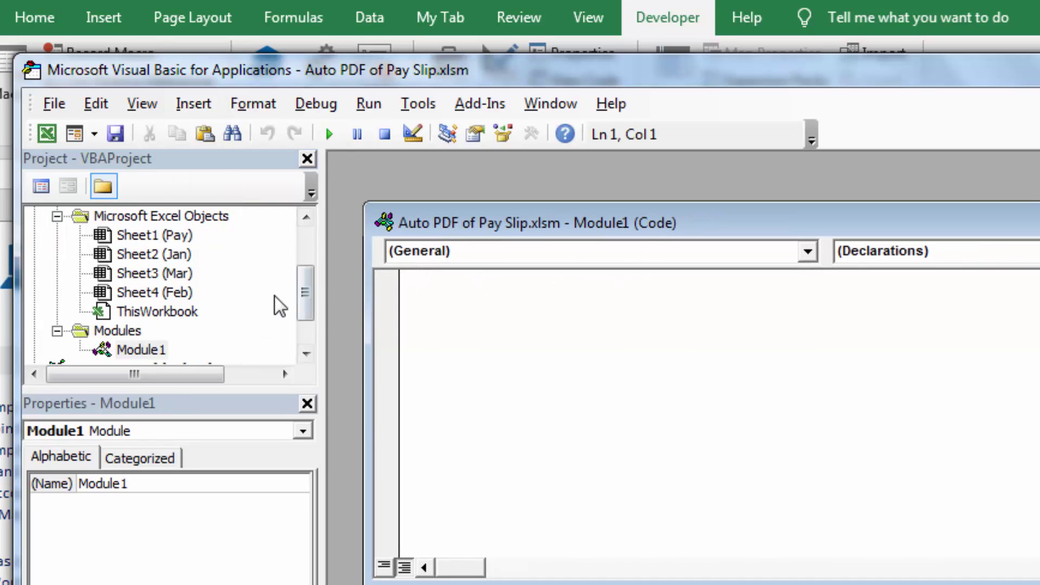
pyautogui.moveTo(320, 259); pyautogui.dragTo(80, 302)
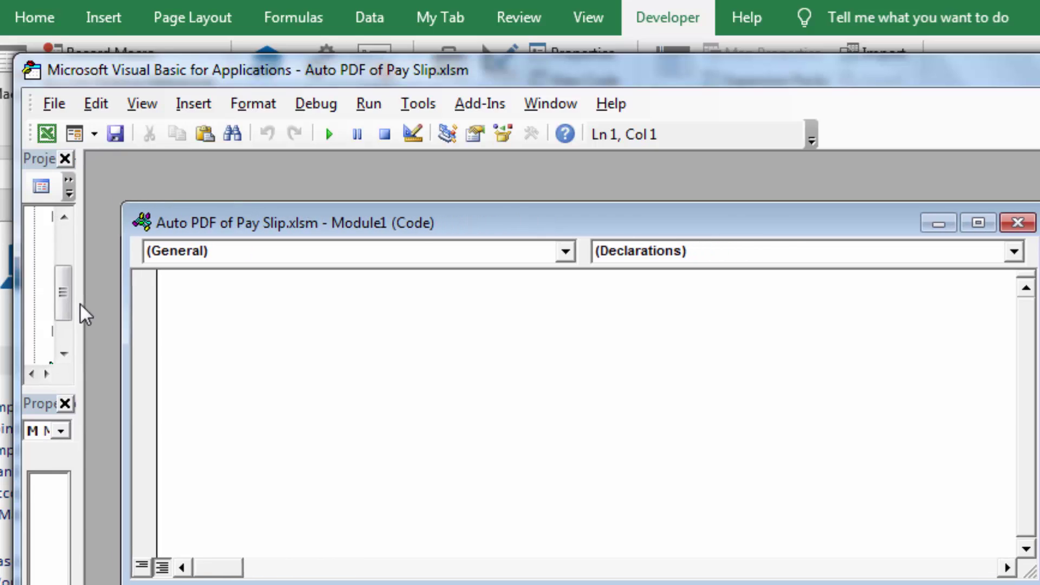
pyautogui.moveTo(540, 227); pyautogui.dragTo(510, 189)
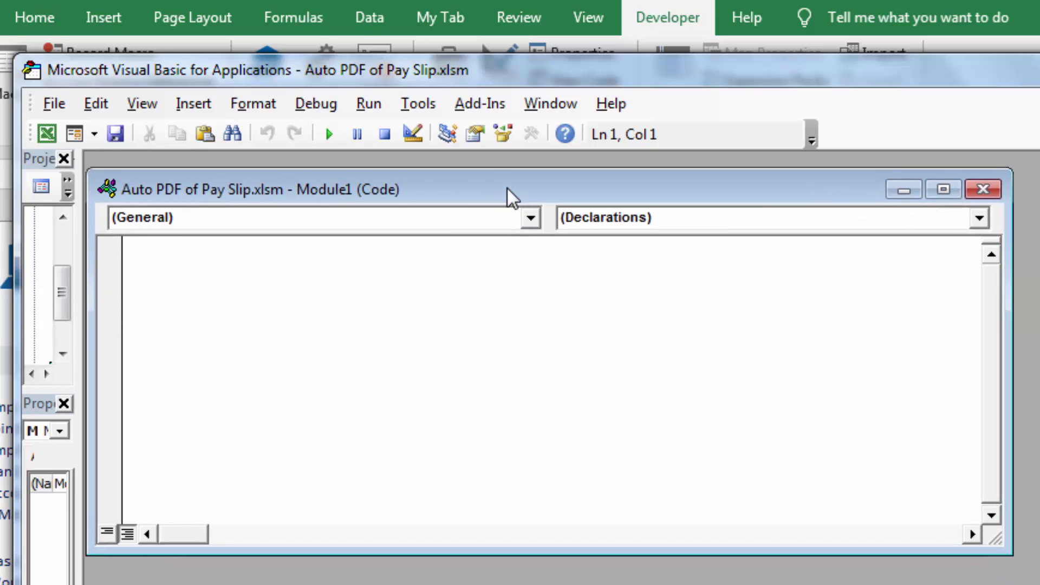
pyautogui.moveTo(998, 536); pyautogui.dragTo(1039, 584)
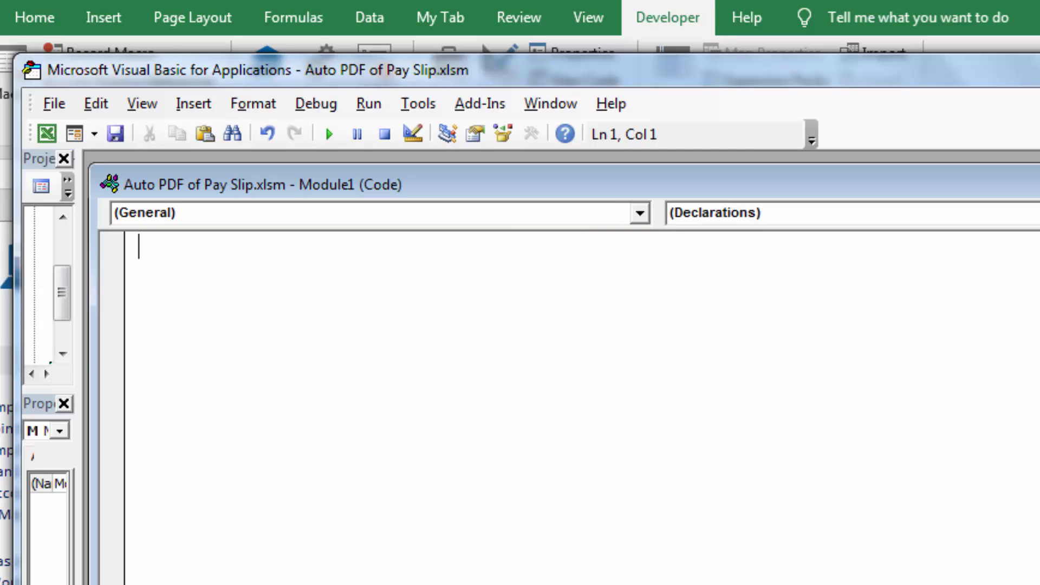
# - Declare an empty Sub sendReminder() procedure in Module1
pyautogui.write('sub')
pyautogui.write(' s')
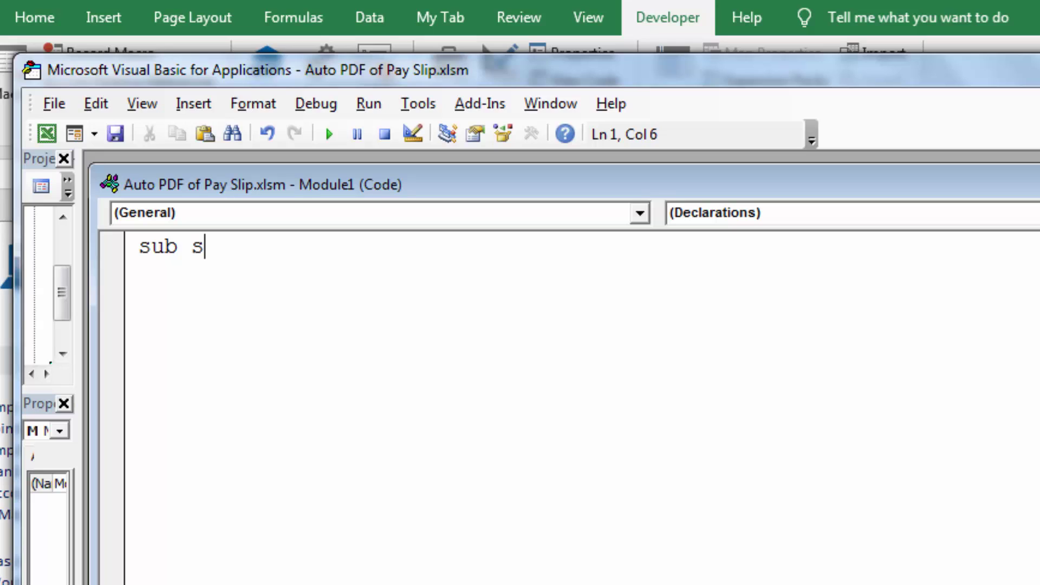
pyautogui.write('end')
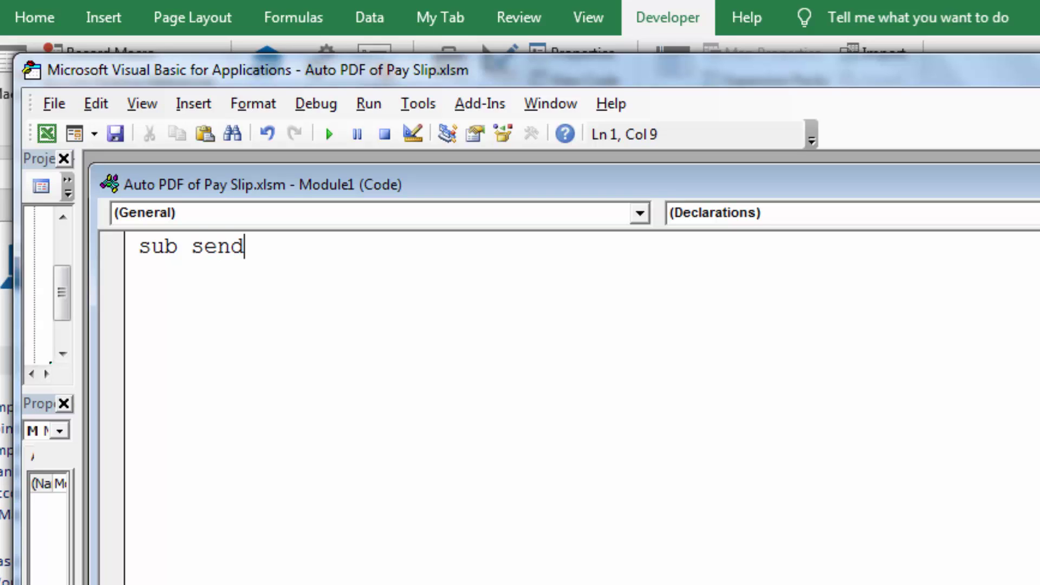
pyautogui.write('Rem')
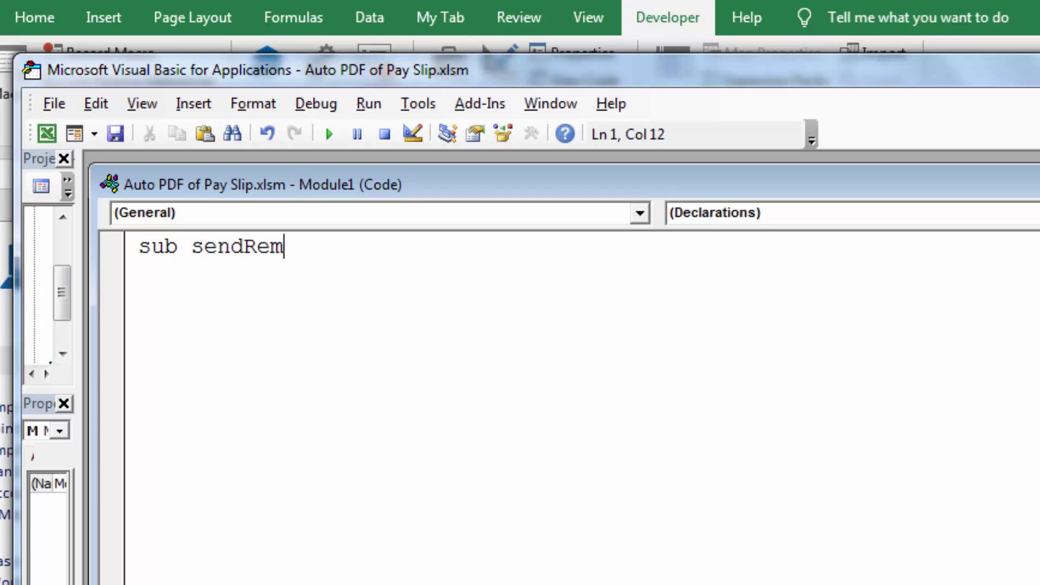
pyautogui.write('inder()')
pyautogui.press('Return')
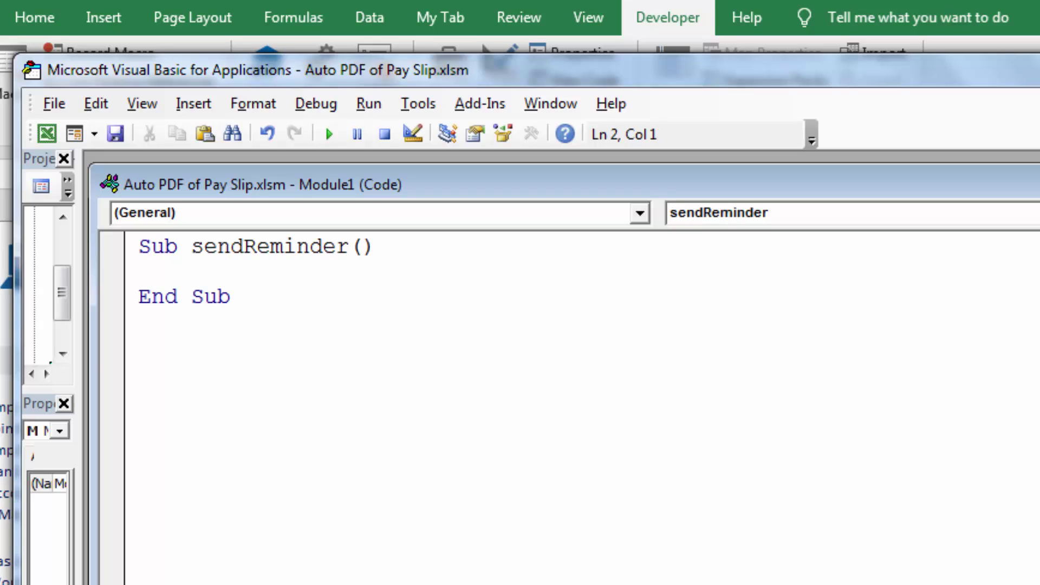
pyautogui.press('Return')
pyautogui.press('Return')
pyautogui.press('Up')
# - Place the cursor inside sendReminder and open the empty PrintPdf desktop folder
pyautogui.click(139, 271)
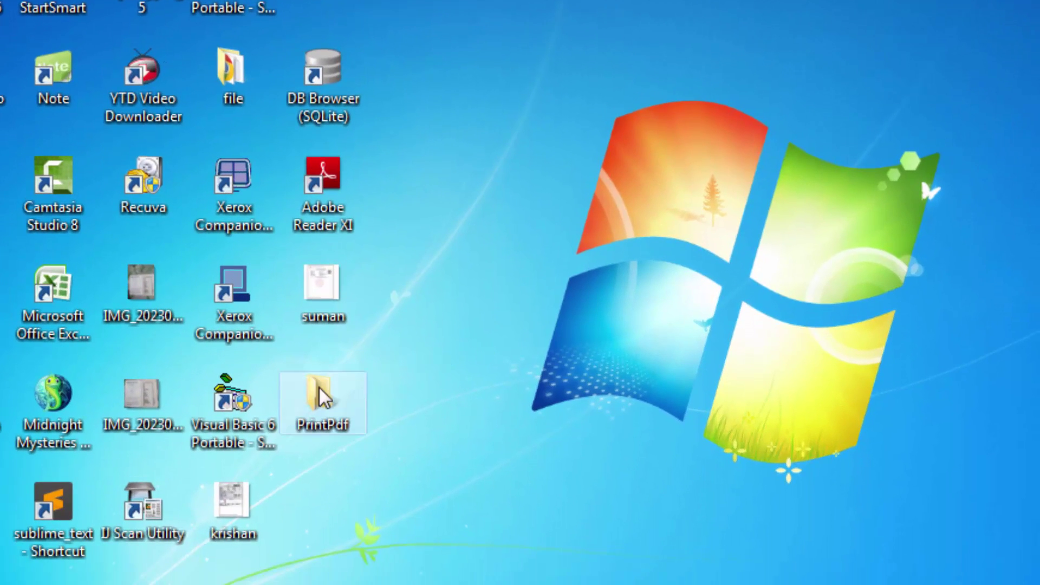
pyautogui.click(318, 386)
pyautogui.doubleClick(330, 391)
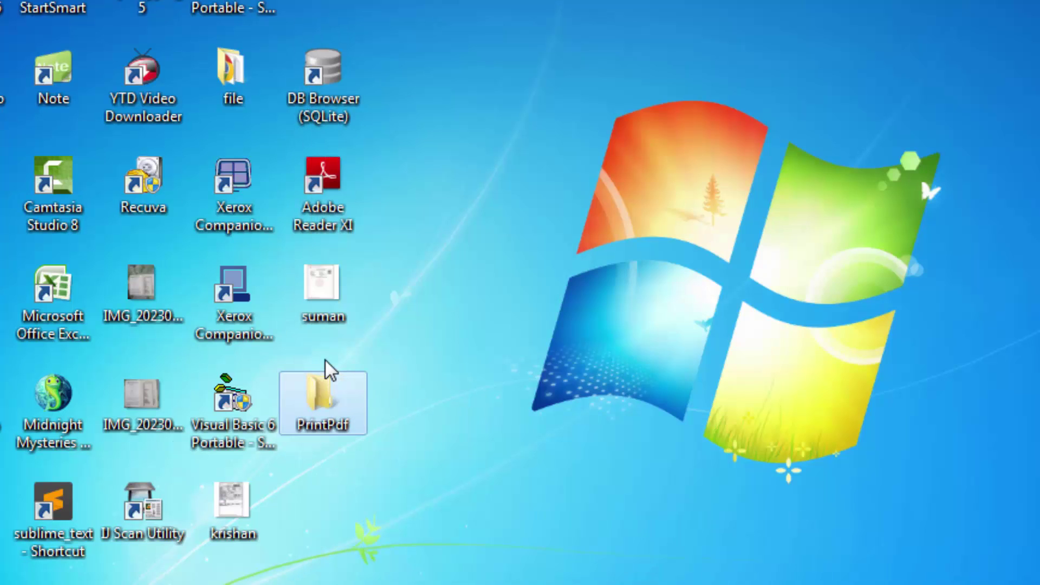
# - Copy the PrintPdf folder's Location path from its Properties, then return to Excel
pyautogui.rightClick(327, 414)
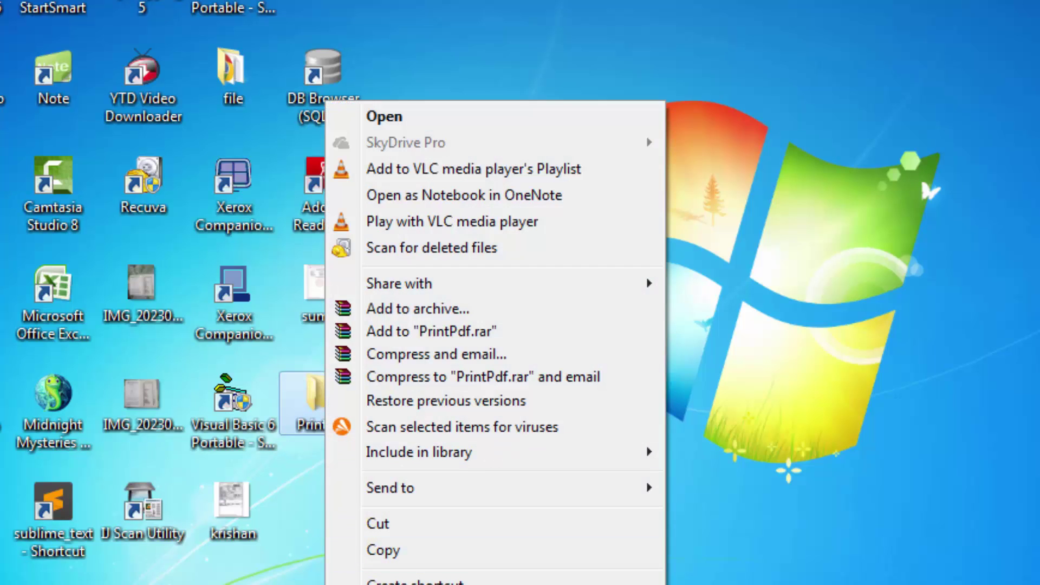
pyautogui.click(390, 584)
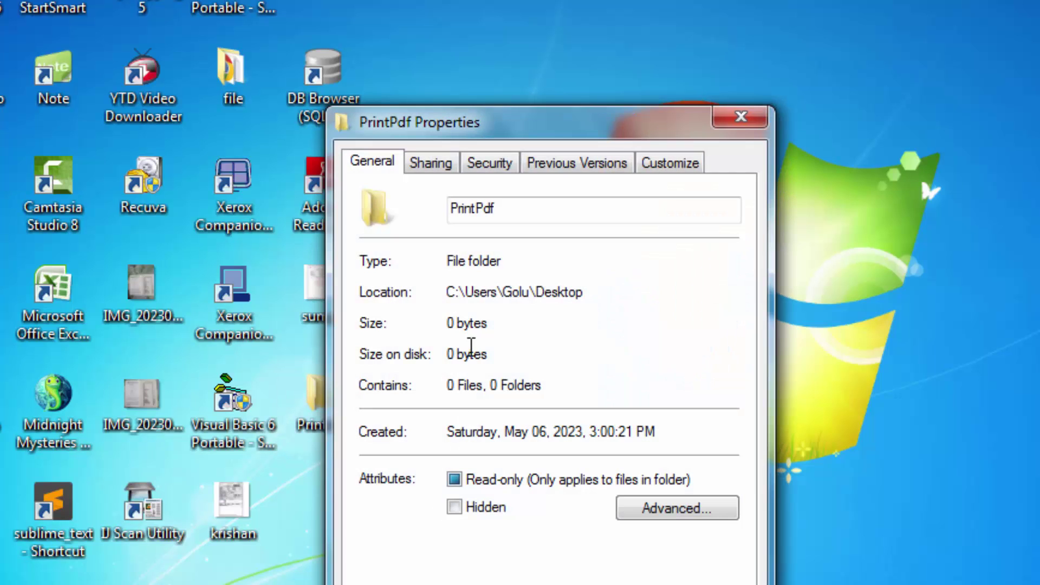
pyautogui.moveTo(443, 295); pyautogui.dragTo(639, 324)
pyautogui.hotkey('ctrl', 'c')
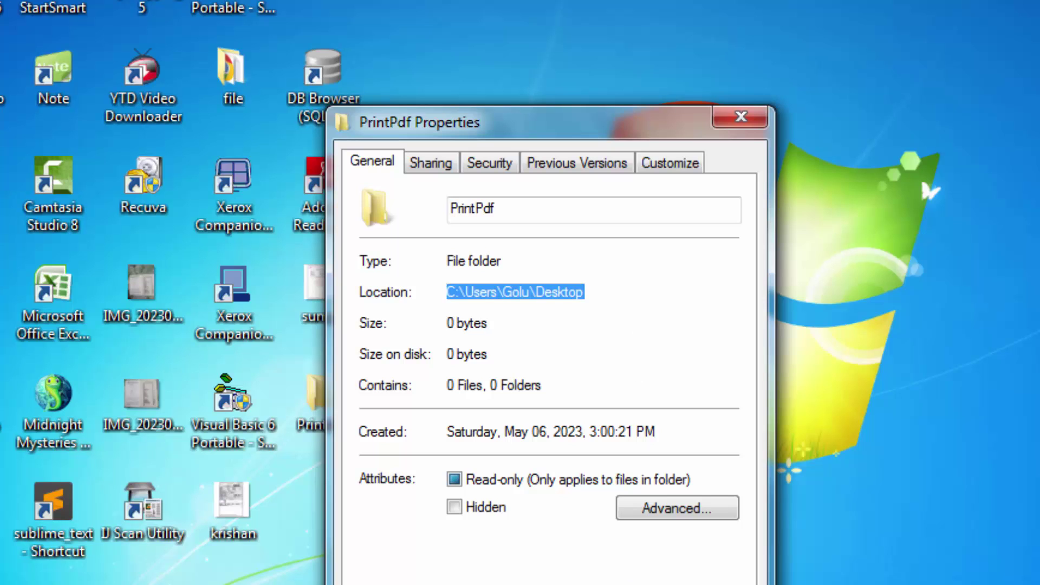
pyautogui.press('Escape')
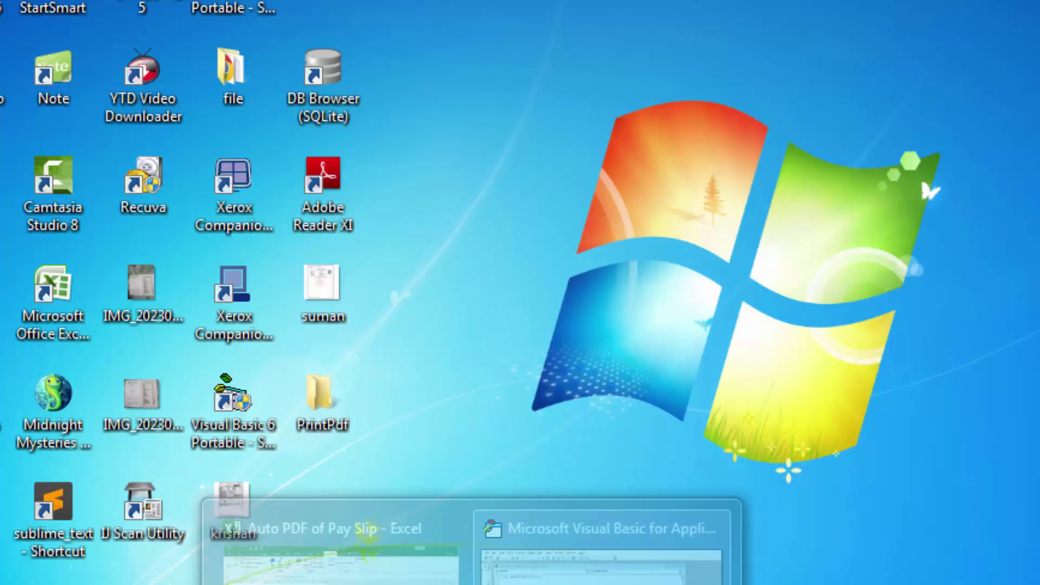
pyautogui.click(341, 547)
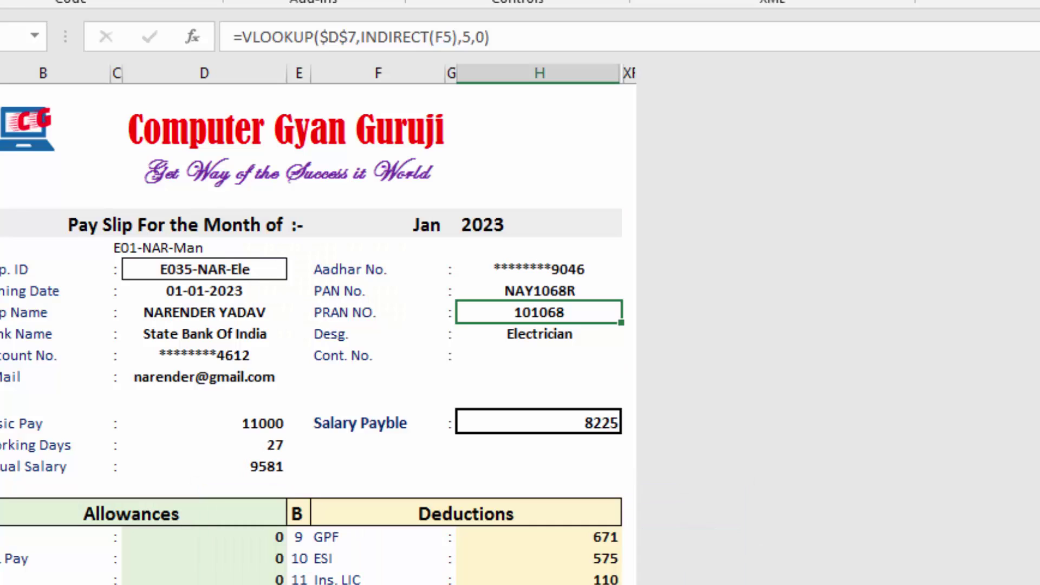
# - Add a ChDir line with the pasted Desktop path as sendReminder's first statement
pyautogui.click(601, 558)
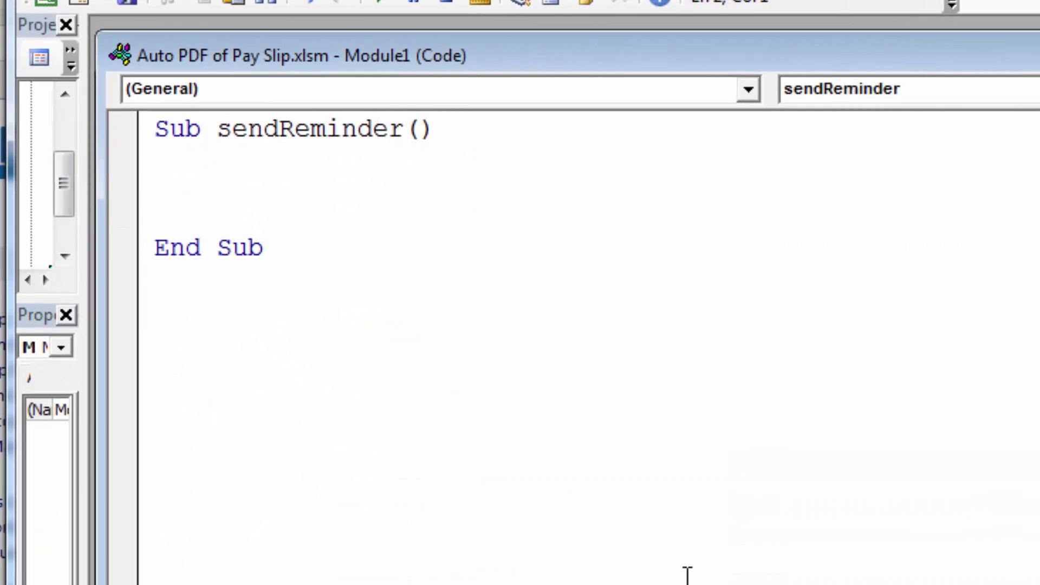
pyautogui.write('ch')
pyautogui.write('Dir')
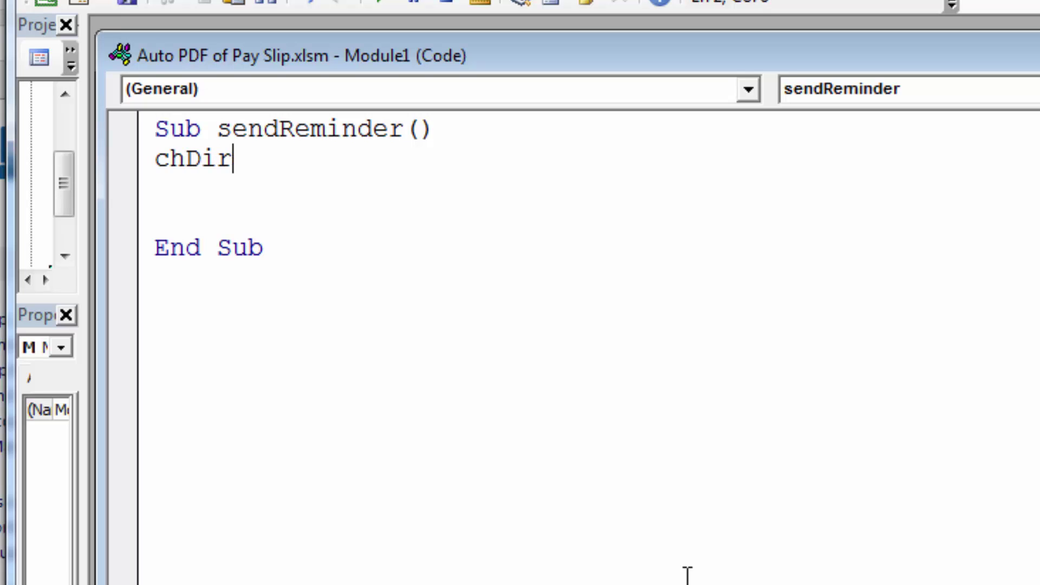
pyautogui.write(' "')
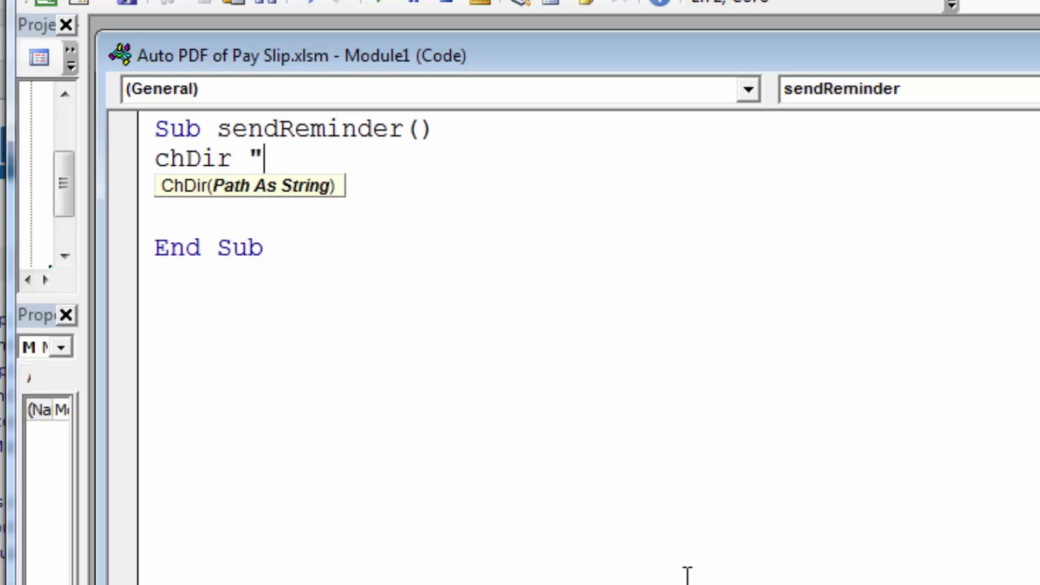
pyautogui.write('"')
pyautogui.press('Left')
pyautogui.hotkey('ctrl', 'v')
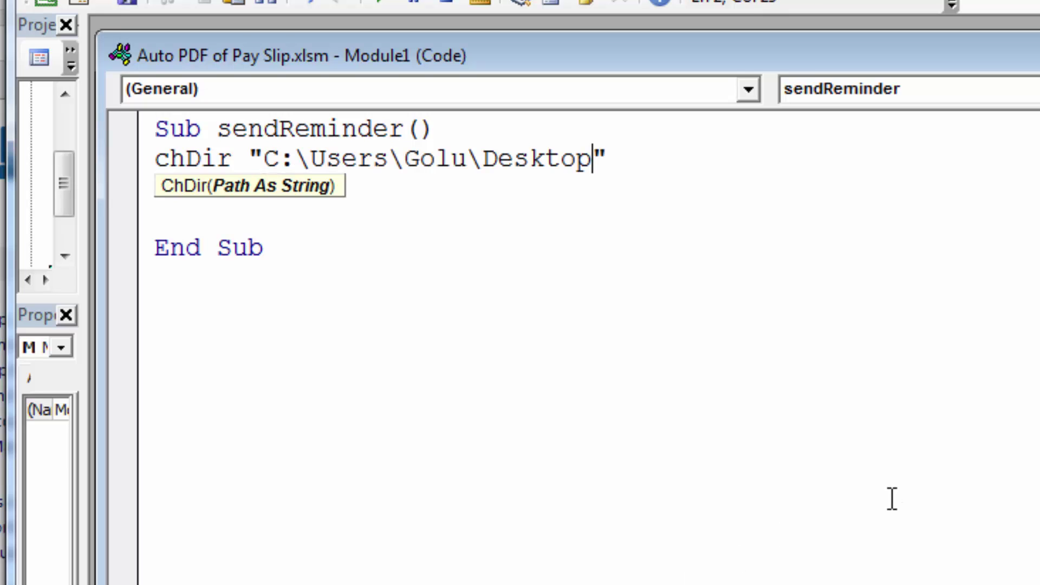
pyautogui.click(671, 130)
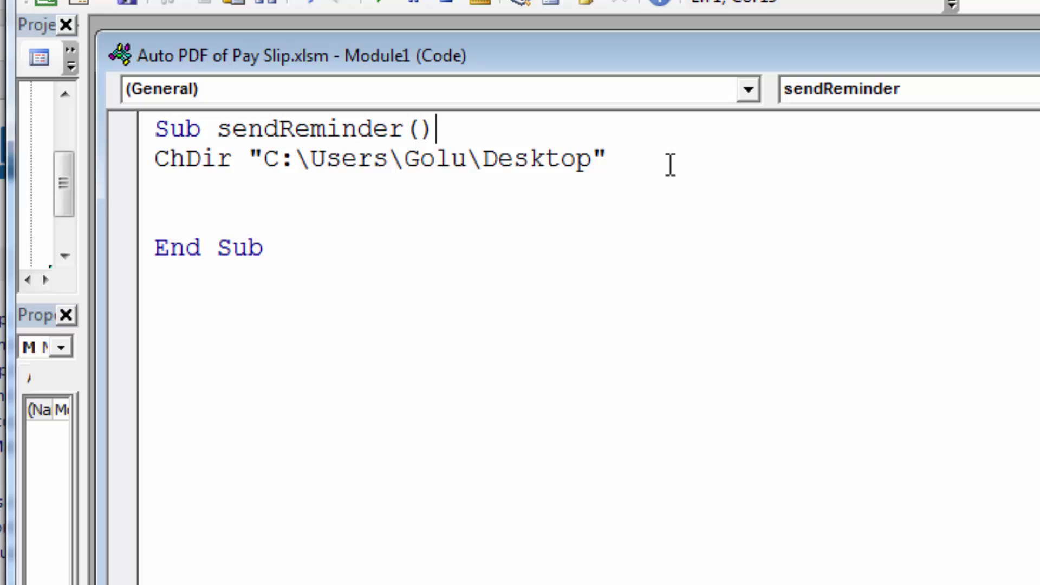
pyautogui.click(632, 169)
pyautogui.press('Return')
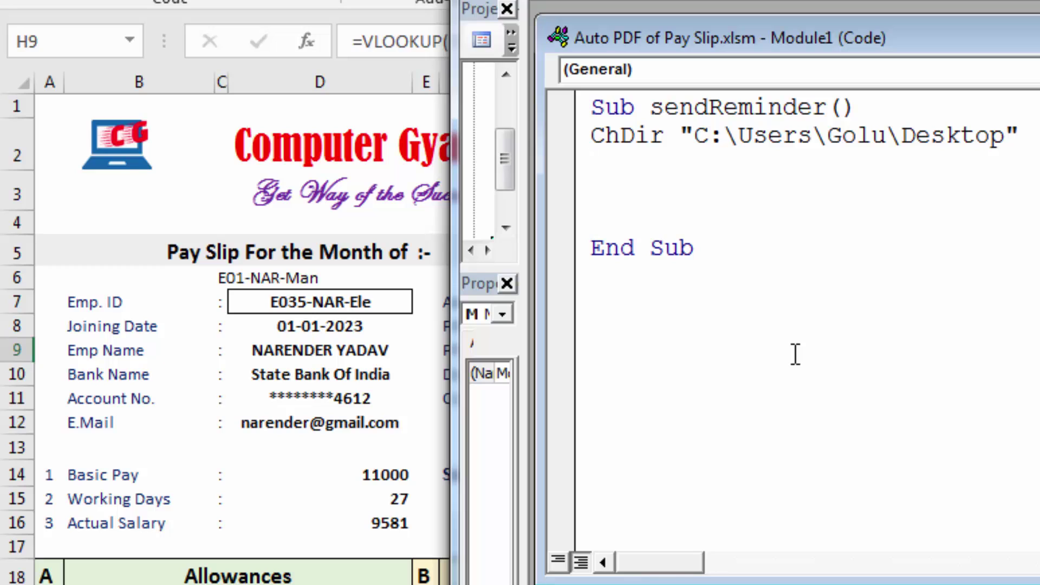
# - Type Sheets("Pay").Select and activesheet.exportasfixedformat as new lines
pyautogui.write('sh')
pyautogui.write('eets(')
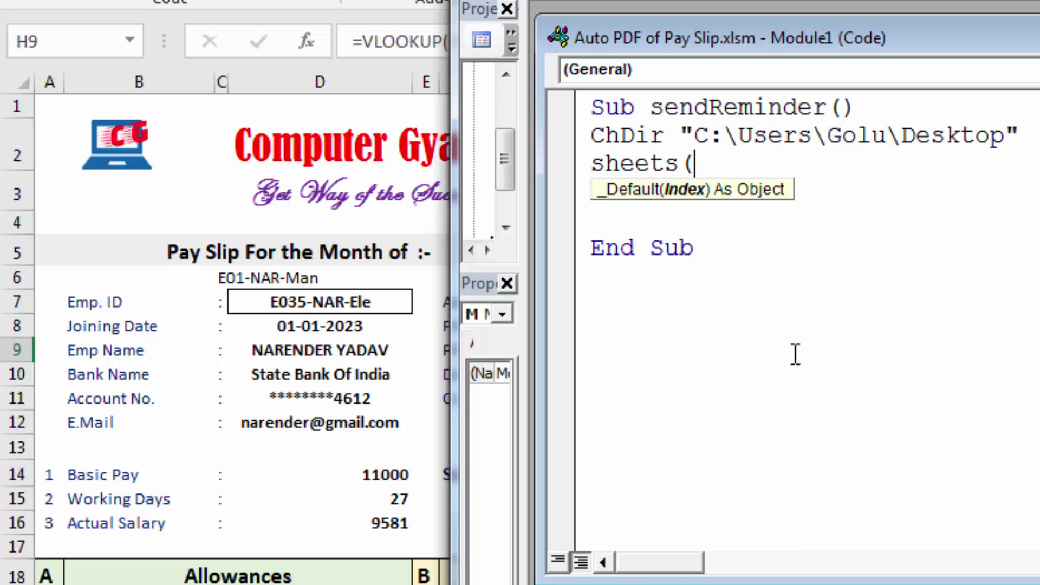
pyautogui.write('"Pay')
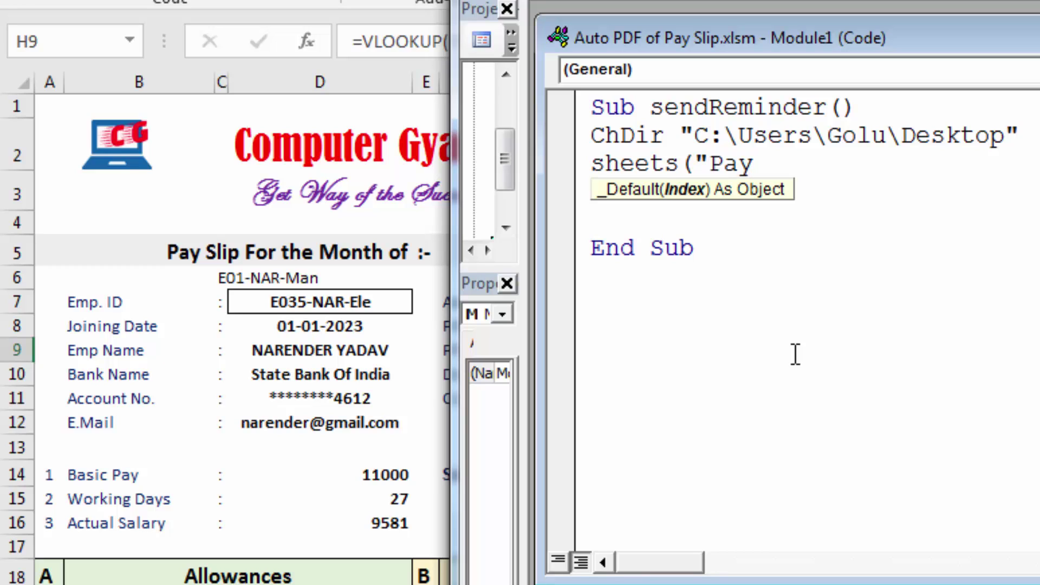
pyautogui.write('").sele')
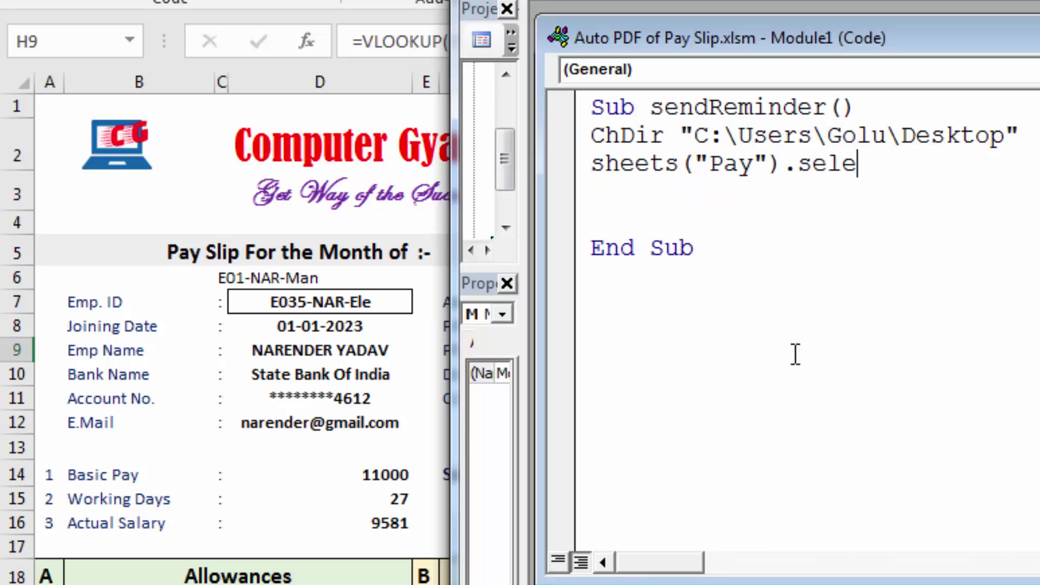
pyautogui.write('ct')
pyautogui.press('Return')
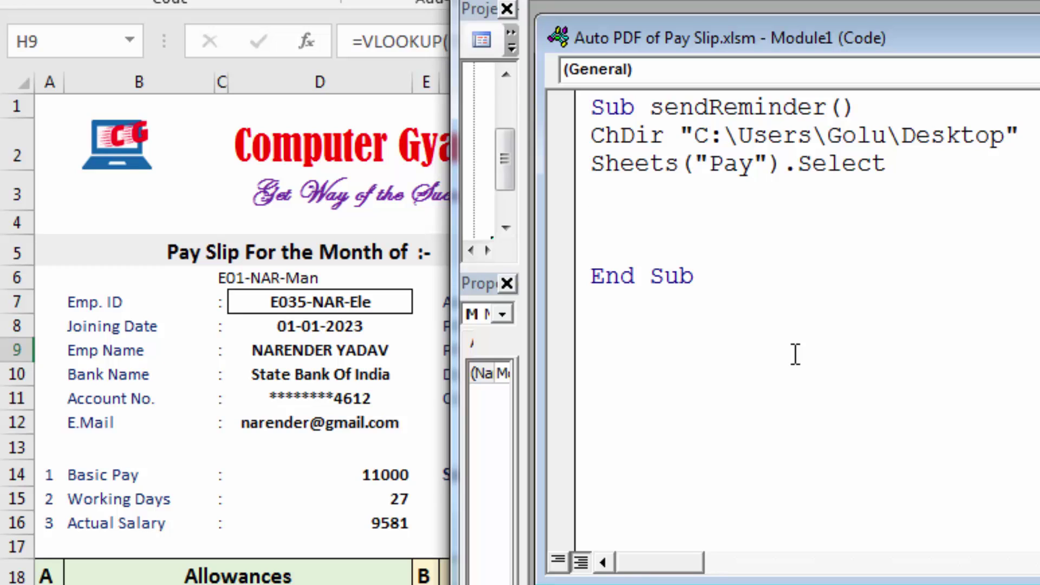
pyautogui.write('actives')
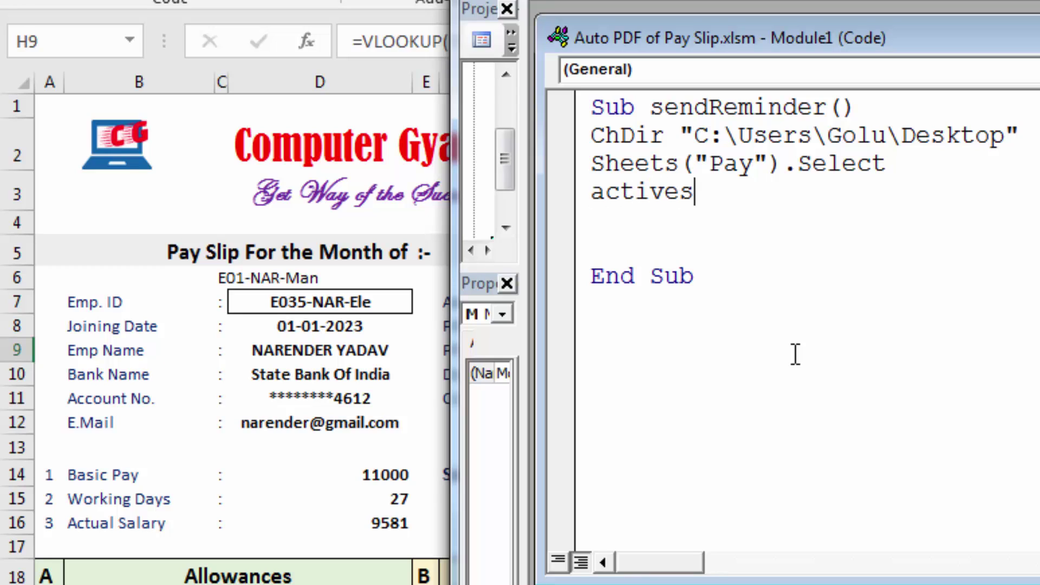
pyautogui.write('heet.e')
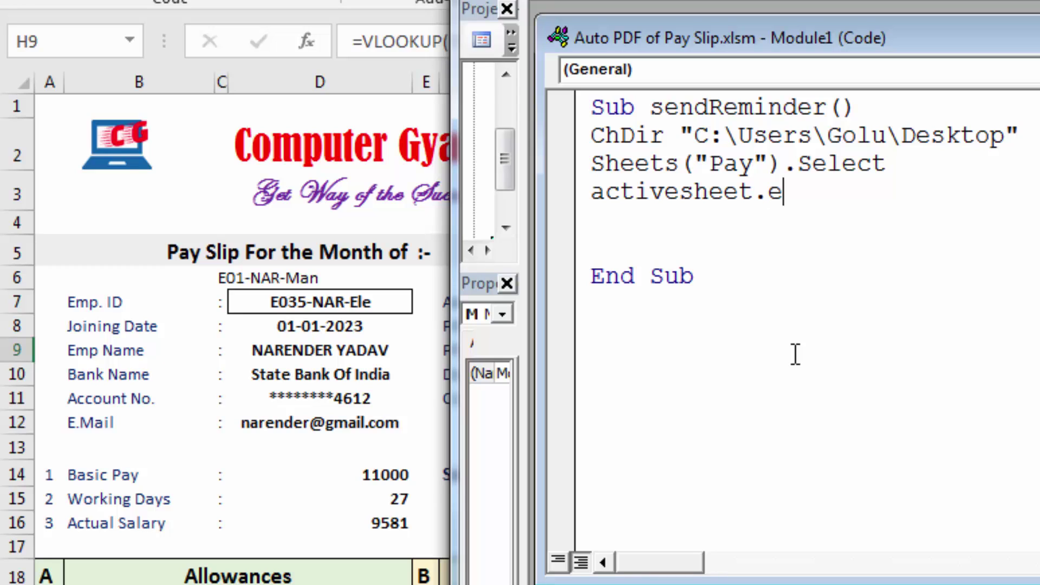
pyautogui.write('xport')
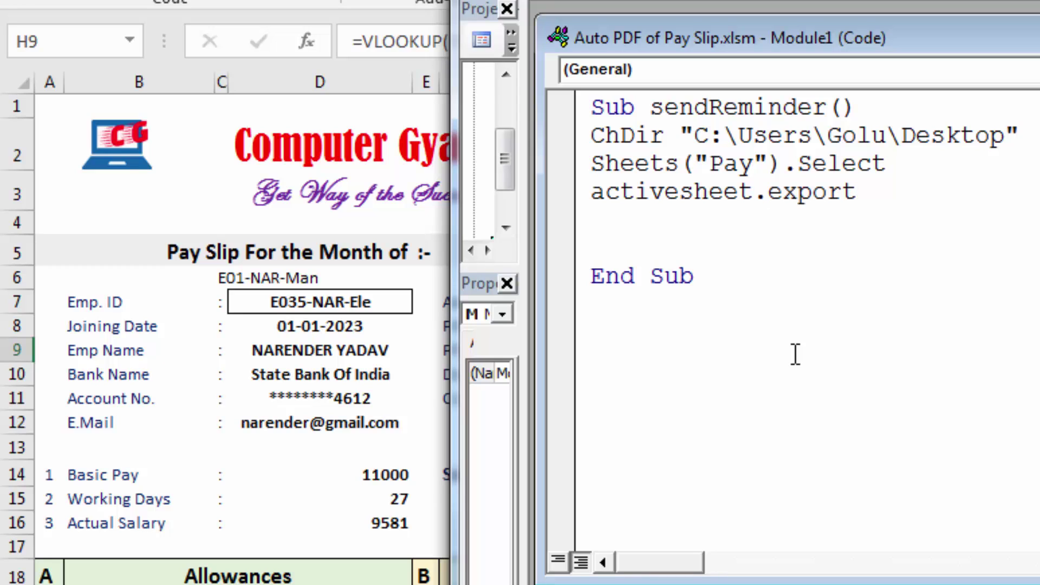
pyautogui.write('as')
pyautogui.write('fixedformat')
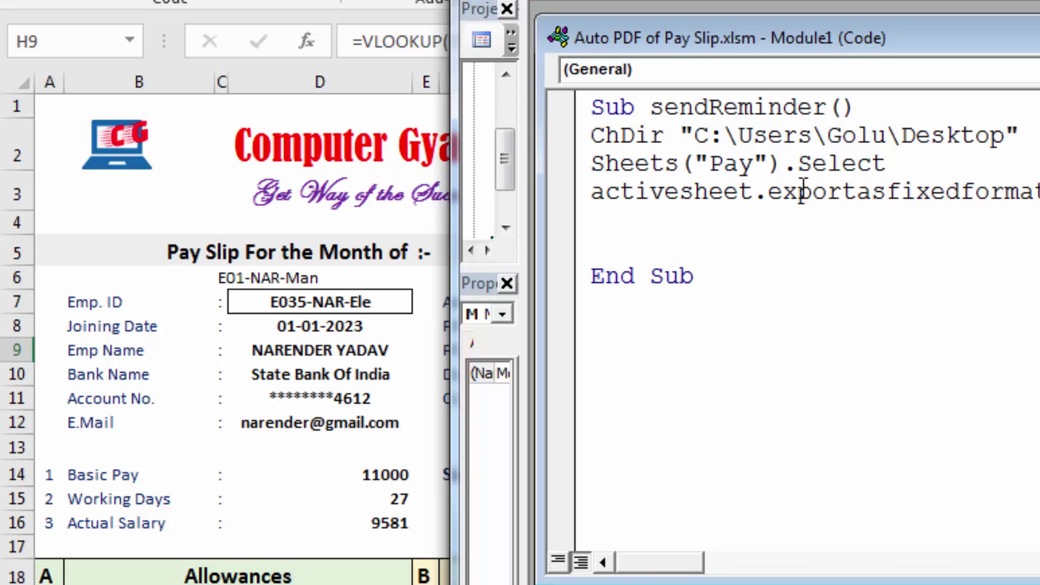
# - Fix the capitalisation so the call reads ExportAsFixedFormat
pyautogui.click(783, 192)
pyautogui.press('BackSpace')
pyautogui.write('E')
pyautogui.click(871, 193)
pyautogui.press('BackSpace')
pyautogui.write('A')
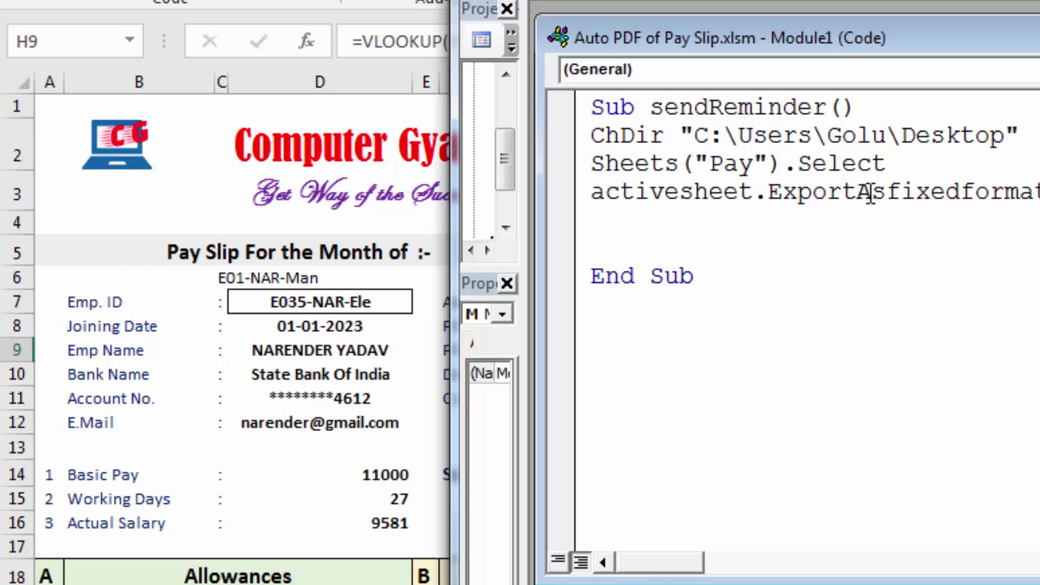
pyautogui.click(903, 194)
pyautogui.press('BackSpace')
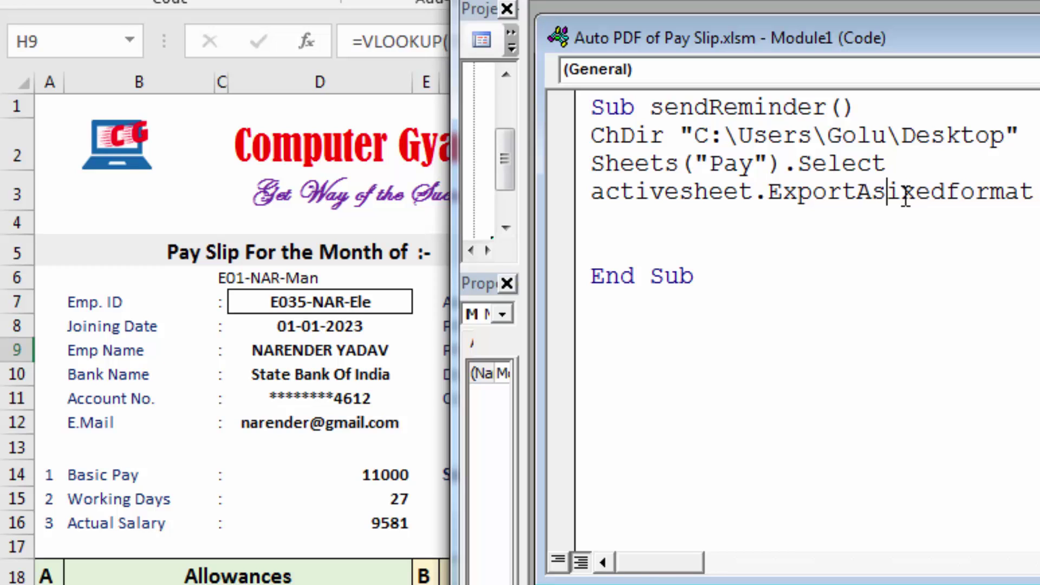
pyautogui.write('F')
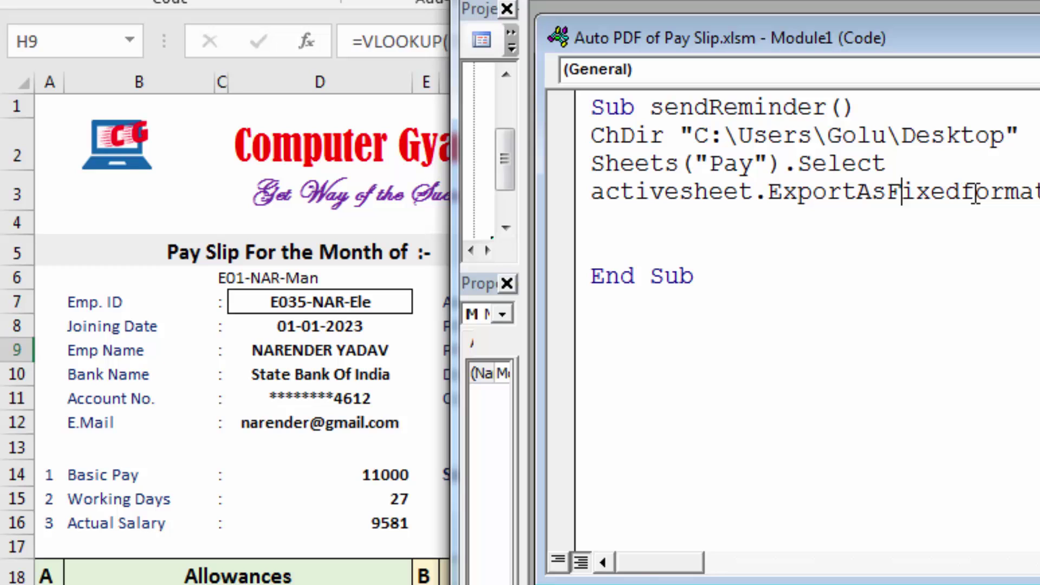
pyautogui.click(975, 193)
pyautogui.press('BackSpace')
pyautogui.write('F')
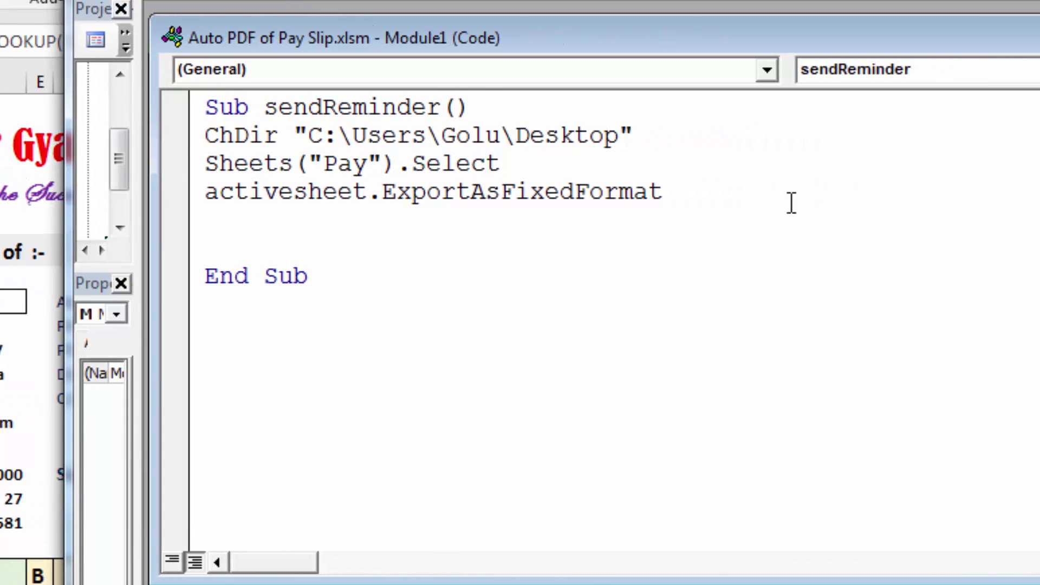
# - Type Type:=xlTypePDF, Filename:=" after ExportAsFixedFormat
pyautogui.write('T')
pyautogui.write('yp')
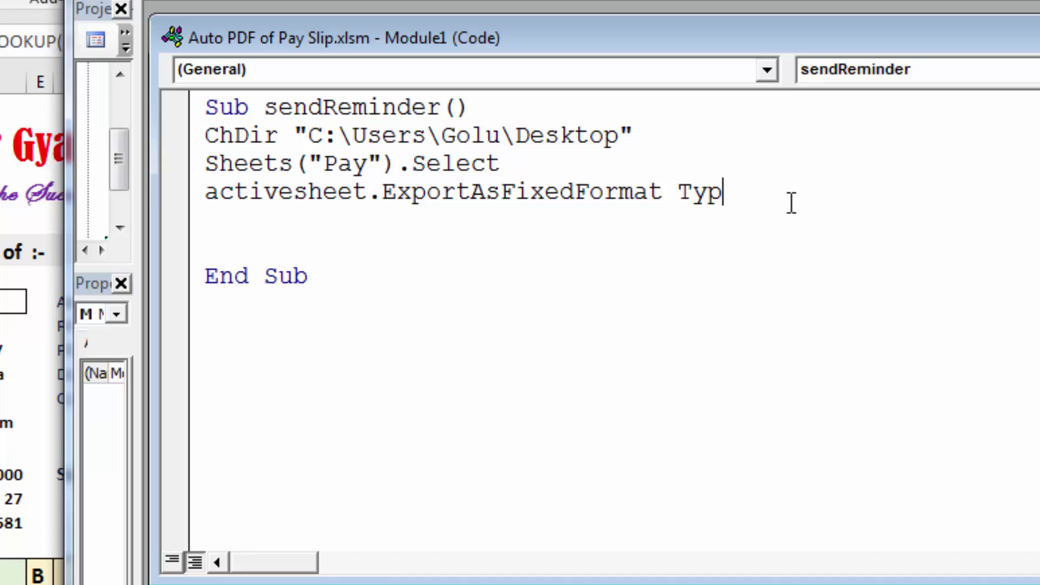
pyautogui.write('e:')
pyautogui.write('=')
pyautogui.write('xl')
pyautogui.write('TypePD')
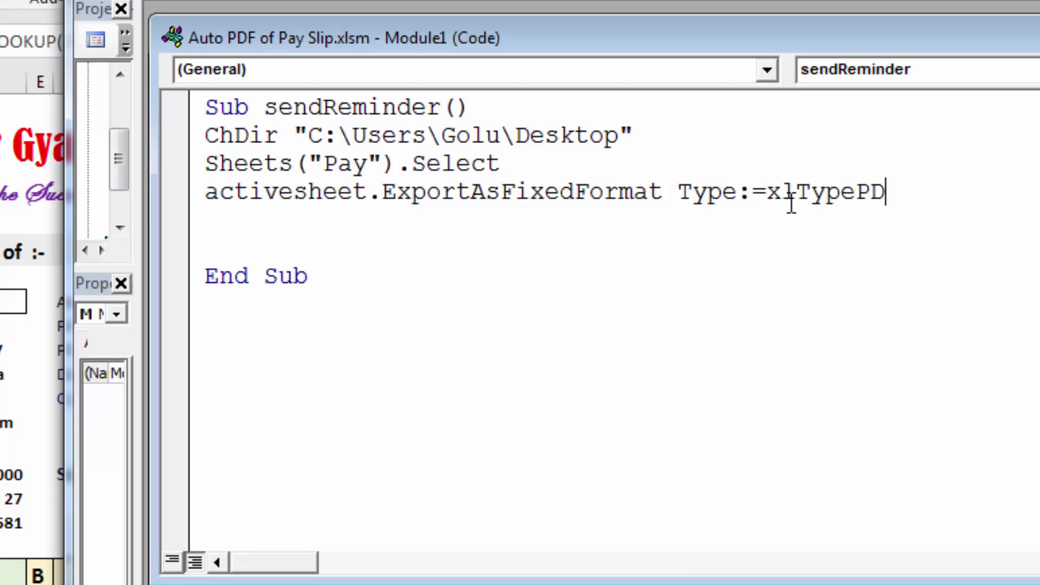
pyautogui.write('F')
pyautogui.write(', ')
pyautogui.write('Fil')
pyautogui.write('e')
pyautogui.write('n')
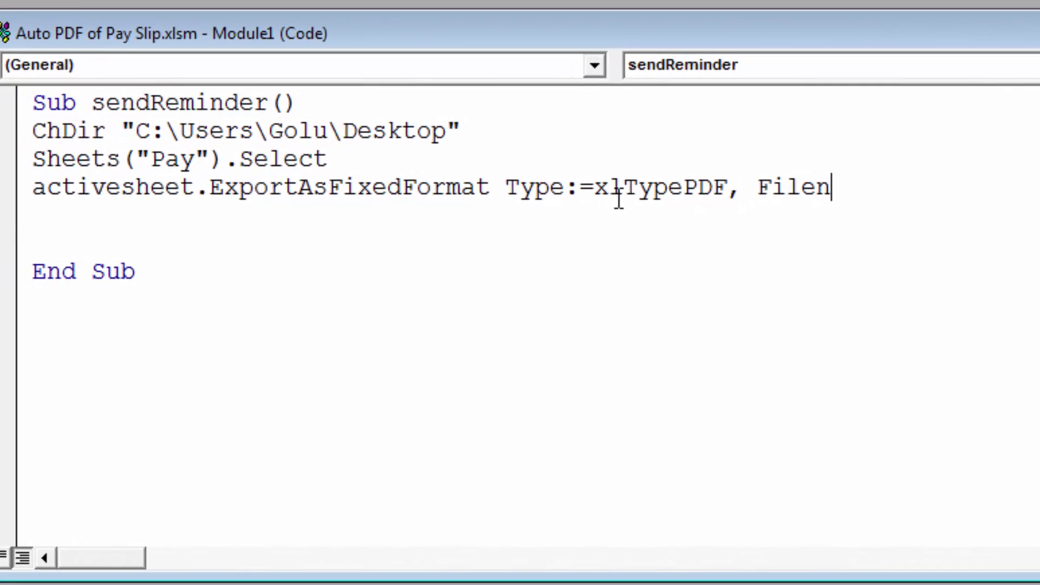
pyautogui.write('ame')
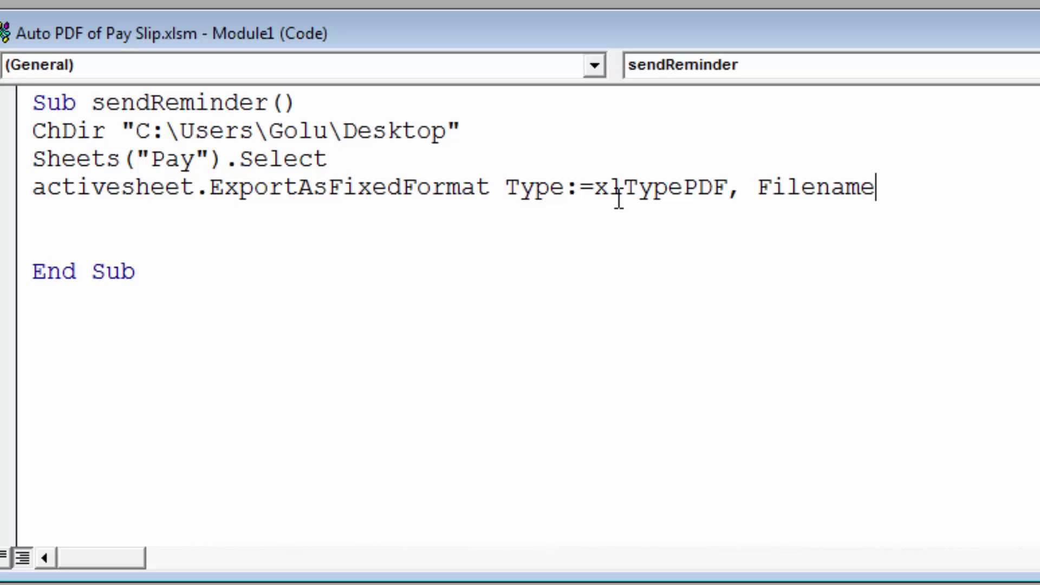
pyautogui.write(':=')
pyautogui.write('"')
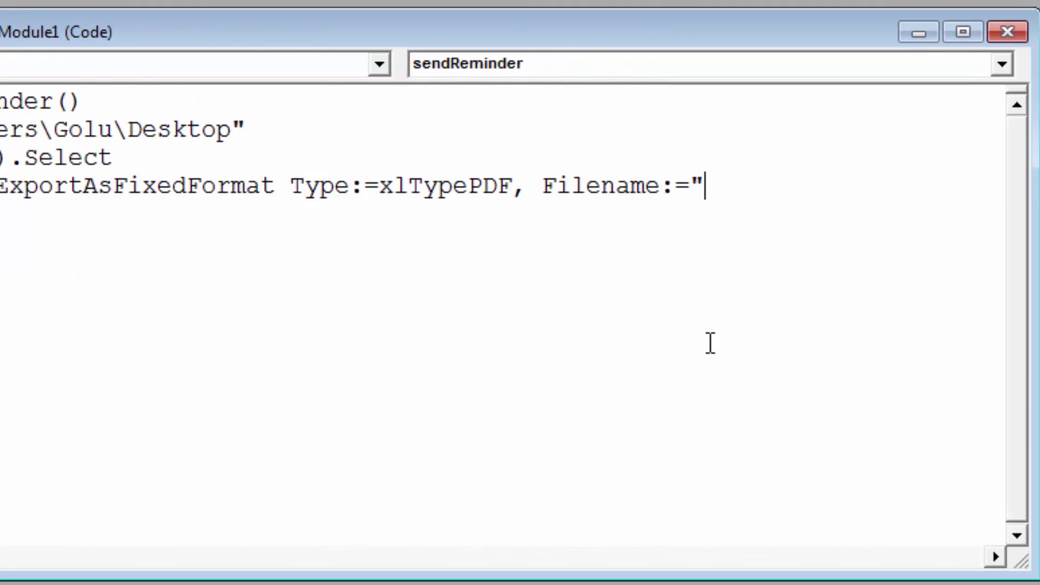
# - Set Filename to the Desktop\PrintPdf\ path followed by & range("d7").value &
pyautogui.write('C:\\Users\\Golu\\Desktop')
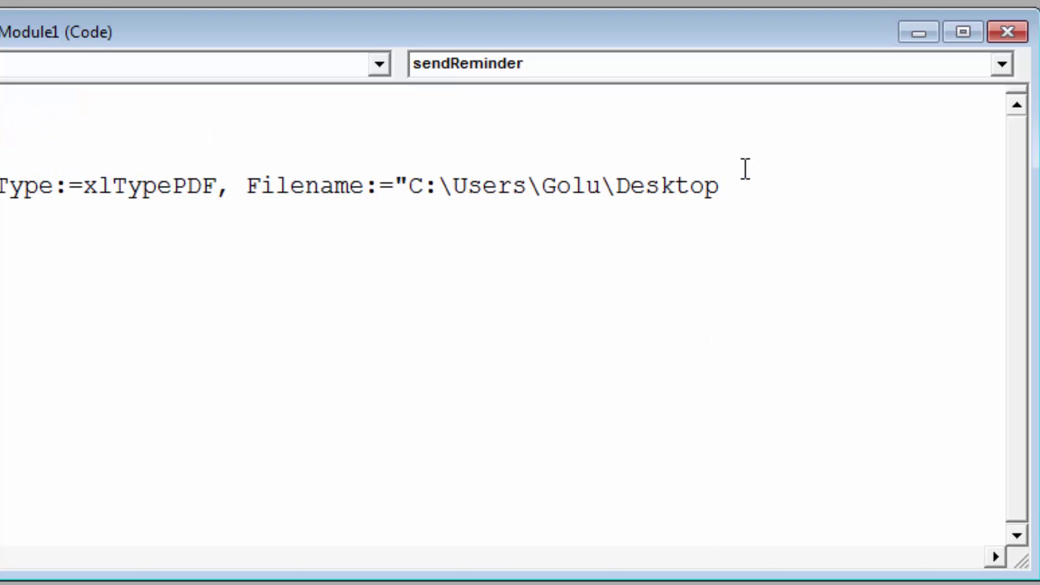
pyautogui.write('\\')
pyautogui.write('PrintP')
pyautogui.write('df')
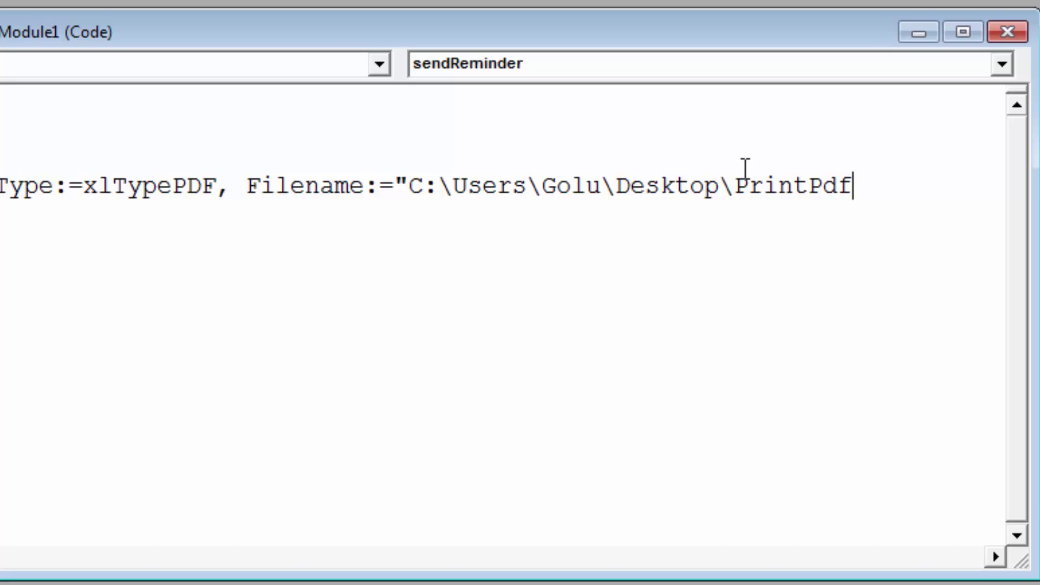
pyautogui.write('\\')
pyautogui.write('"')
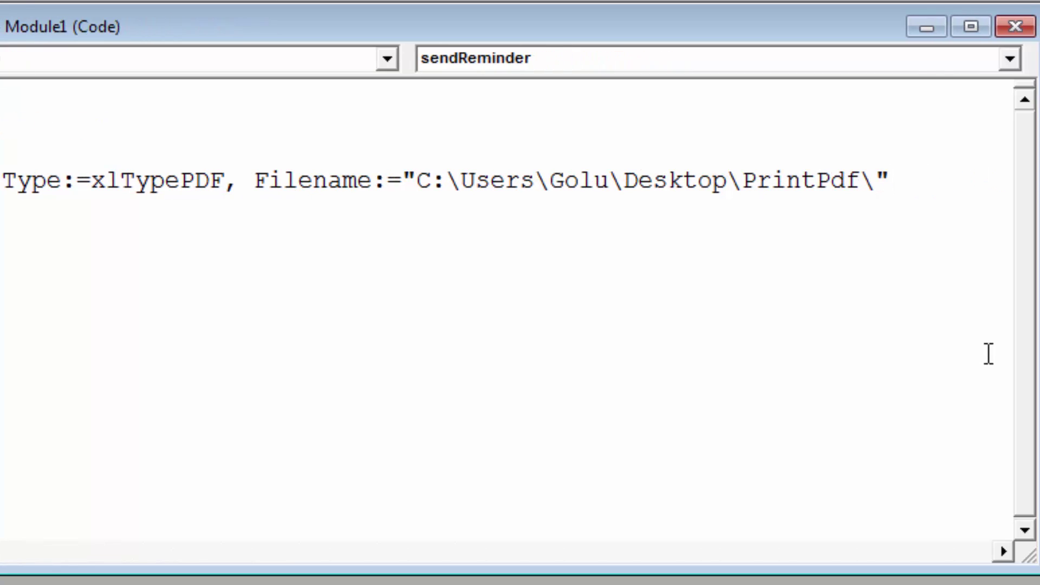
pyautogui.write(' &')
pyautogui.write(' range')
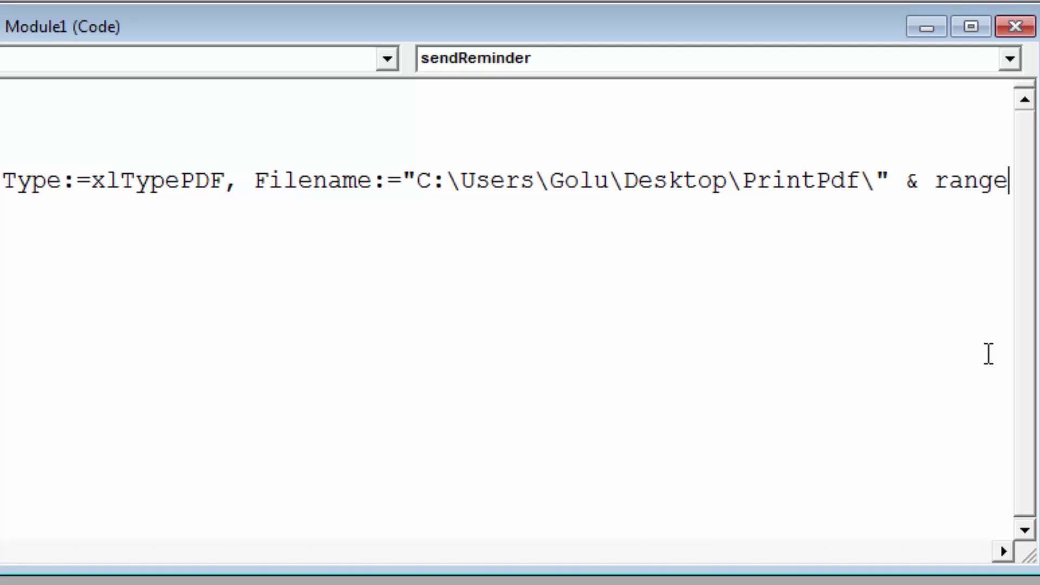
pyautogui.write('(')
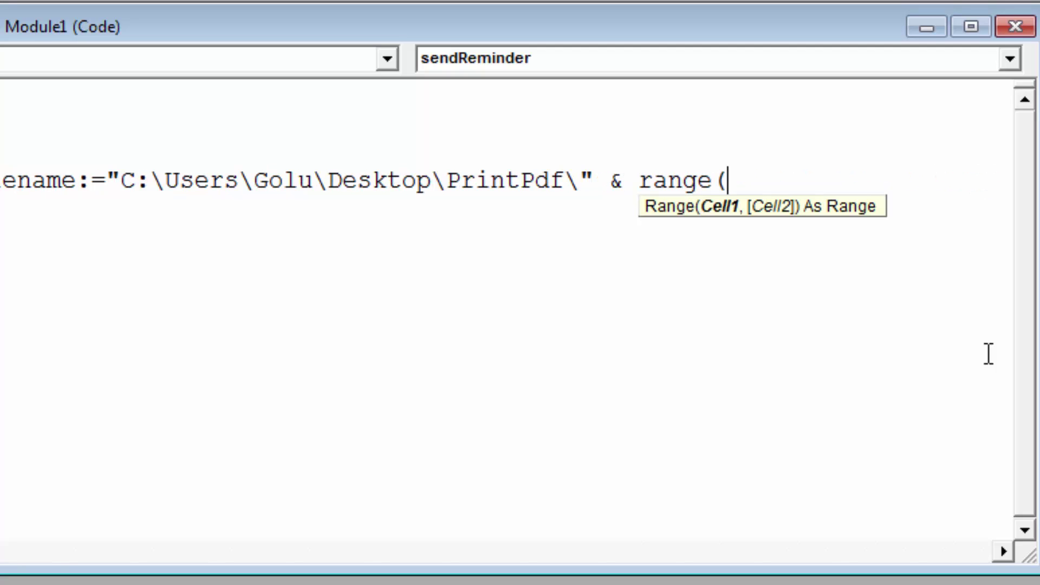
pyautogui.write('"')
pyautogui.write('d7"')
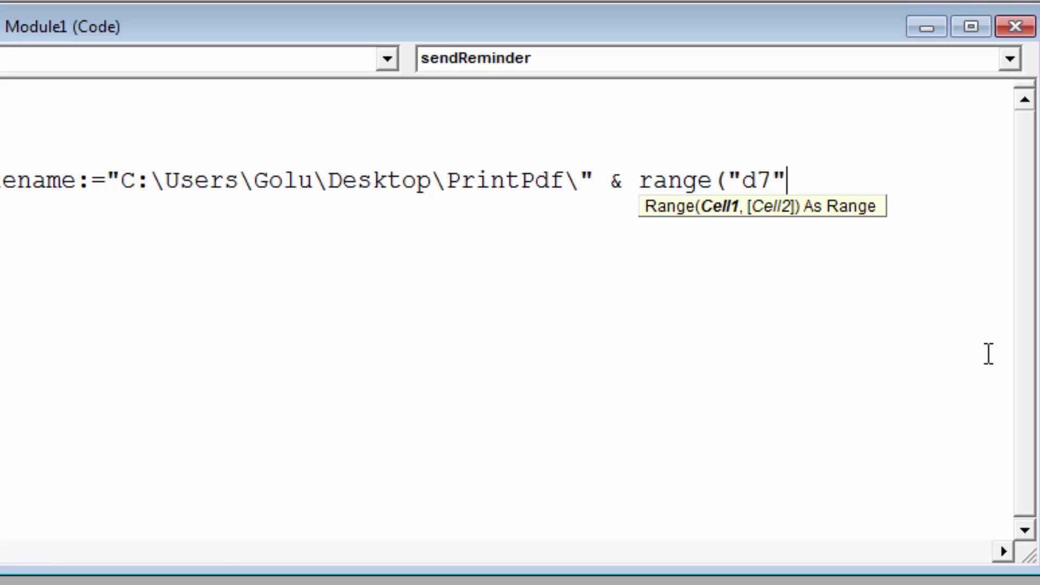
pyautogui.write(').valu')
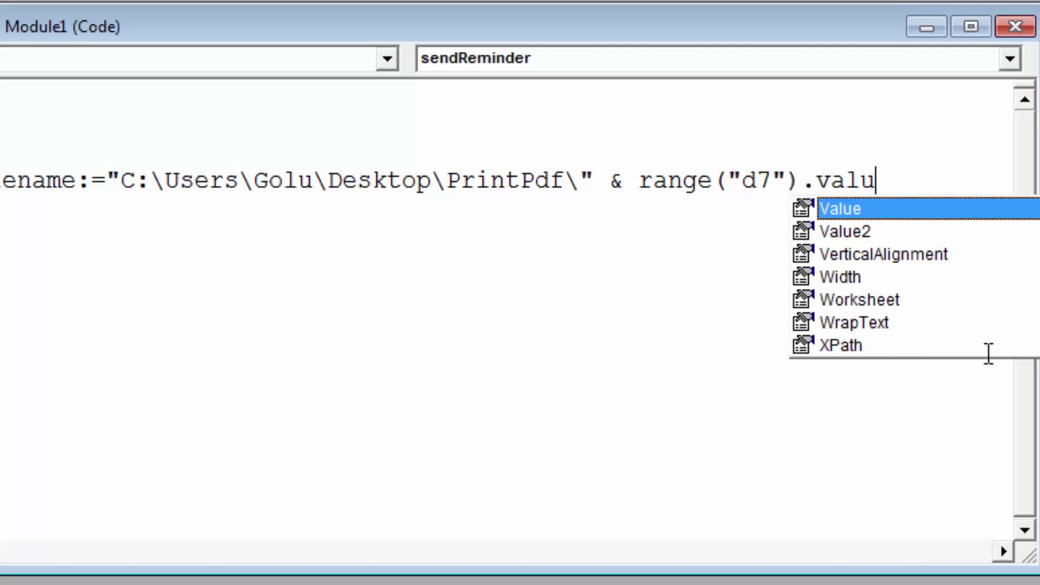
pyautogui.write('e &')
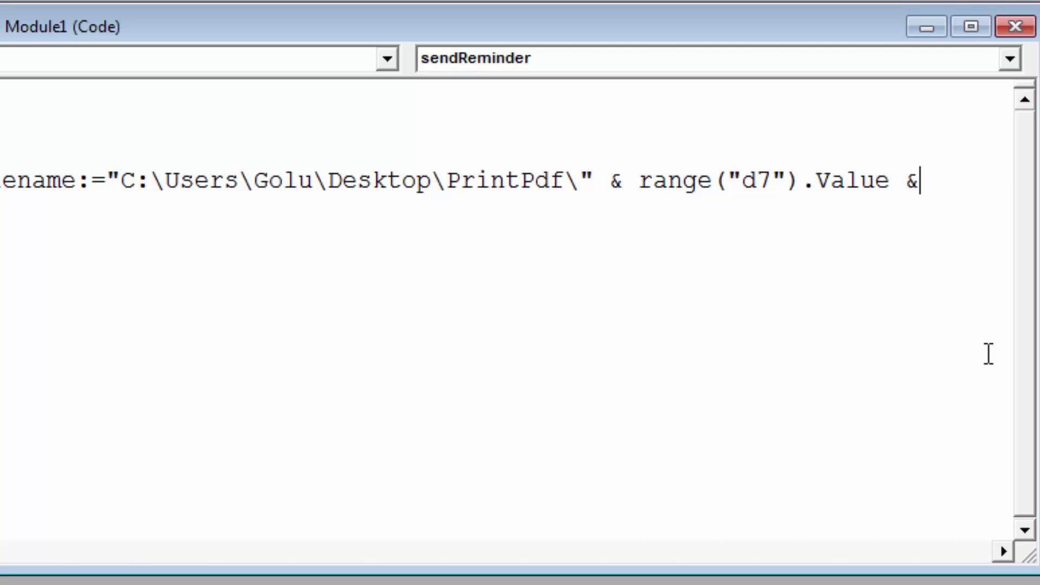
pyautogui.write('"')
# - Finish the filename with " - ", range("d9").value and ".pdf", and add OpenAfterPublish:=True
pyautogui.press('BackSpace')
pyautogui.write('"')
pyautogui.write(' - ')
pyautogui.write('"')
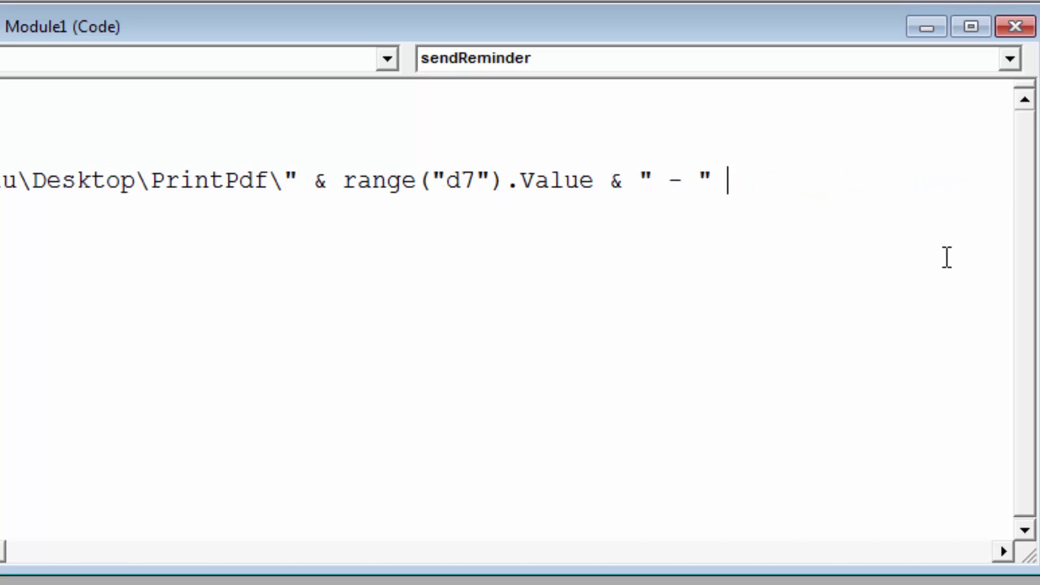
pyautogui.write('&')
pyautogui.write(' range')
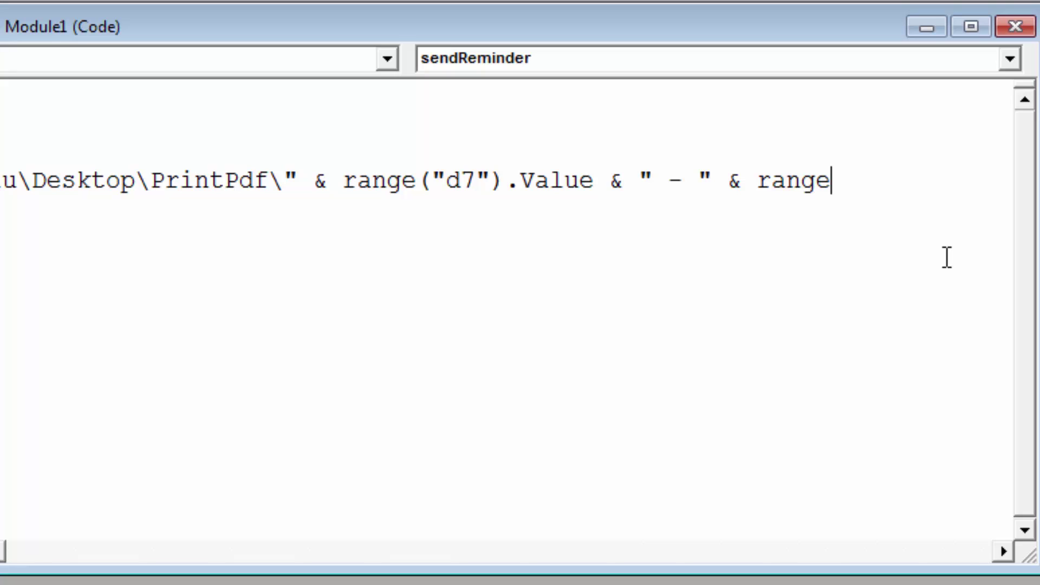
pyautogui.write('("')
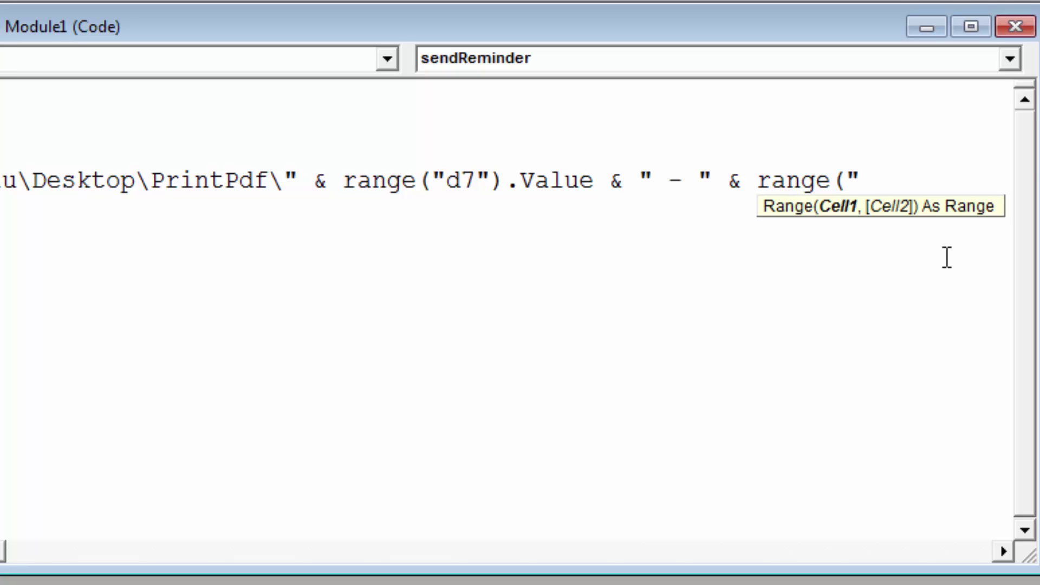
pyautogui.write('d')
pyautogui.write('9"')
pyautogui.write(').v')
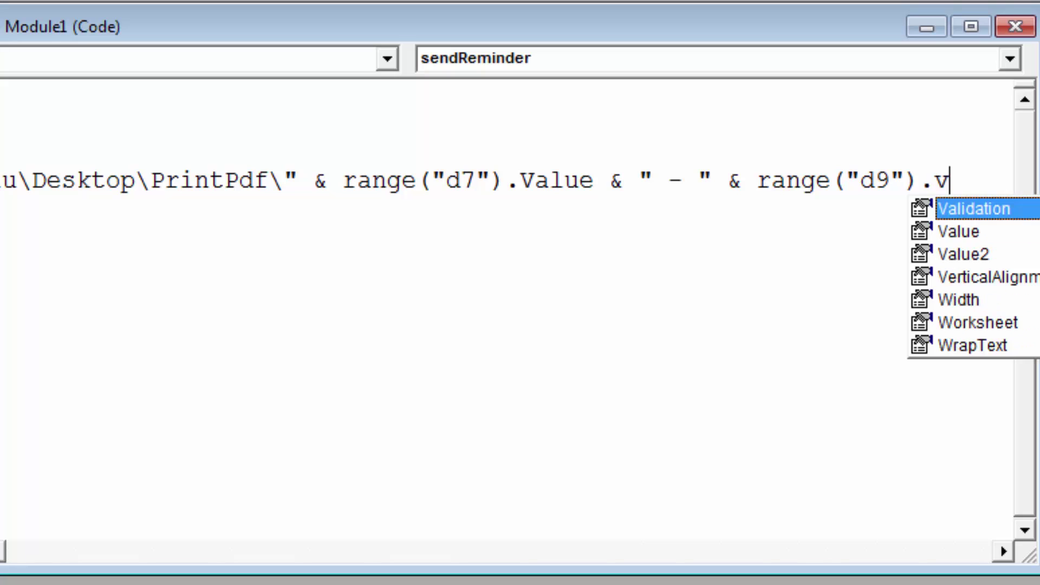
pyautogui.write('alue')
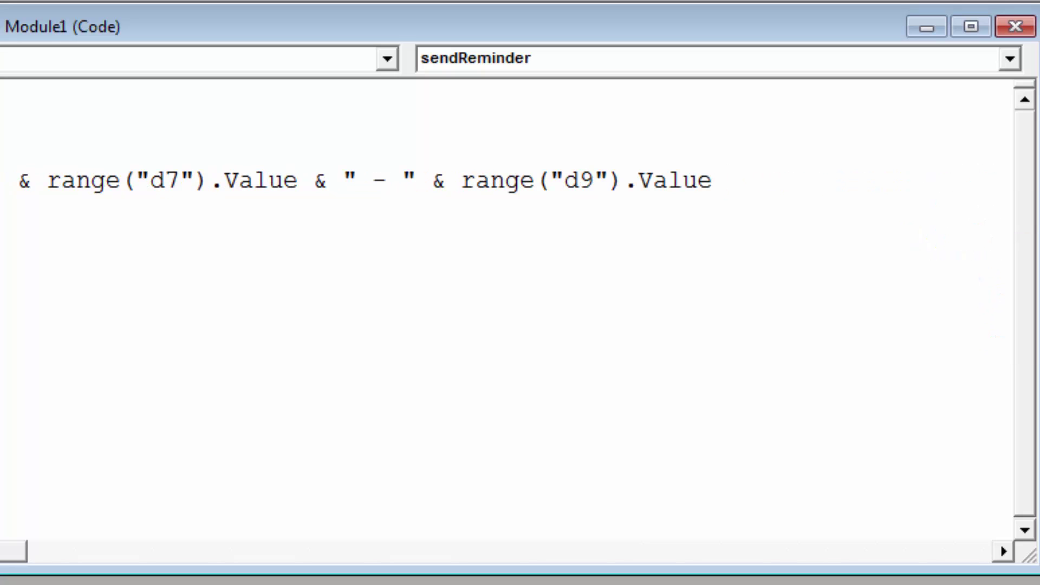
pyautogui.write(' &')
pyautogui.write('".')
pyautogui.write('pdf"')
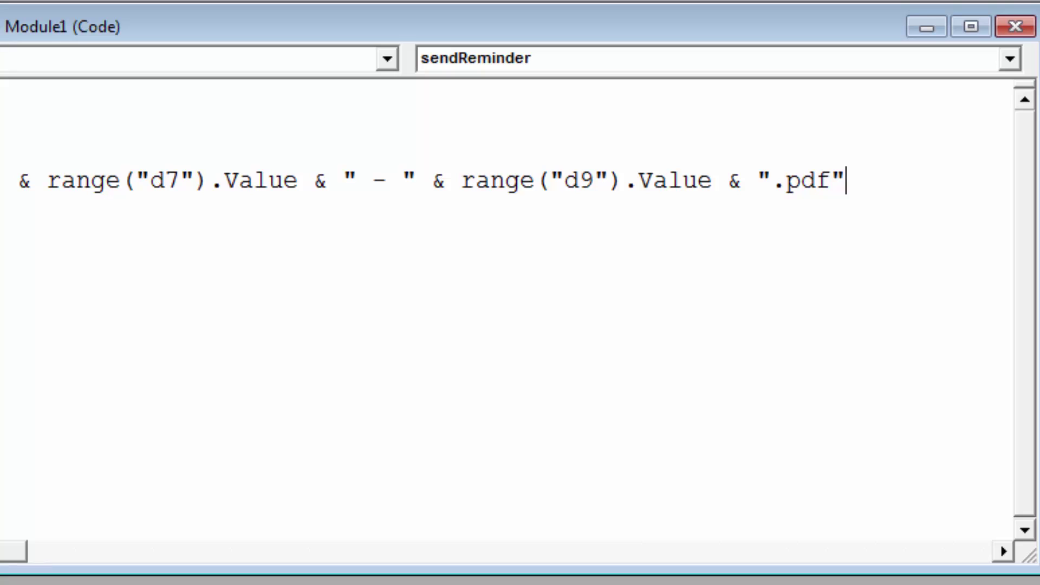
pyautogui.write(', ')
pyautogui.write('Opern')
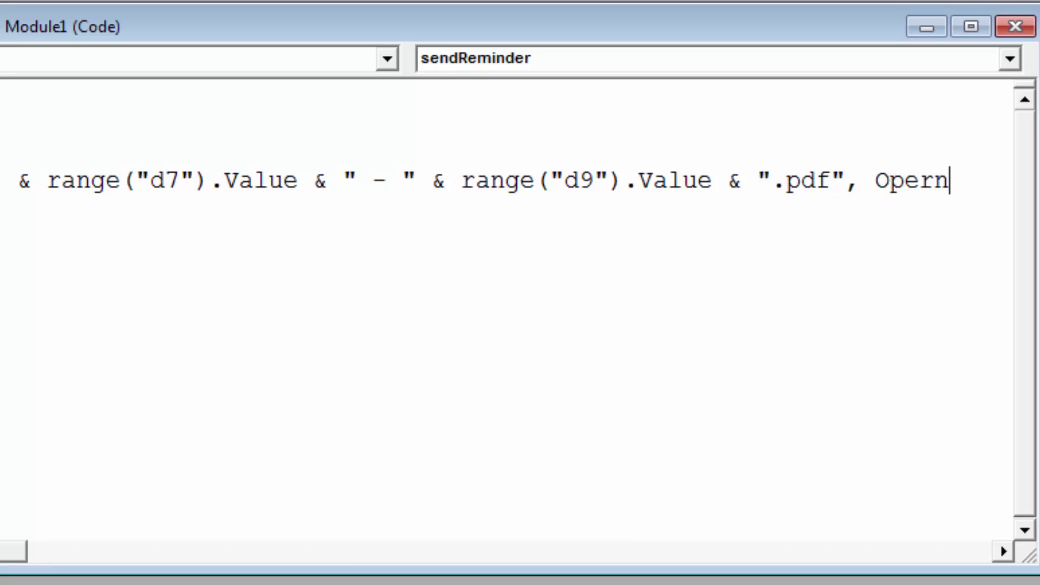
pyautogui.press('BackSpace')
pyautogui.press('BackSpace')
pyautogui.write('nA')
pyautogui.write('fterPublish')
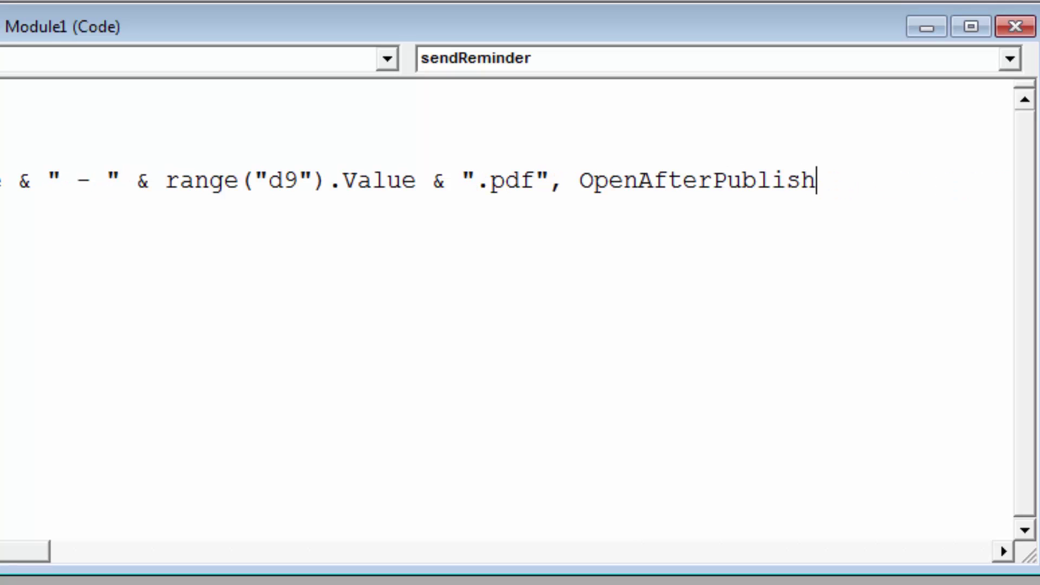
pyautogui.write(':')
pyautogui.write('=True')
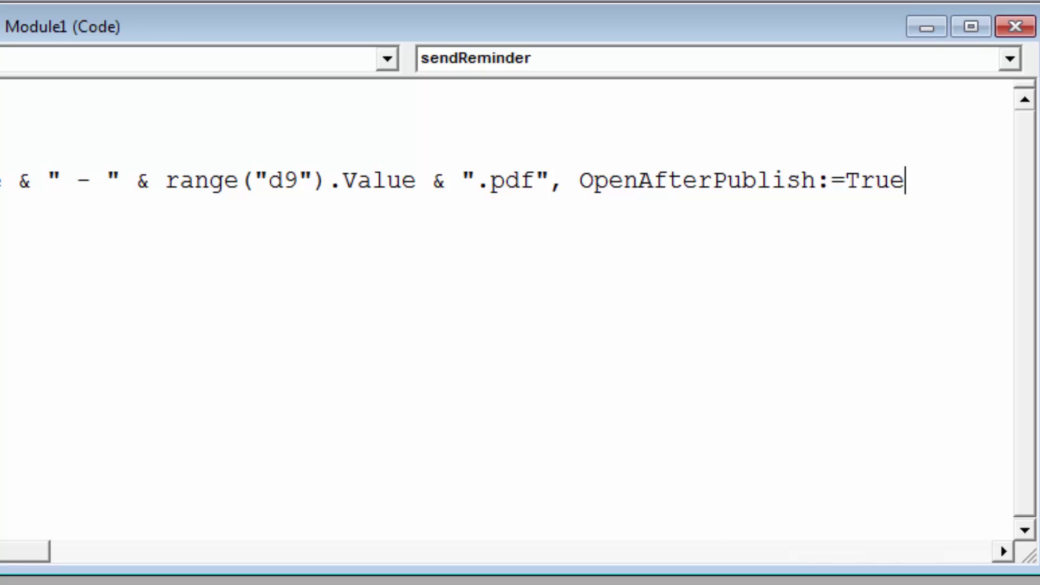
pyautogui.press('Return')
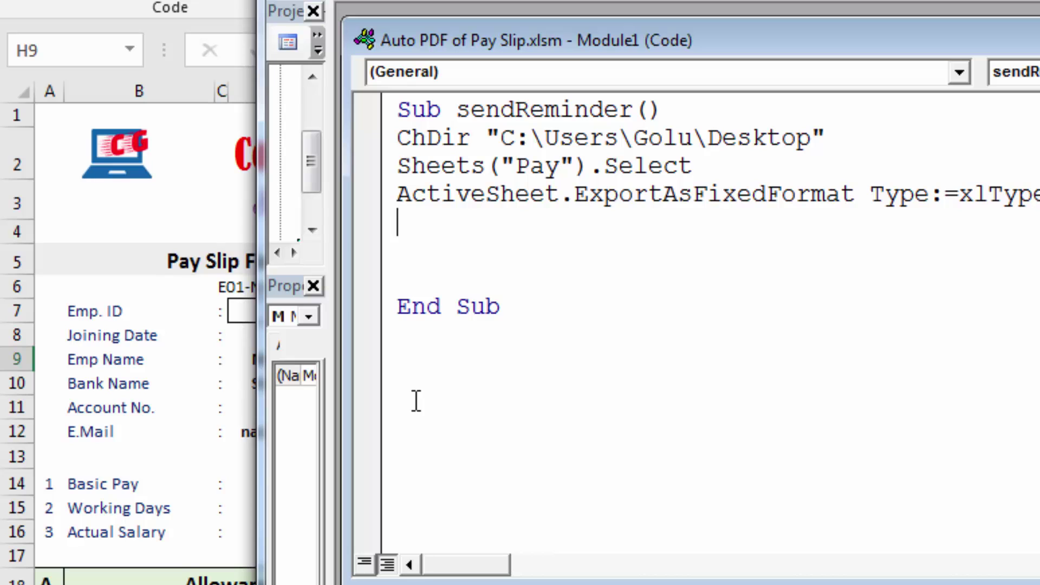
# - Remove the extra blank line before End Sub and bring up Excel's Salary Detail sheet
pyautogui.press('Delete')
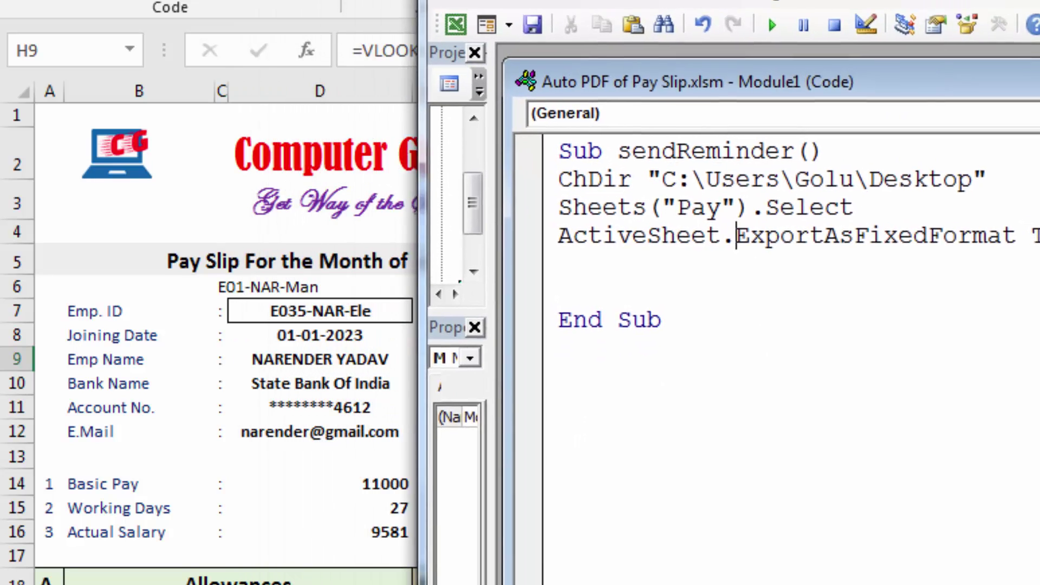
pyautogui.hotkey('alt', 'F11')
pyautogui.click(301, 434)
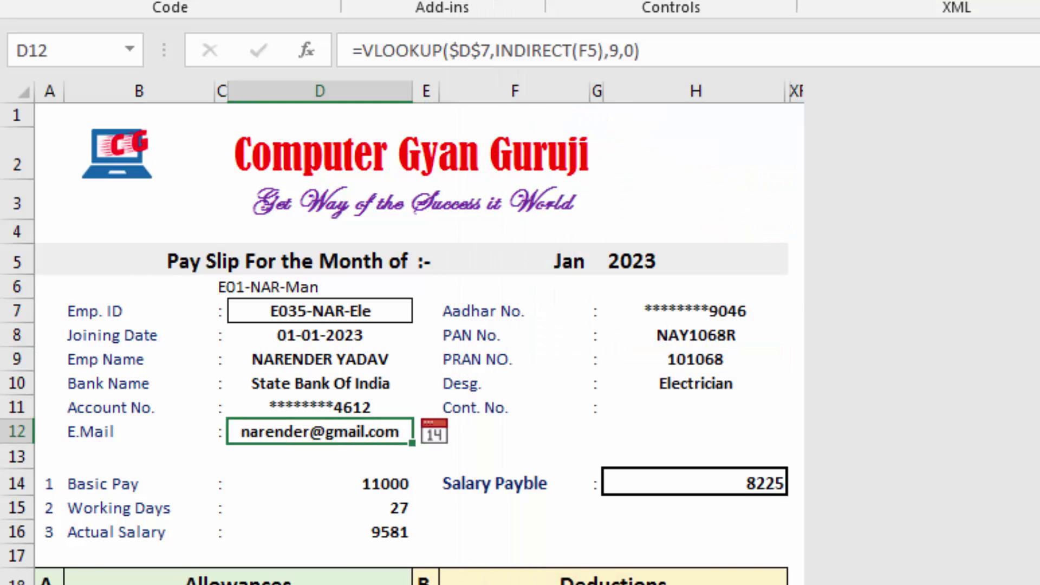
pyautogui.hotkey('ctrl', 'pageup')
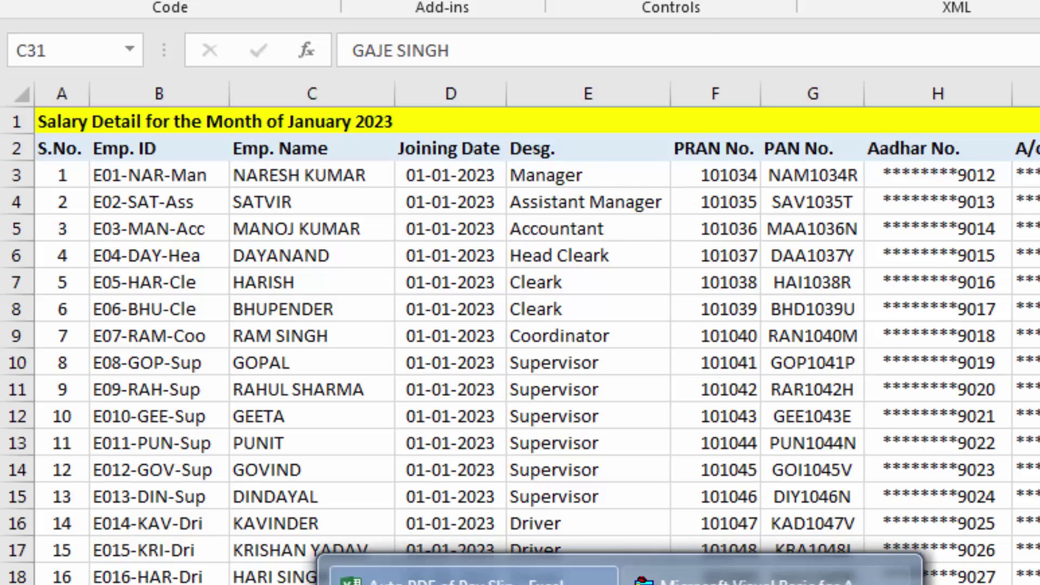
# - Back in the VBA editor, step into sendReminder with F8 so it pauses at its first line
pyautogui.hotkey('alt', 'F11')
pyautogui.click(802, 209)
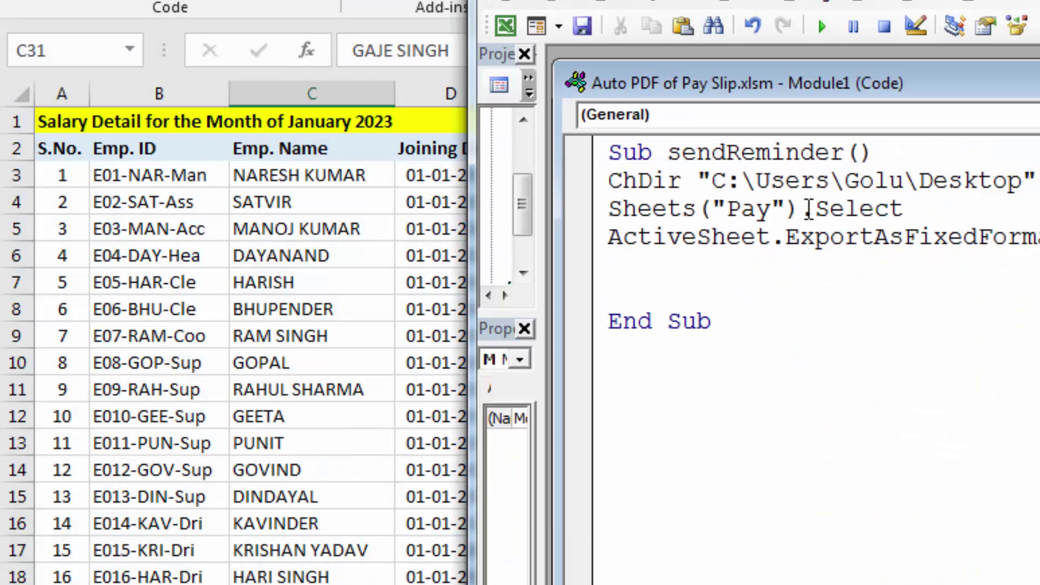
pyautogui.press('F8')
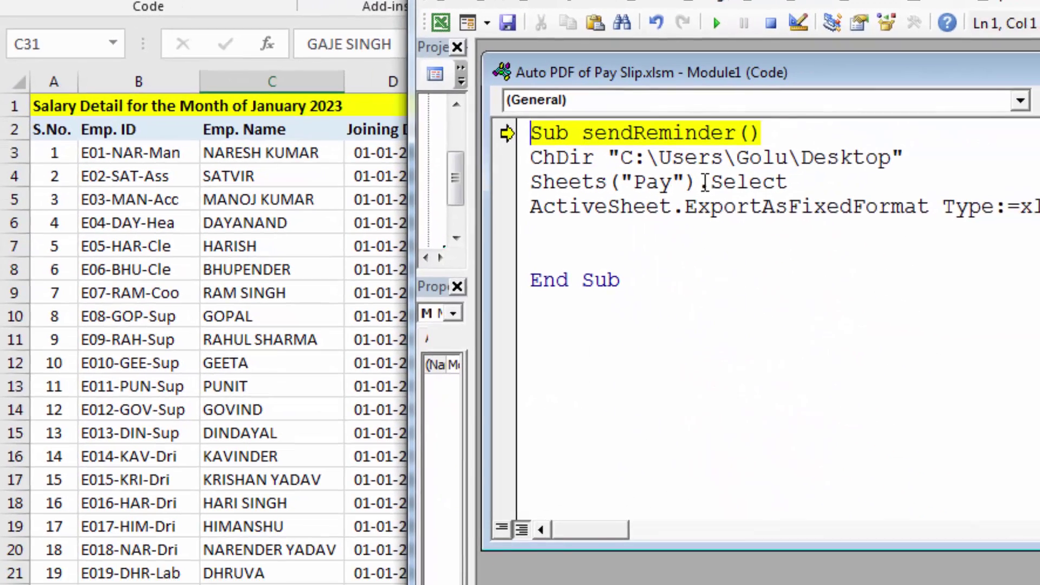
# - Step through the ChDir and Sheets("Pay").Select lines, closing the DatePickerManager window that pops up
pyautogui.press('F8')
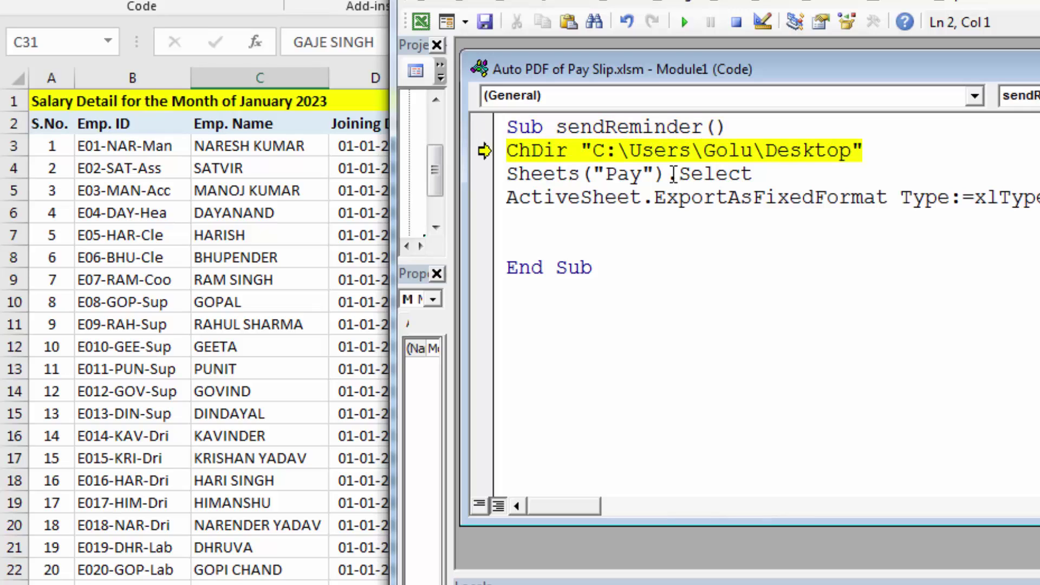
pyautogui.press('F8')
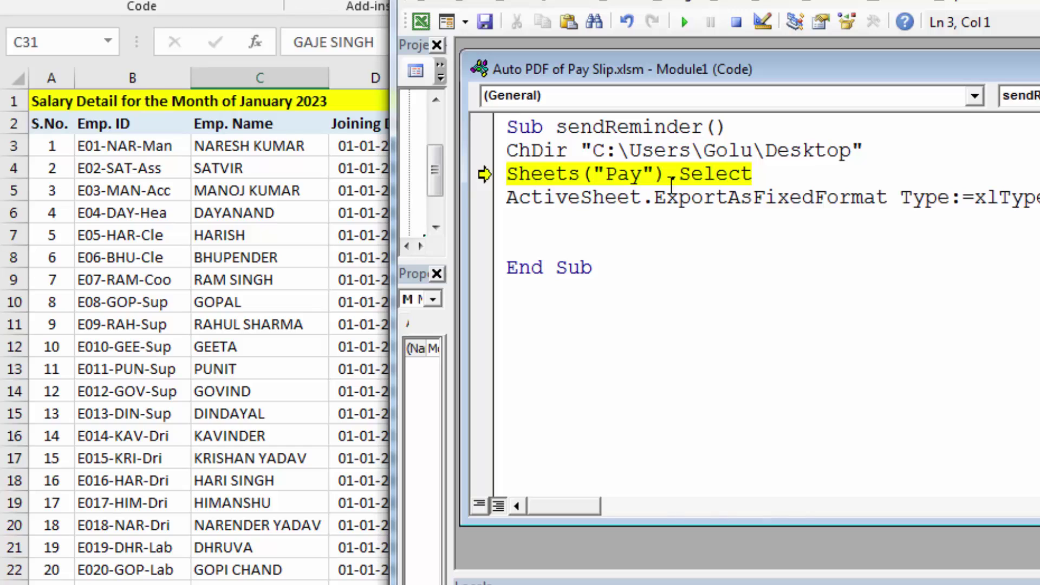
pyautogui.press('F8')
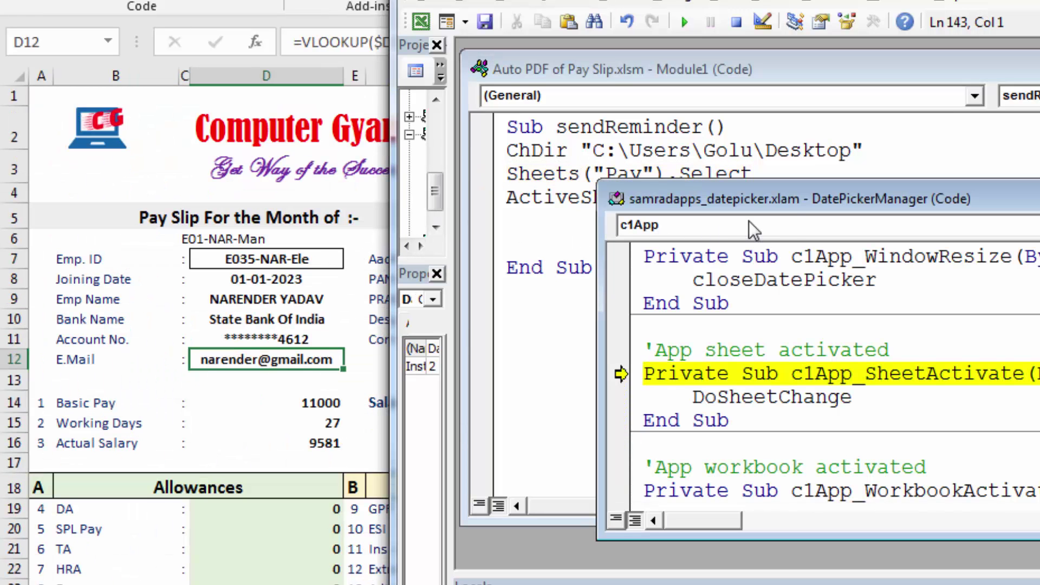
pyautogui.moveTo(797, 203)
pyautogui.mouseDown()
pyautogui.moveTo(736, 210)
pyautogui.moveTo(557, 275)
pyautogui.mouseUp()
pyautogui.press('F8')
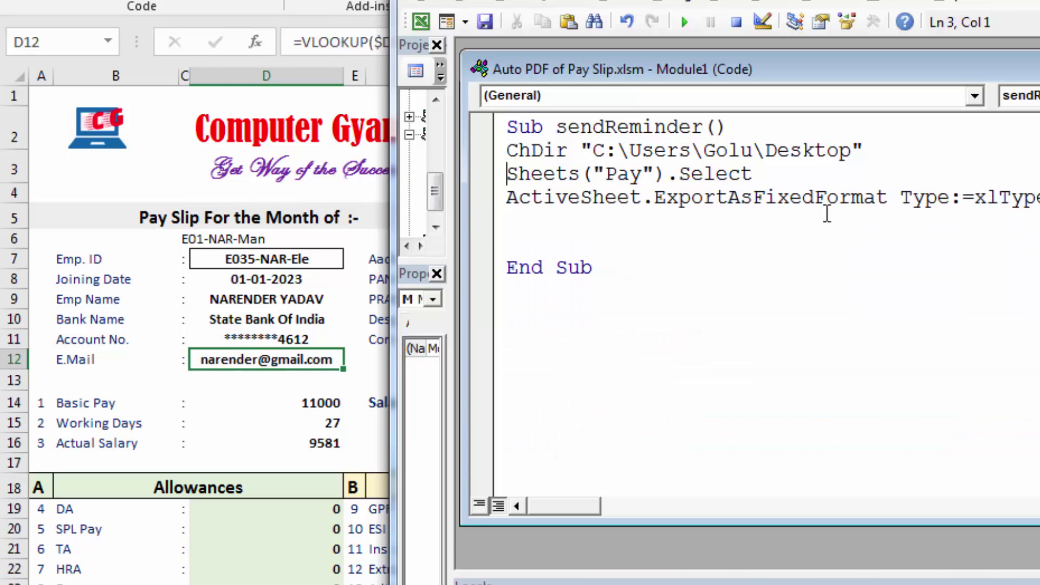
pyautogui.press('F8')
pyautogui.press('F8')
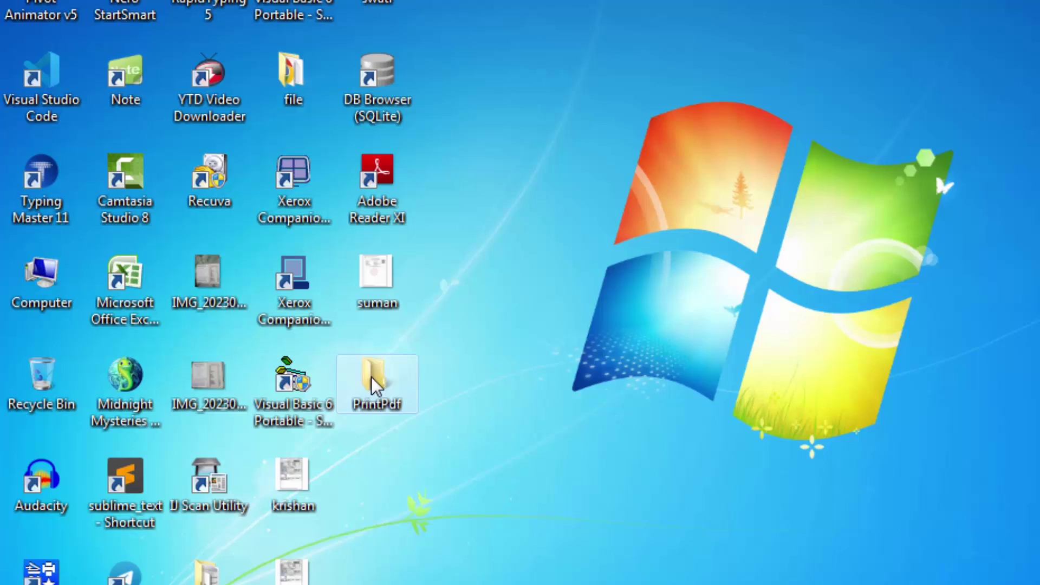
# - Open the empty PrintPdf folder, then run the ExportAsFixedFormat line to export E035's pay slip
pyautogui.doubleClick(372, 376)
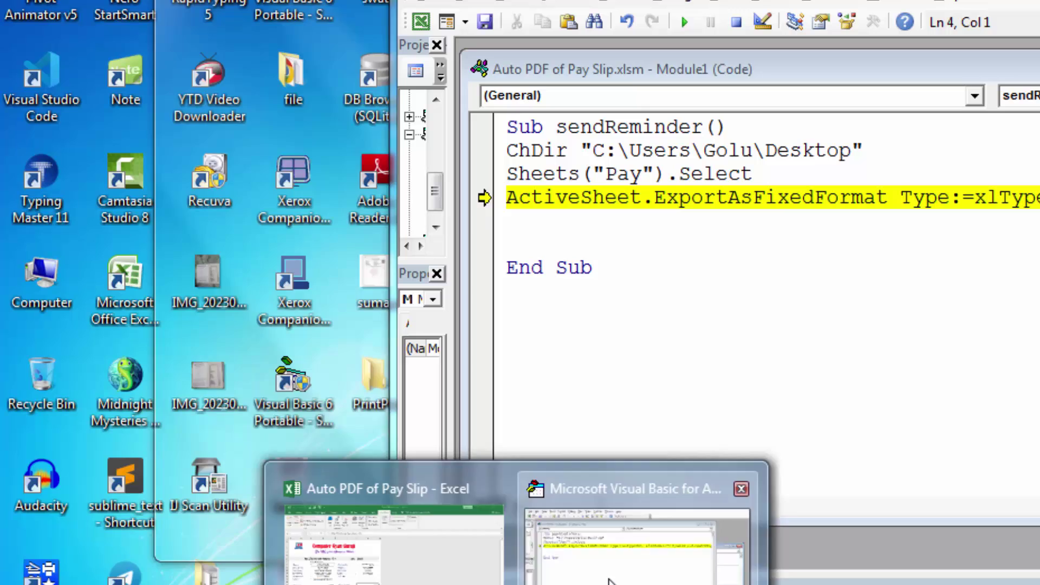
pyautogui.click(650, 542)
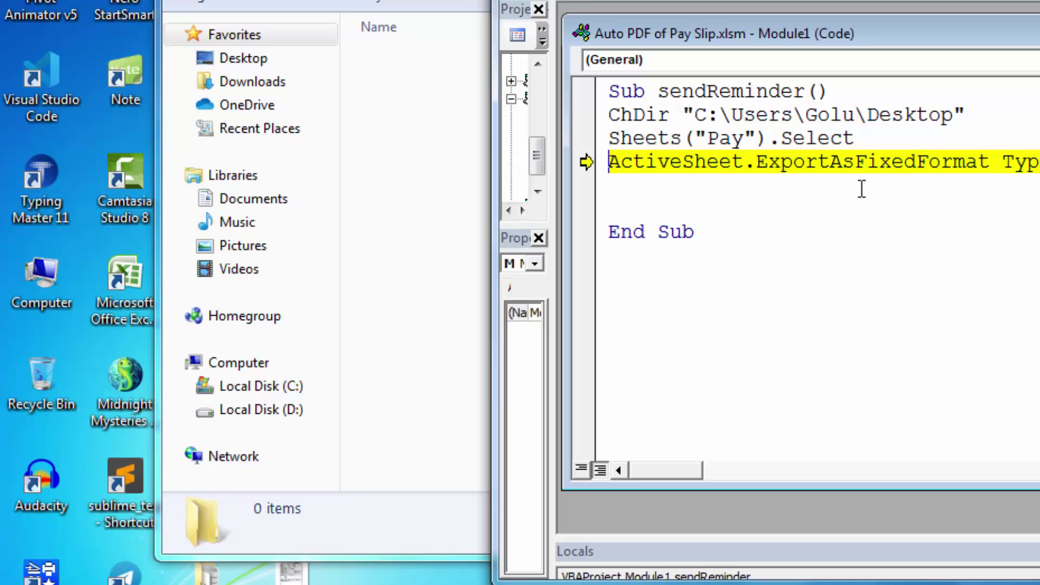
pyautogui.press('F8')
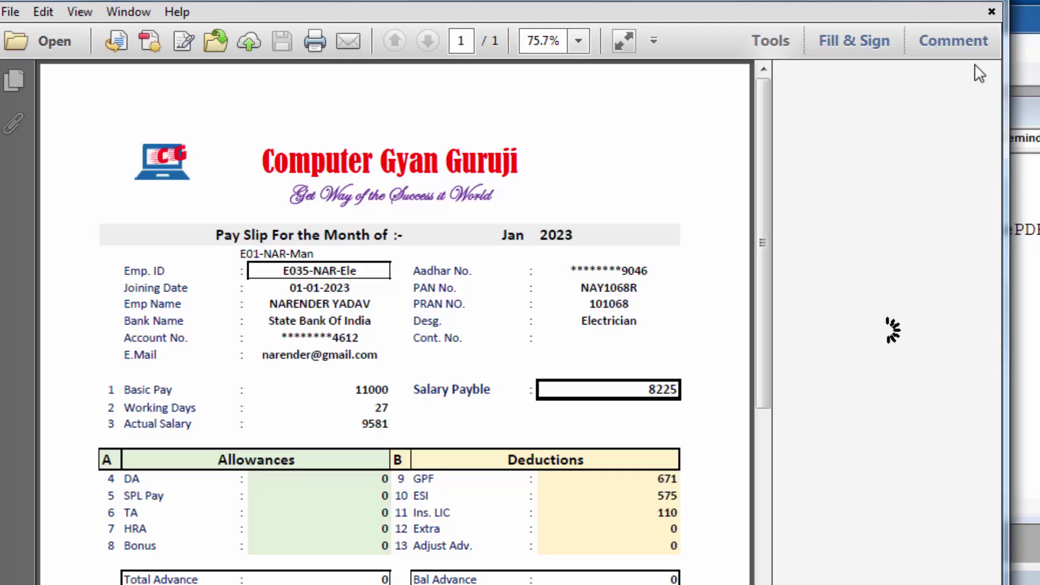
# - Close the exported PDF, dismiss Adobe Reader's crash notice, and move the VBA window aside
pyautogui.click(992, 11)
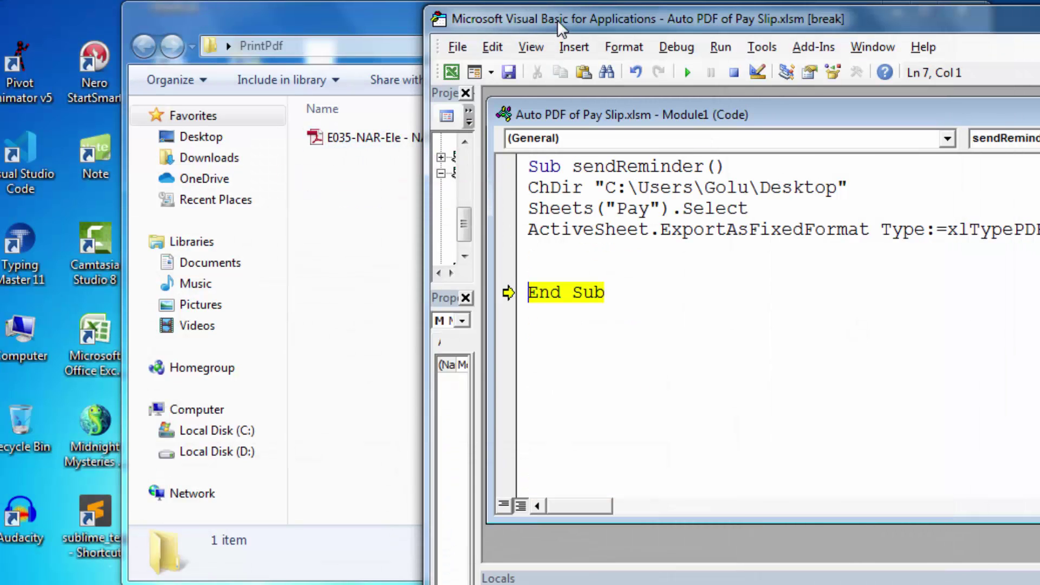
pyautogui.moveTo(557, 20); pyautogui.dragTo(665, 18)
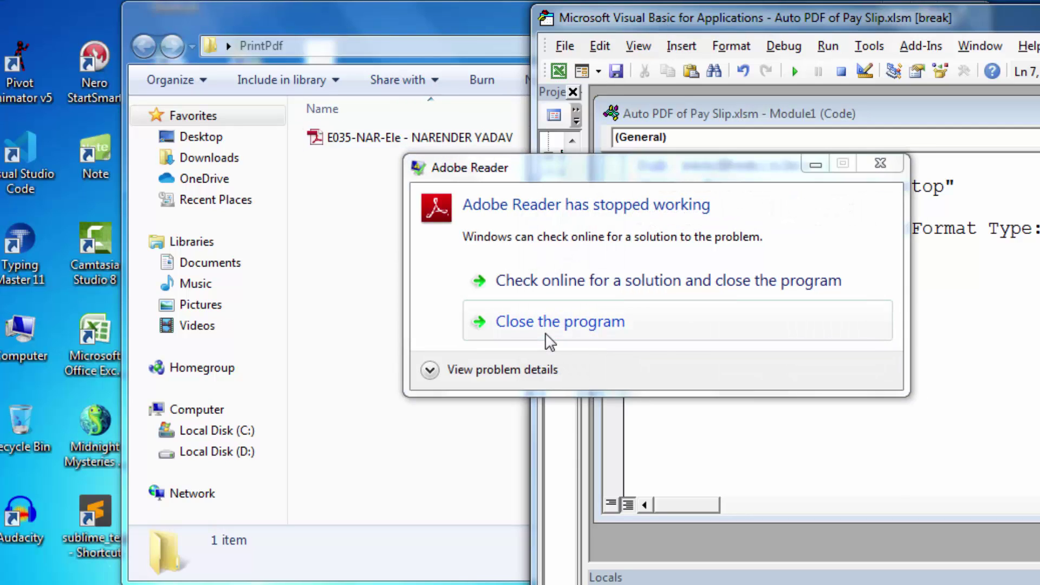
pyautogui.click(546, 331)
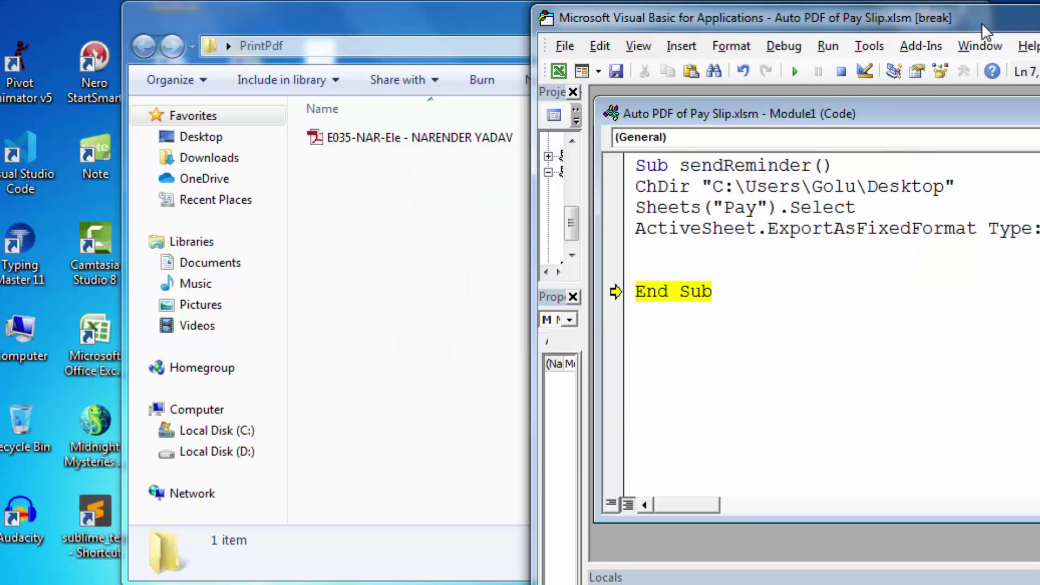
pyautogui.moveTo(981, 23); pyautogui.dragTo(784, 19)
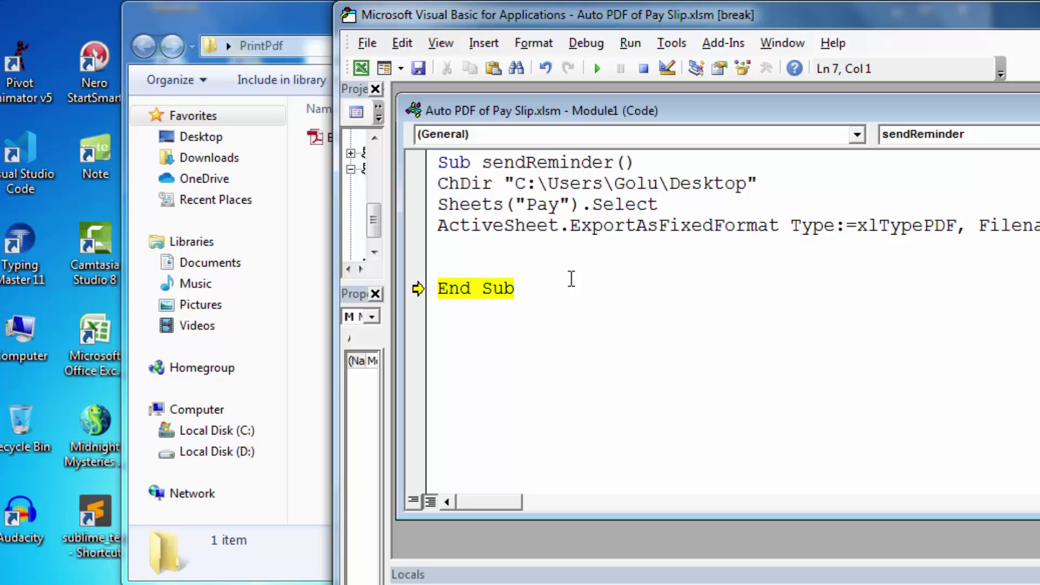
# - Reset the macro and add MsgBox "PDF file generateed successfully" above End Sub
pyautogui.press('F5')
pyautogui.click(462, 269)
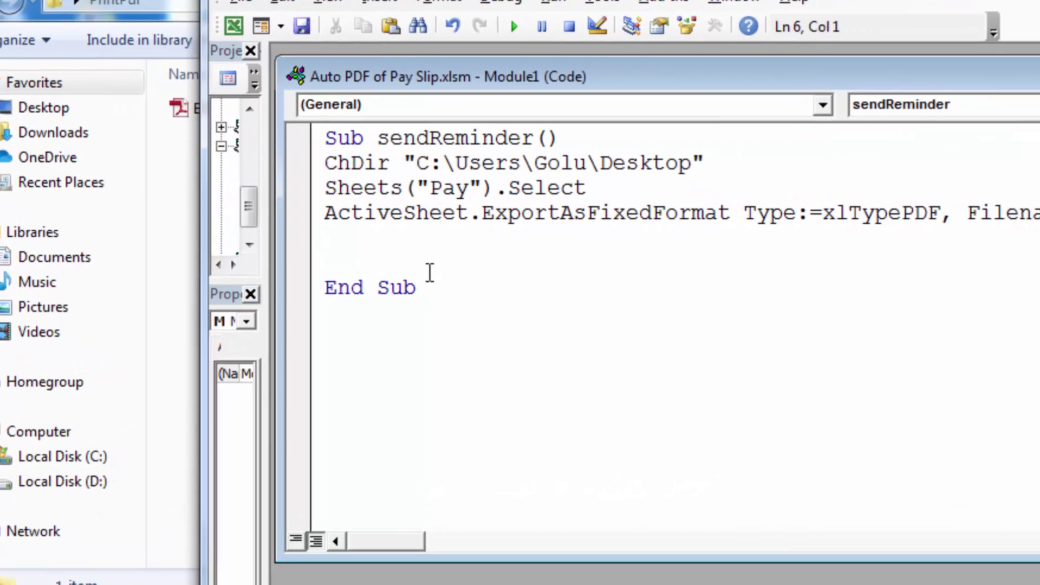
pyautogui.write('msg')
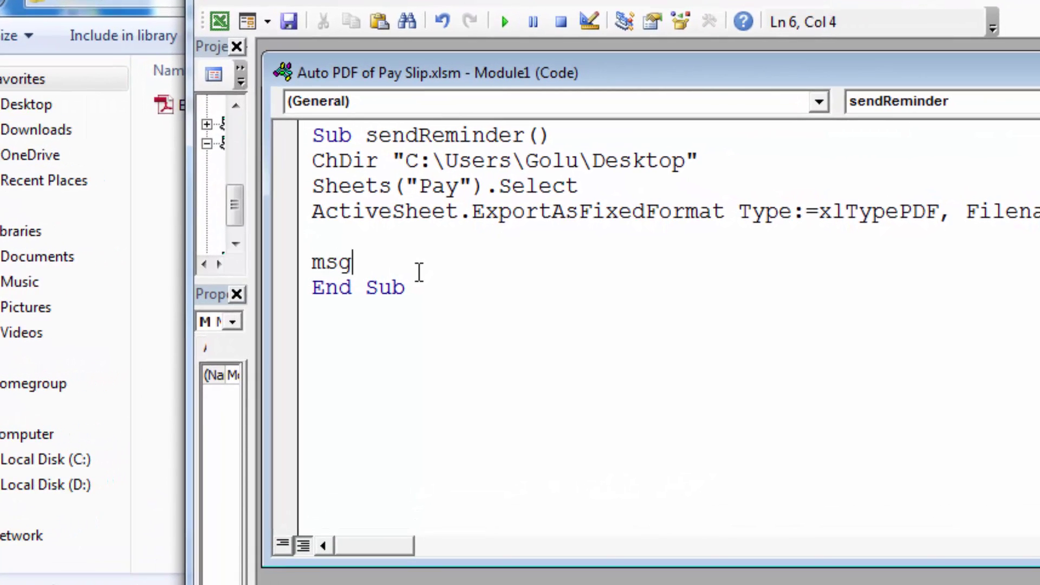
pyautogui.write('box ')
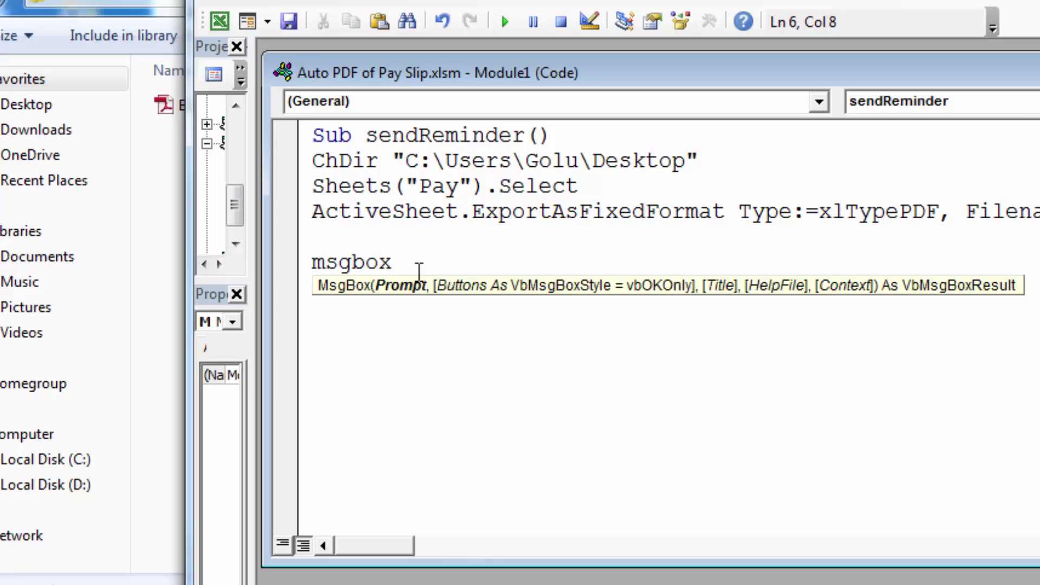
pyautogui.write('"PDF fil')
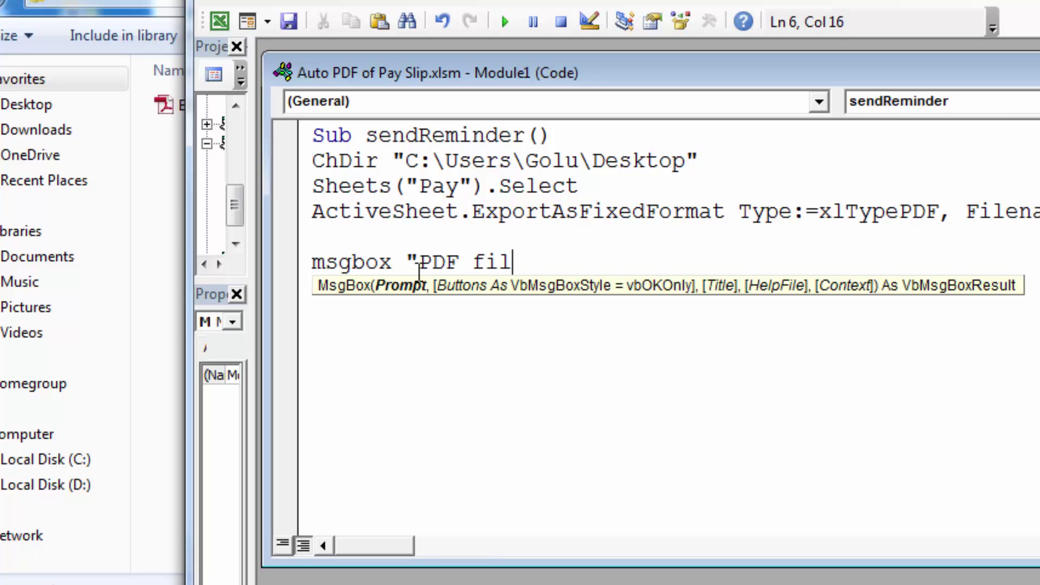
pyautogui.write('e generatee')
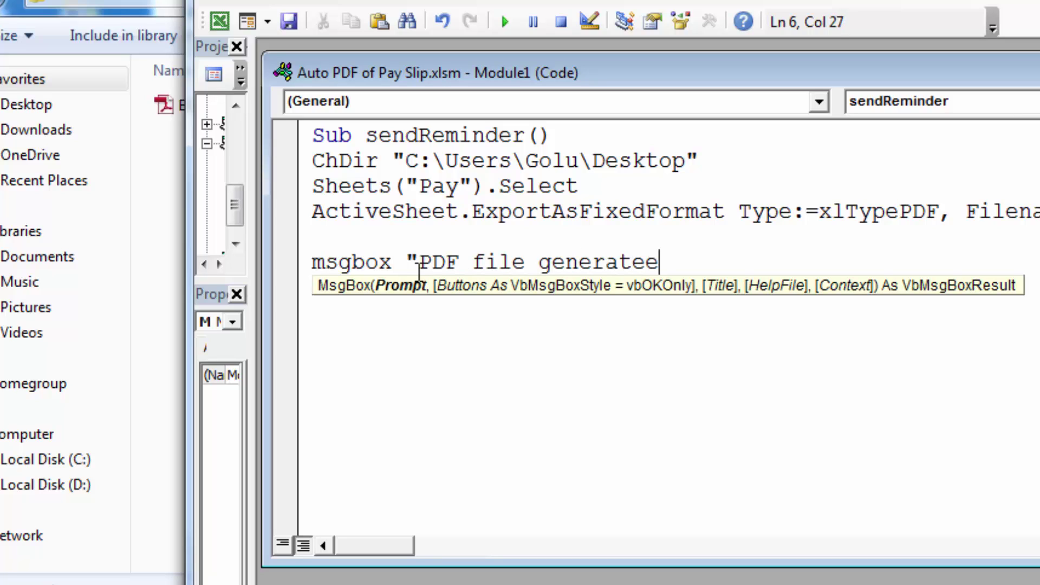
pyautogui.write('d succ')
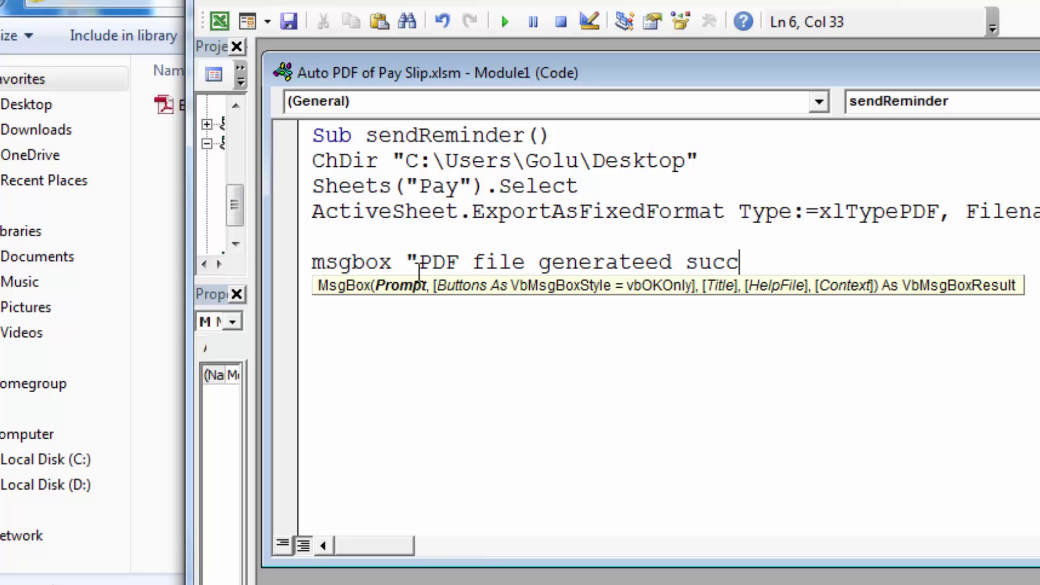
pyautogui.write('essfully')
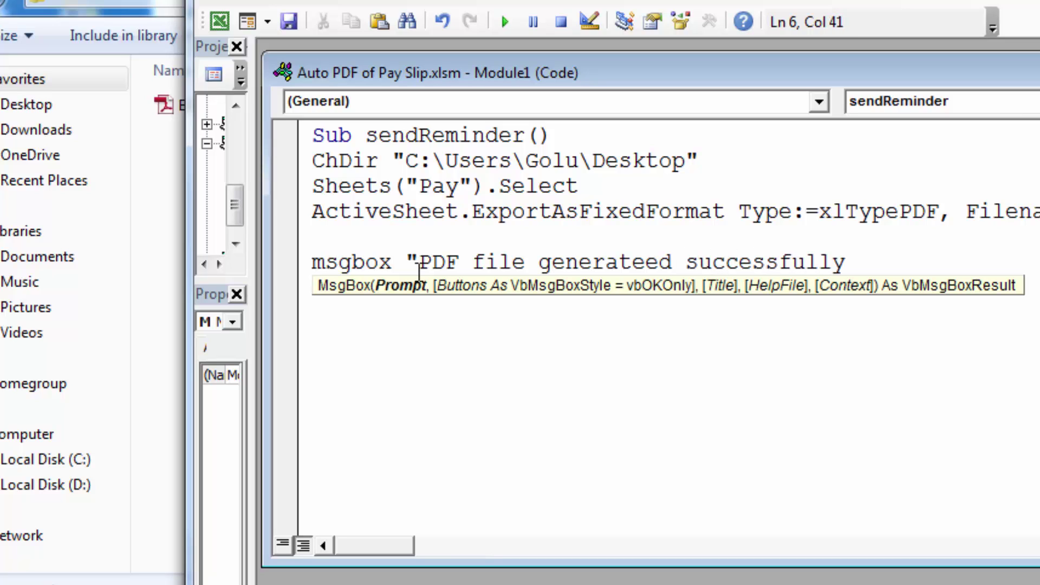
pyautogui.write('"')
# - Delete the True value after OpenAfterPublish:= on the export line
pyautogui.click(926, 215)
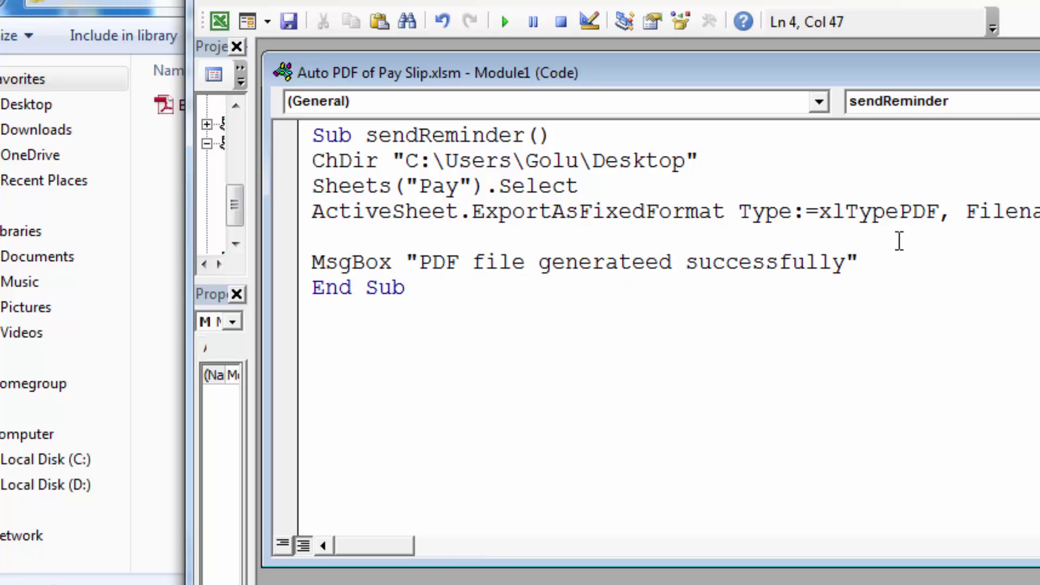
pyautogui.click(895, 212)
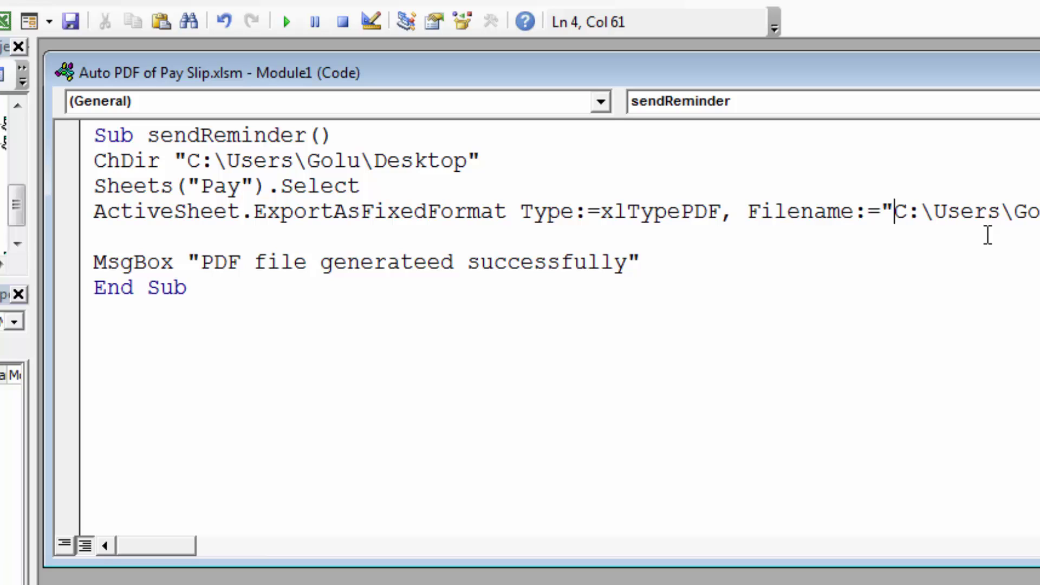
pyautogui.press('Right')
pyautogui.press('Right')
pyautogui.press('Right')
pyautogui.press('Right')
pyautogui.press('Right')
pyautogui.press('Right')
pyautogui.press('Right')
pyautogui.press('Right')
pyautogui.press('Right')
pyautogui.press('Right')
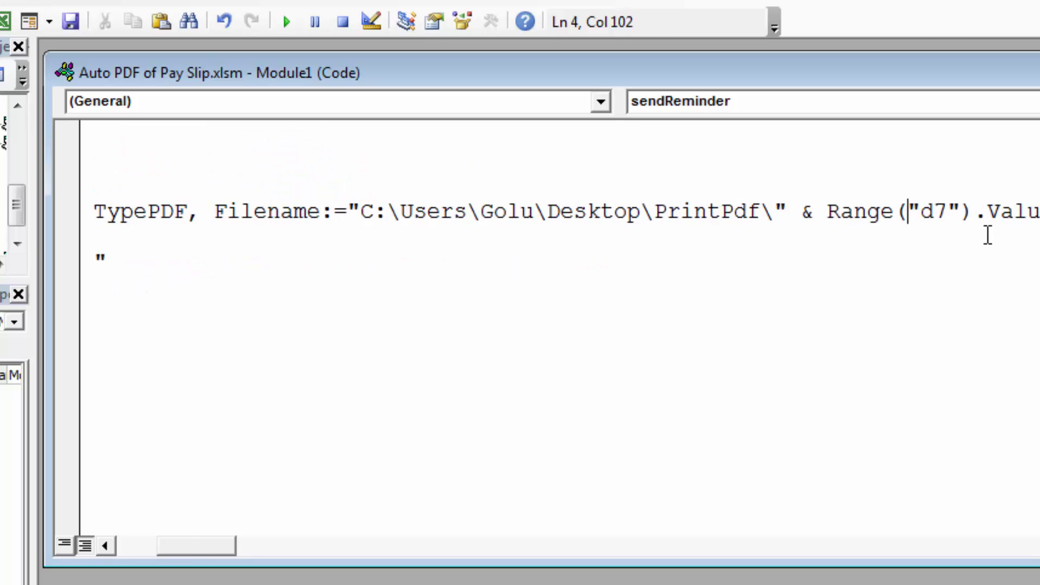
pyautogui.press('Right')
pyautogui.press('Right')
pyautogui.press('Right')
pyautogui.press('Right')
pyautogui.press('Right')
pyautogui.press('Right')
pyautogui.press('Right')
pyautogui.press('Right')
pyautogui.press('Right')
pyautogui.press('Right')
pyautogui.press('Right')
pyautogui.press('Right')
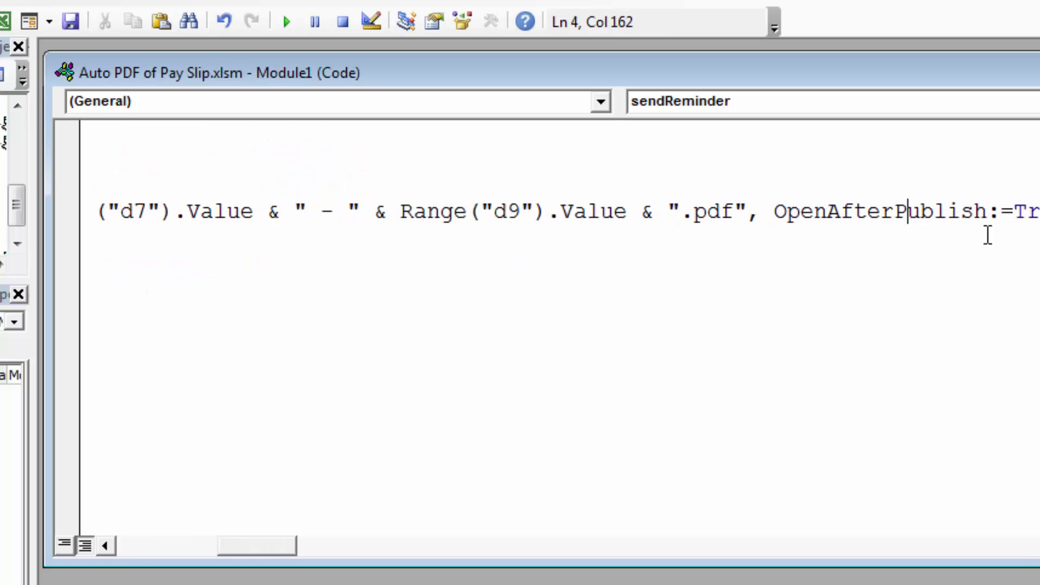
pyautogui.press('Right')
pyautogui.press('Right')
pyautogui.press('Right')
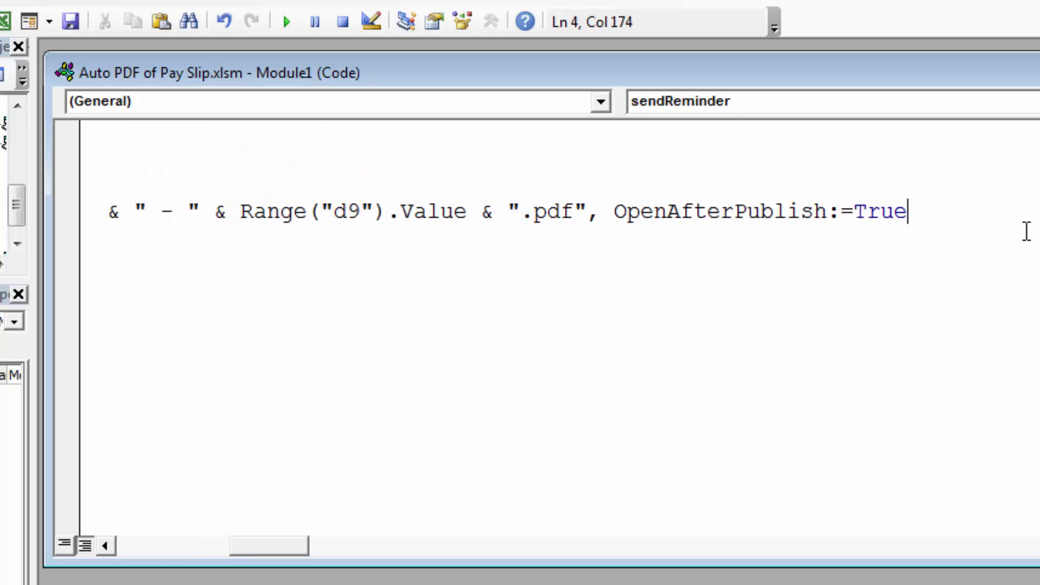
pyautogui.press('BackSpace')
pyautogui.press('BackSpace')
pyautogui.press('BackSpace')
pyautogui.press('BackSpace')
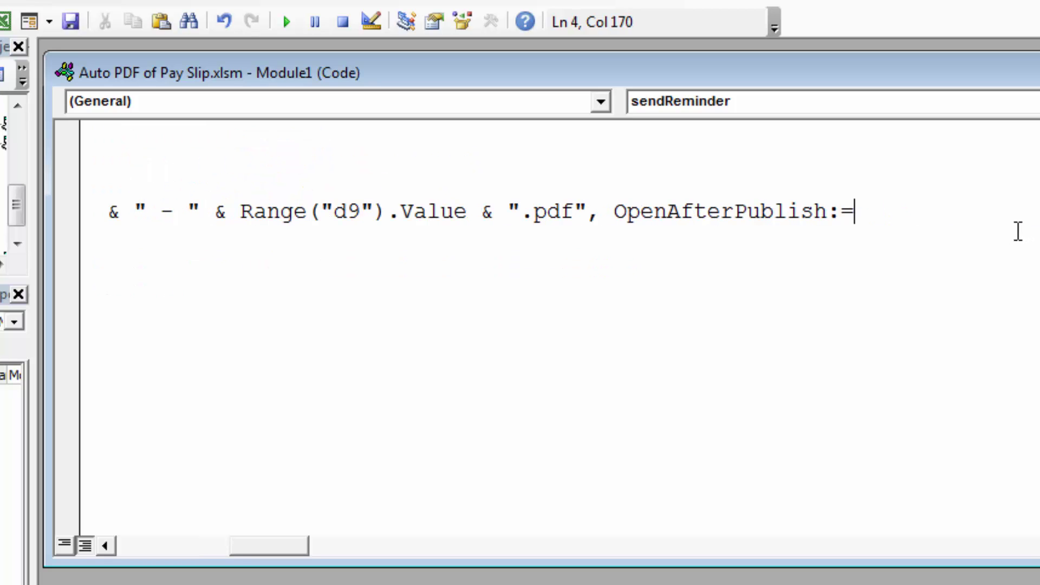
pyautogui.press('BackSpace')
pyautogui.press('Down')
pyautogui.press('Down')
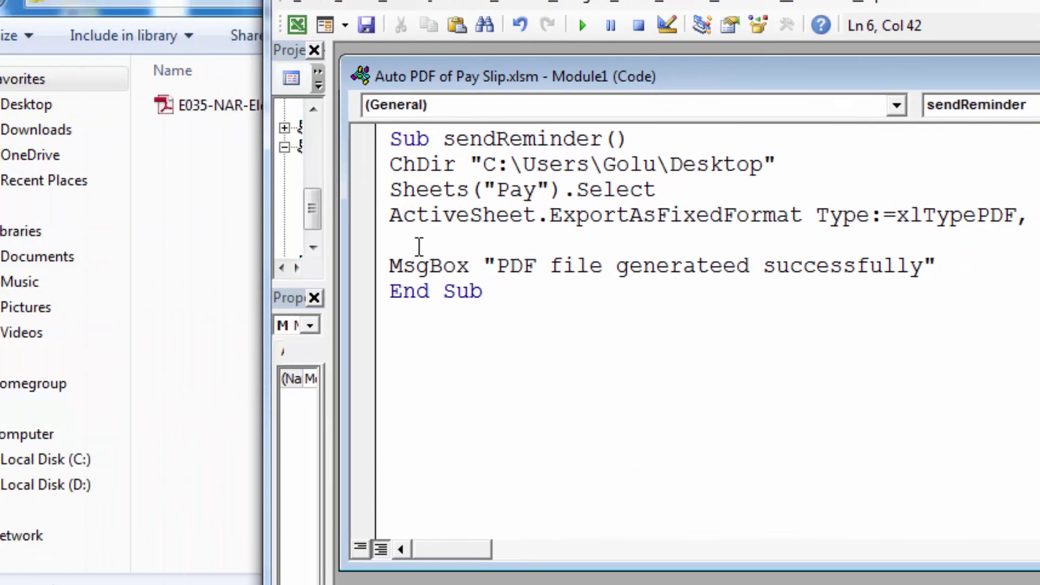
# - Declare OutLookApp, OutlookMailitem and myAttachement As Object in sendReminder
pyautogui.click(419, 246)
pyautogui.press('Return')
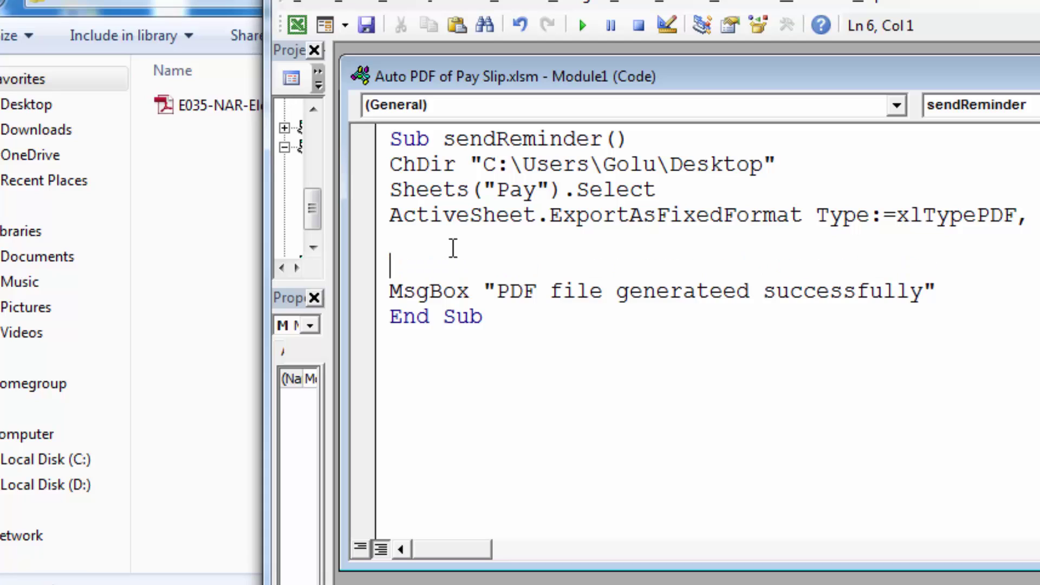
pyautogui.write('dim ')
pyautogui.write('OutLoo')
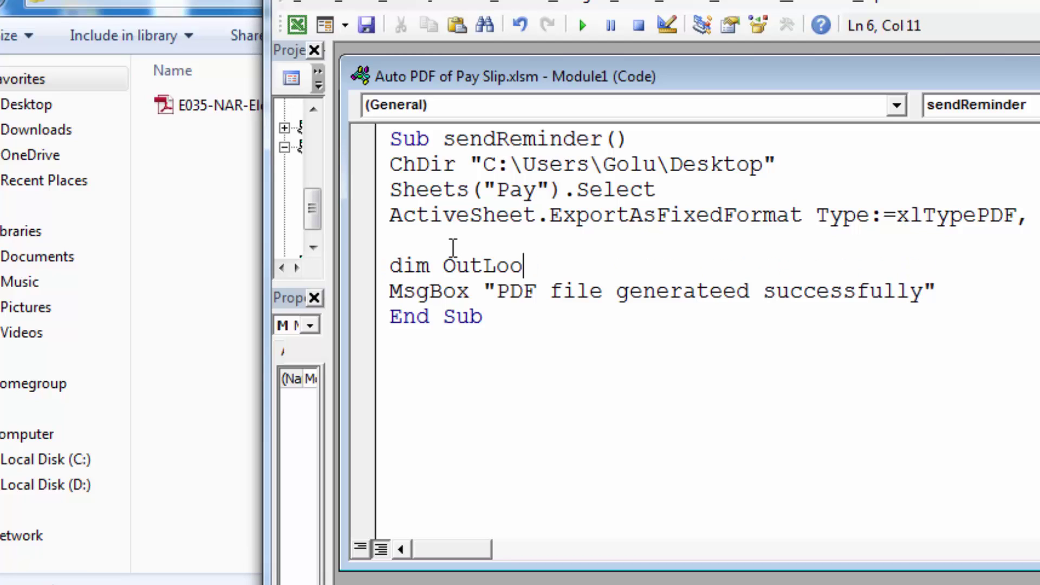
pyautogui.write('kApp as ')
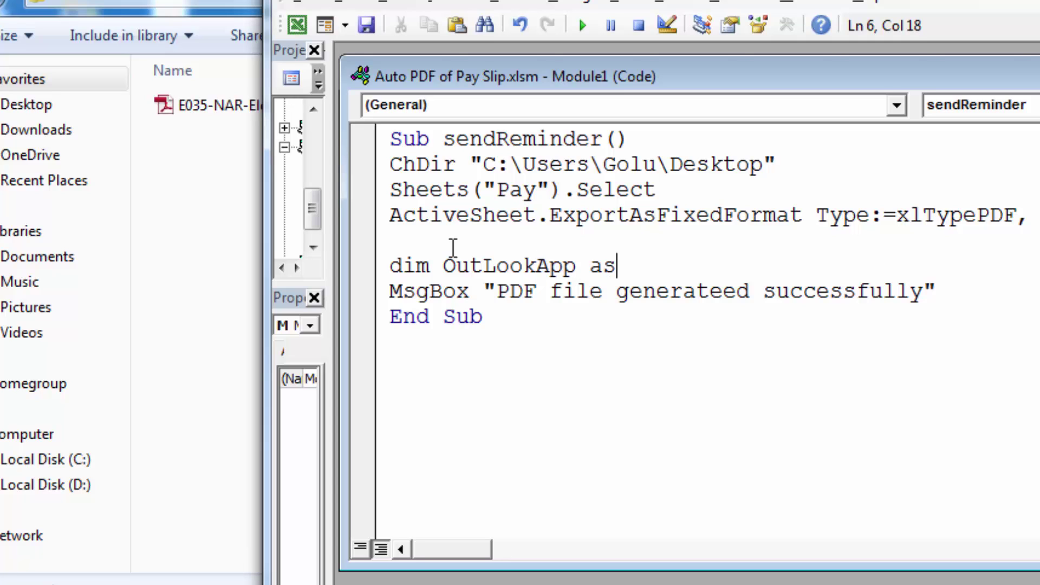
pyautogui.write('objec')
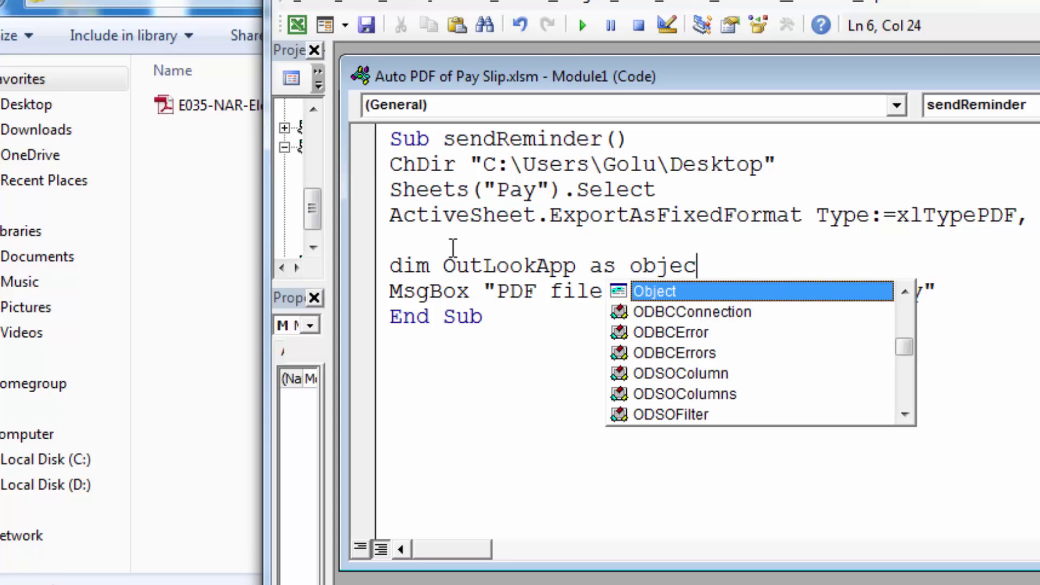
pyautogui.write('t')
pyautogui.press('Return')
pyautogui.write('dim')
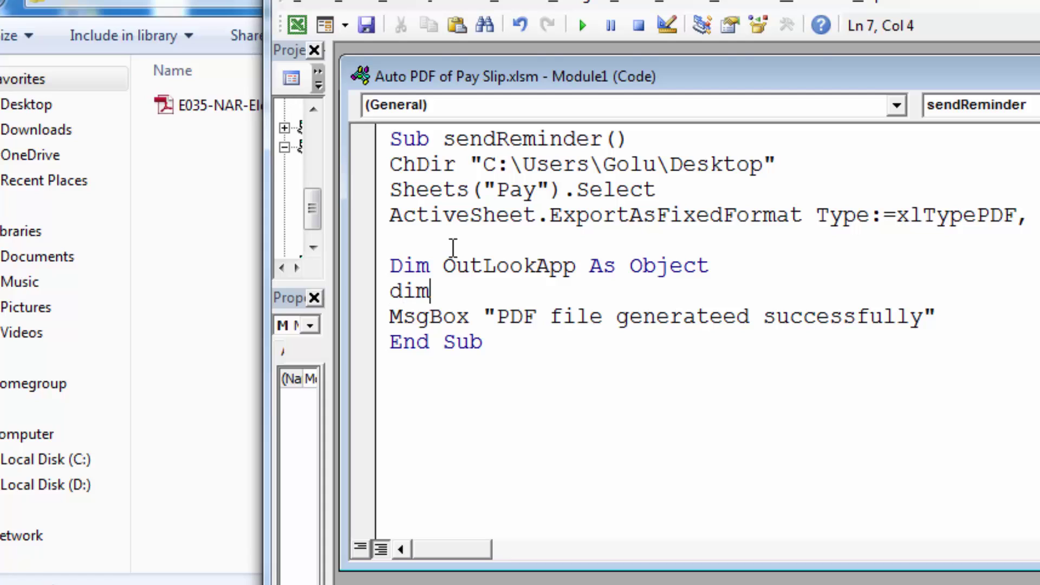
pyautogui.write(' Out')
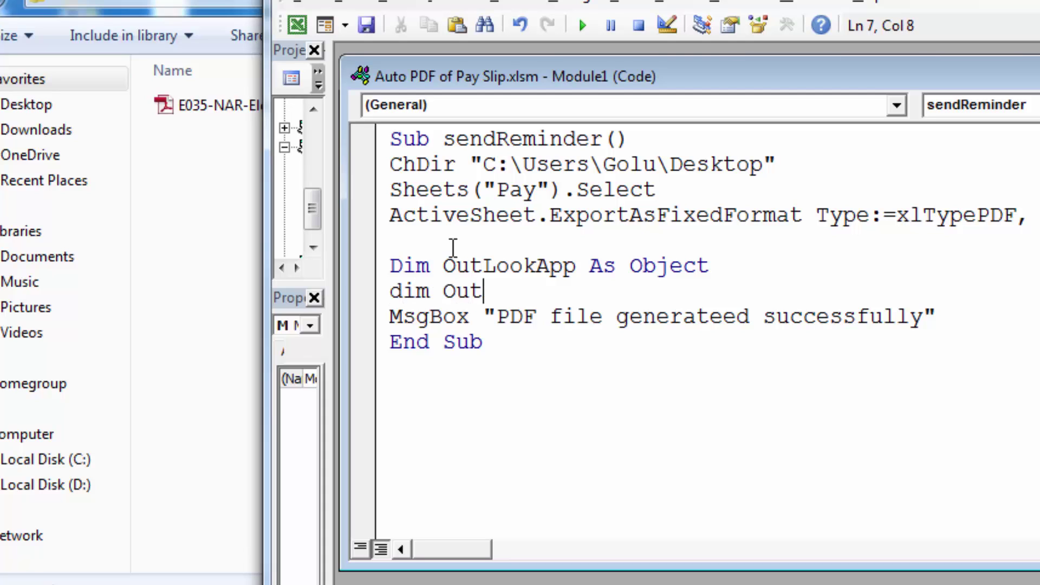
pyautogui.write('look')
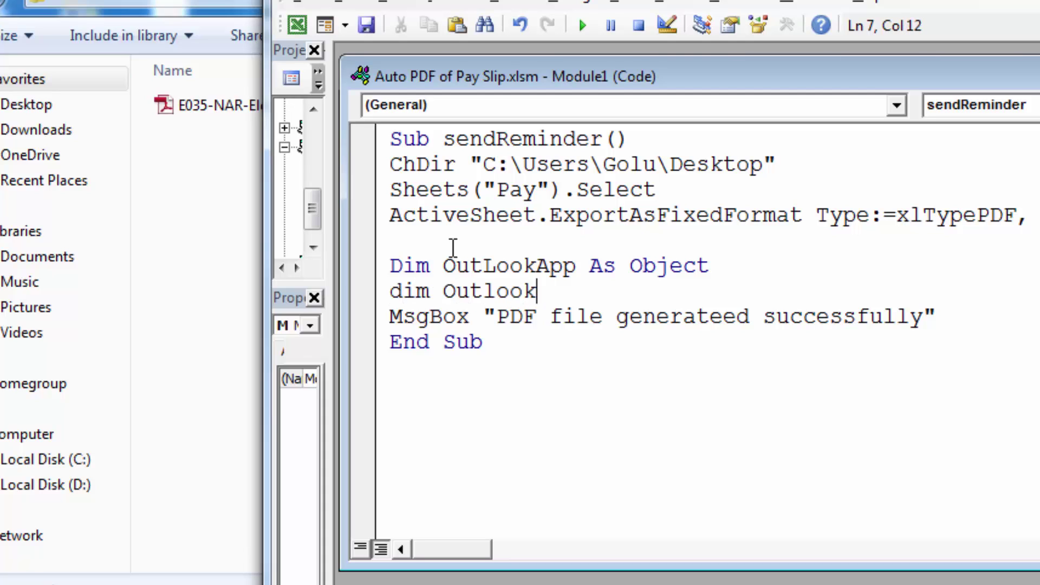
pyautogui.write('Mail')
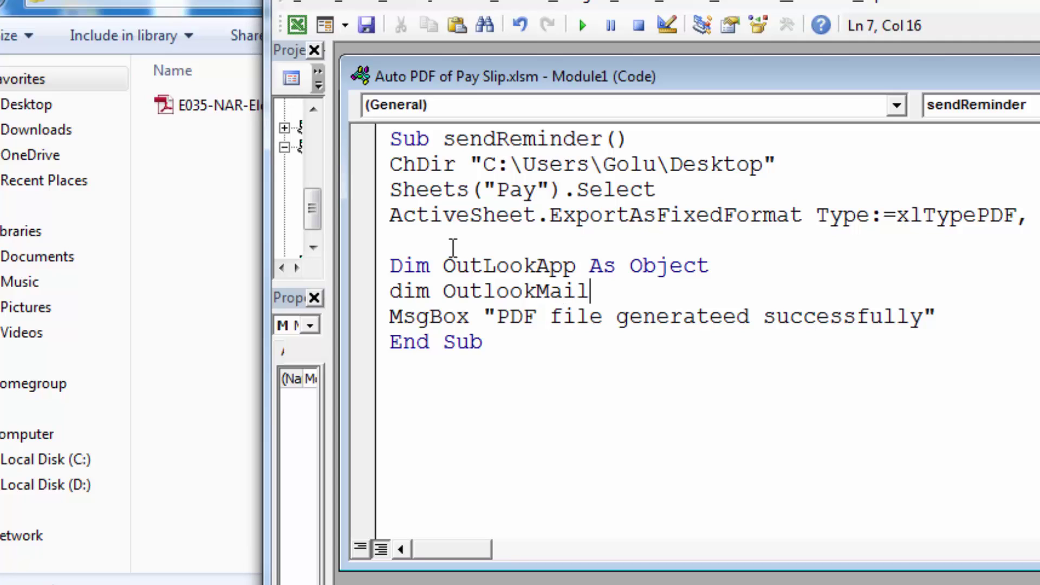
pyautogui.write('item as ')
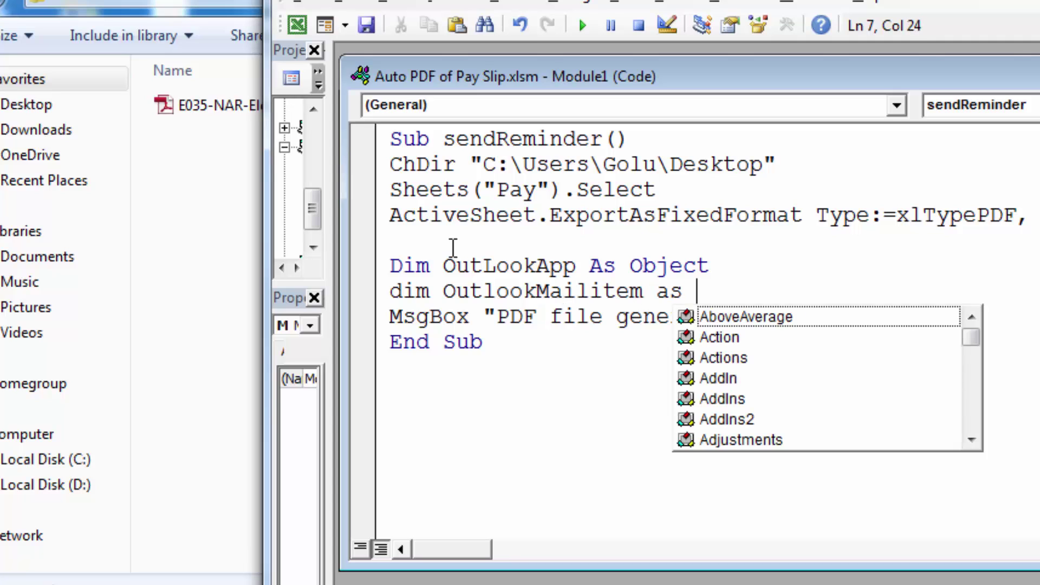
pyautogui.write('o')
pyautogui.press('Return')
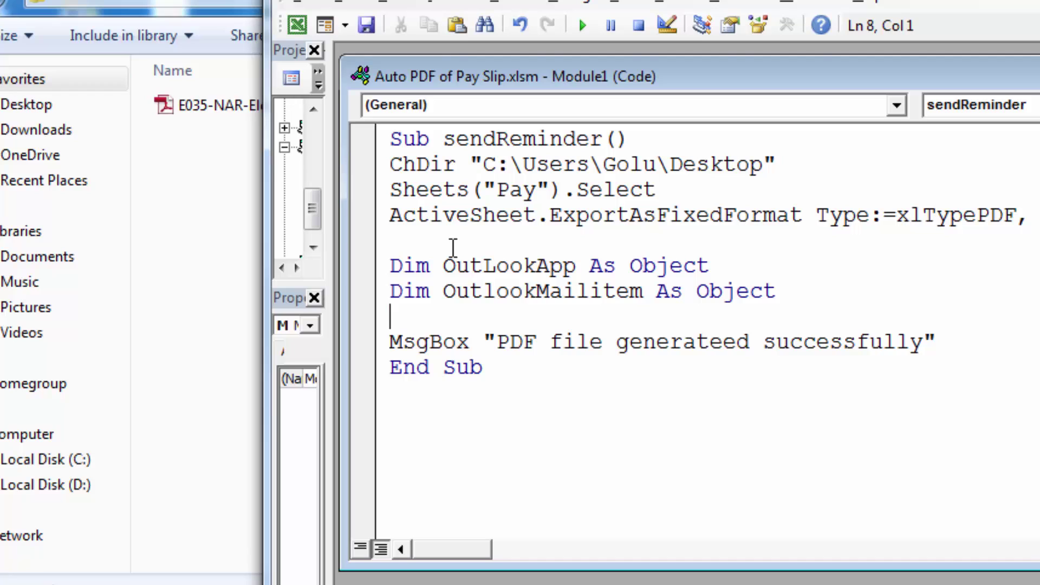
pyautogui.write('dim ')
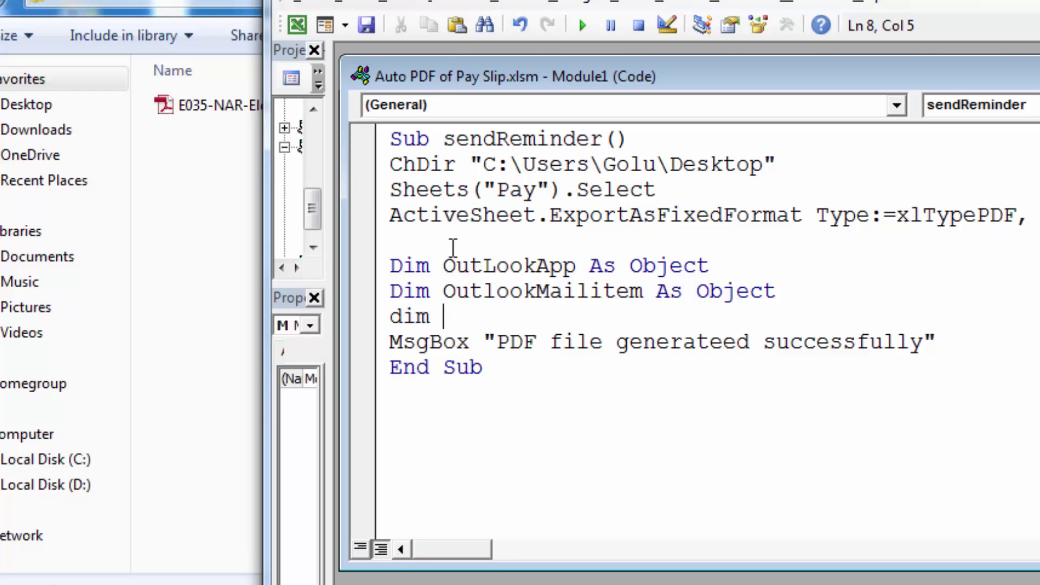
pyautogui.write('myAttac')
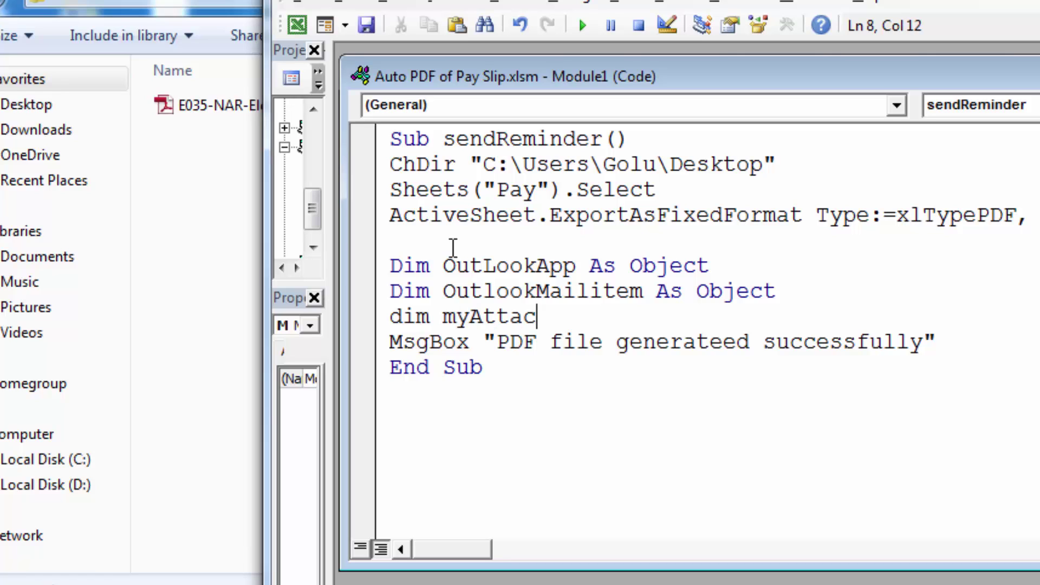
pyautogui.write('hement')
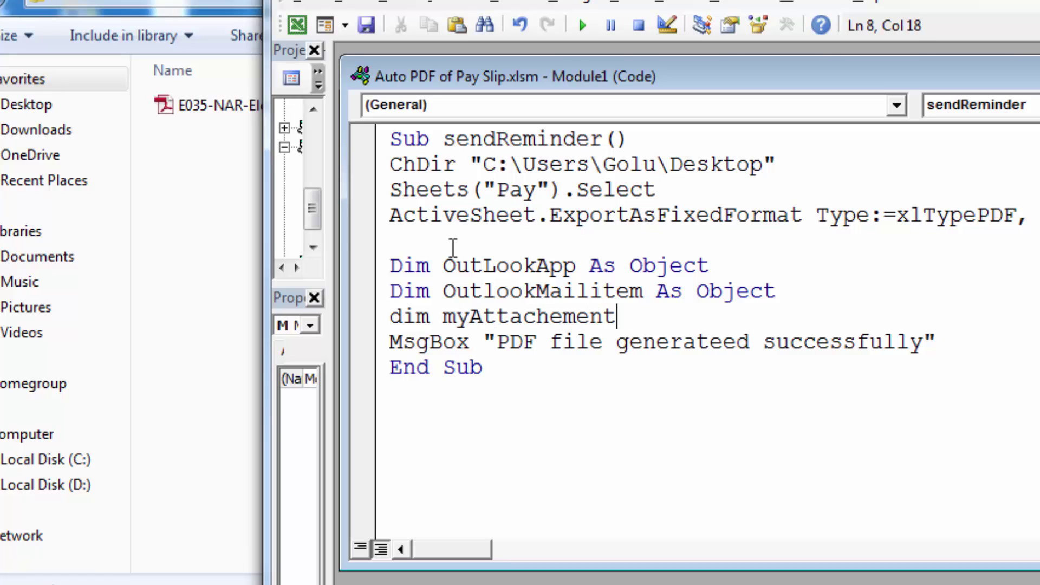
pyautogui.write(' as ')
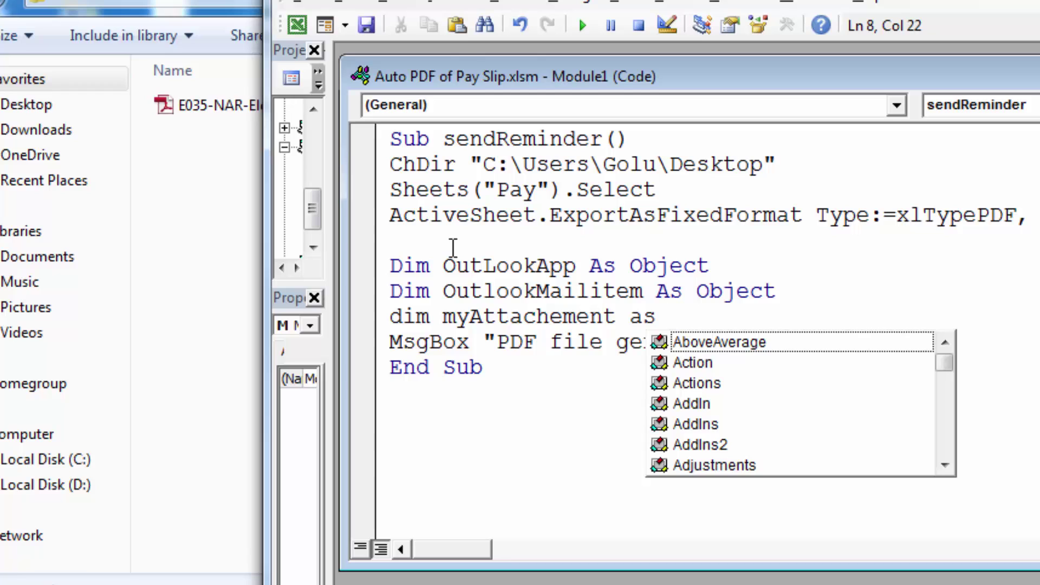
pyautogui.write('object')
pyautogui.press('Return')
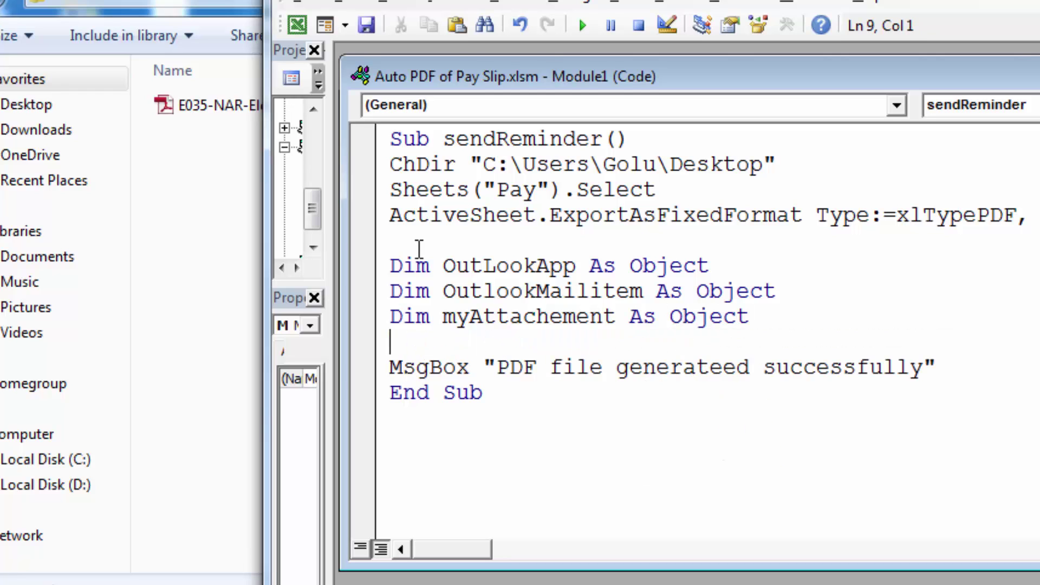
# - Check the variable spellings and begin a set OutlookApp=CreateObject("Outl line
pyautogui.click(484, 265)
pyautogui.moveTo(484, 265)
pyautogui.mouseDown()
pyautogui.moveTo(550, 265)
pyautogui.moveTo(550, 291)
pyautogui.mouseUp()
pyautogui.click(602, 291)
pyautogui.click(590, 290)
pyautogui.moveTo(469, 317); pyautogui.dragTo(508, 316)
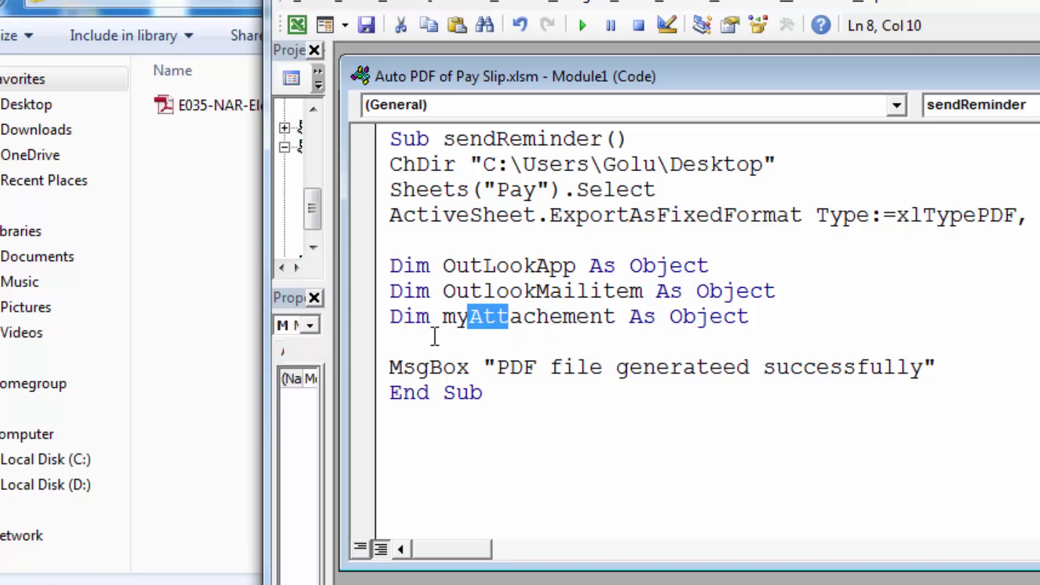
pyautogui.click(438, 339)
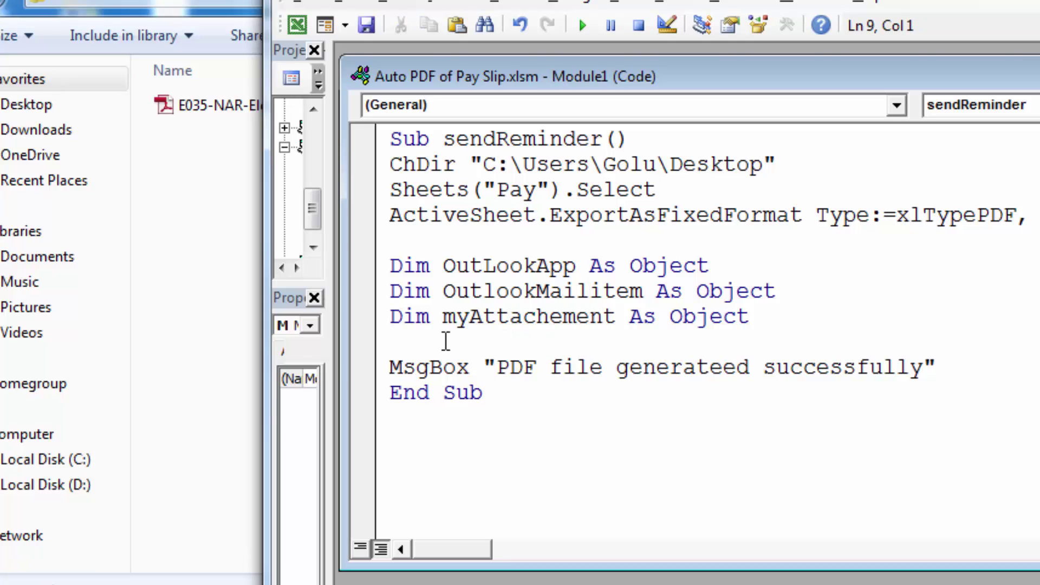
pyautogui.press('Return')
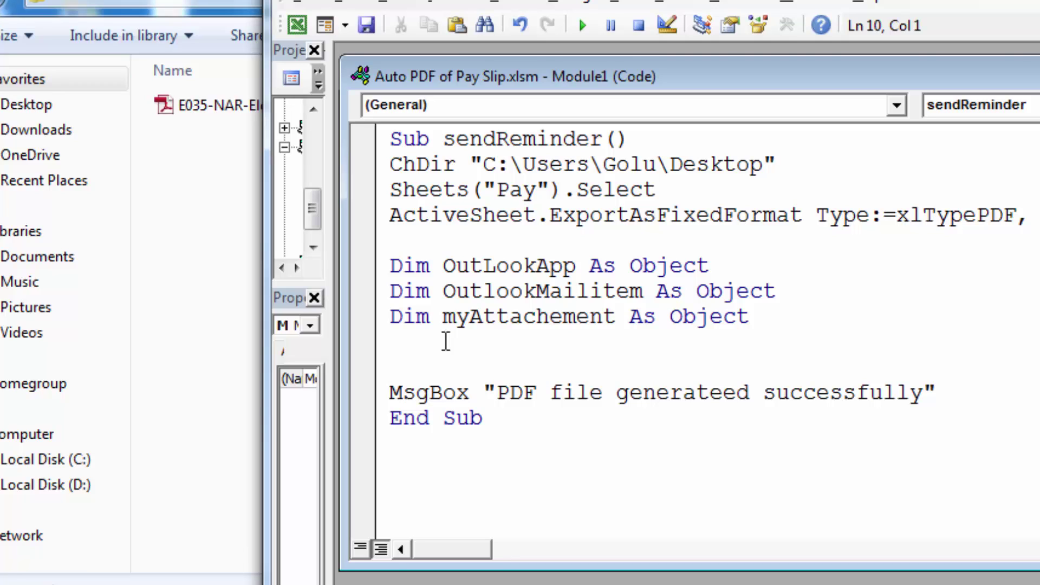
pyautogui.write('s')
pyautogui.write('et Out')
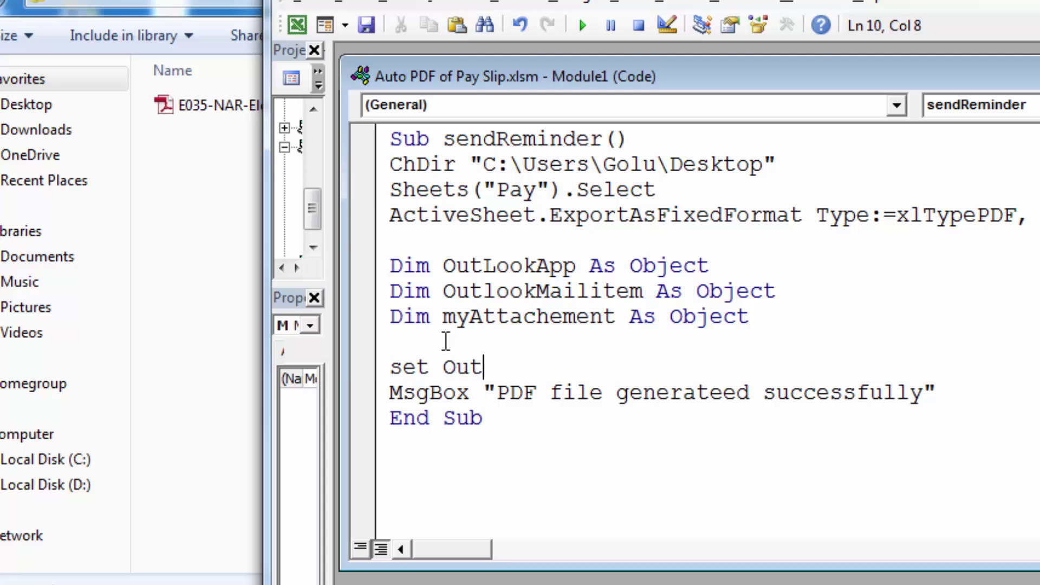
pyautogui.write('lookApp')
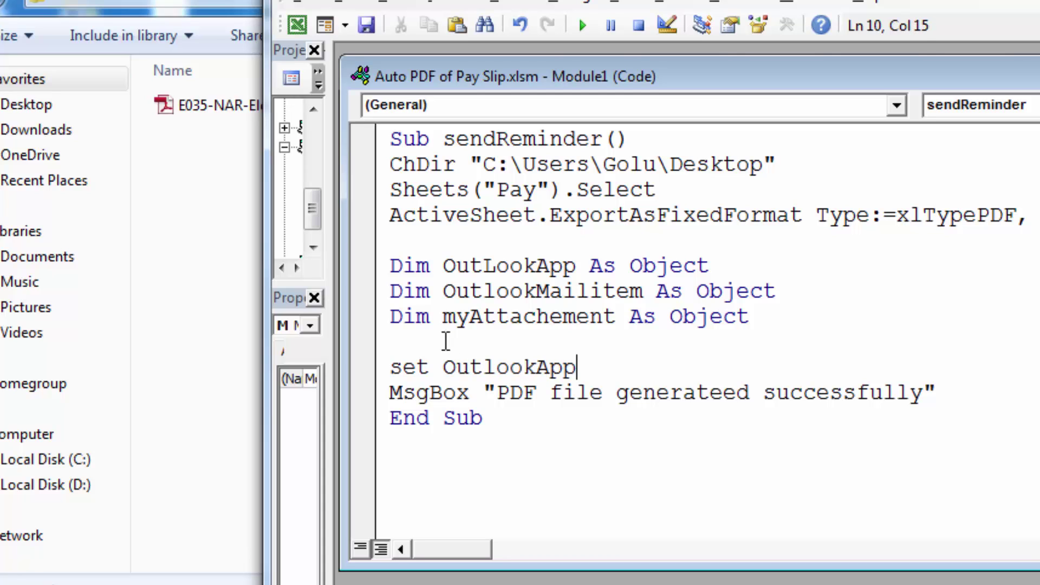
pyautogui.write('=Cre')
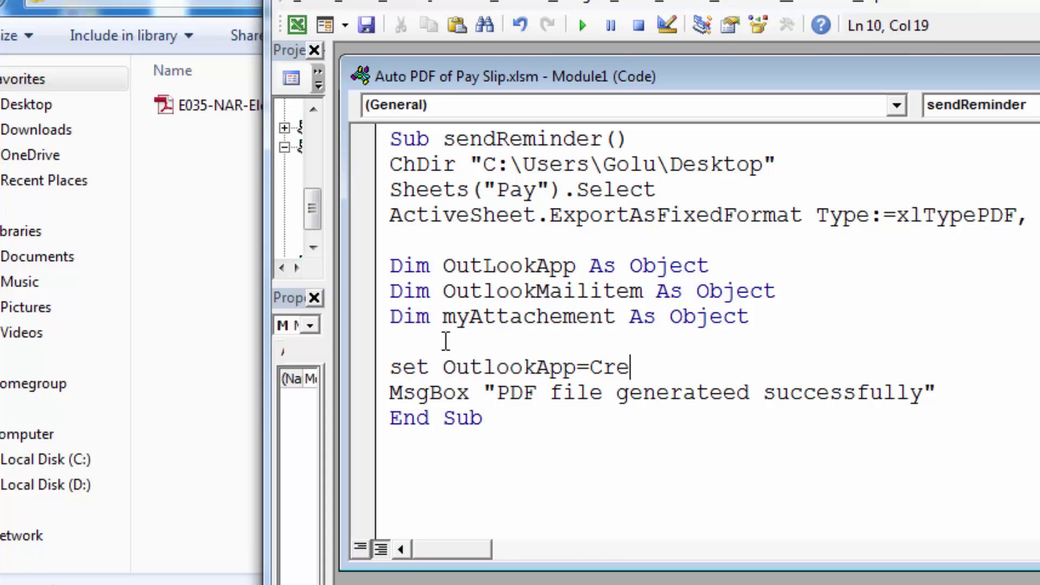
pyautogui.write('ateObje')
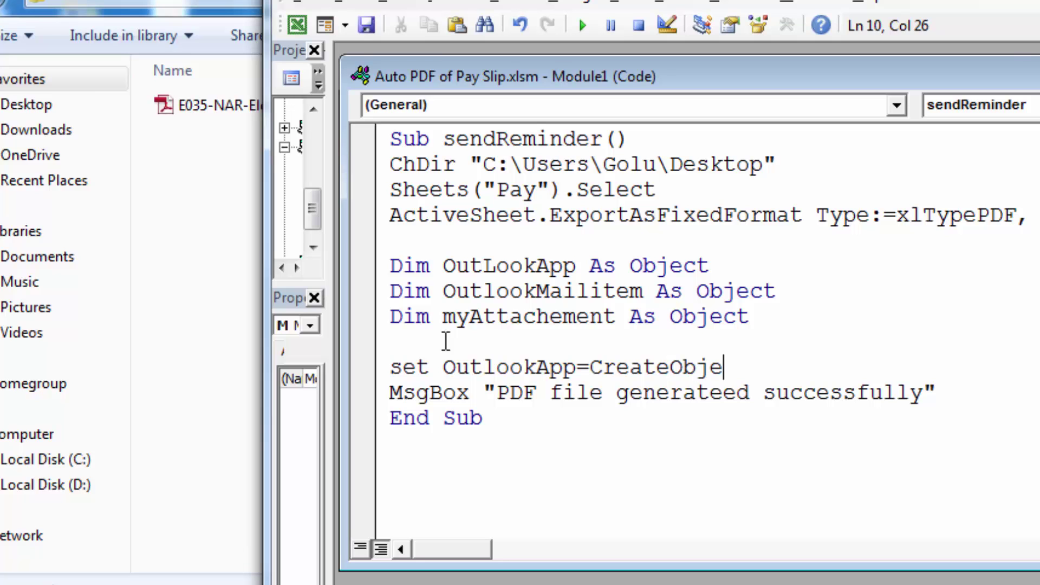
pyautogui.write('ct')
pyautogui.write('(')
pyautogui.write('"')
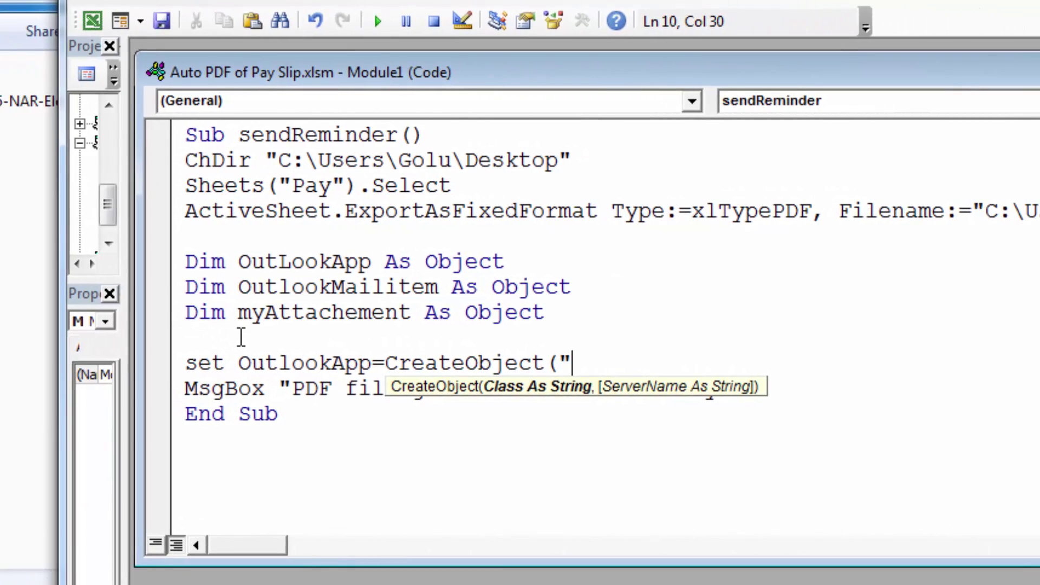
pyautogui.write('Out')
pyautogui.write('l')
# - Finish CreateObject("OutLook.application") and add set OutlookMailitem=OutLookAp.Createitme(0)
pyautogui.press('BackSpace')
pyautogui.write('L')
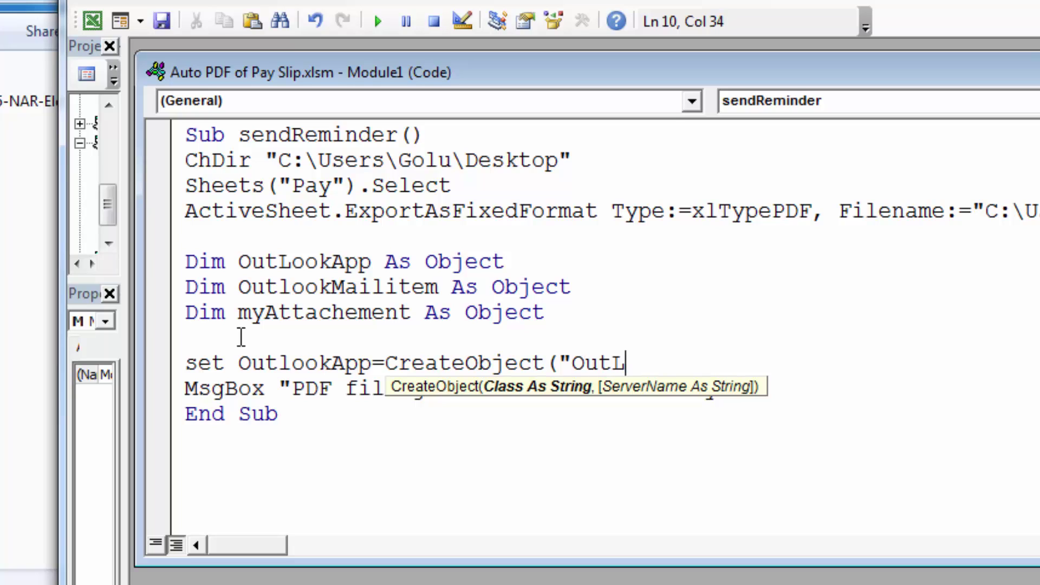
pyautogui.write('ook.')
pyautogui.write('applicat')
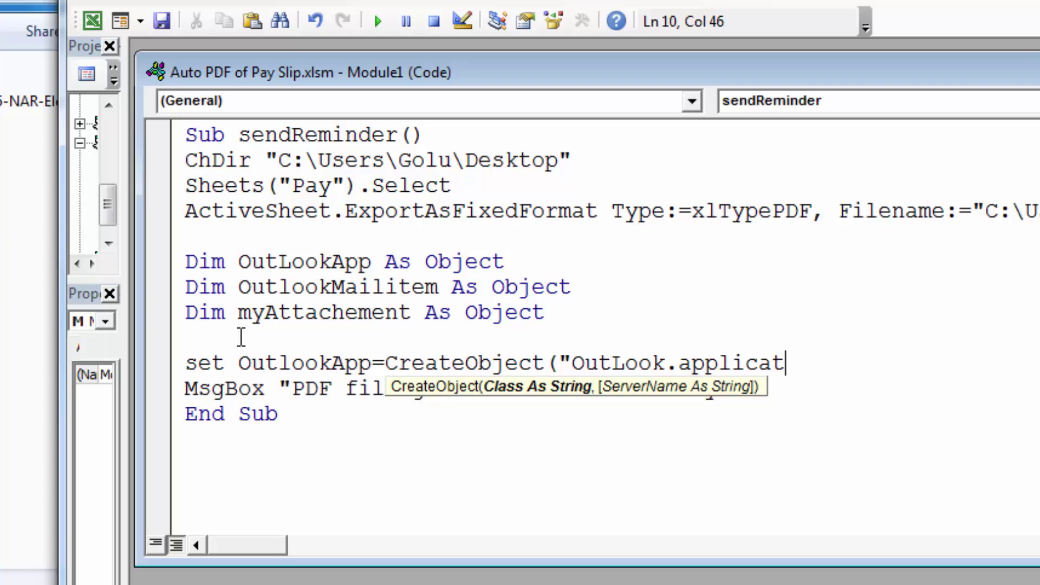
pyautogui.write('ion")')
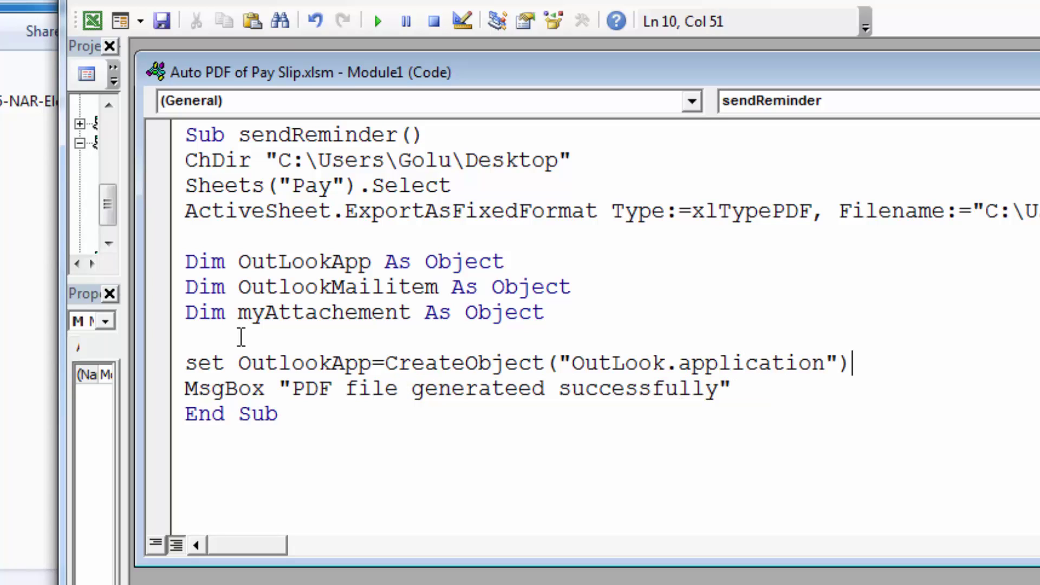
pyautogui.press('Return')
pyautogui.write('se')
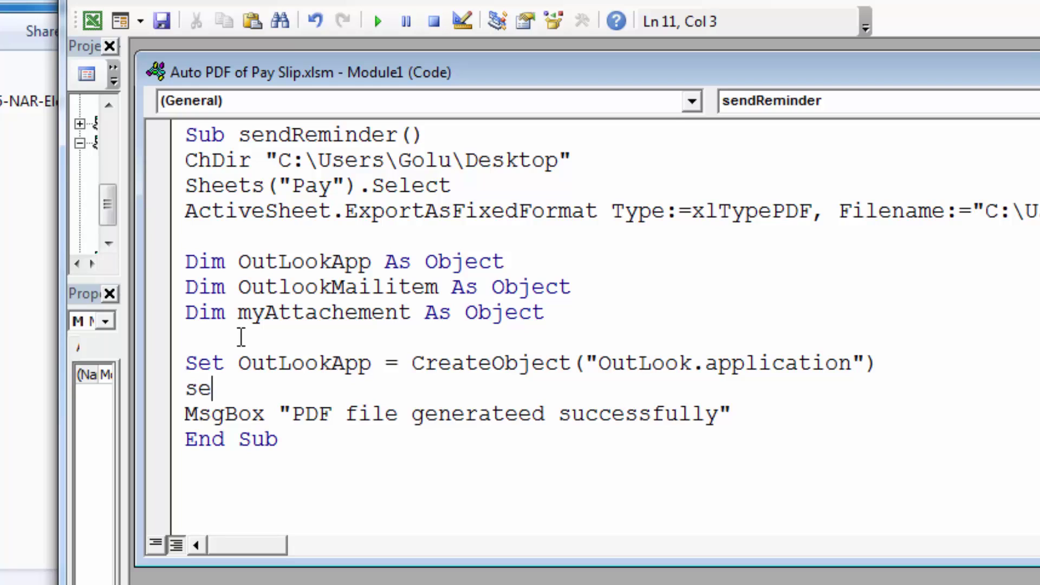
pyautogui.write('t')
pyautogui.write(' OutlookM')
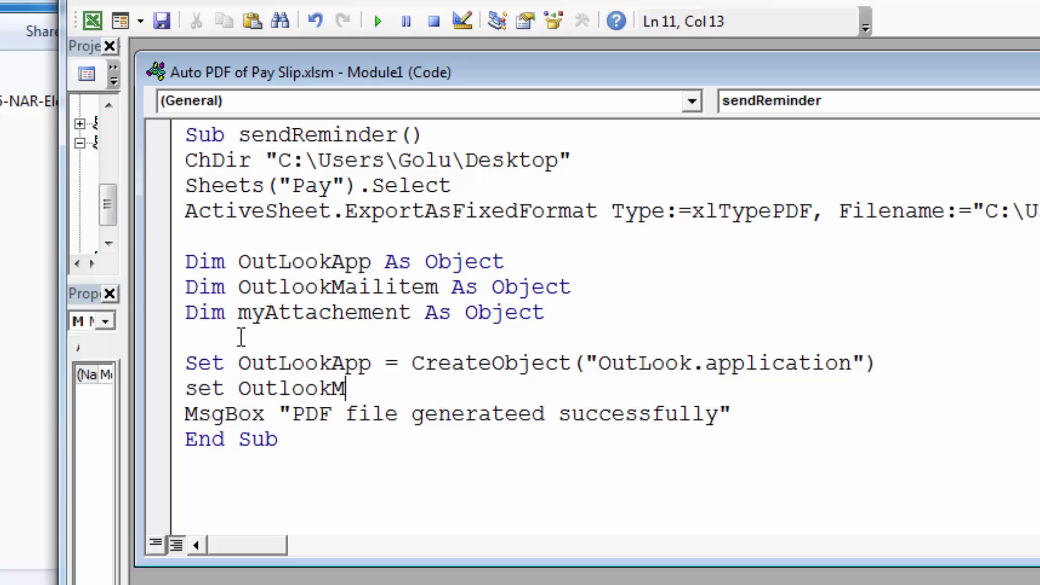
pyautogui.write('ail')
pyautogui.write('item=')
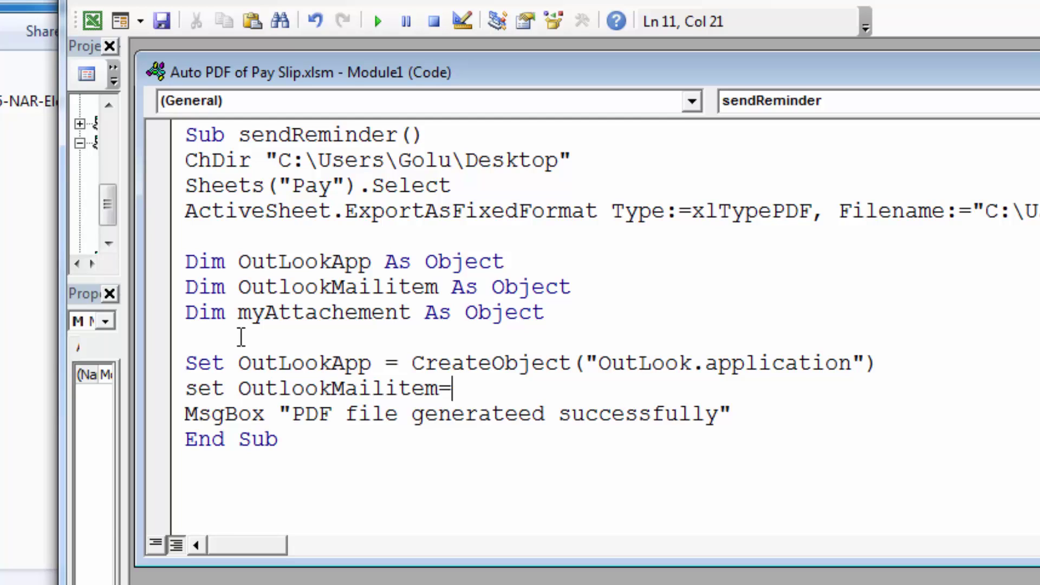
pyautogui.write('OutLookAp.Createitme(0)')
pyautogui.press('Return')
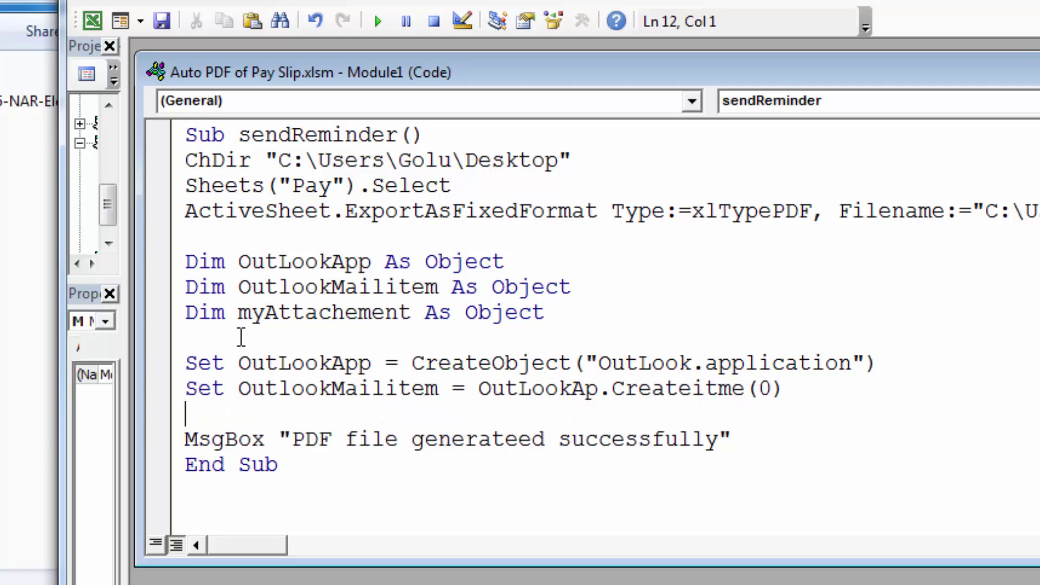
# - Add set myAttachement=OutLookMailitem.Attachement on the next line
pyautogui.write('set')
pyautogui.write(' myAtt')
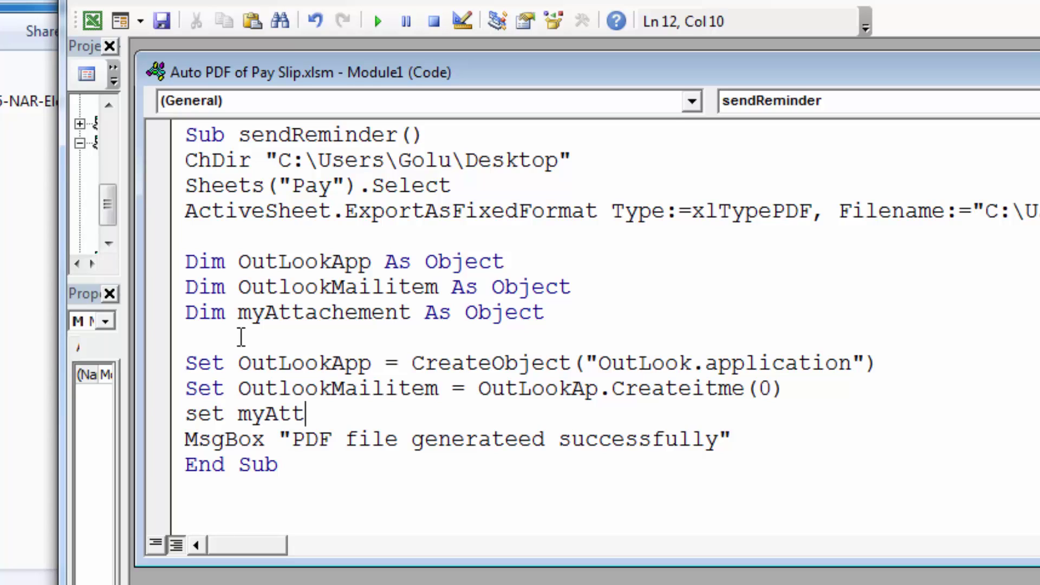
pyautogui.hotkey('ctrl', 'space')
pyautogui.write('=Out')
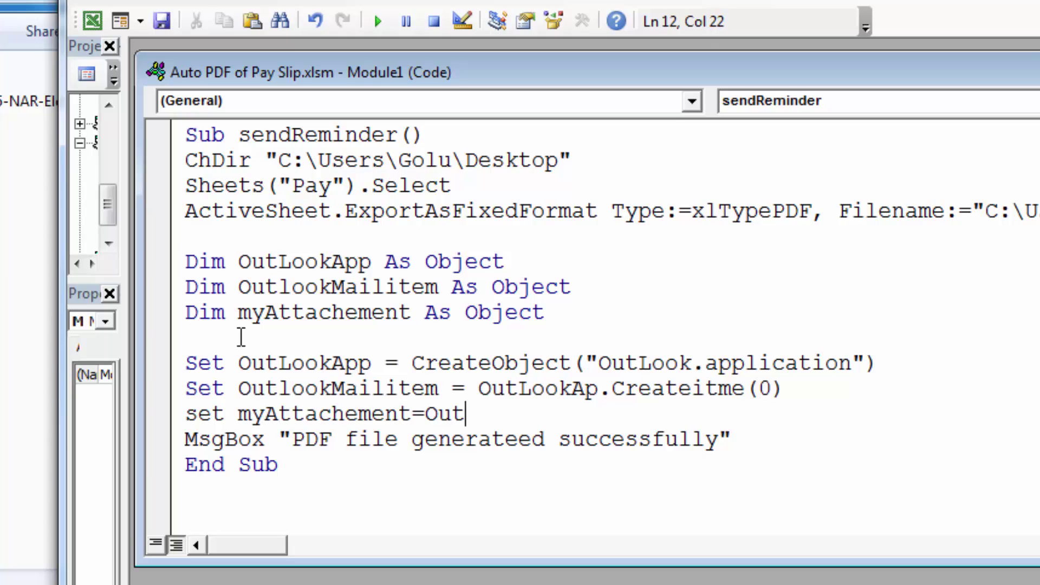
pyautogui.write('LookMail')
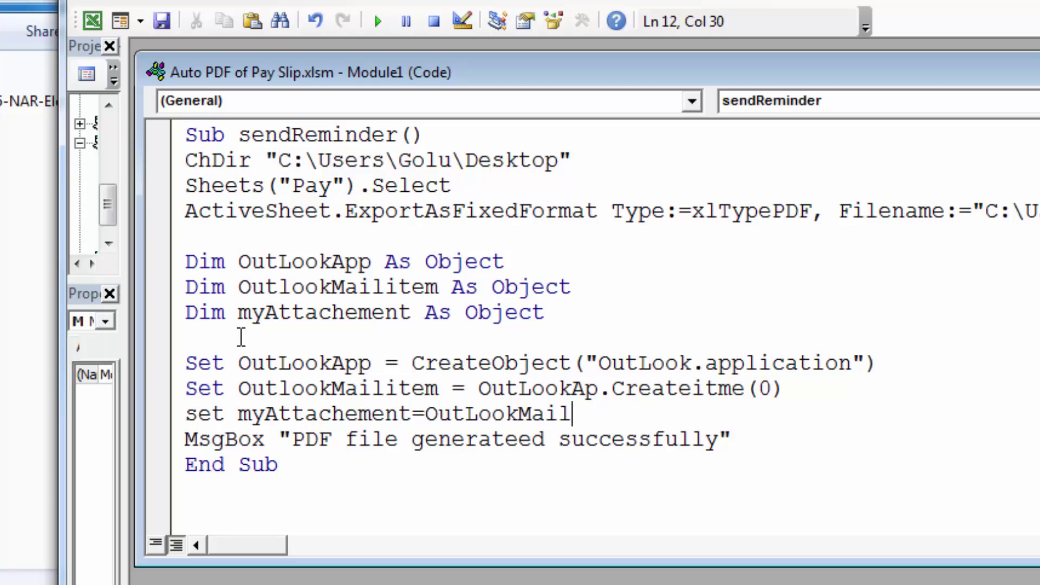
pyautogui.write('item.')
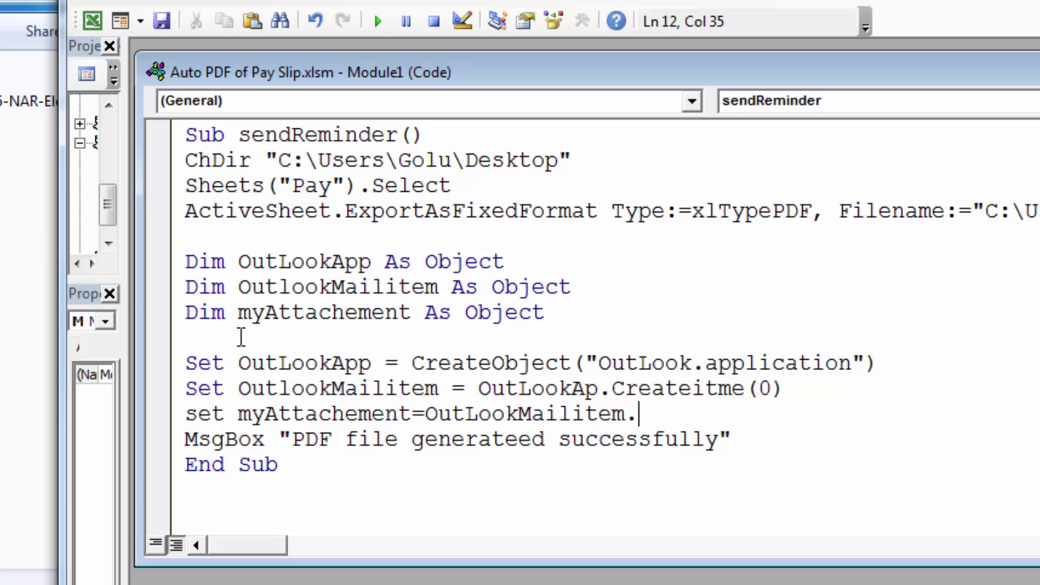
pyautogui.write('Attachement')
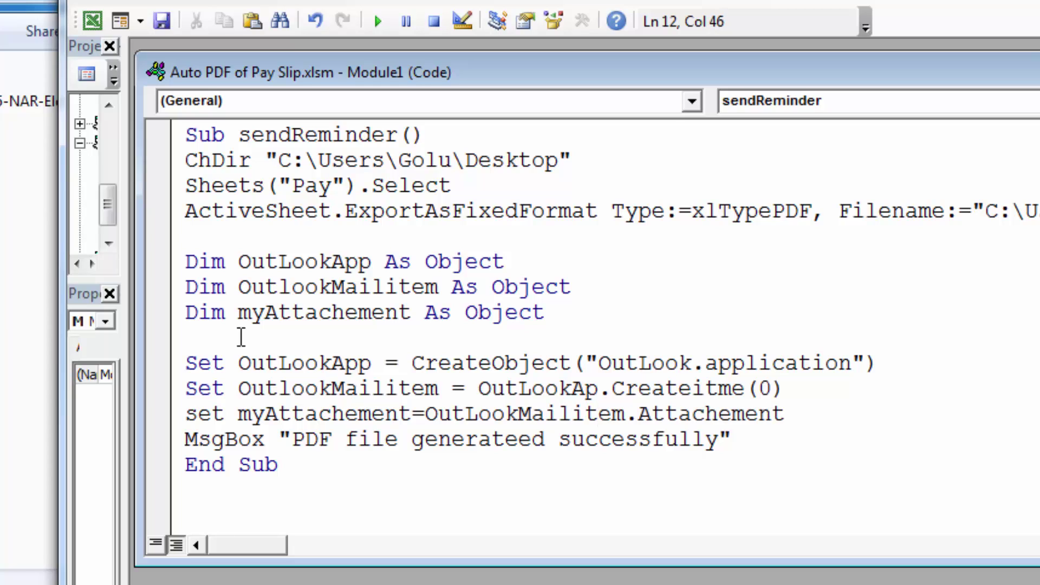
pyautogui.press('Return')
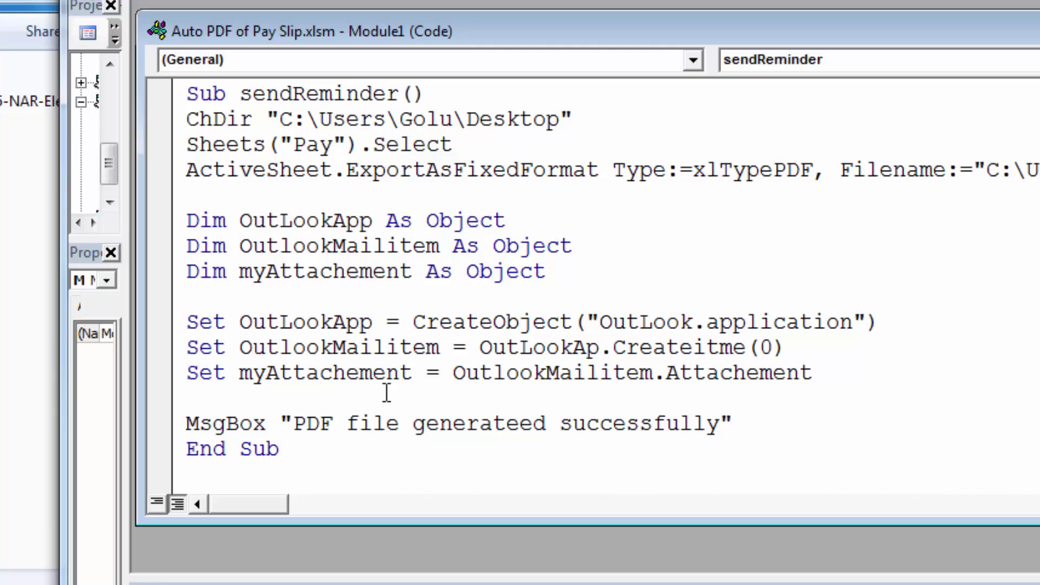
# - Above MsgBox, start a With OutlookMailitem block with an unfinished .To= line, then return to Excel
pyautogui.press('Return')
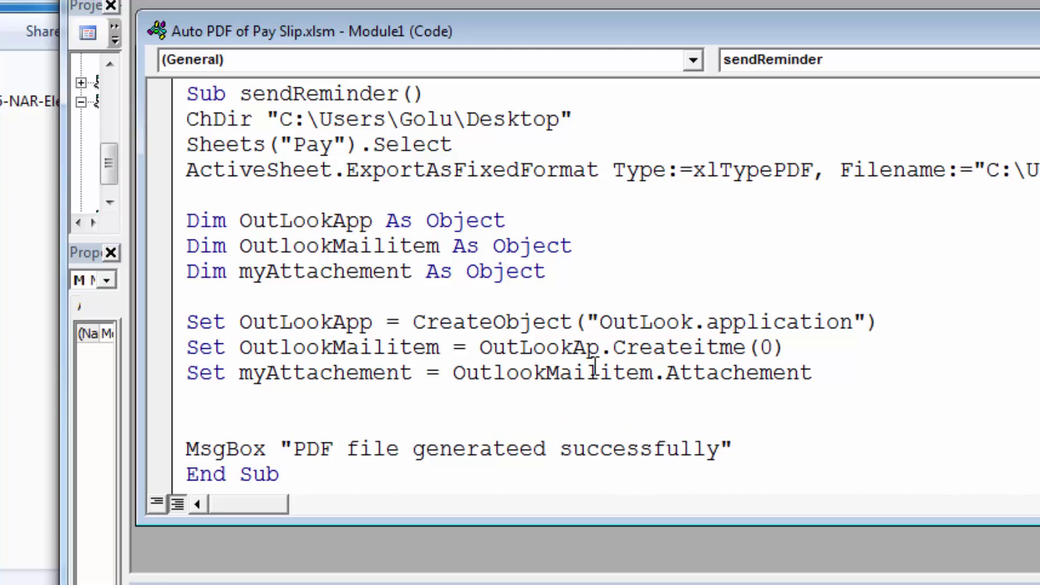
pyautogui.scroll(-1, 523, 325)
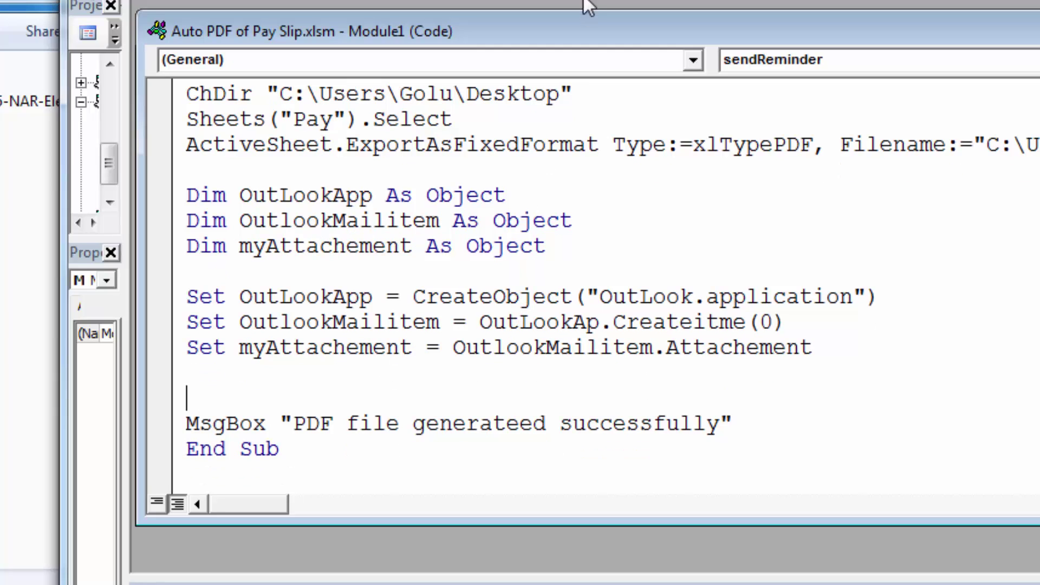
pyautogui.moveTo(556, 524); pyautogui.dragTo(557, 563)
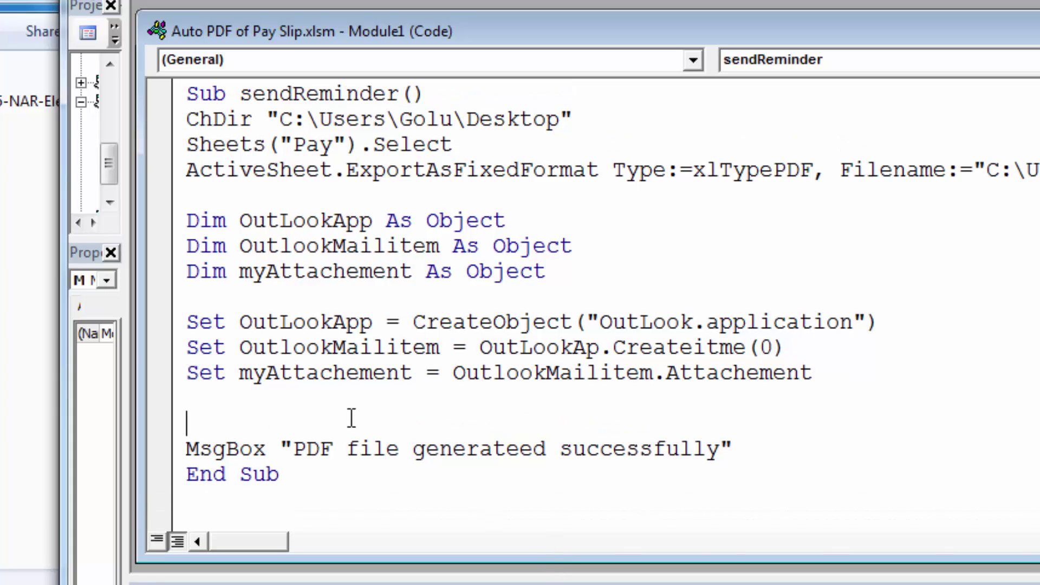
pyautogui.write('with Out')
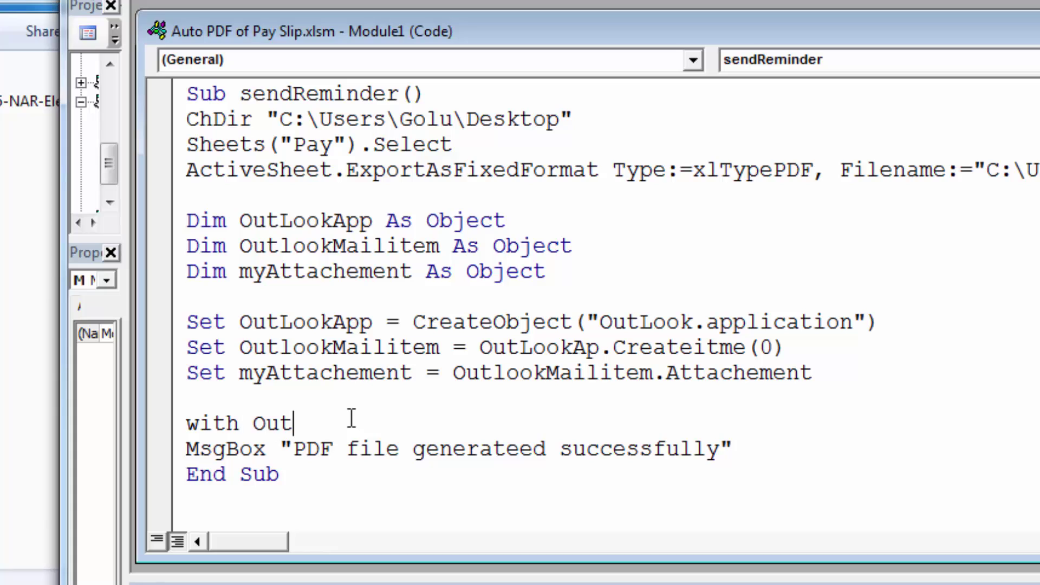
pyautogui.write('l')
pyautogui.press('BackSpace')
pyautogui.write('LookM')
pyautogui.write('ailit')
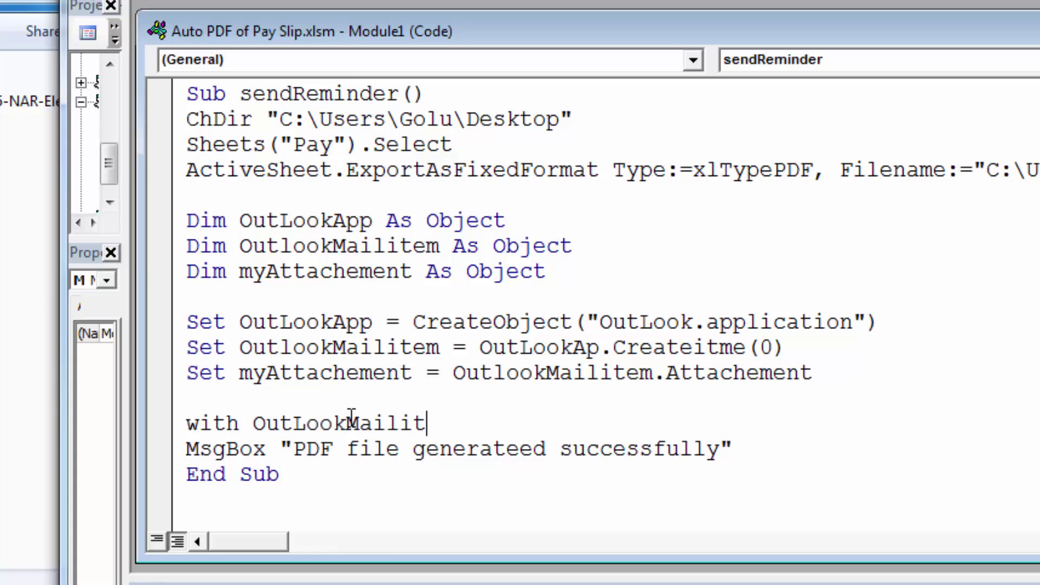
pyautogui.write('em')
pyautogui.press('Return')
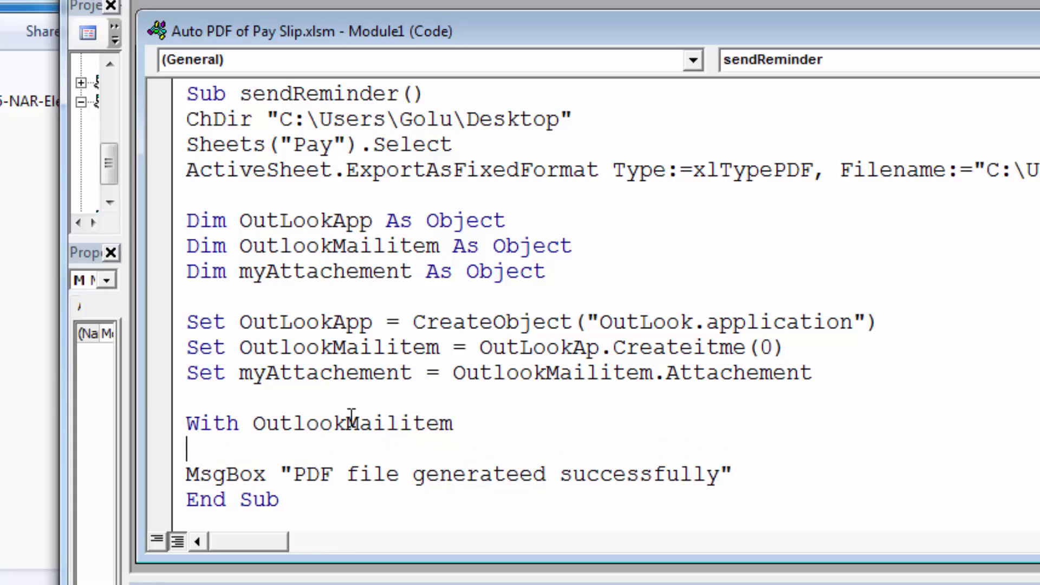
pyautogui.write('.')
pyautogui.write('To')
pyautogui.write('=')
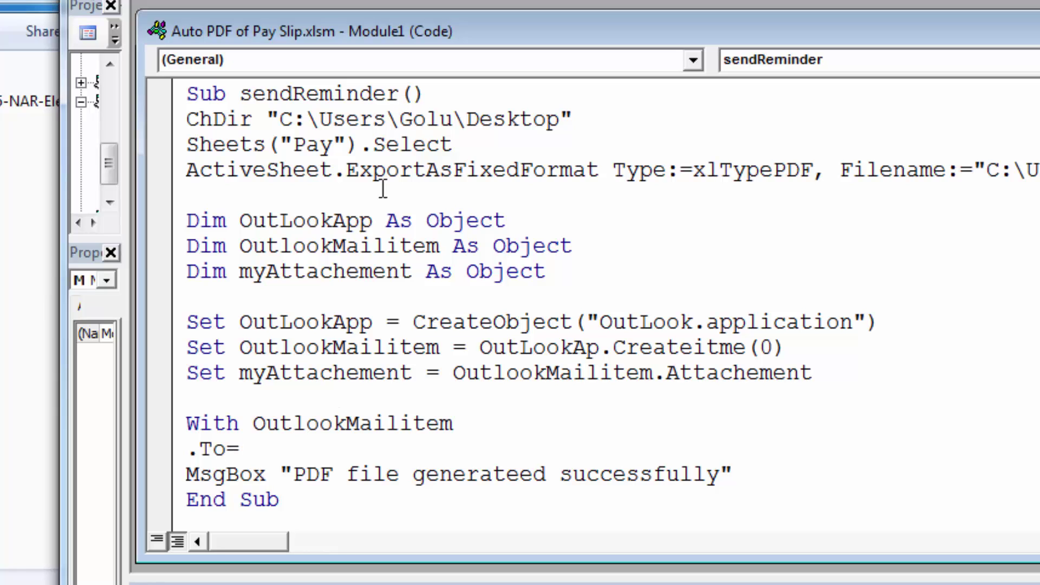
pyautogui.moveTo(403, 542)
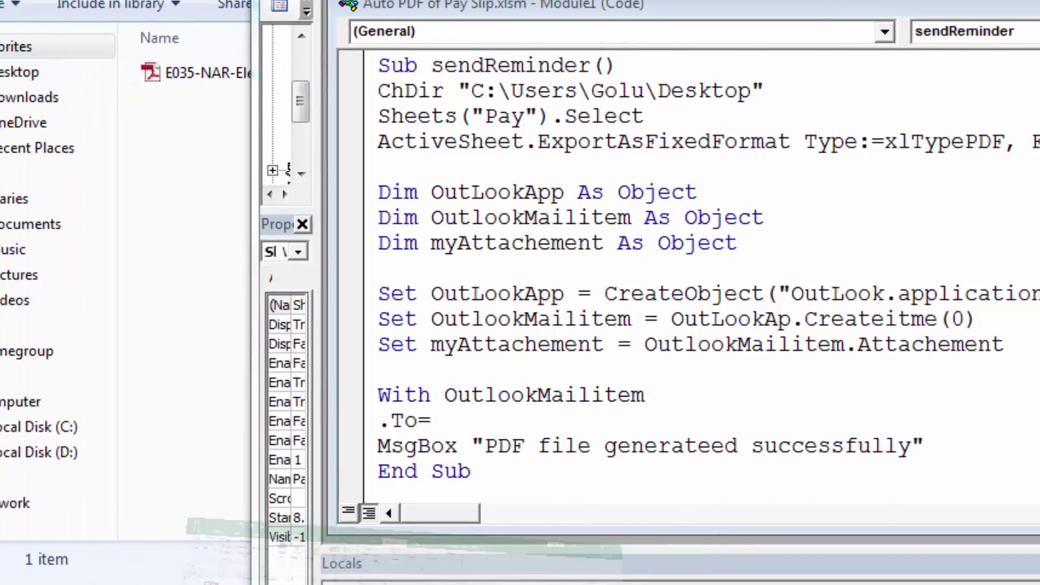
pyautogui.click(32, 572)
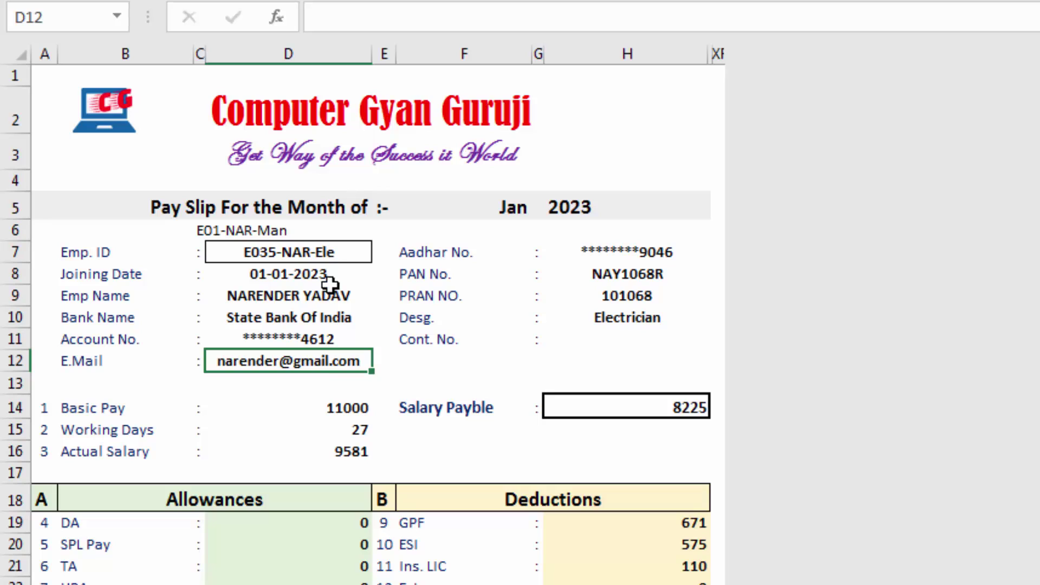
# - Pick employee E037 from the Emp. ID dropdown in D7, then return to the VBA editor
pyautogui.click(346, 250)
pyautogui.click(381, 253)
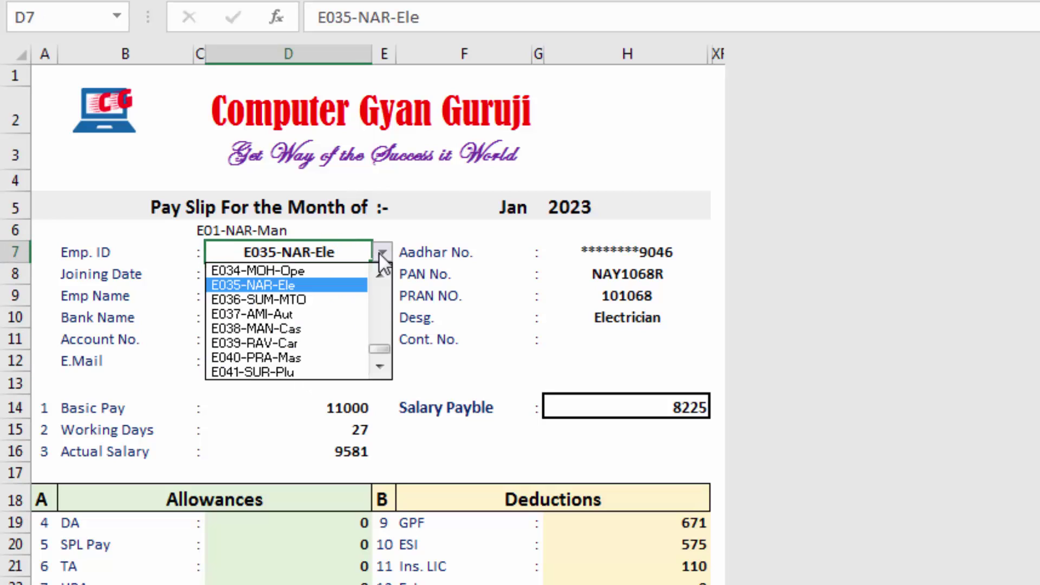
pyautogui.click(329, 311)
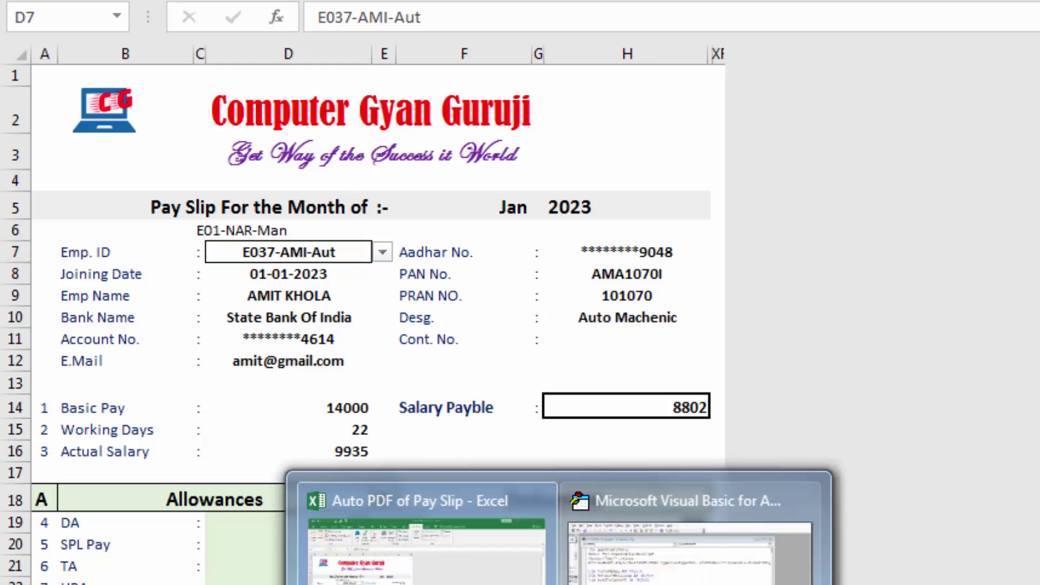
pyautogui.click(701, 525)
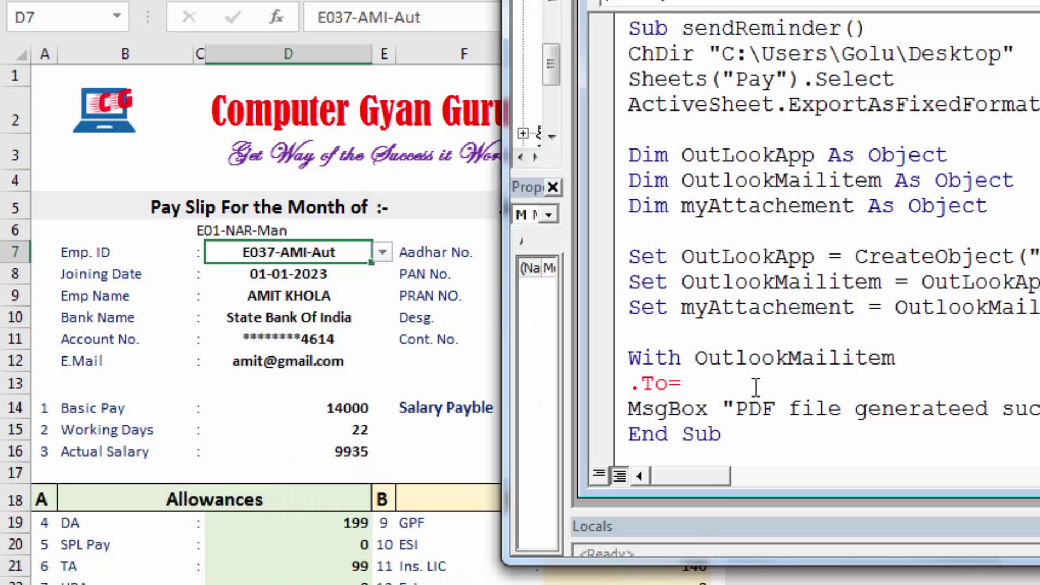
# - Set .To to Sheets("Pay").Range("d12"), .Subject to "Pay Slip", and .Body to the attachment message
pyautogui.write('sh')
pyautogui.write('eets')
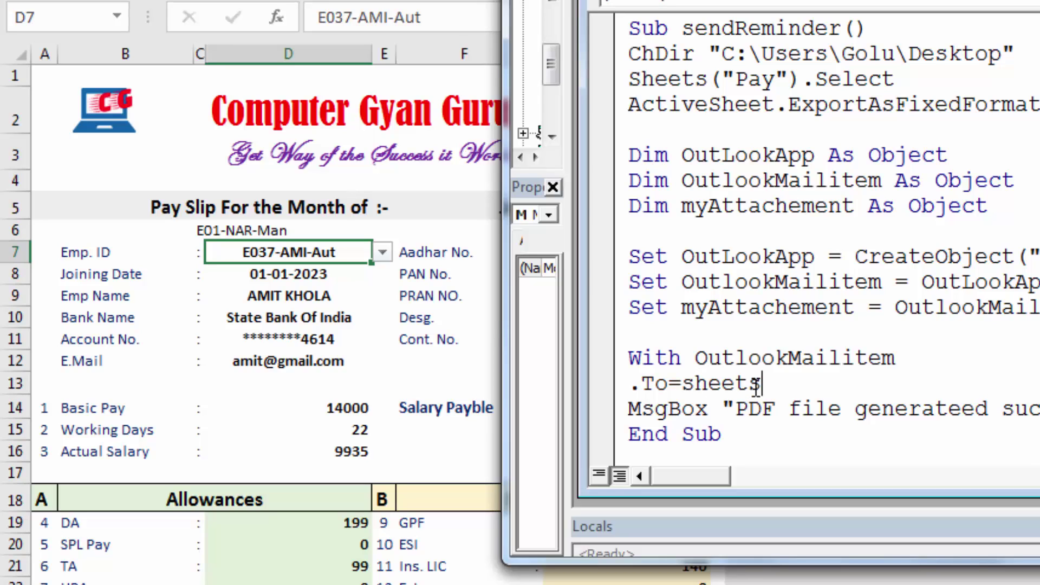
pyautogui.write('("P')
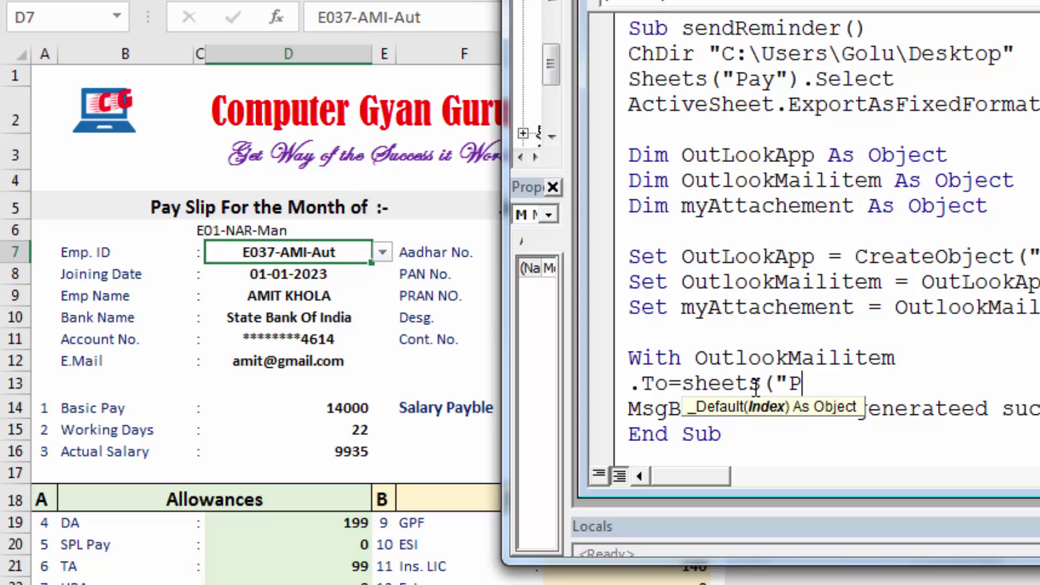
pyautogui.write('ay").')
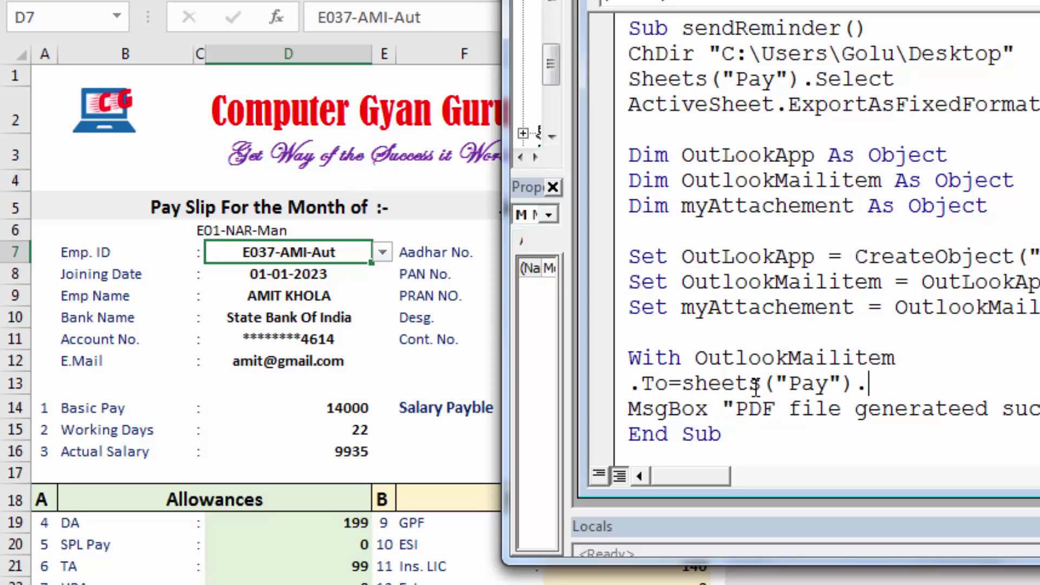
pyautogui.write('range(')
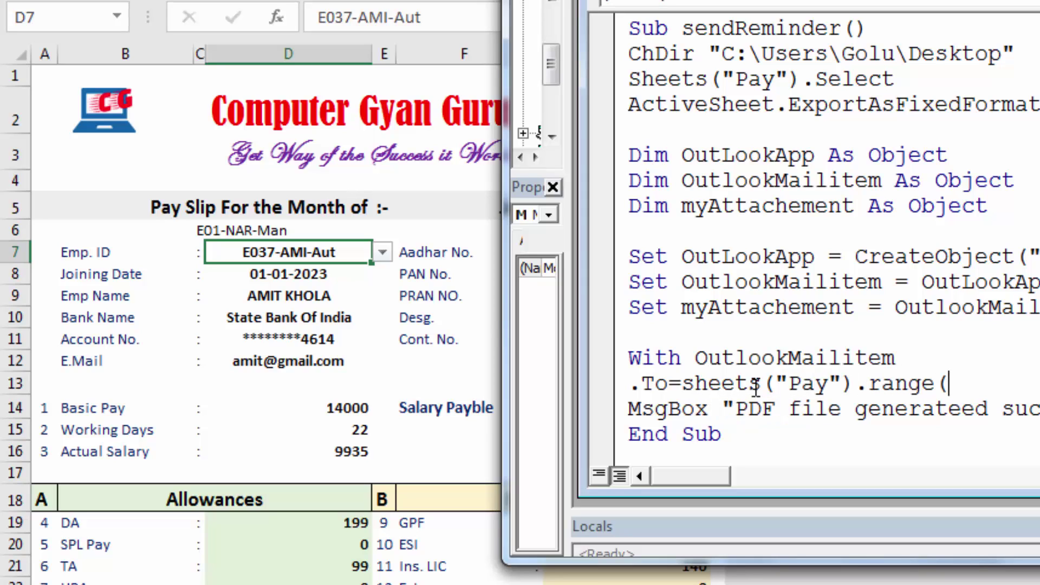
pyautogui.write('"d')
pyautogui.write('12")')
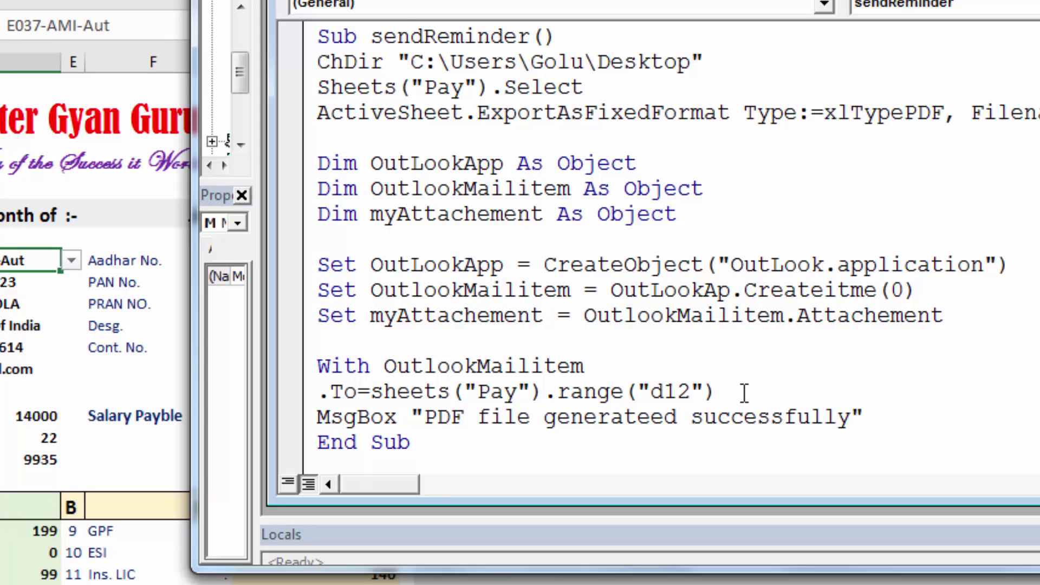
pyautogui.press('Return')
pyautogui.scroll(-1, 769, 379)
pyautogui.write('.')
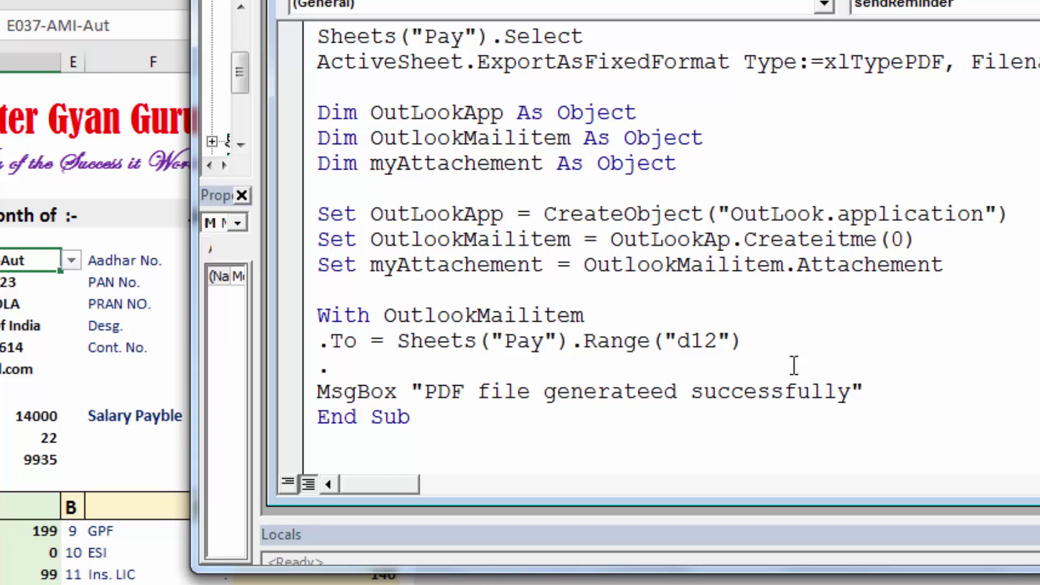
pyautogui.write('Subject ')
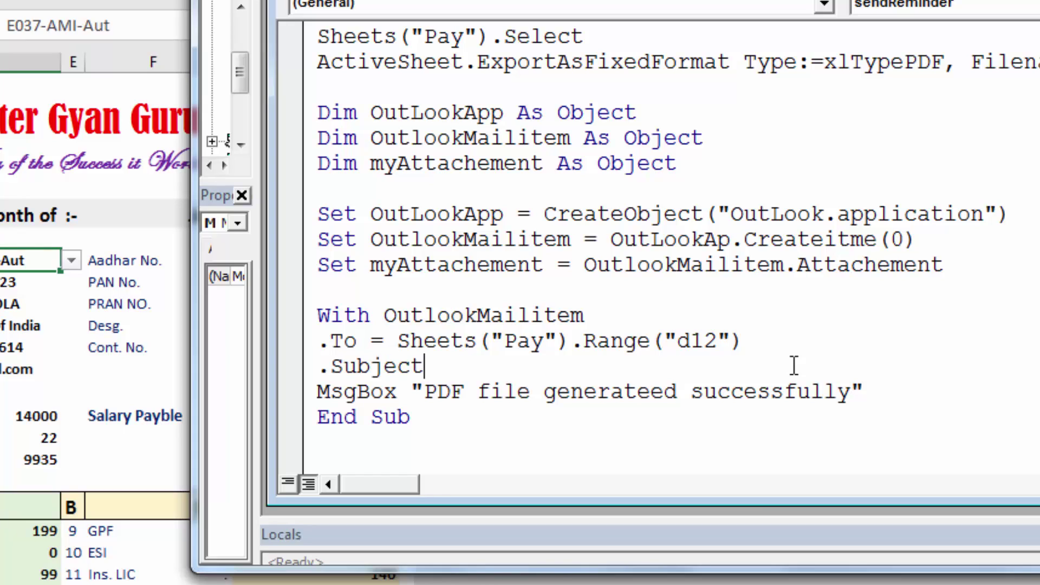
pyautogui.write('= "')
pyautogui.write('P')
pyautogui.write('ay Sl')
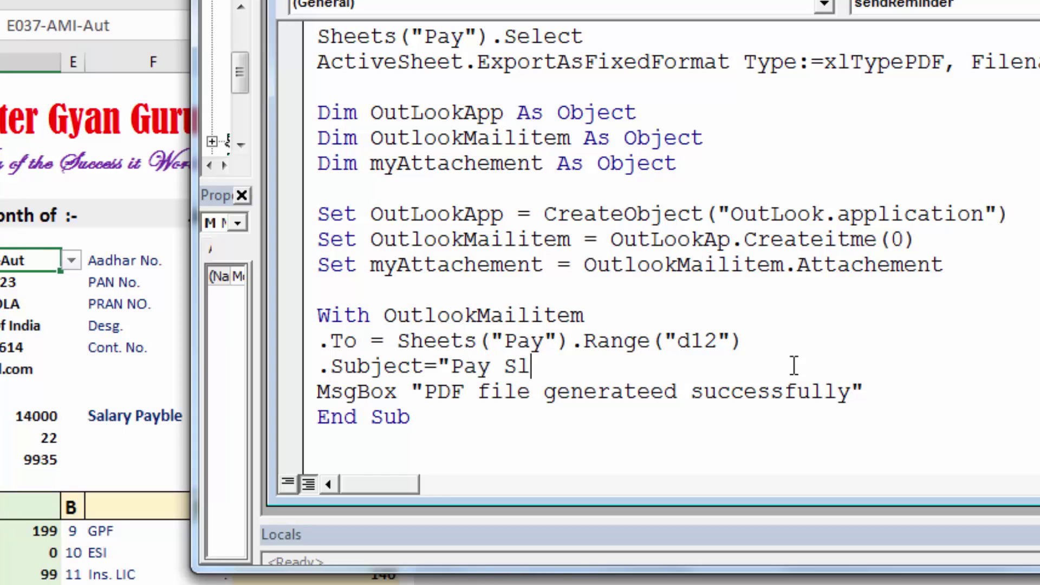
pyautogui.write('ip')
pyautogui.press('Return')
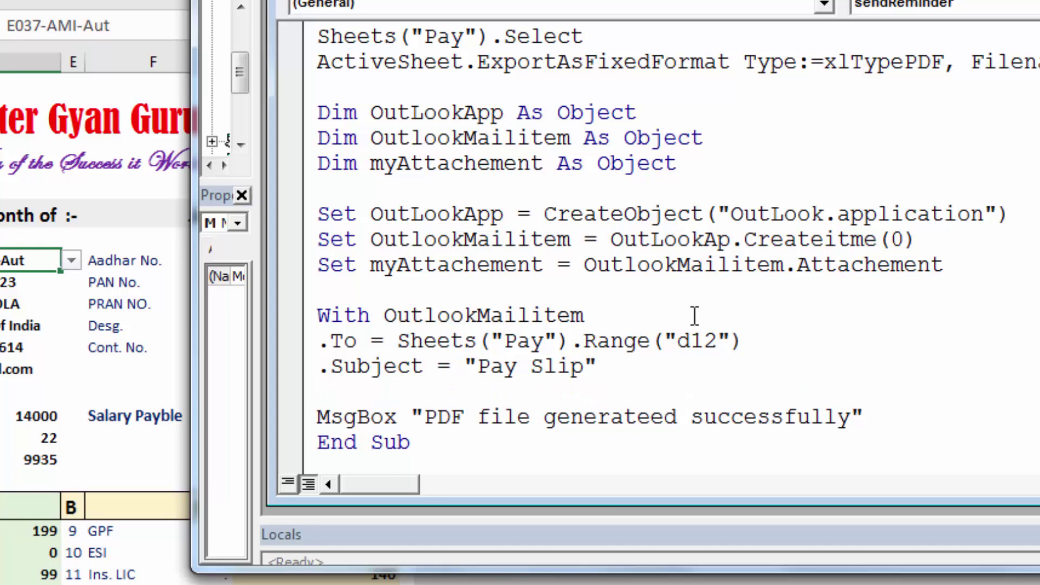
pyautogui.write('.')
pyautogui.write('Body')
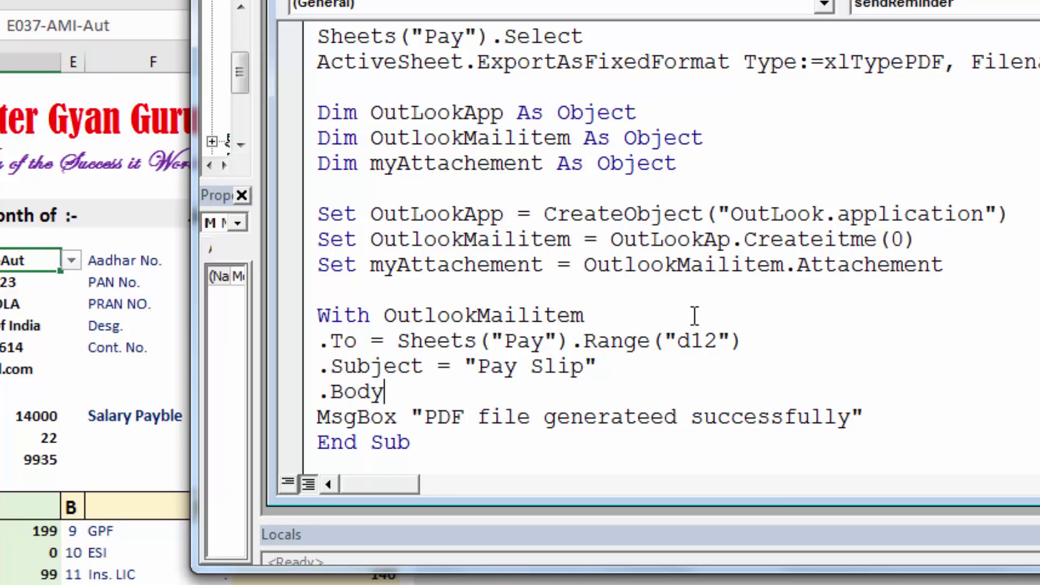
pyautogui.write('="P')
pyautogui.write('lease find ')
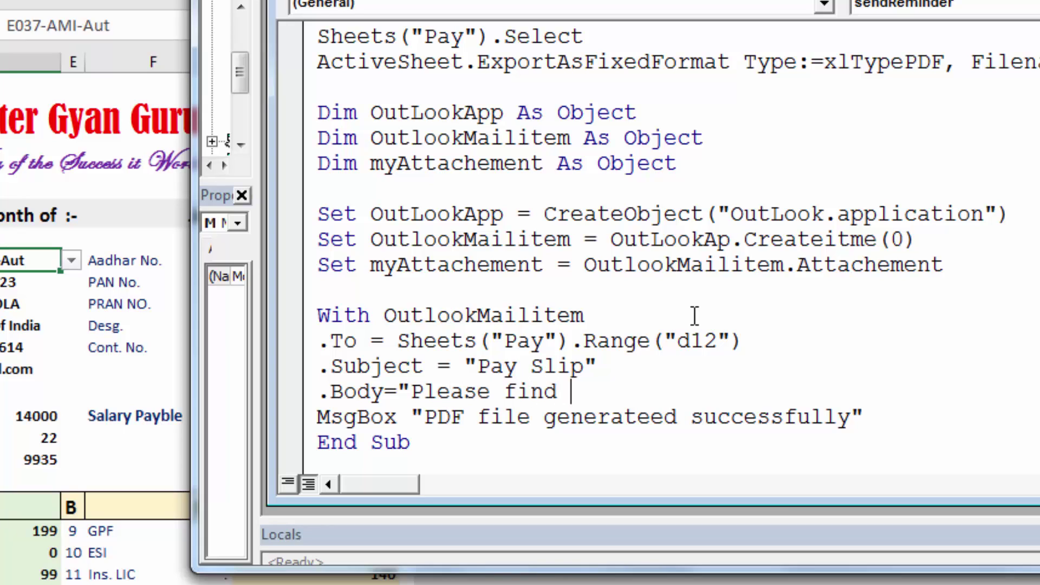
pyautogui.write('enc')
pyautogui.write('losed file')
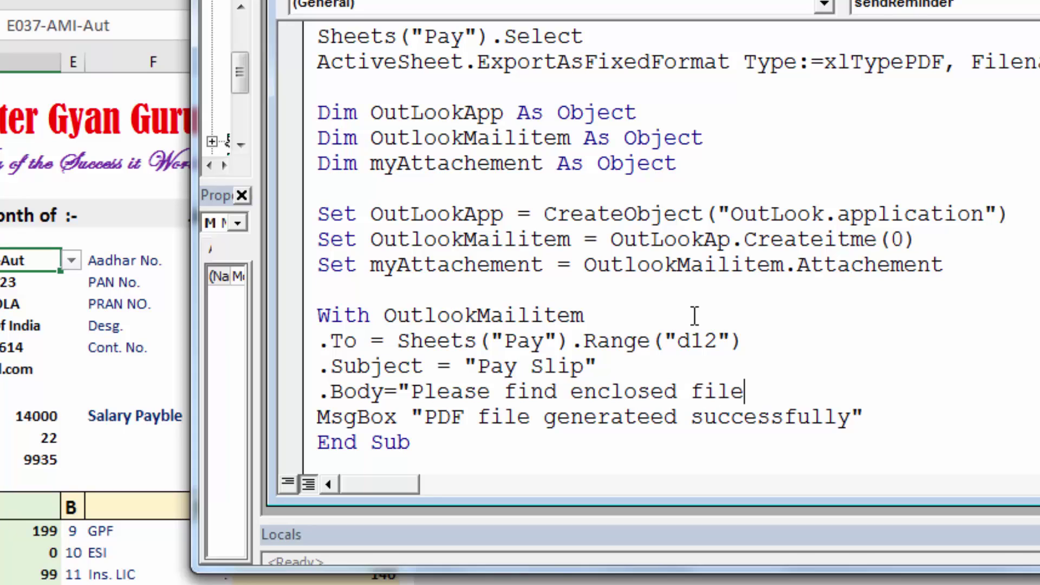
pyautogui.write(' of Pay ')
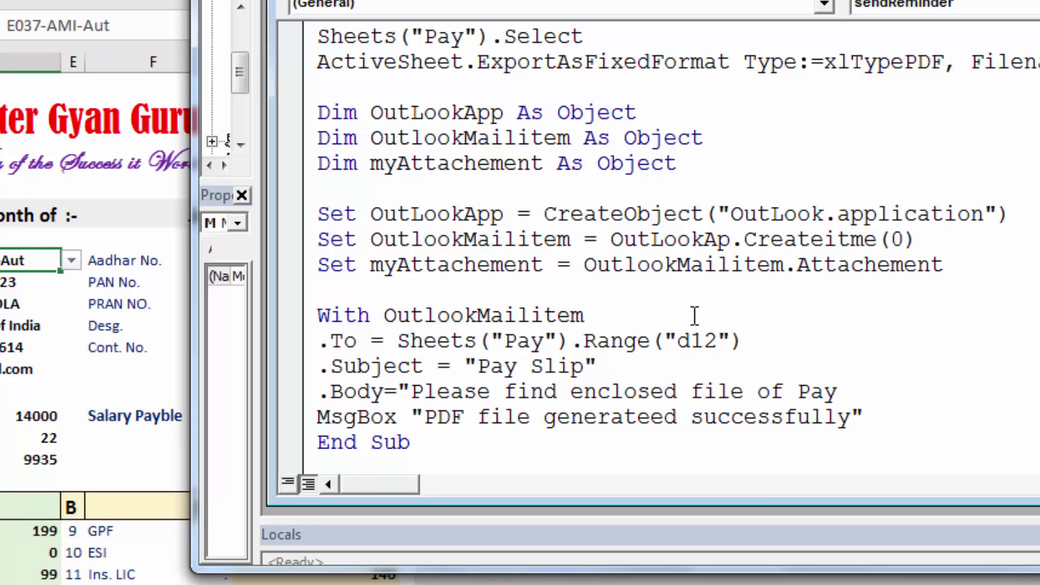
pyautogui.write('slip in ')
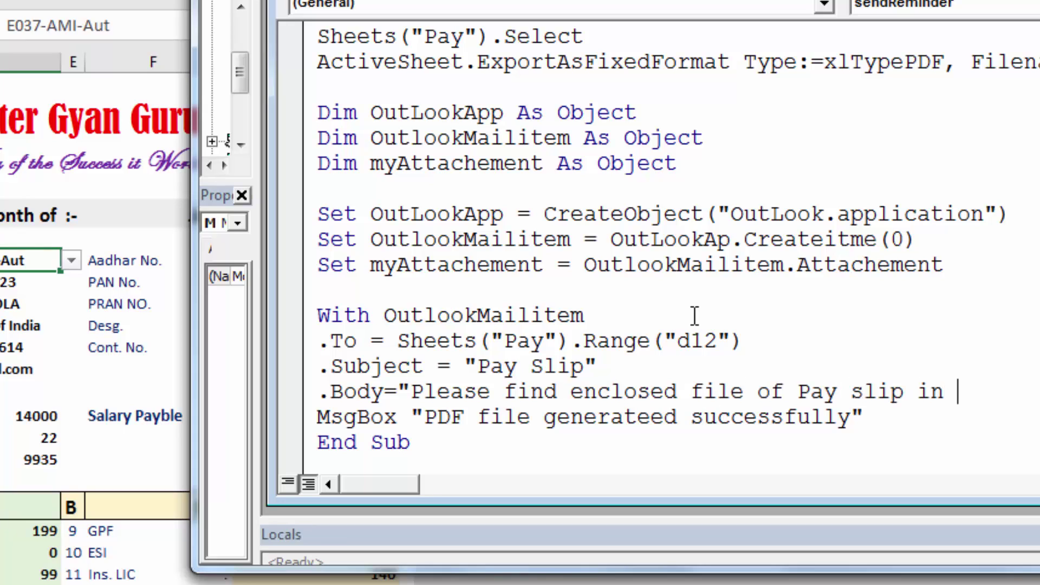
pyautogui.write('Attachment"')
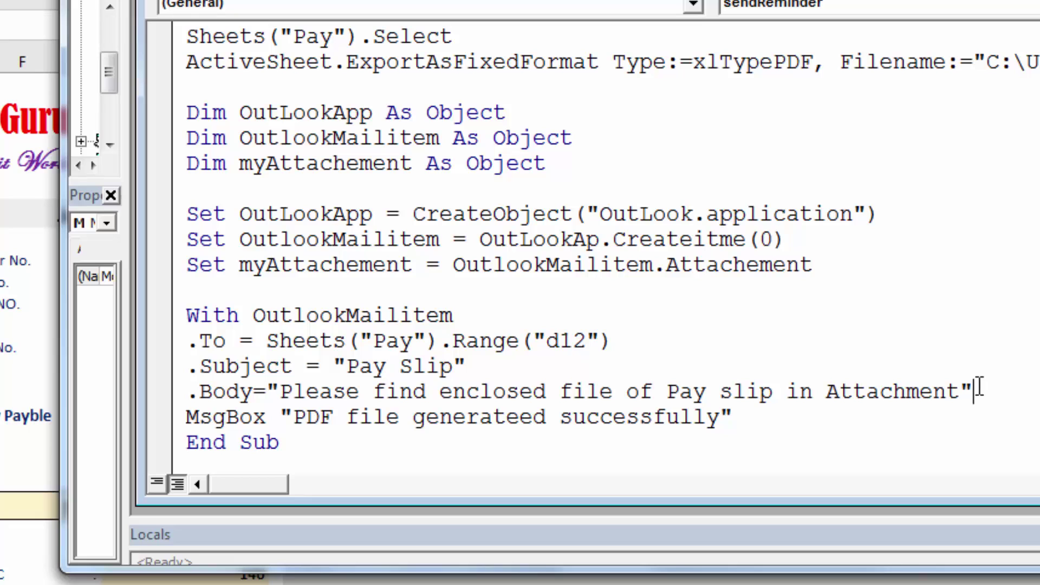
pyautogui.press('Return')
pyautogui.scroll(-1, 894, 327)
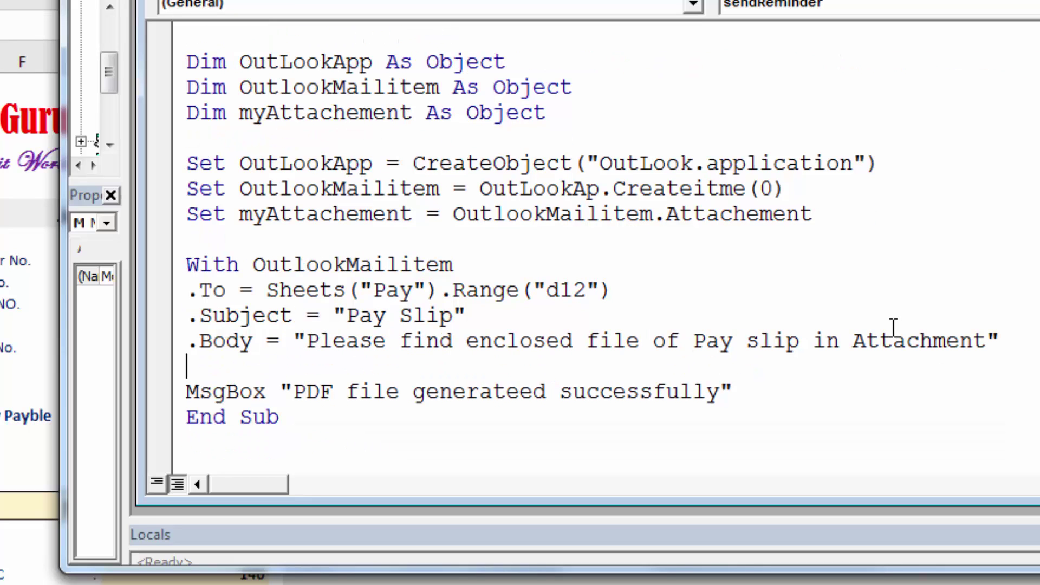
pyautogui.press('Return')
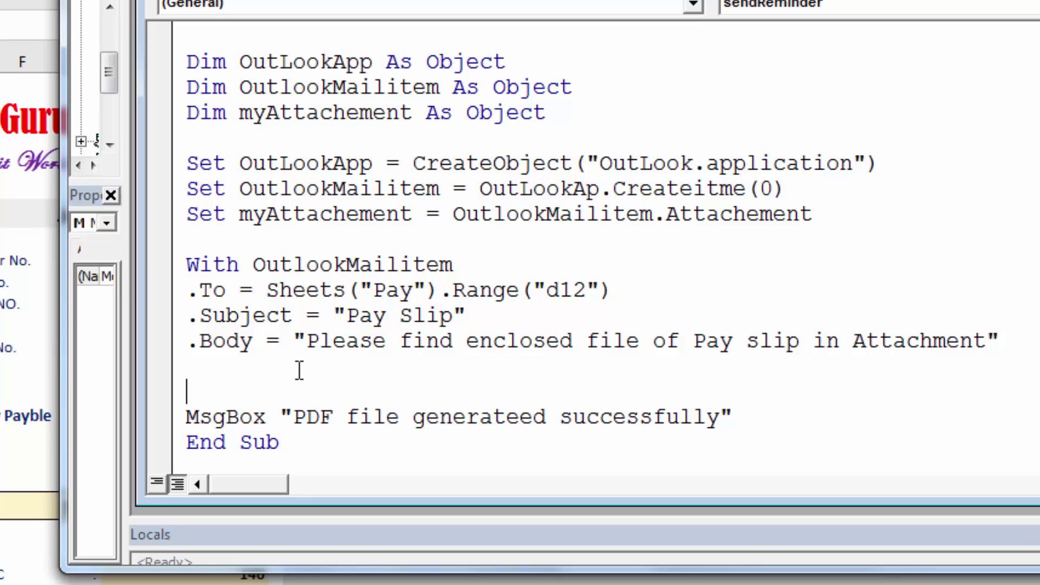
# - Add a myAttachement.Add " line below the .Body line, trimming away the extra optional arguments
pyautogui.write('my')
pyautogui.write('Attach')
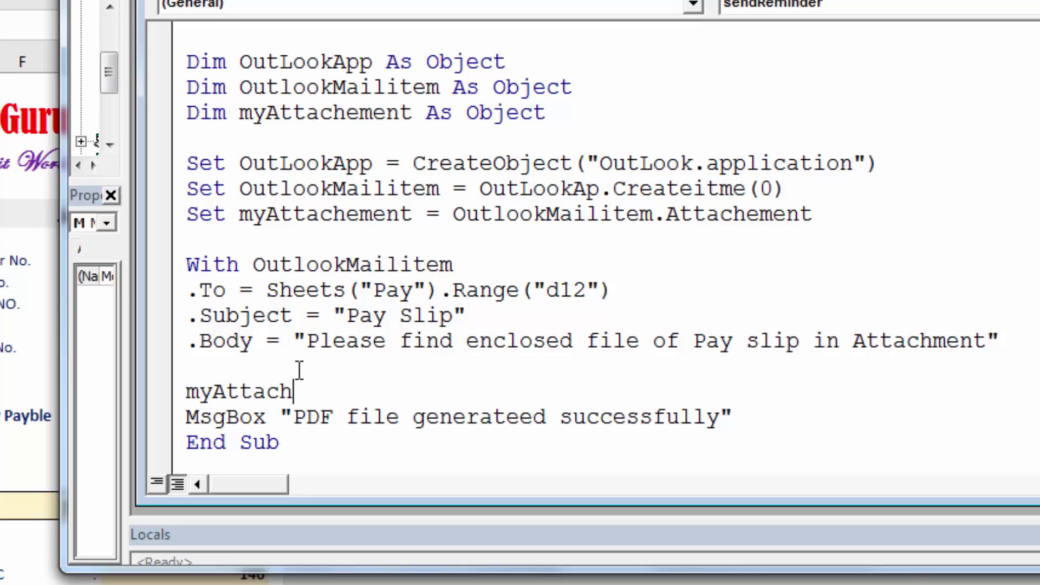
pyautogui.write('ement.A')
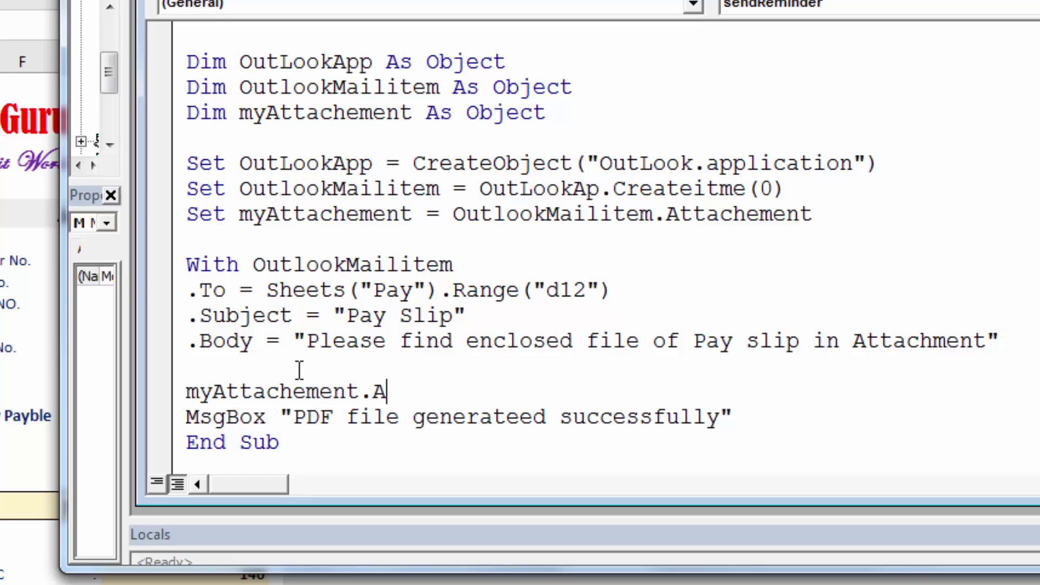
pyautogui.write('dd')
pyautogui.write(' "')
pyautogui.write(', , , False, , , False')
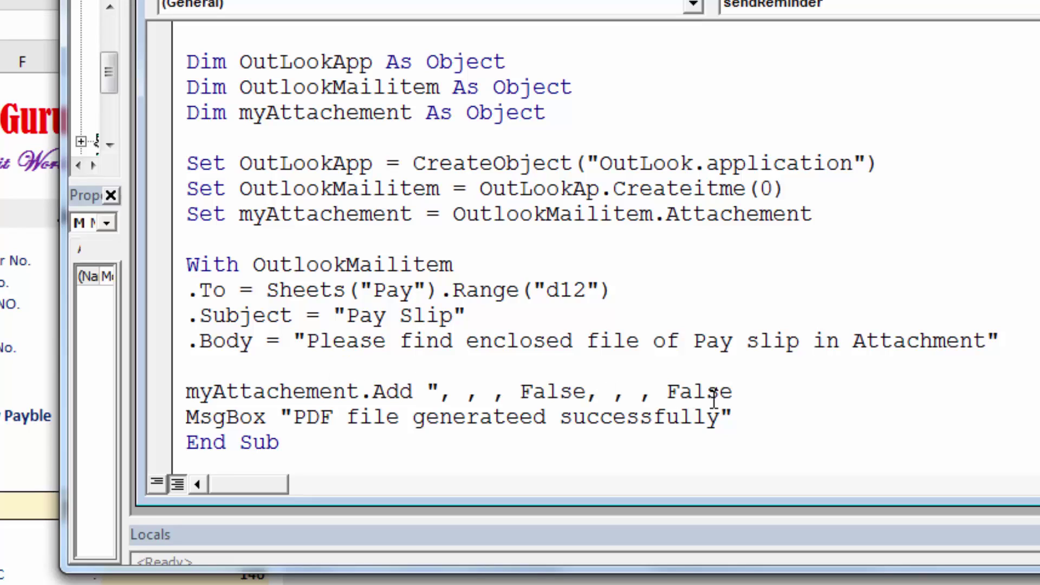
pyautogui.press('BackSpace')
pyautogui.press('BackSpace')
pyautogui.press('BackSpace')
pyautogui.press('BackSpace')
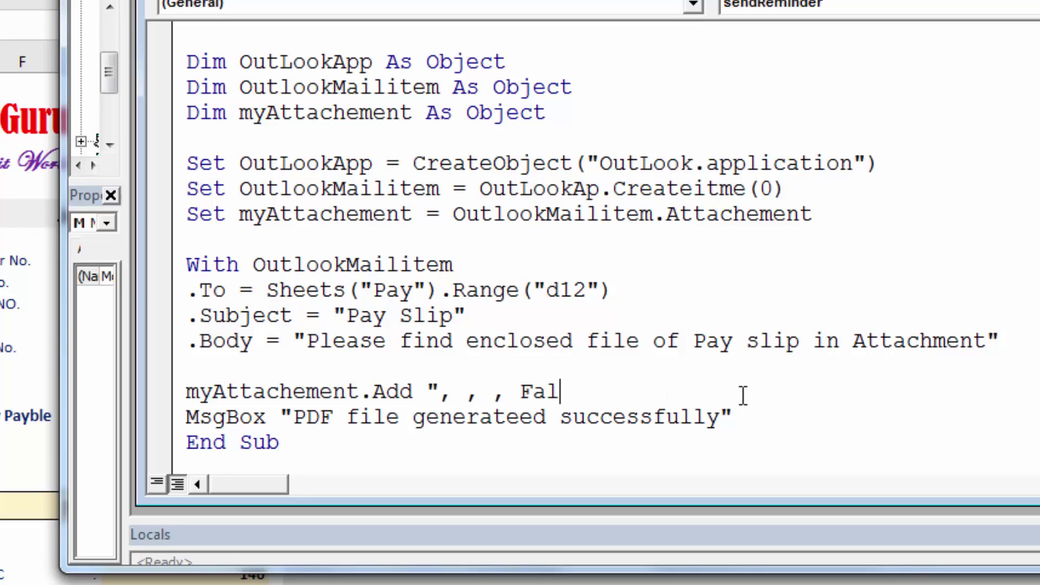
pyautogui.press('BackSpace')
pyautogui.press('BackSpace')
pyautogui.press('BackSpace')
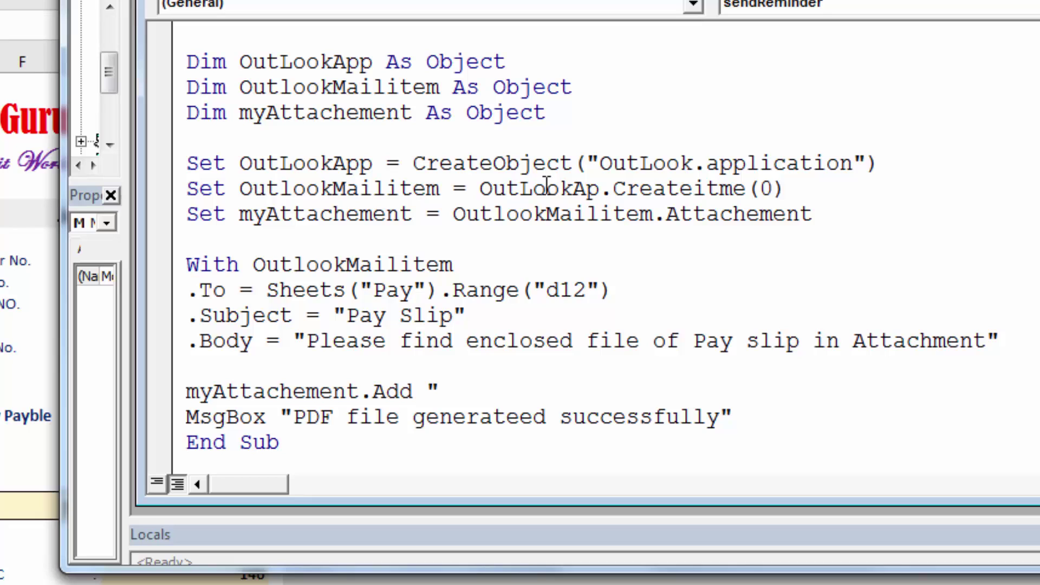
pyautogui.scroll(1, 547, 187)
pyautogui.scroll(1, 547, 187)
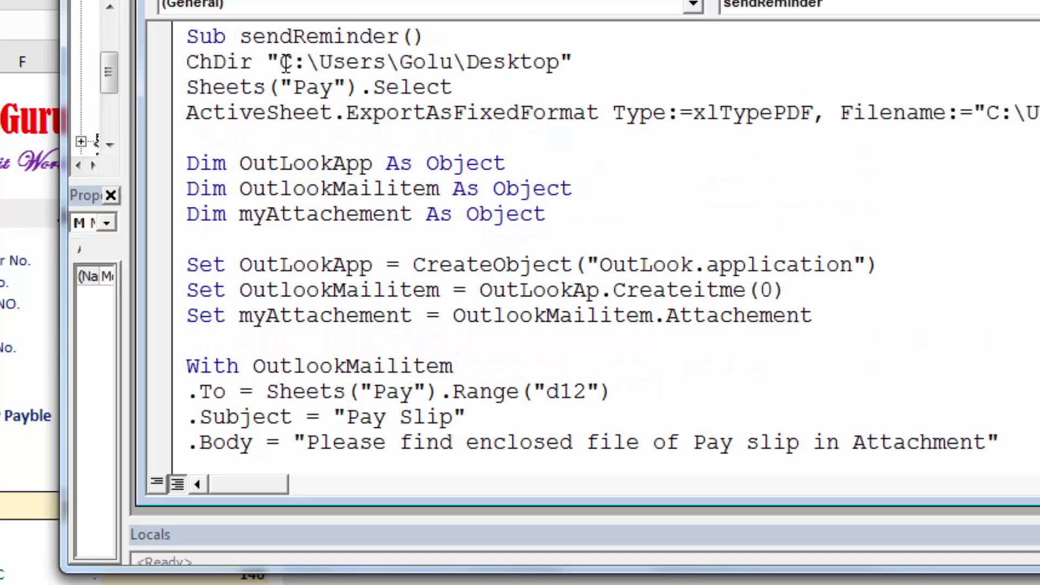
# - Select and copy the ExportAsFixedFormat file-name expression built from d7, d9 and ".pdf"
pyautogui.moveTo(279, 62); pyautogui.dragTo(559, 62)
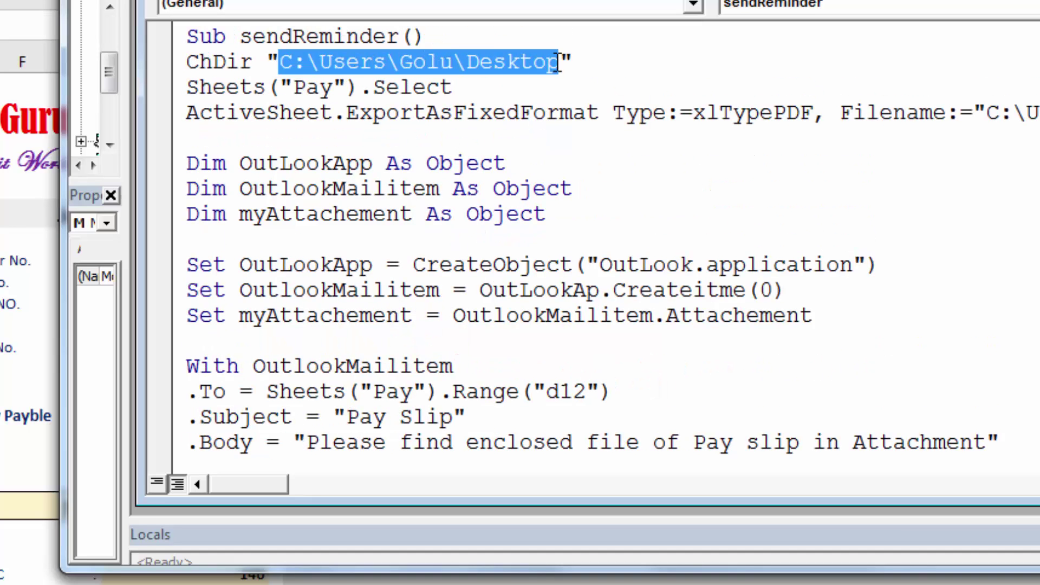
pyautogui.click(574, 112)
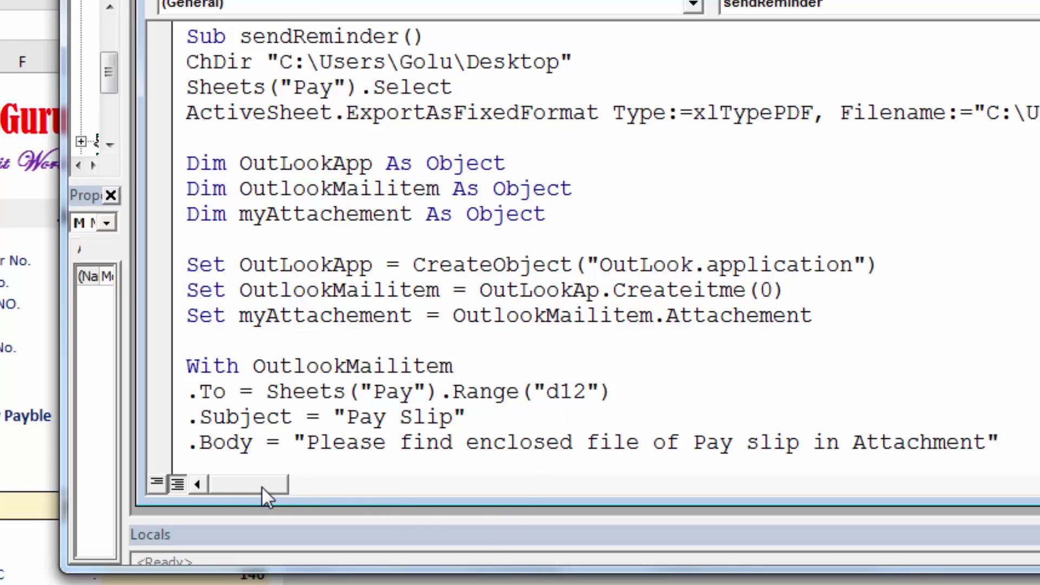
pyautogui.moveTo(262, 486); pyautogui.dragTo(303, 485)
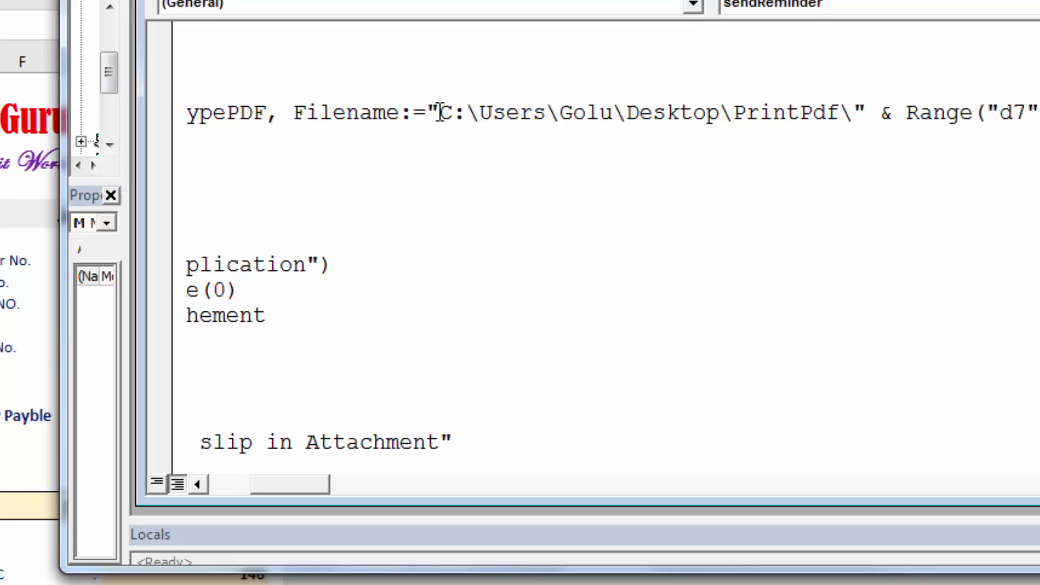
pyautogui.moveTo(438, 112); pyautogui.dragTo(1037, 112)
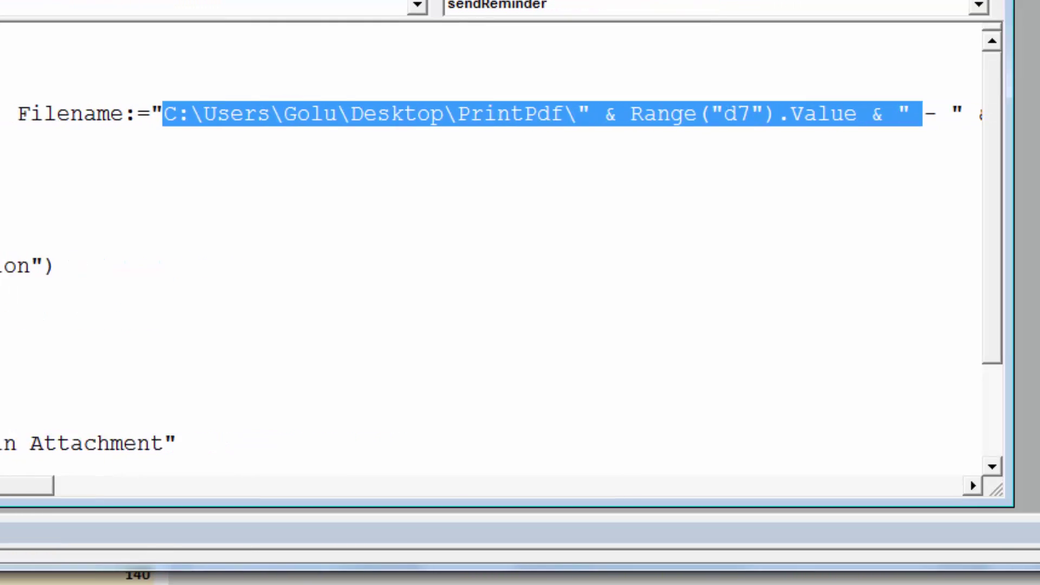
pyautogui.hotkey('shift', 'Right')
pyautogui.hotkey('shift', 'Right')
pyautogui.hotkey('shift', 'Right')
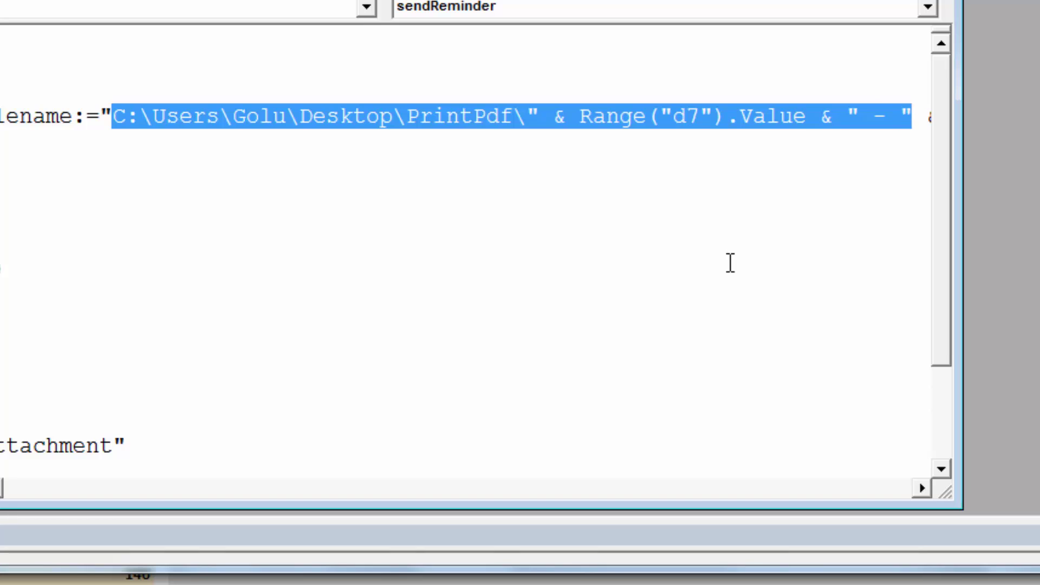
pyautogui.hotkey('shift', 'Right')
pyautogui.hotkey('shift', 'Right')
pyautogui.hotkey('shift', 'Right')
pyautogui.hotkey('shift', 'Right')
pyautogui.hotkey('shift', 'Right')
pyautogui.hotkey('shift', 'Right')
pyautogui.hotkey('shift', 'Right')
pyautogui.hotkey('shift', 'Right')
pyautogui.hotkey('shift', 'Right')
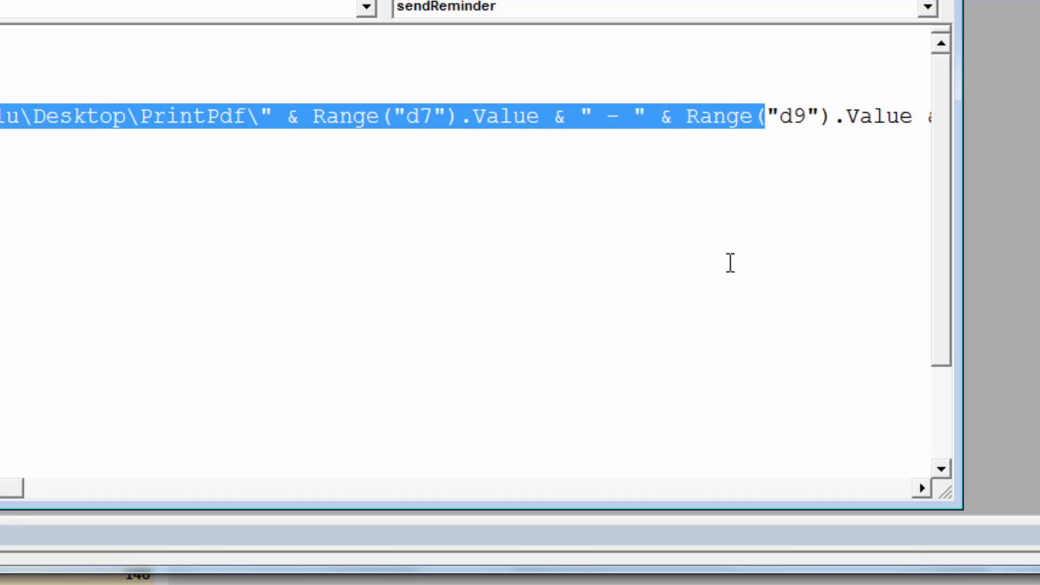
pyautogui.hotkey('shift', 'Right')
pyautogui.hotkey('shift', 'Right')
pyautogui.hotkey('shift', 'Right')
pyautogui.hotkey('shift', 'Right')
pyautogui.hotkey('shift', 'Right')
pyautogui.hotkey('shift', 'Right')
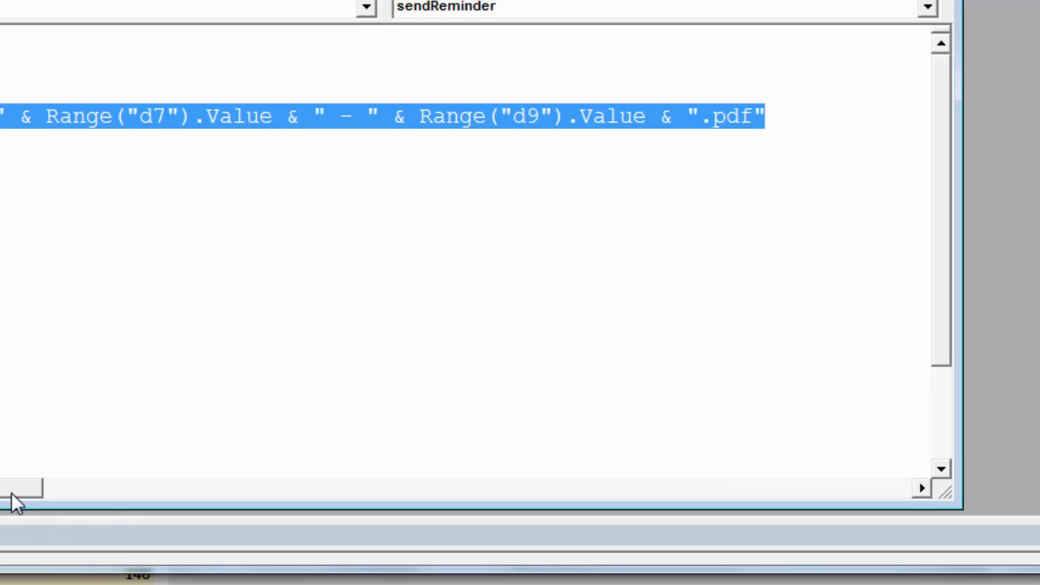
pyautogui.moveTo(11, 491); pyautogui.dragTo(1, 491)
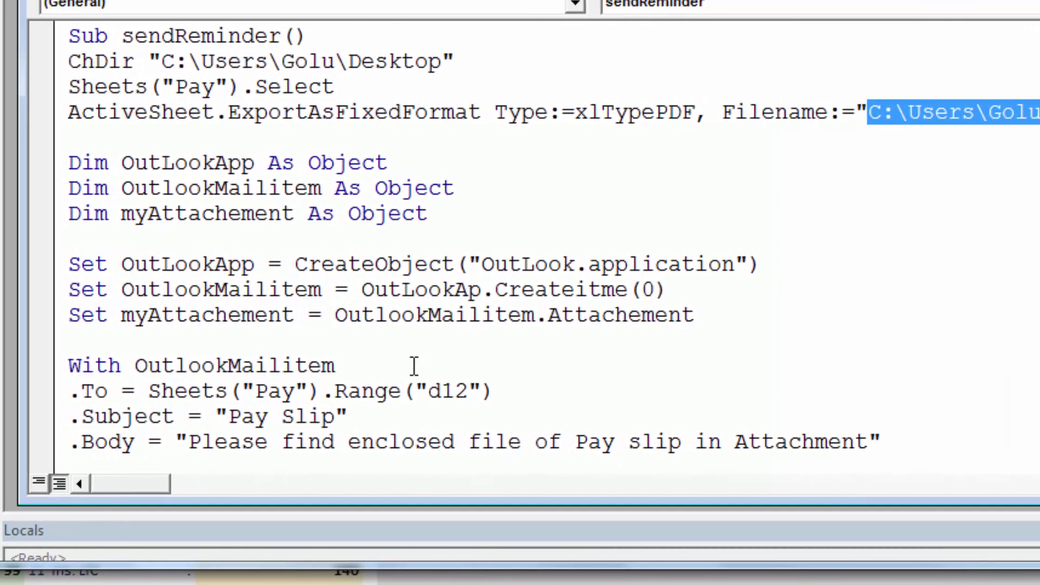
pyautogui.scroll(-2, 413, 365)
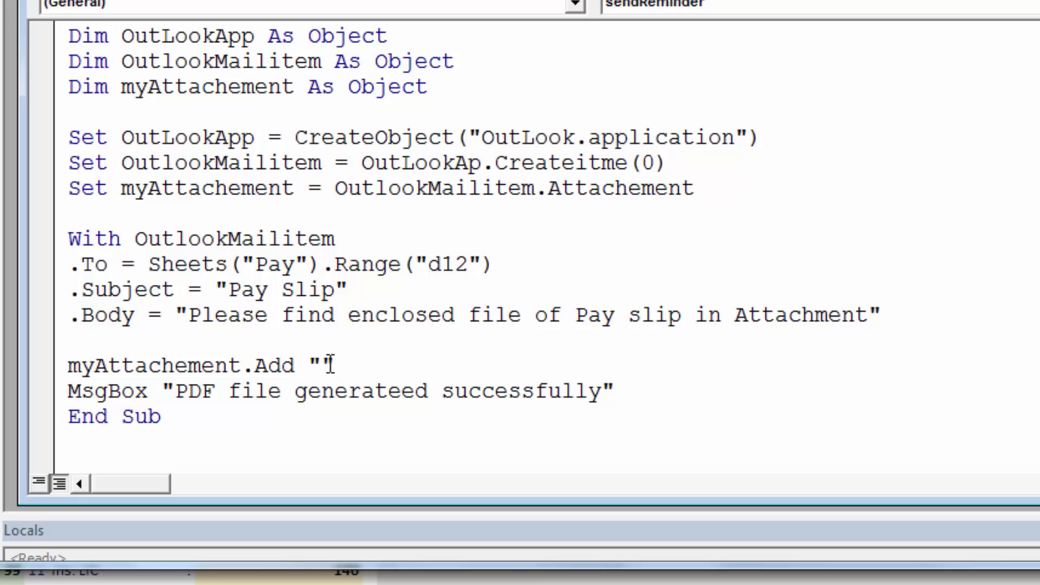
# - Paste the PDF file-name expression after myAttachement.Add and add a blank line below it
pyautogui.press('BackSpace')
pyautogui.hotkey('ctrl', 'v')
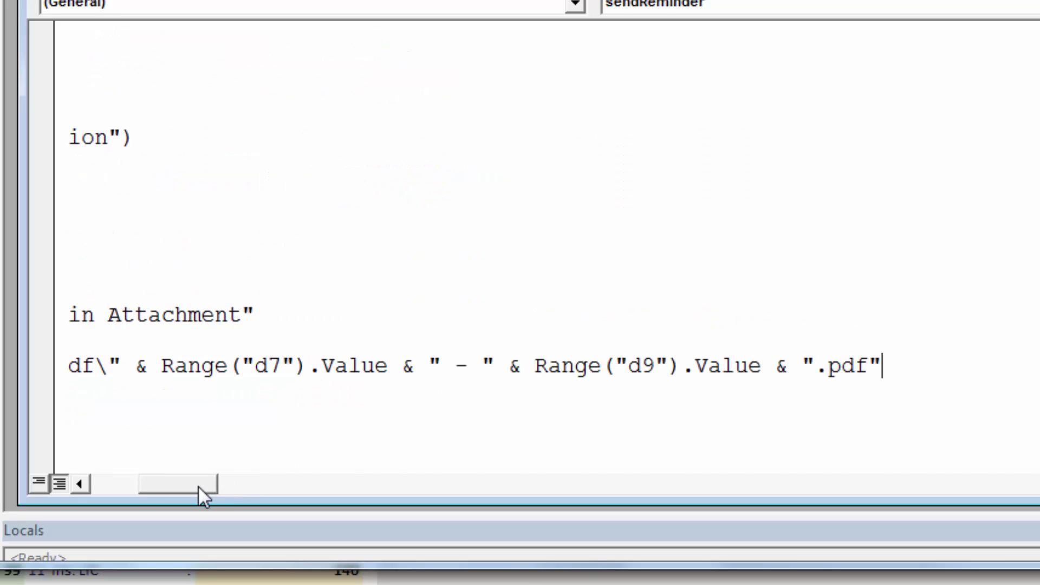
pyautogui.moveTo(197, 485); pyautogui.dragTo(142, 486)
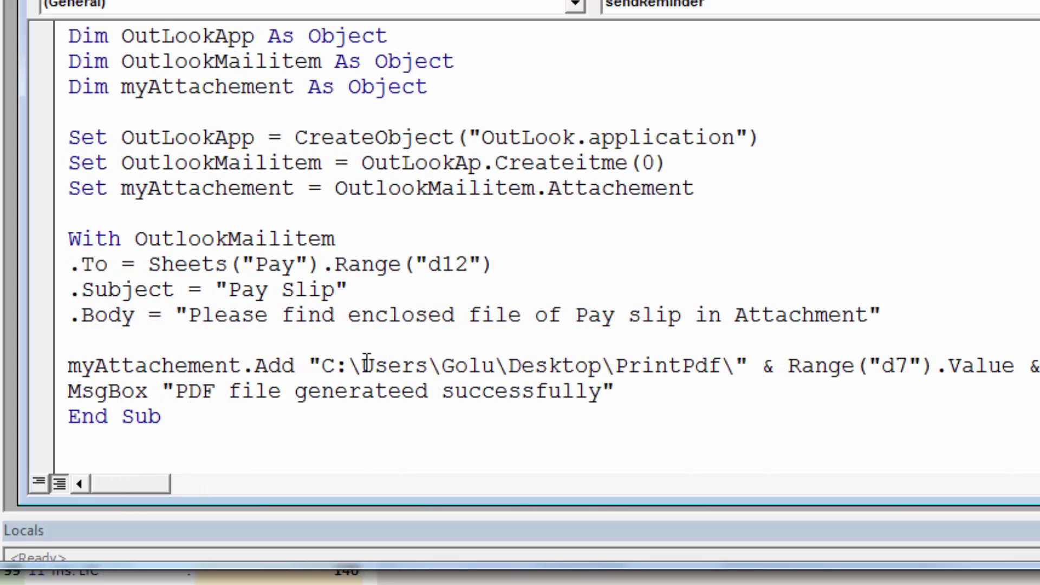
pyautogui.click(672, 368)
pyautogui.press('End')
pyautogui.press('Return')
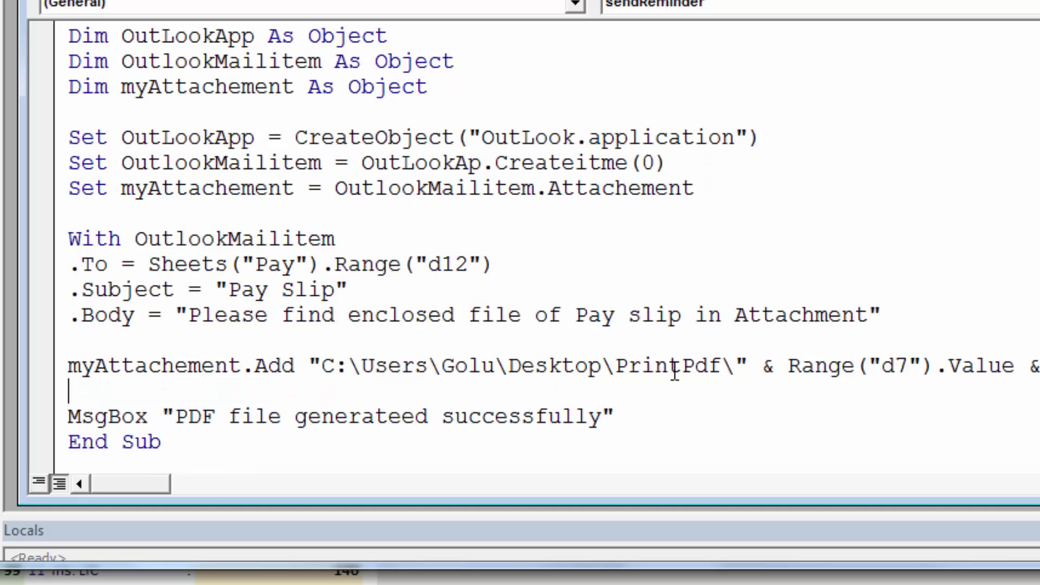
# - Add the .Send line and close the With block with End With
pyautogui.write('.')
pyautogui.write('Se')
pyautogui.write('nd')
pyautogui.press('Return')
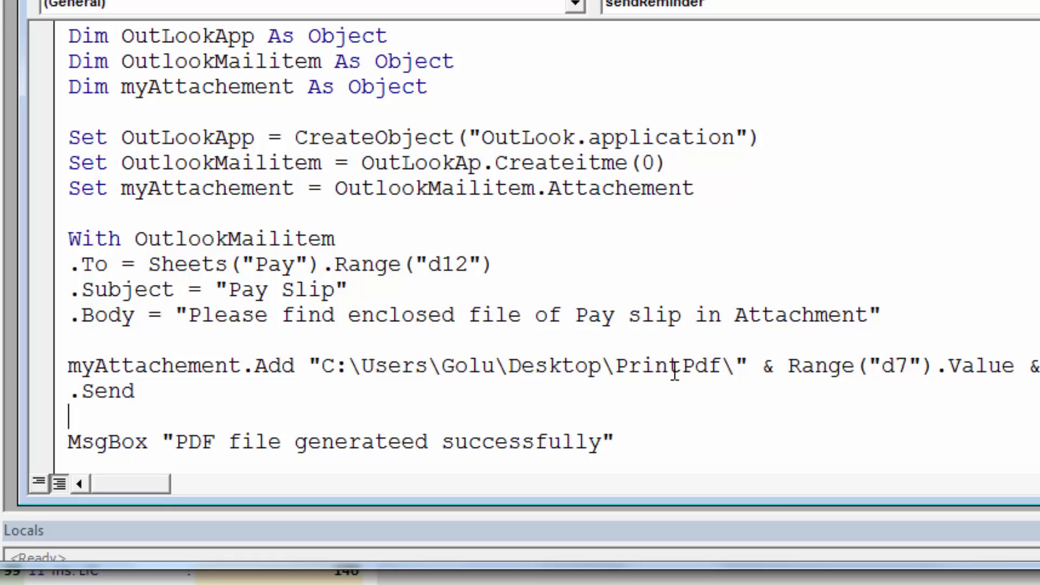
pyautogui.write('end')
pyautogui.write(' with')
pyautogui.press('Return')
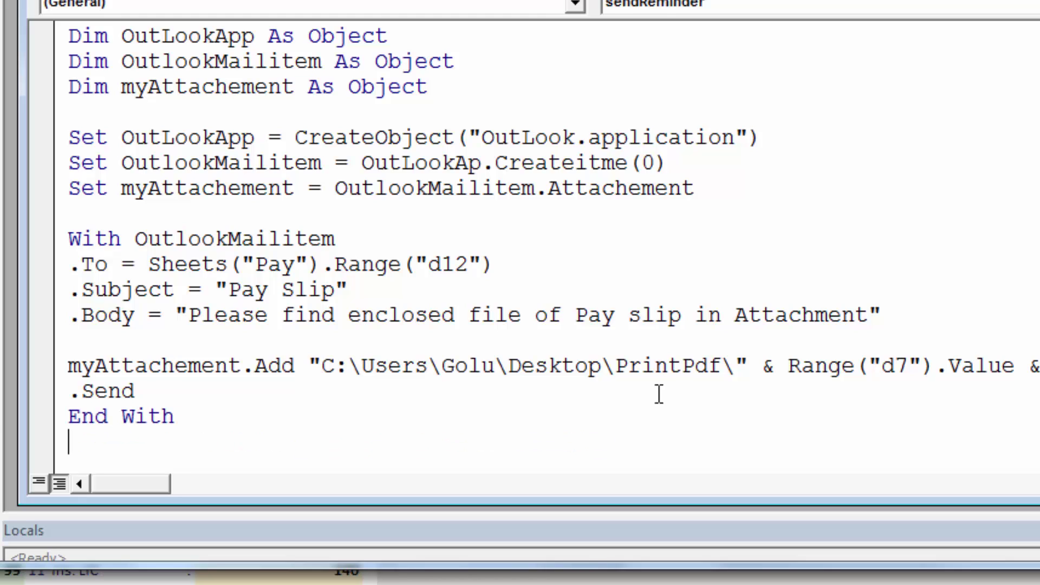
pyautogui.scroll(-1, 655, 333)
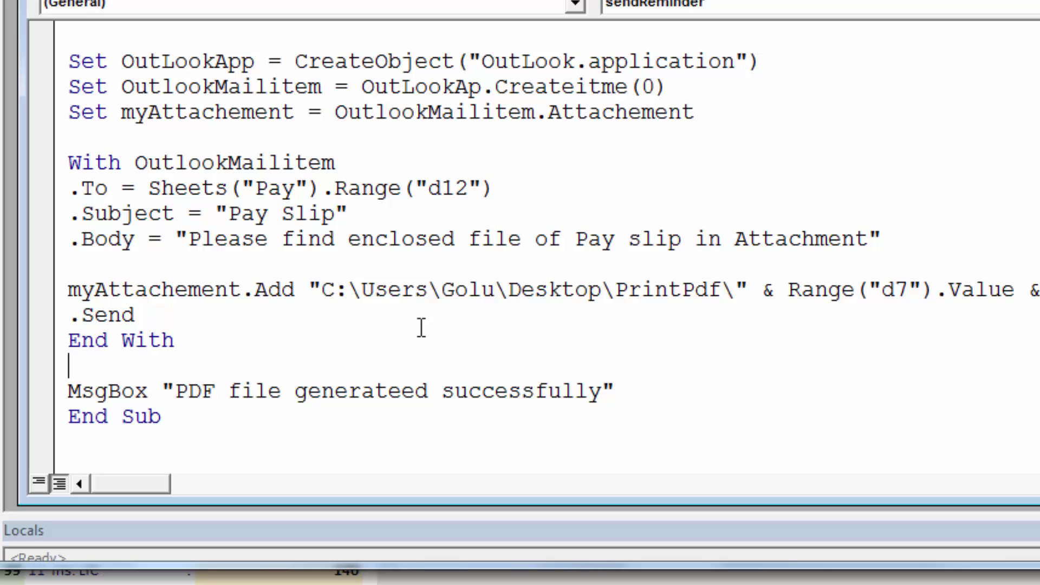
# - Add Set OutlookMailitem = Nothing and Set OutLookApp = Nothing cleanup lines
pyautogui.write('set')
pyautogui.write(' OutLookMa')
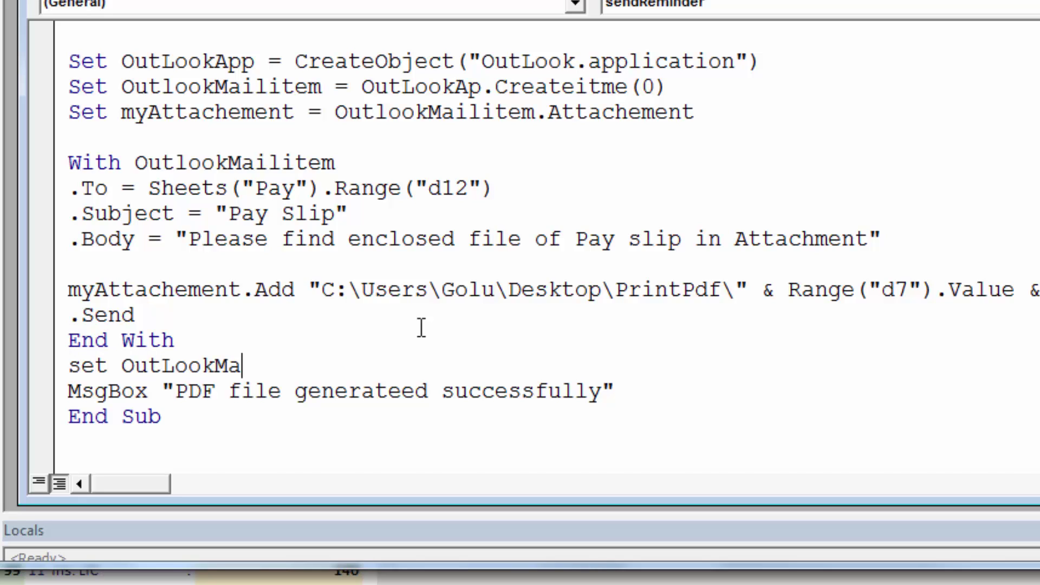
pyautogui.write('ilitem=')
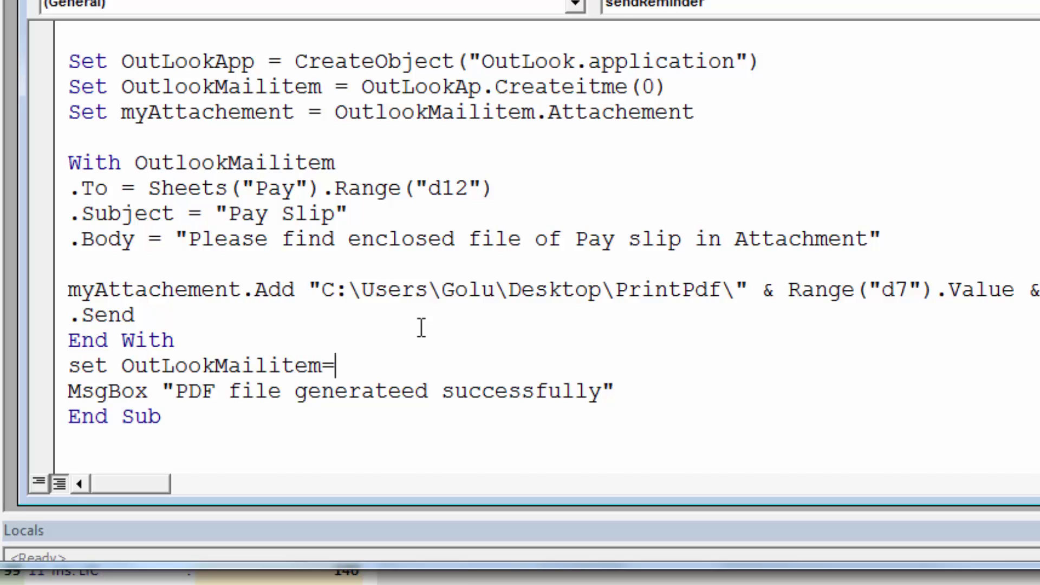
pyautogui.write('Nothing')
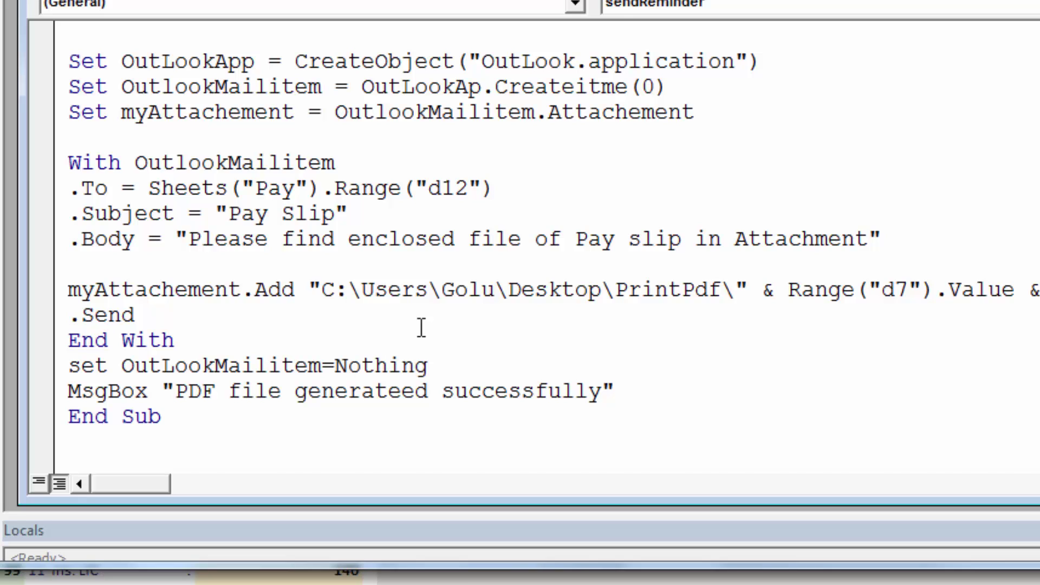
pyautogui.press('Return')
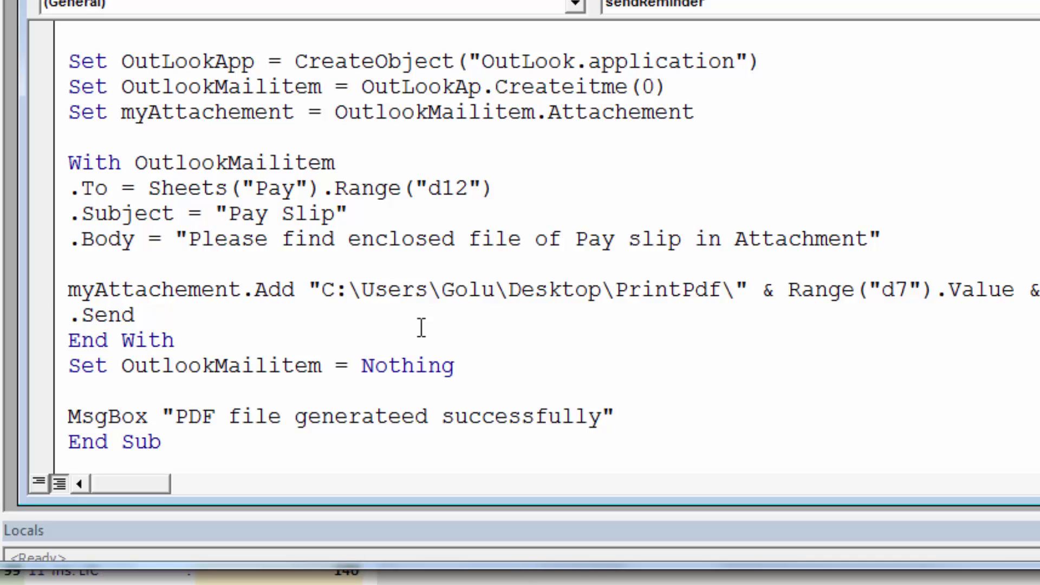
pyautogui.write('Set ')
pyautogui.write('Outl')
pyautogui.press('BackSpace')
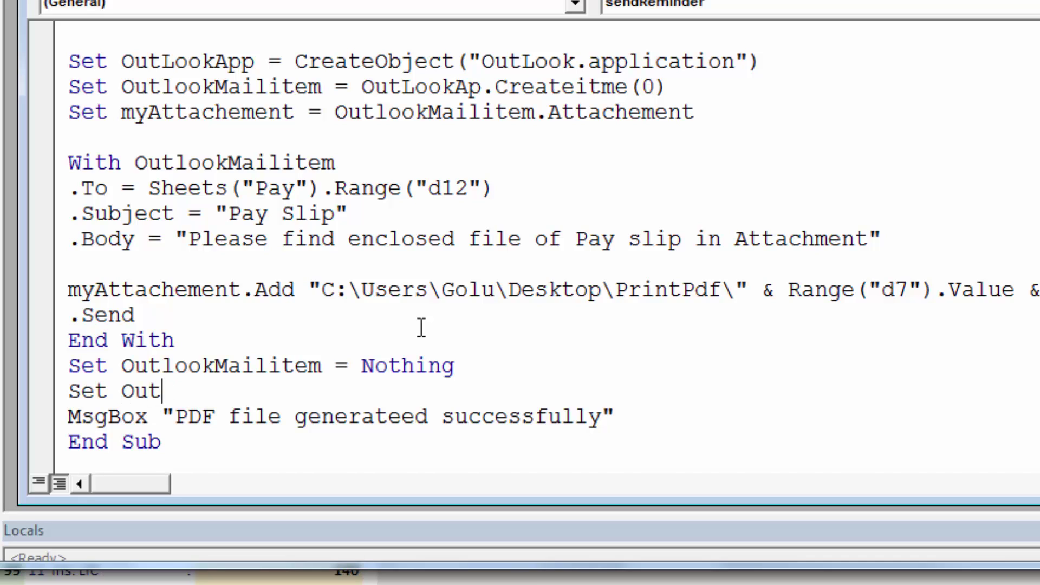
pyautogui.write('Look')
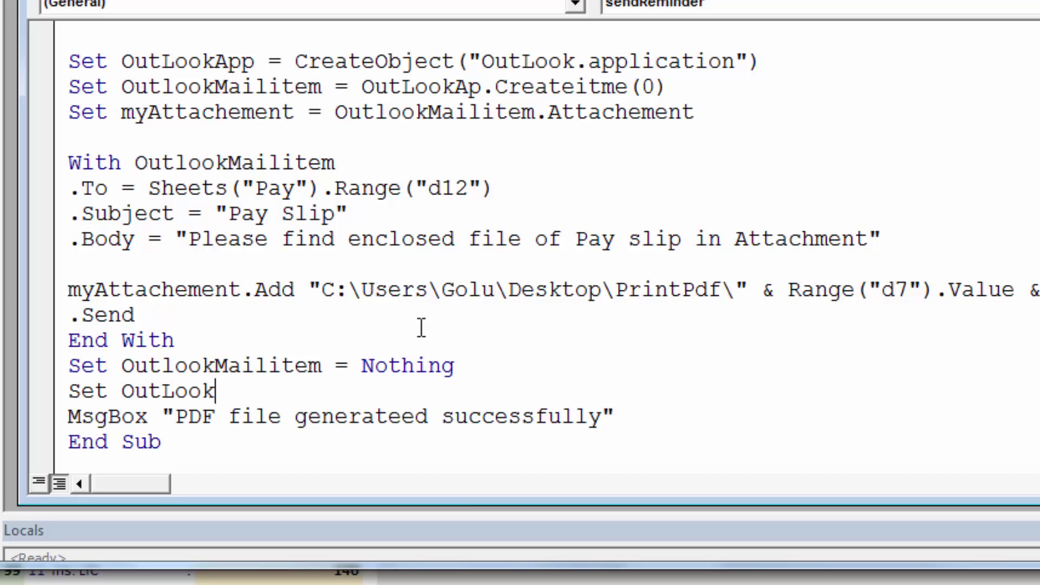
pyautogui.write('App=')
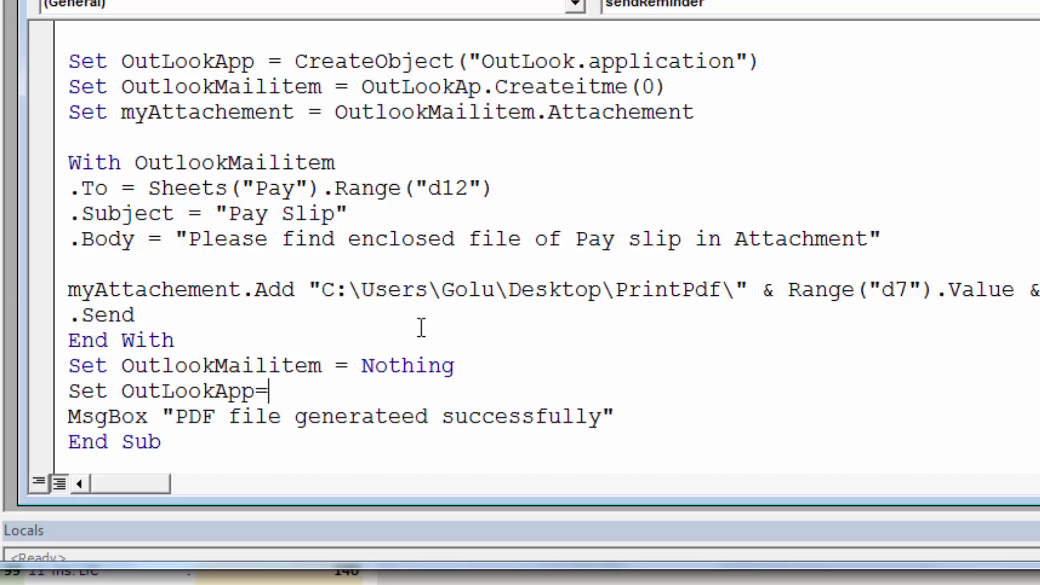
pyautogui.write('Nothin')
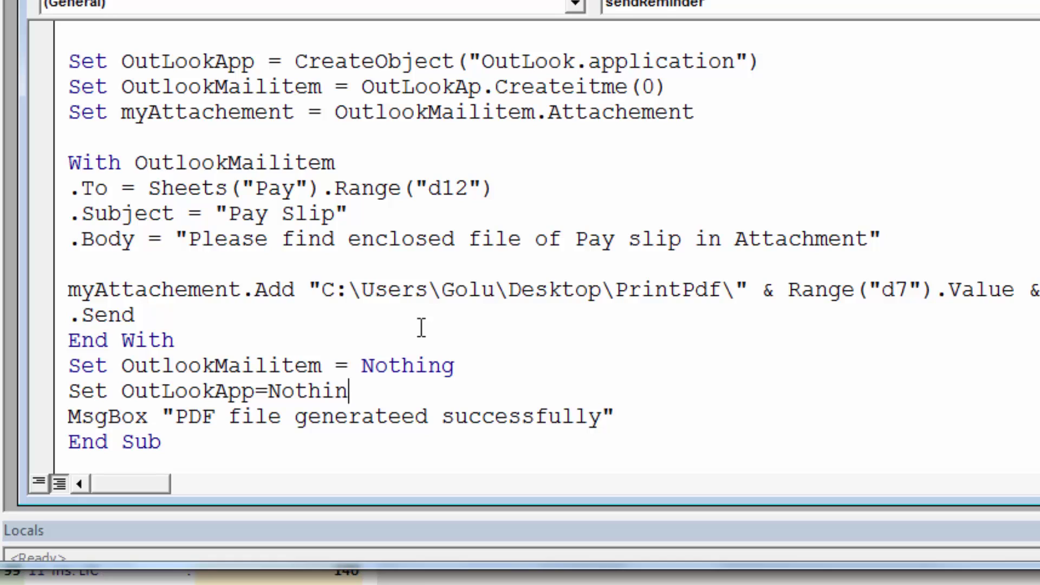
pyautogui.write('g')
pyautogui.press('Up')
pyautogui.press('Up')
pyautogui.scroll(-1, 508, 365)
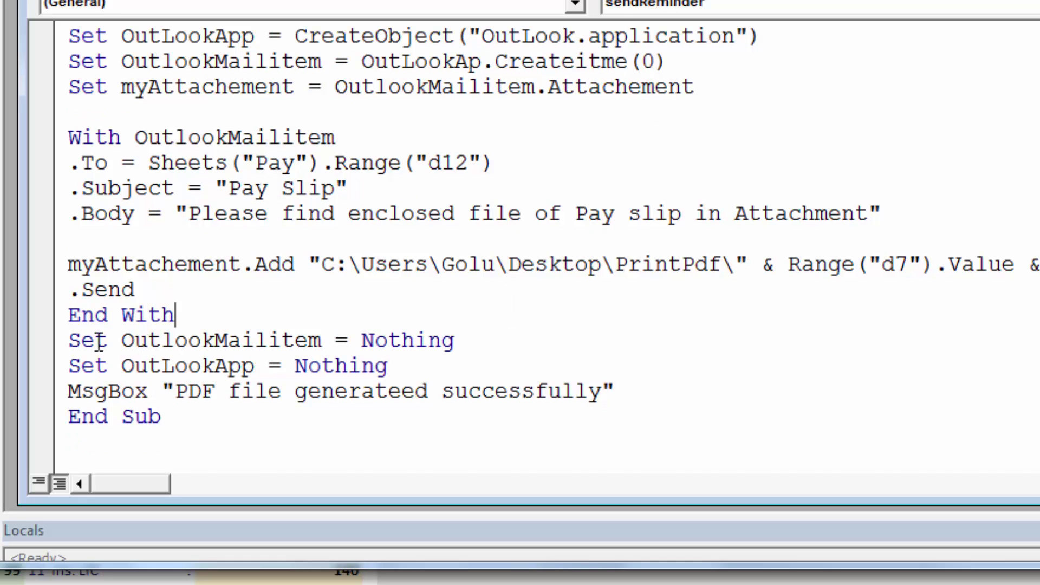
# - Prefix the two Set … = Nothing lines and the .Send line with apostrophes
pyautogui.click(69, 340)
pyautogui.write("'")
pyautogui.click(69, 365)
pyautogui.write("'")
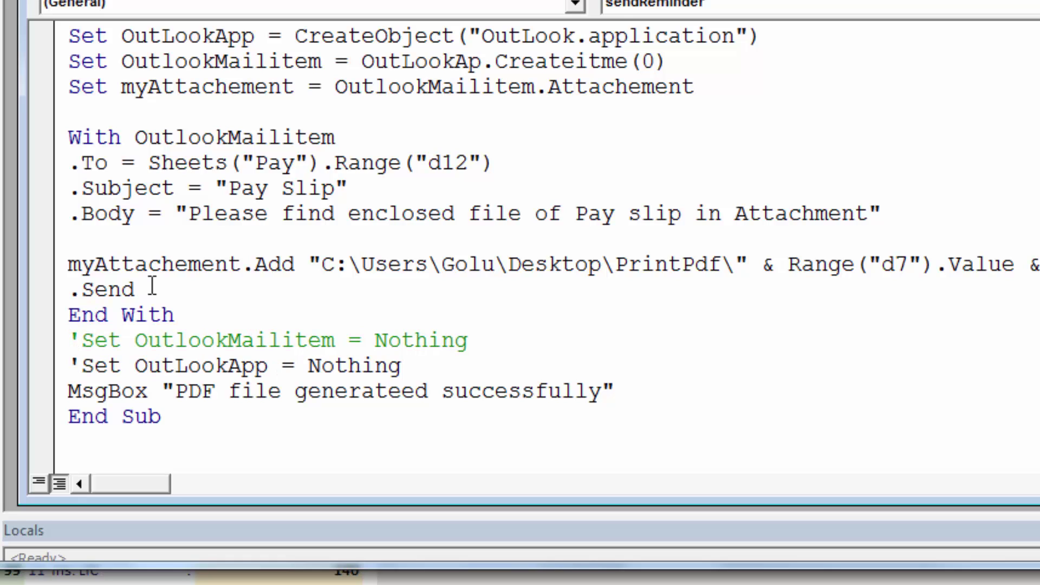
pyautogui.click(153, 286)
pyautogui.click(68, 289)
pyautogui.write("'")
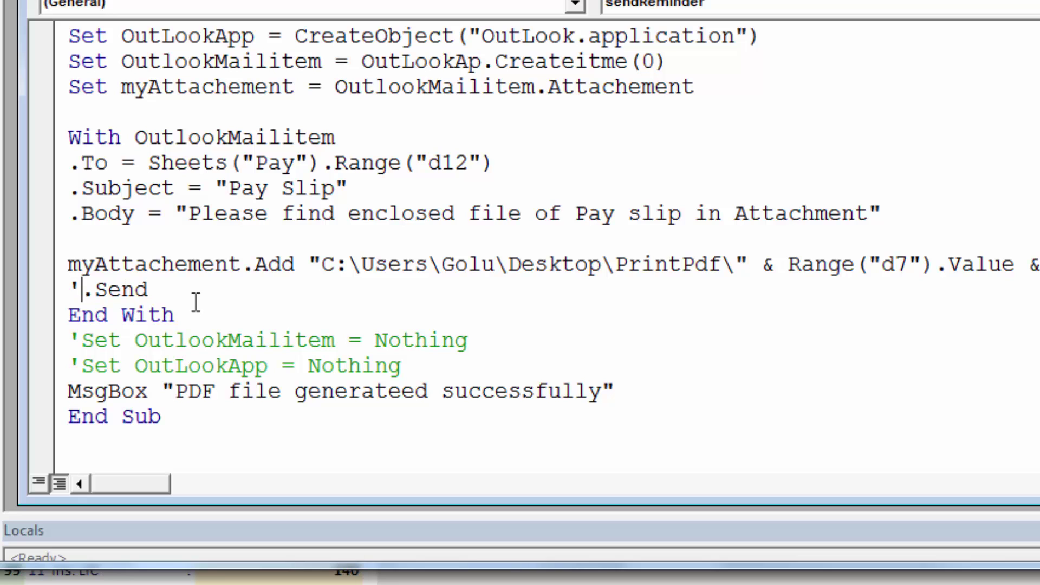
pyautogui.click(196, 303)
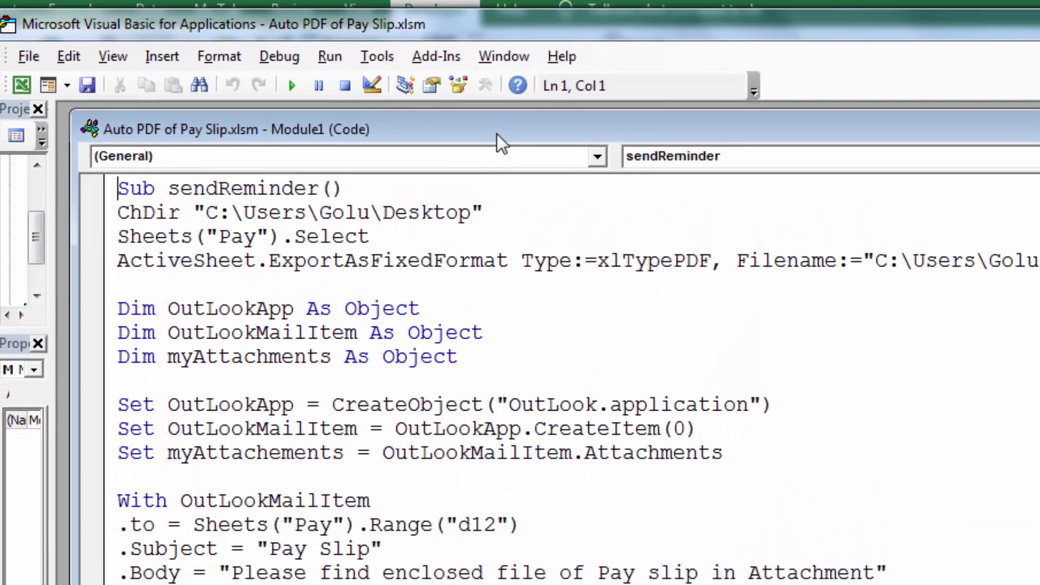
# - Tick Microsoft Outlook 16.0 Object Library under Tools > References and confirm with OK
pyautogui.click(377, 58)
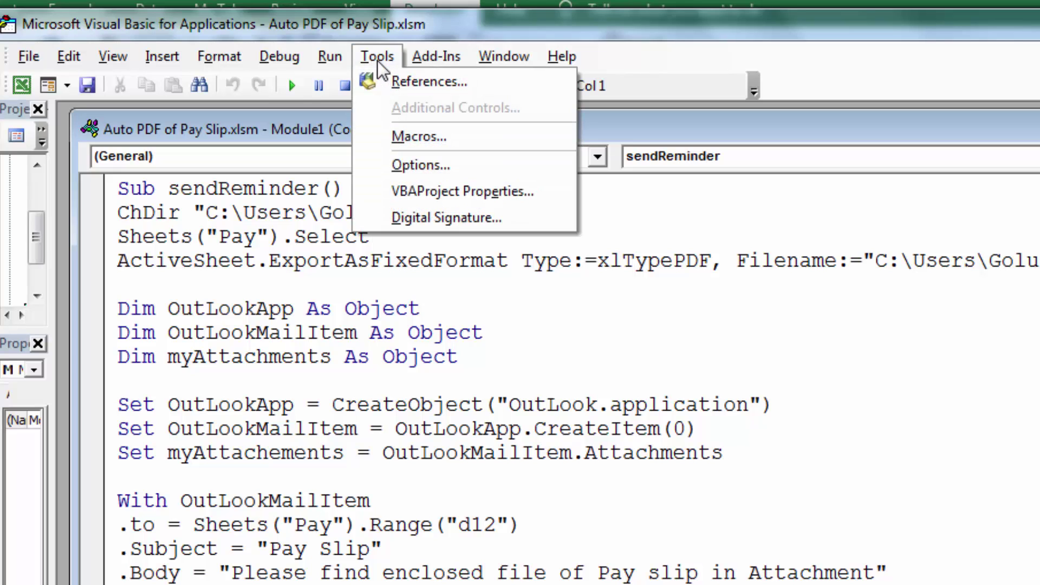
pyautogui.click(429, 81)
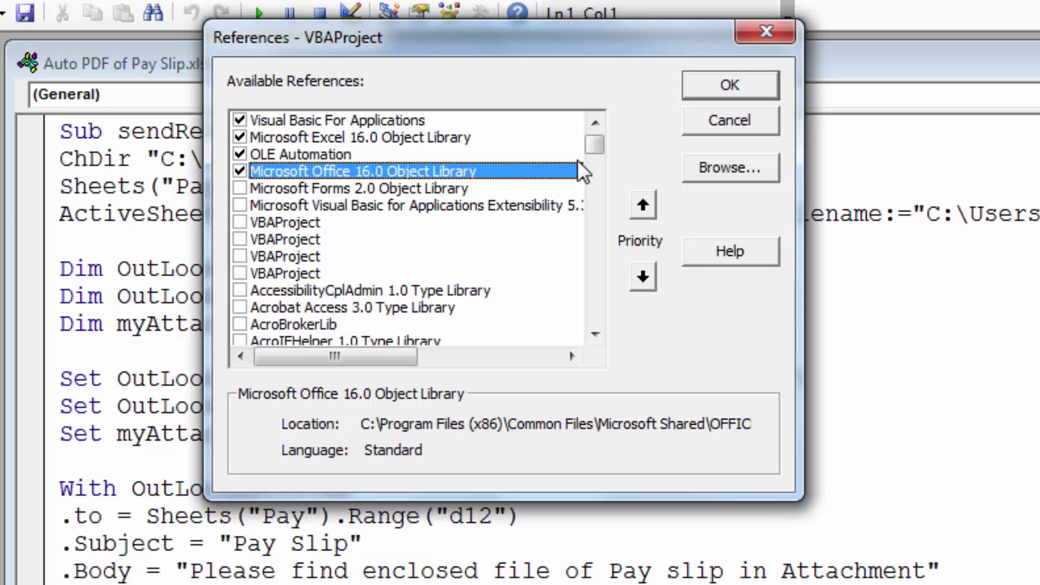
pyautogui.moveTo(589, 148); pyautogui.dragTo(596, 236)
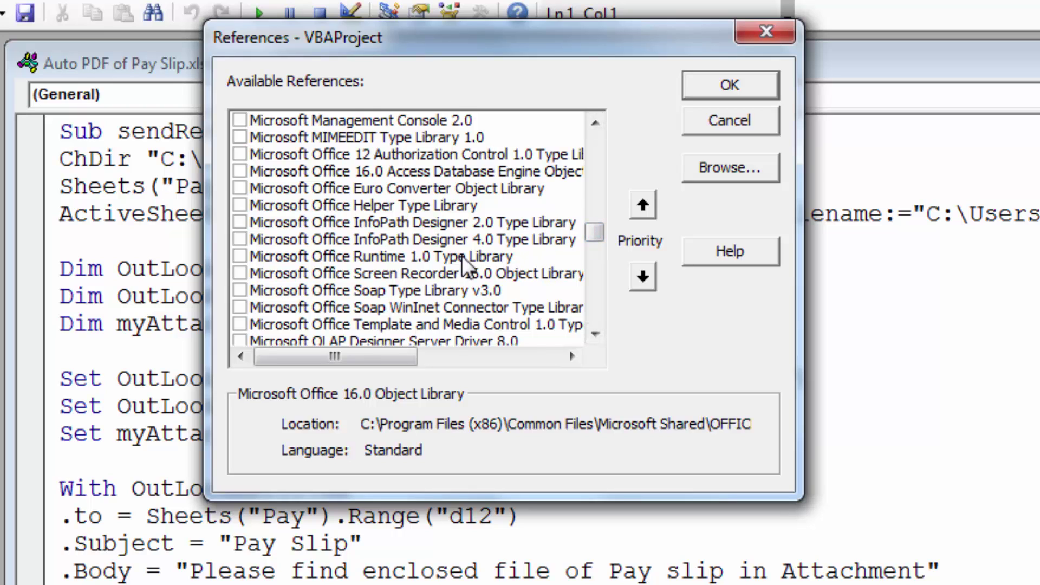
pyautogui.scroll(-1, 462, 255)
pyautogui.scroll(-2, 462, 256)
pyautogui.scroll(-1, 462, 256)
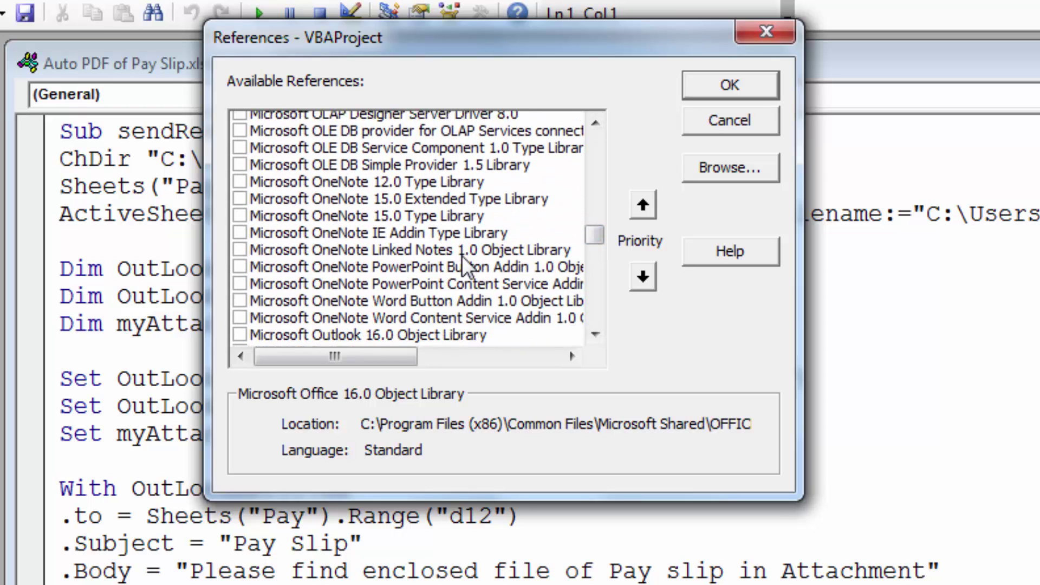
pyautogui.scroll(-1, 462, 256)
pyautogui.scroll(-1, 462, 257)
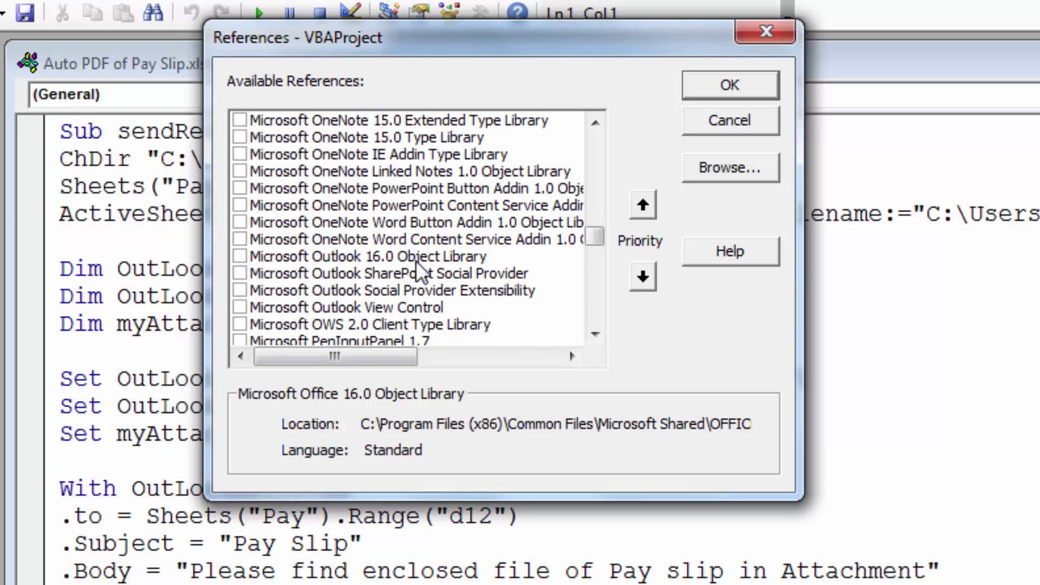
pyautogui.click(242, 259)
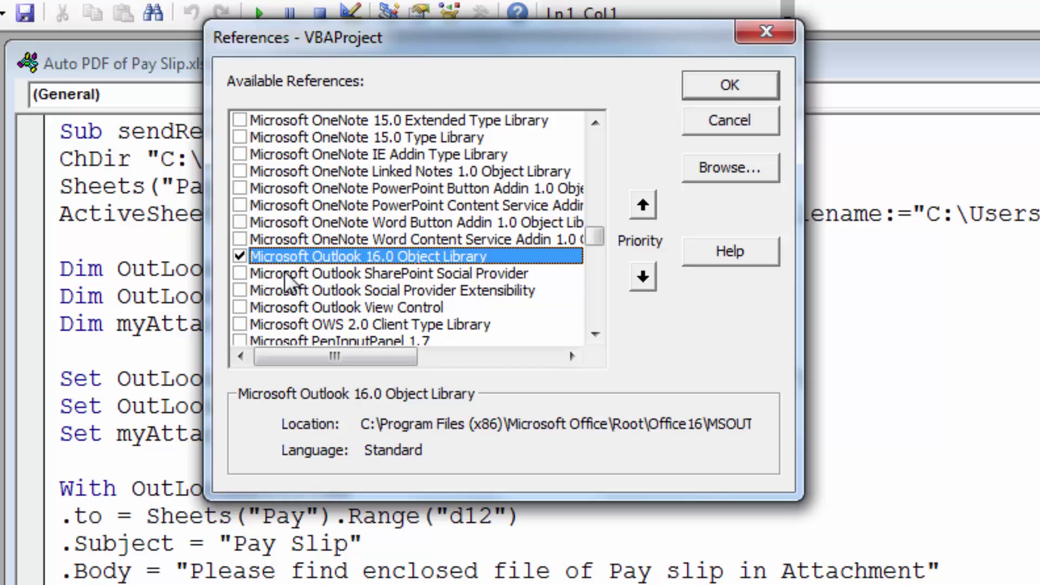
pyautogui.click(743, 89)
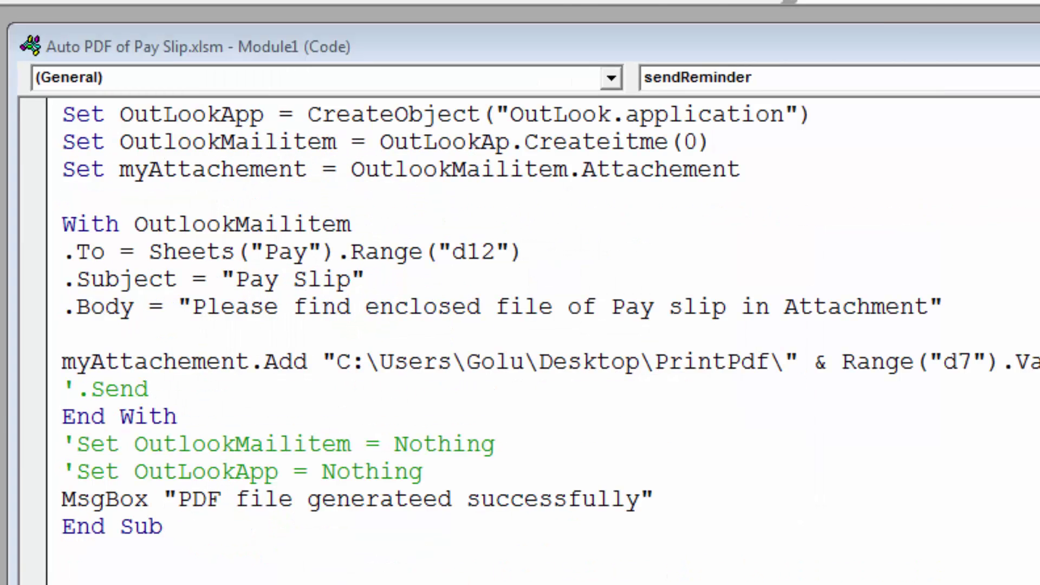
# - Delete the old exported pay slip PDF from the PrintPdf folder
pyautogui.click(133, 130)
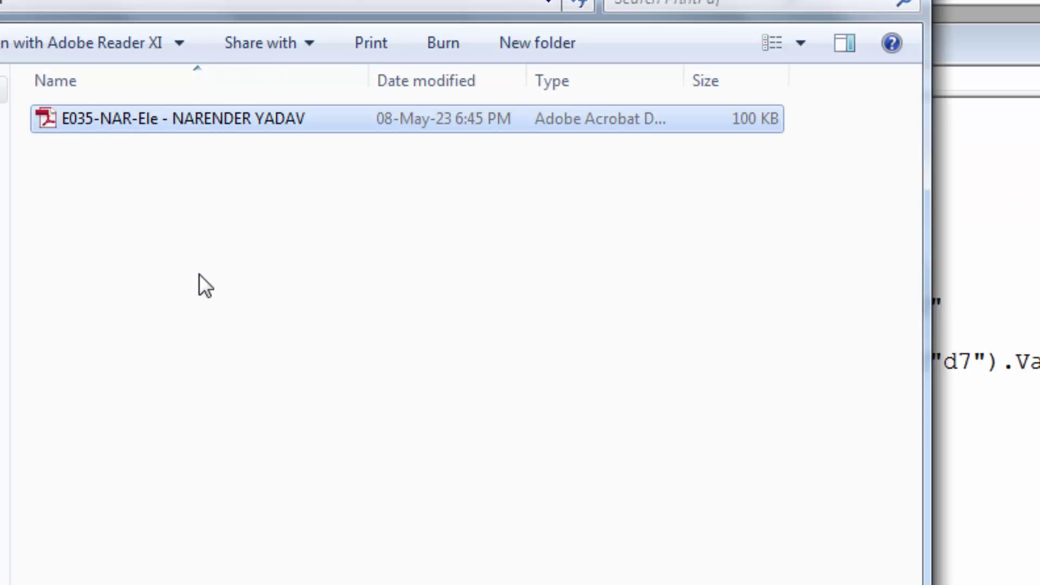
pyautogui.press('Delete')
pyautogui.press('Return')
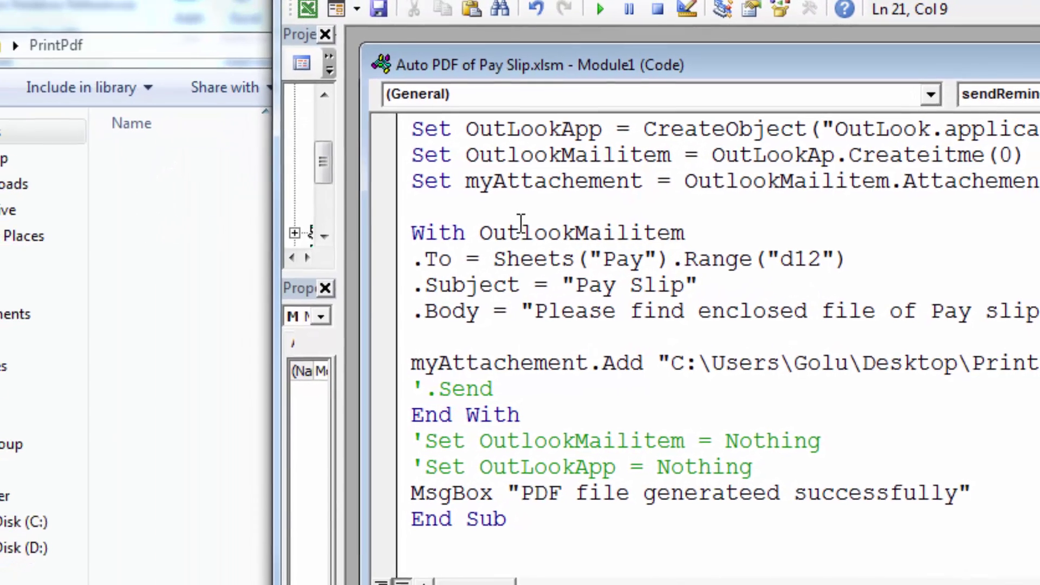
pyautogui.click(548, 245)
# - Step through sendReminder with F8, re-exporting the PDF until run-time error 424 appears
pyautogui.click(598, 222)
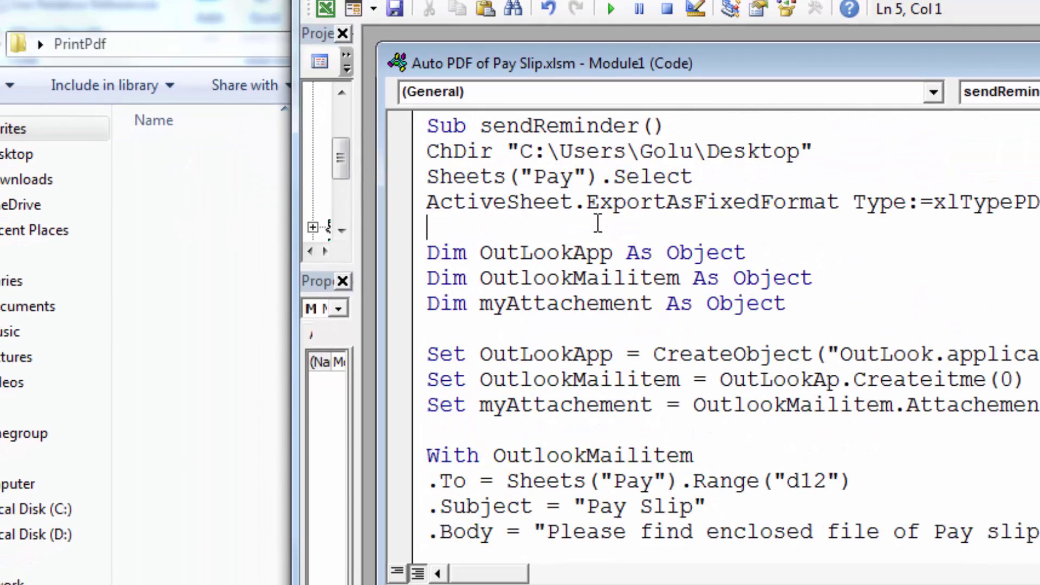
pyautogui.press('F8')
pyautogui.press('F8')
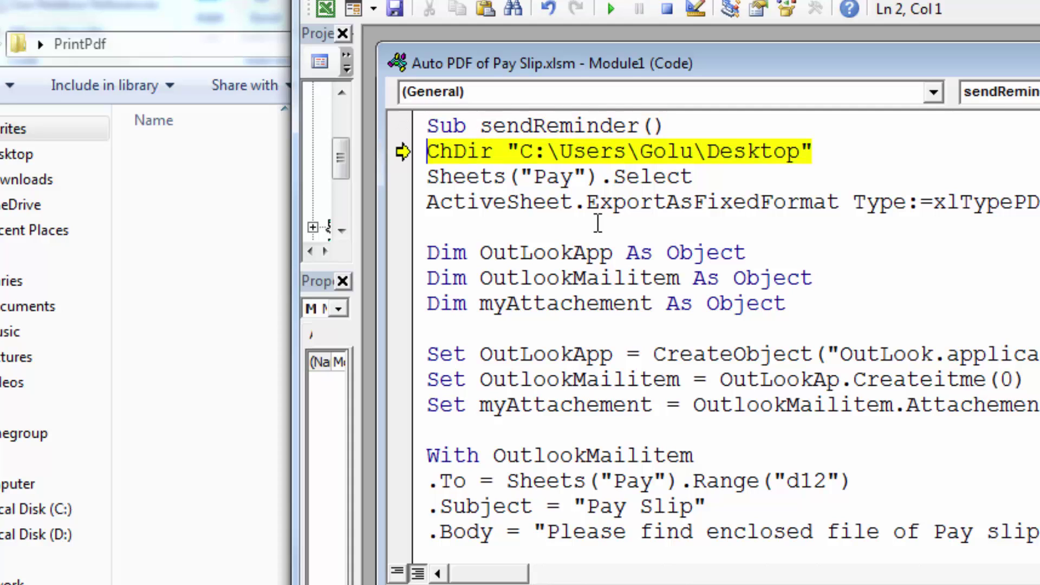
pyautogui.press('F8')
pyautogui.press('F8')
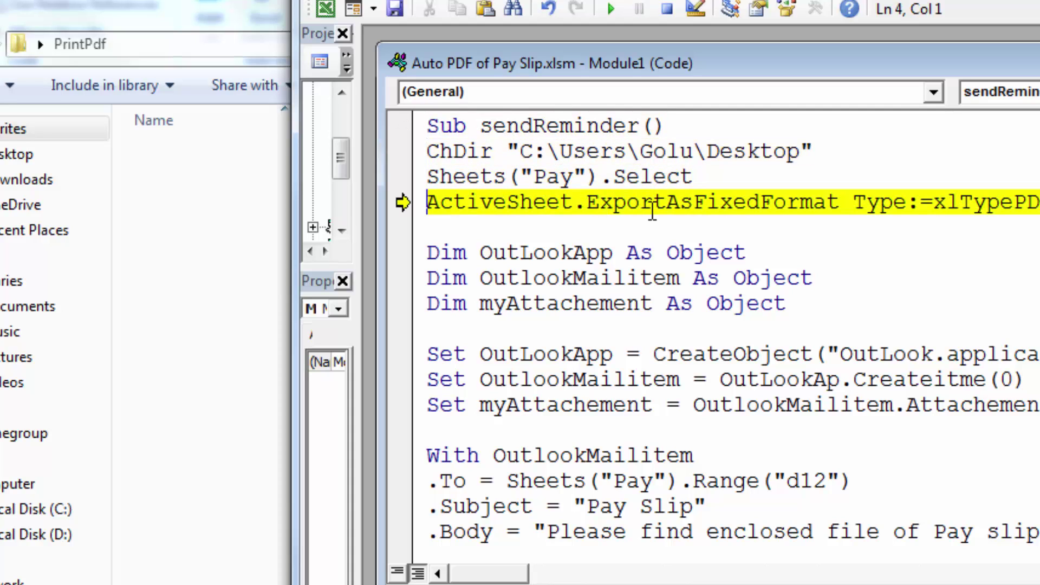
pyautogui.press('F8')
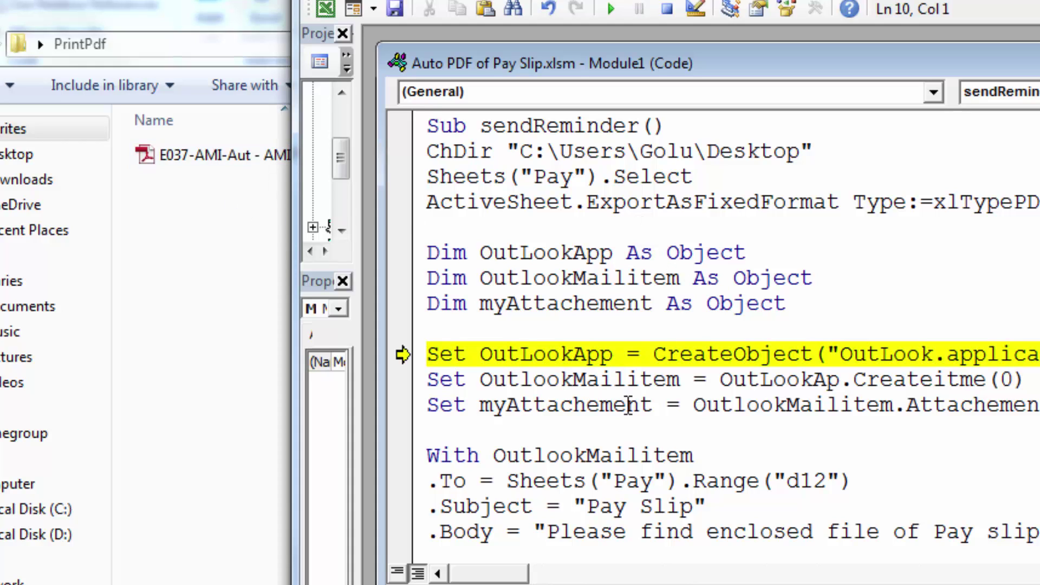
pyautogui.press('F8')
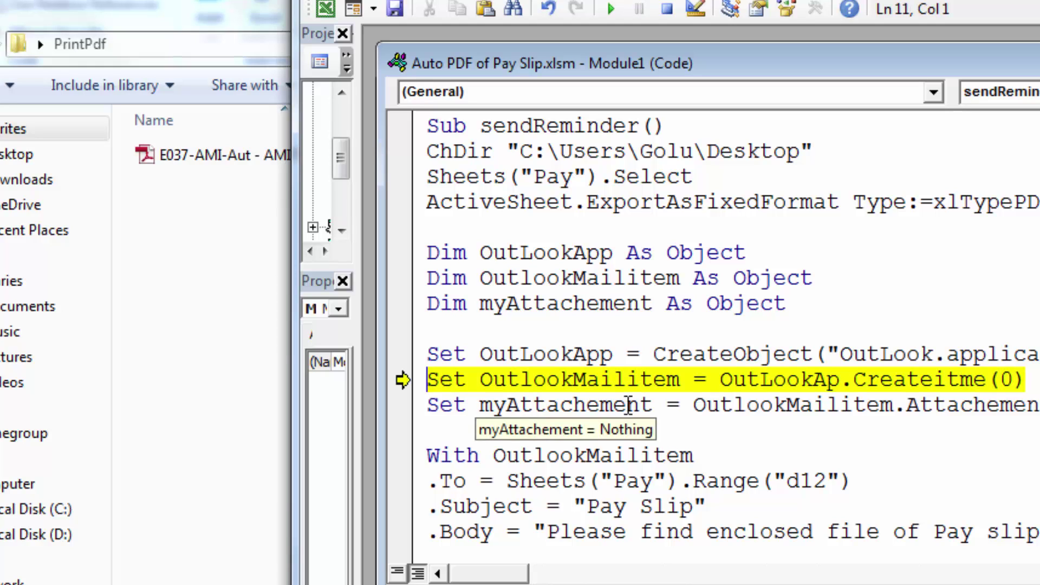
pyautogui.press('F8')
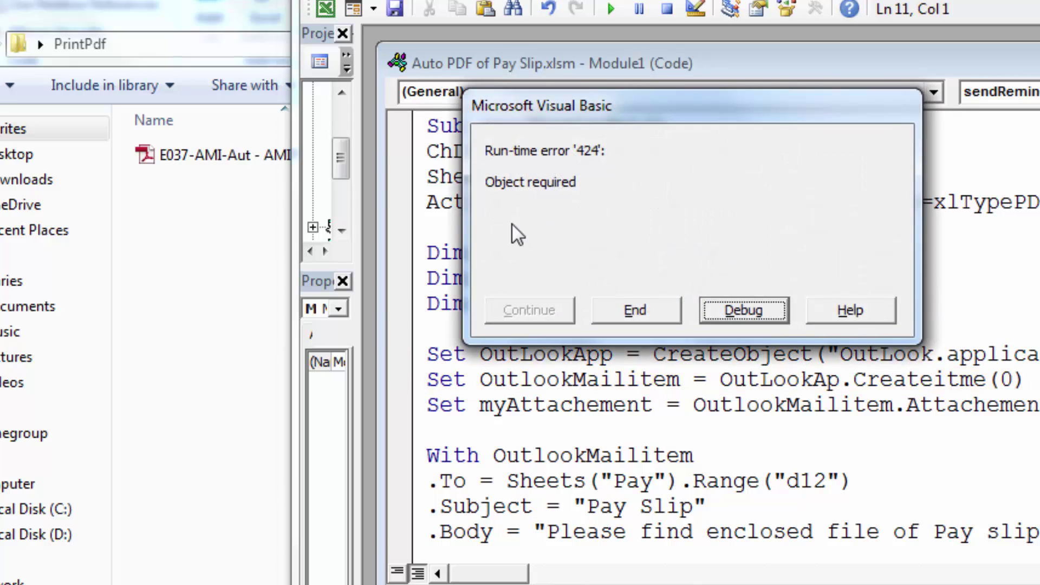
# - Reset the run and fix the typos OutLookAp to OutLookApp and Createitme to CreateItem
pyautogui.click(740, 304)
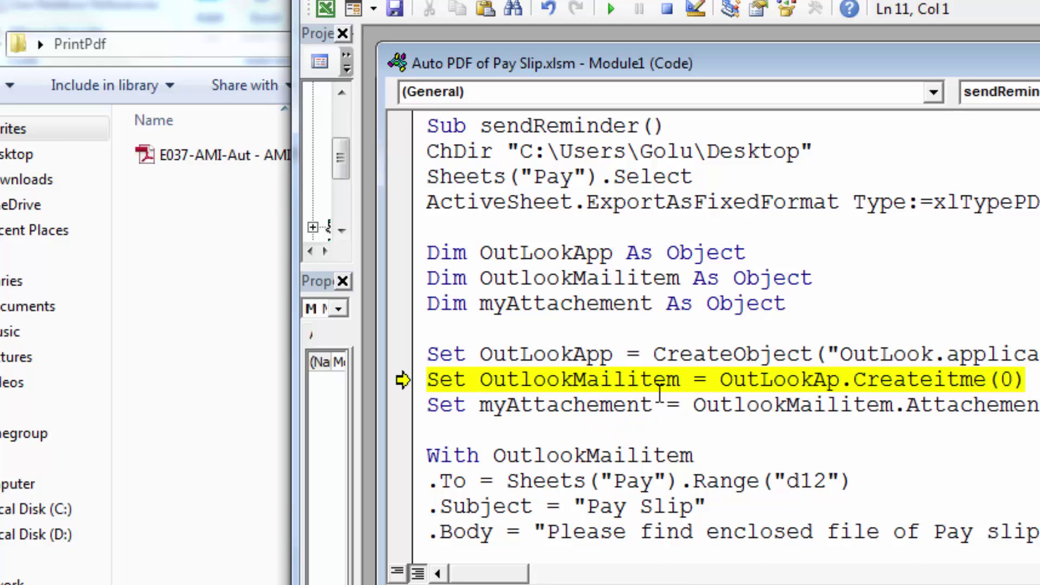
pyautogui.click(838, 382)
pyautogui.click(671, 12)
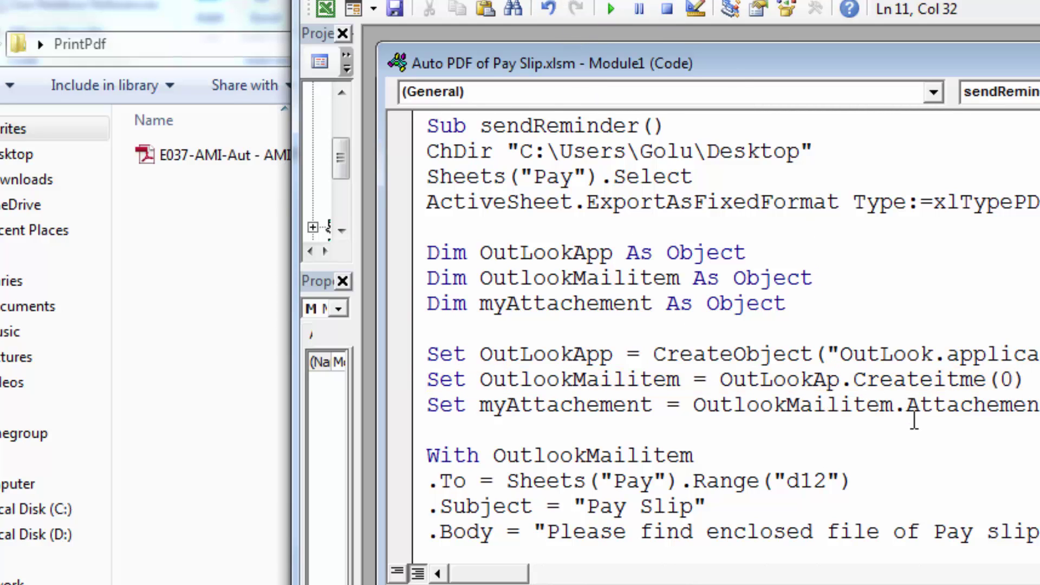
pyautogui.write('p')
pyautogui.click(873, 422)
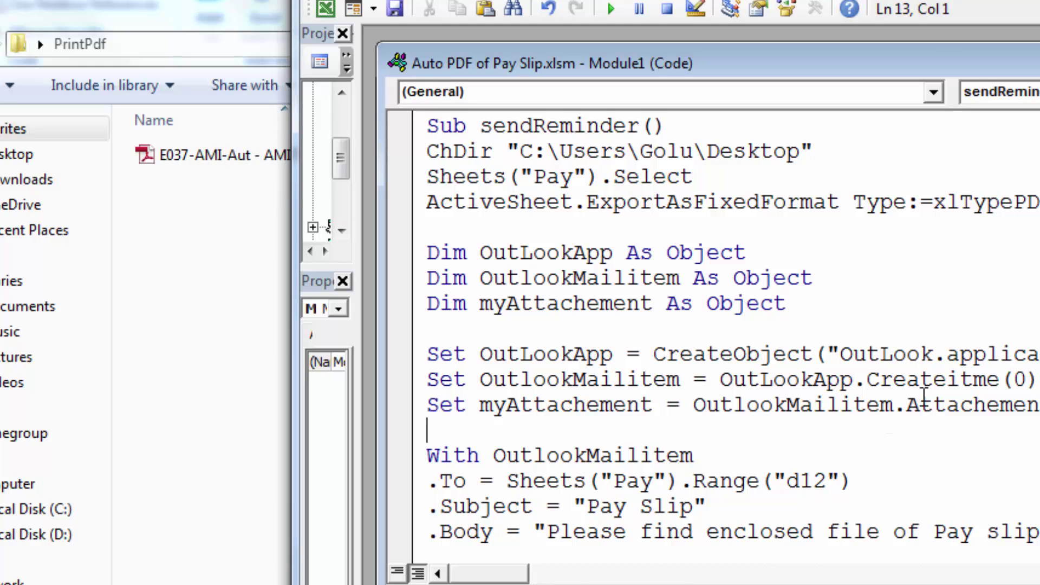
pyautogui.click(999, 380)
pyautogui.press('BackSpace')
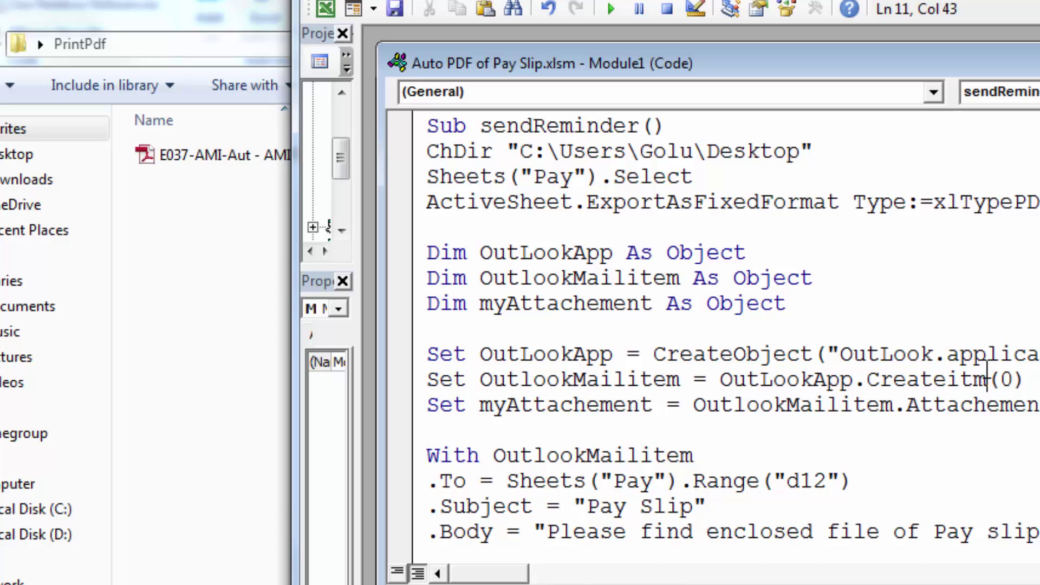
pyautogui.press('BackSpace')
pyautogui.write('em')
pyautogui.click(891, 403)
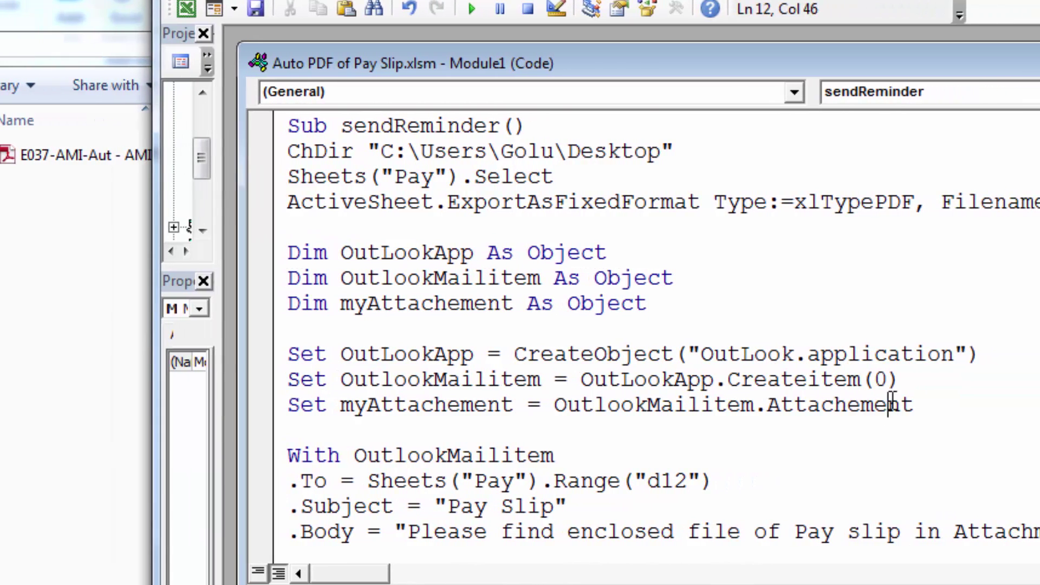
# - Step through sendReminder again with F8 up to the attachment line
pyautogui.click(568, 250)
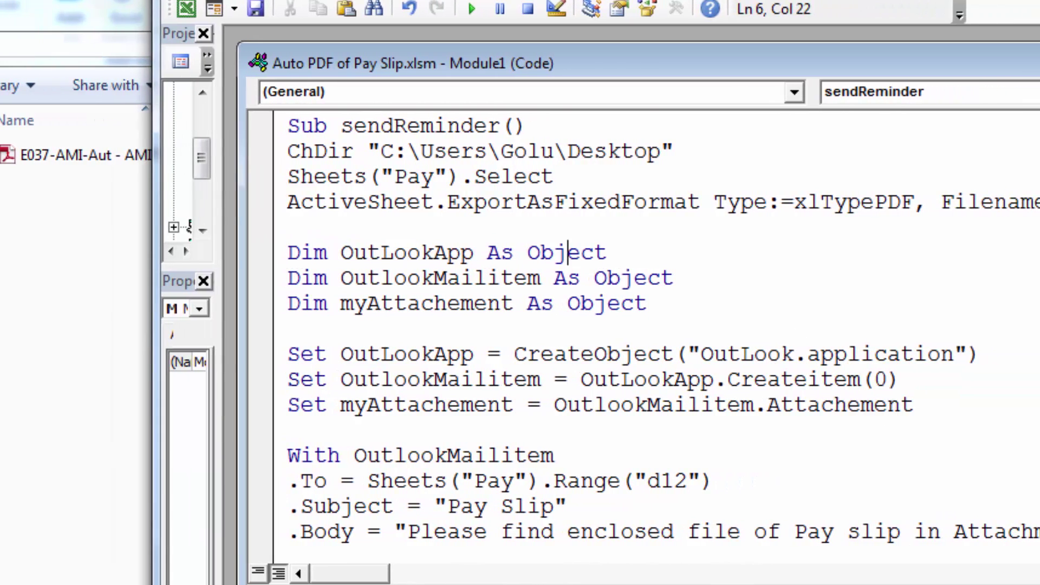
pyautogui.press('F8')
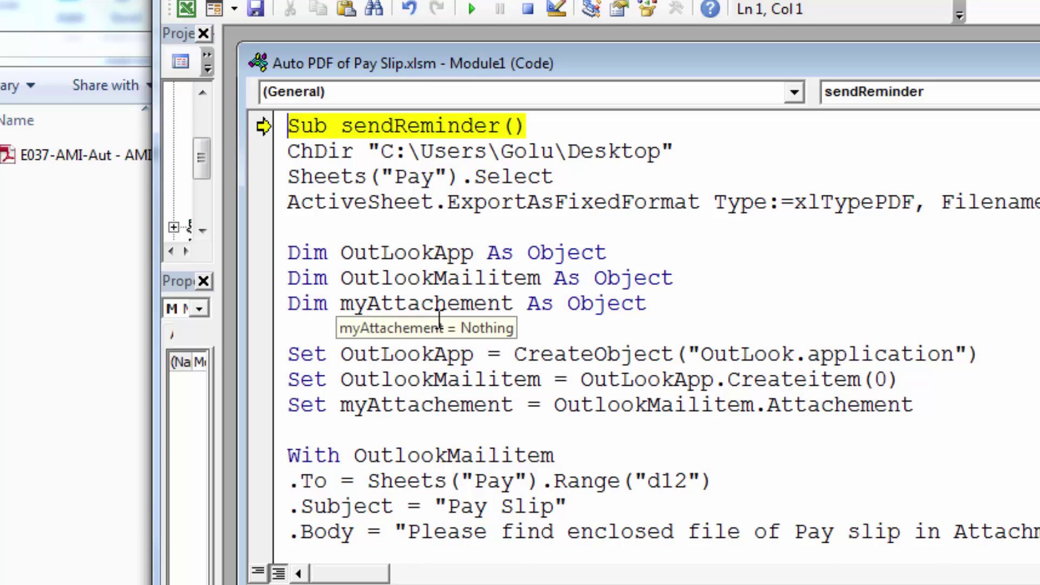
pyautogui.press('F8')
pyautogui.press('F8')
pyautogui.press('F8')
pyautogui.press('F8')
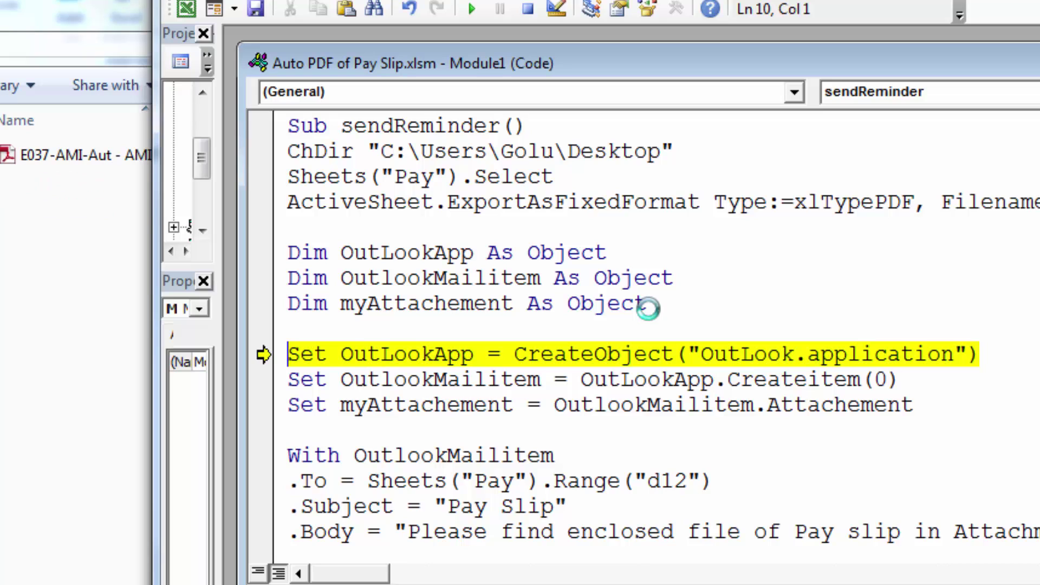
pyautogui.press('F8')
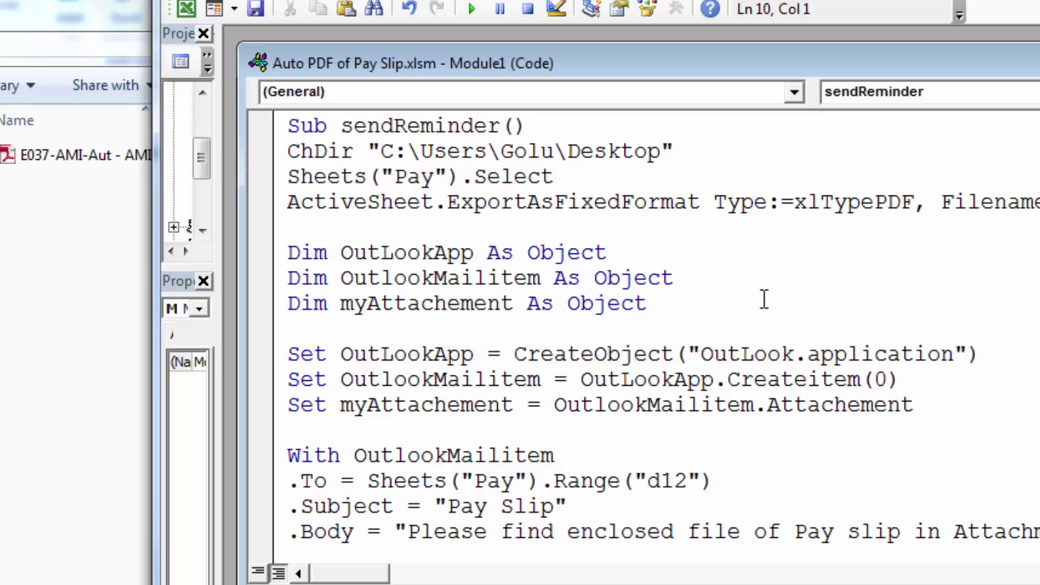
pyautogui.press('F8')
pyautogui.press('F8')
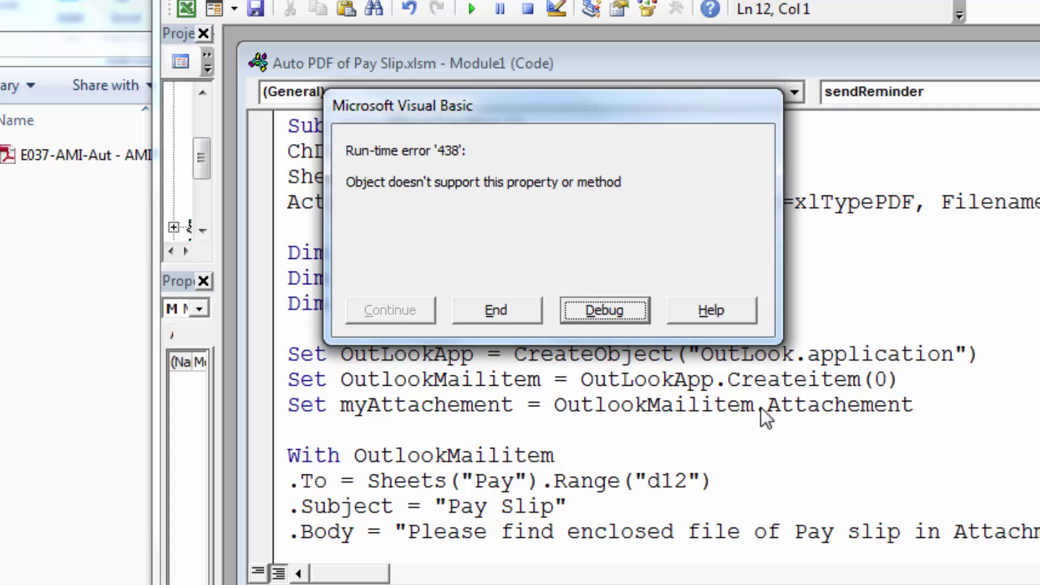
# - Reset, correct the attachment call to OutLookMailItem.Attachments, and restart stepping with F8
pyautogui.click(617, 310)
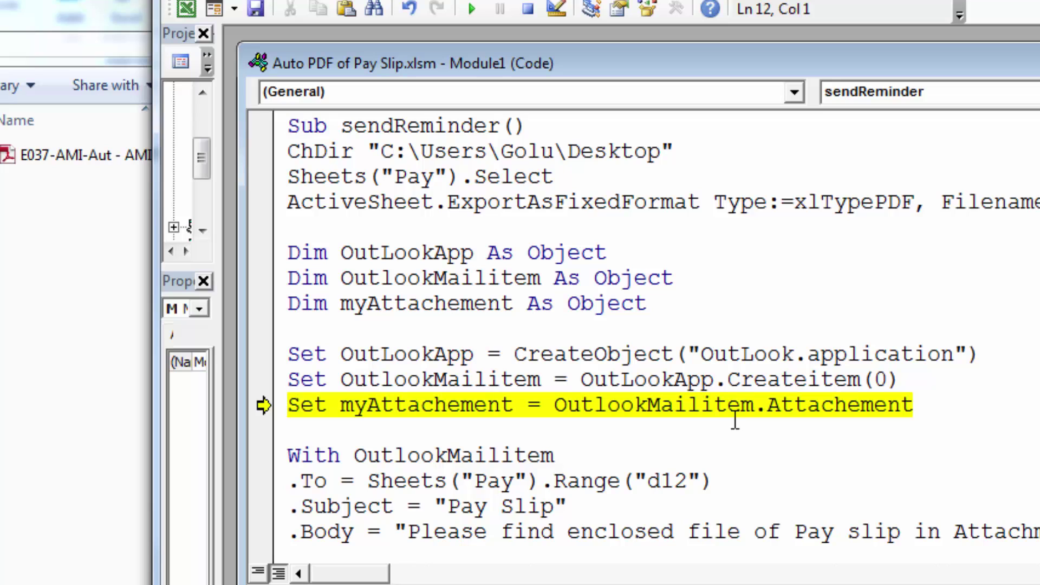
pyautogui.click(916, 405)
pyautogui.click(527, 9)
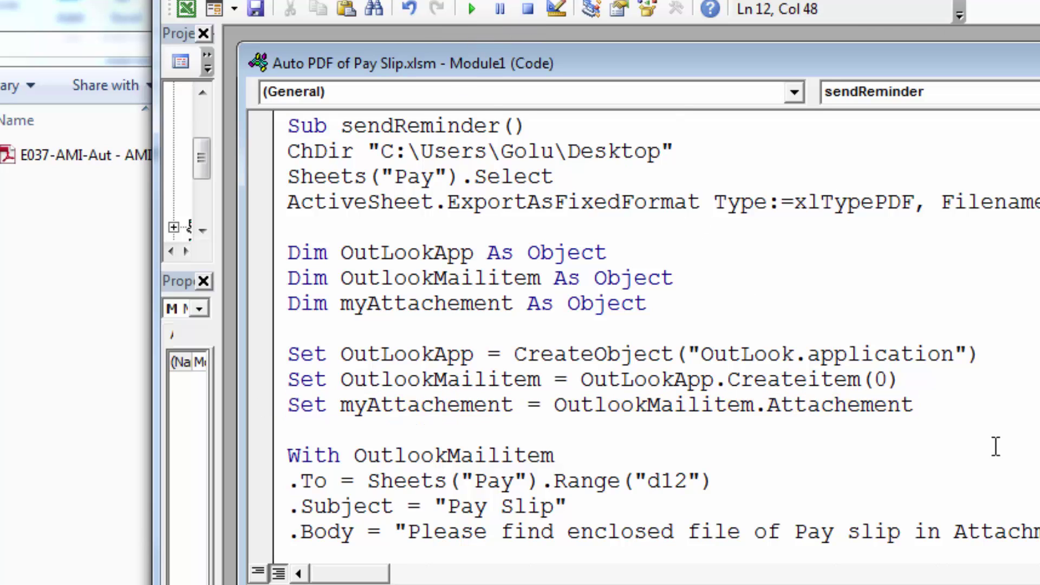
pyautogui.write('s')
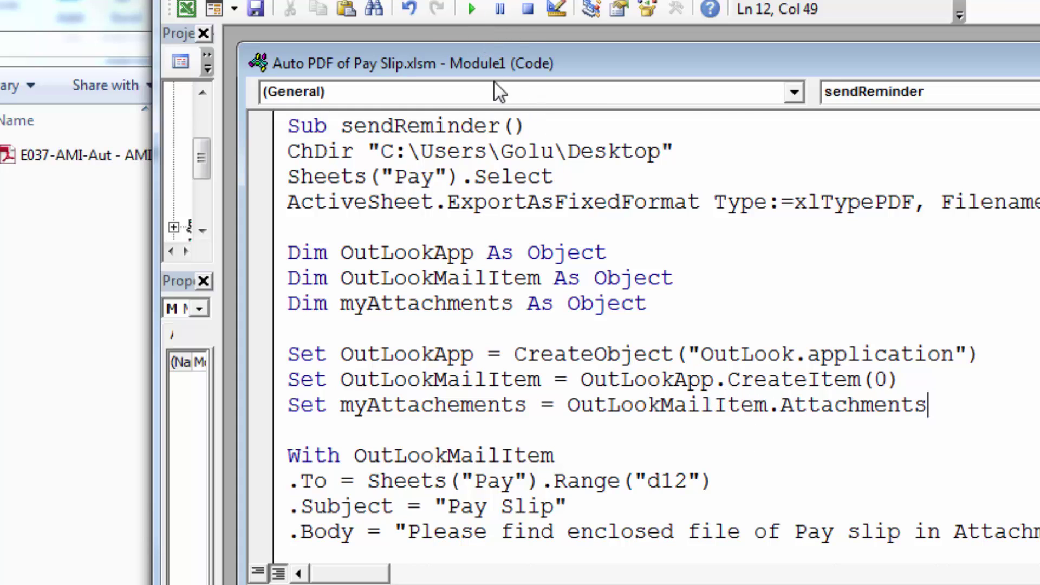
pyautogui.click(504, 177)
pyautogui.press('F8')
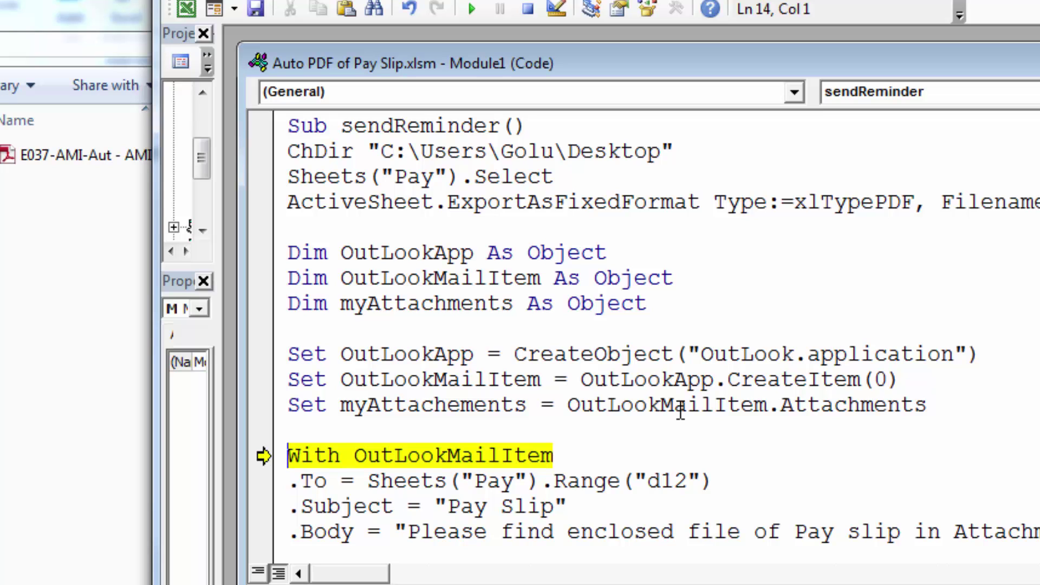
# - Step through the To, Subject, Body and attachment lines, then dismiss 'PDF file generateed successfully'
pyautogui.scroll(-1, 681, 411)
pyautogui.scroll(-1, 680, 410)
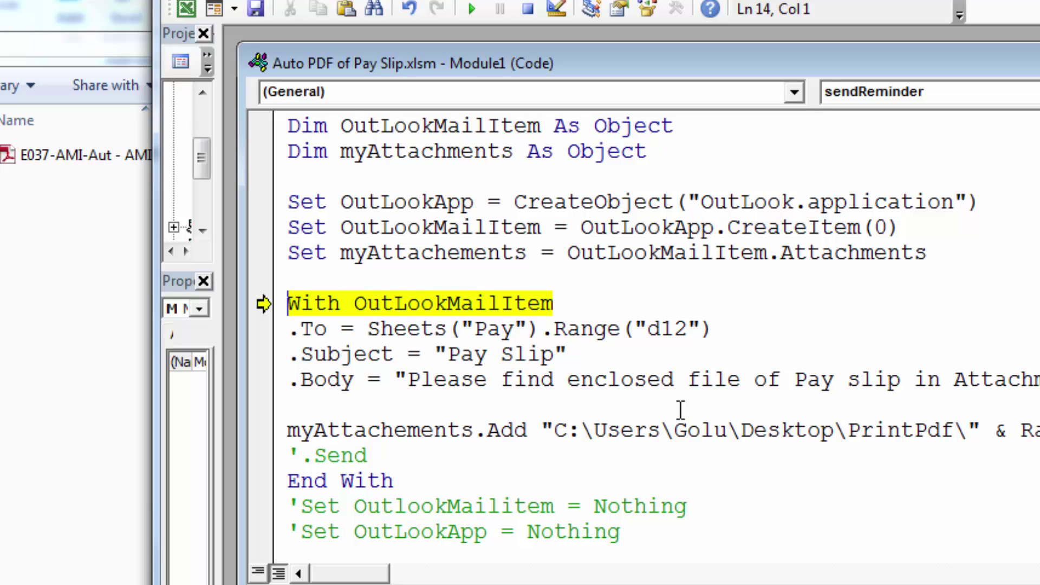
pyautogui.press('F8')
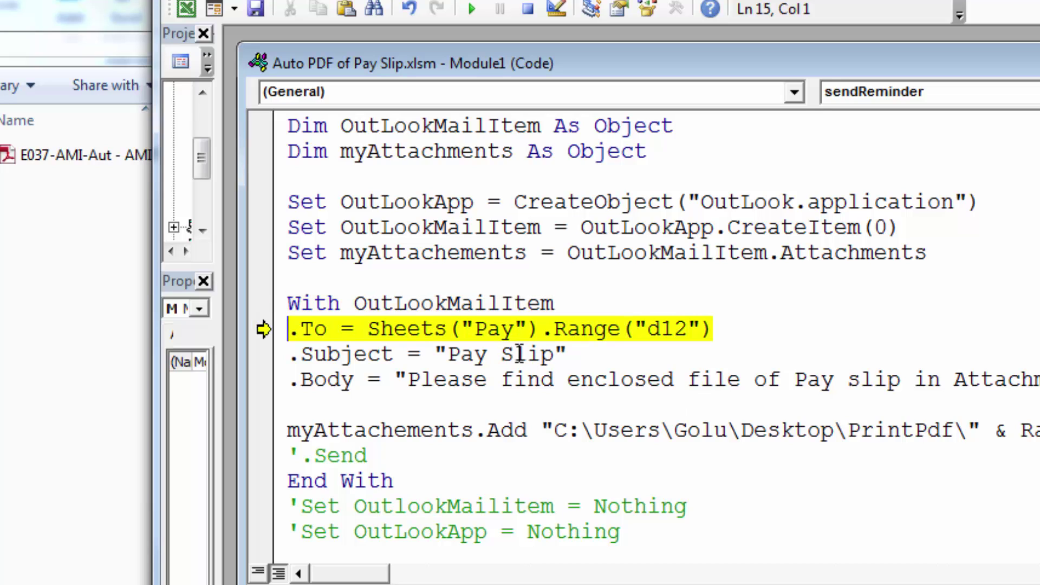
pyautogui.press('F8')
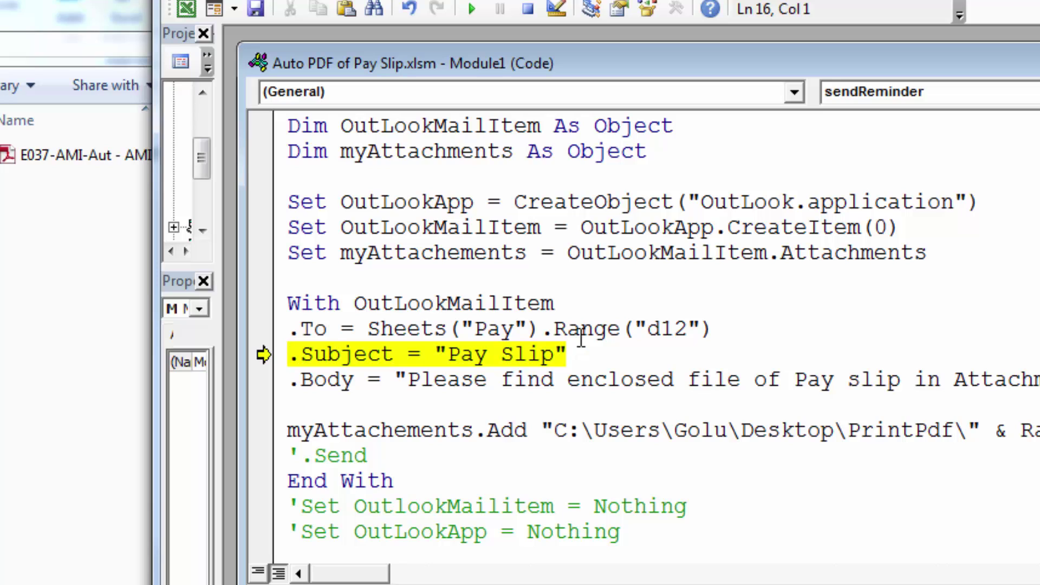
pyautogui.press('F8')
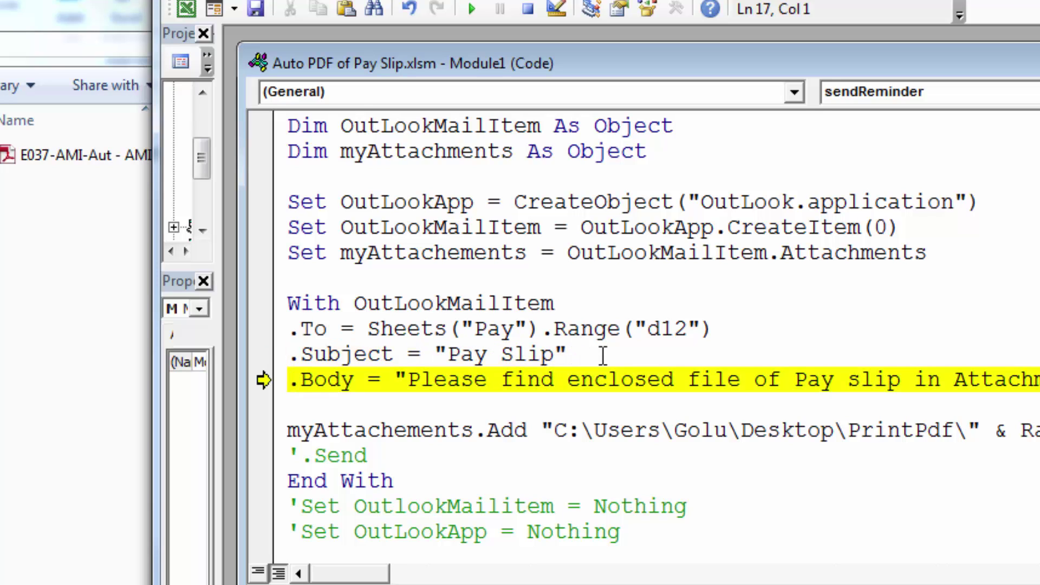
pyautogui.press('F8')
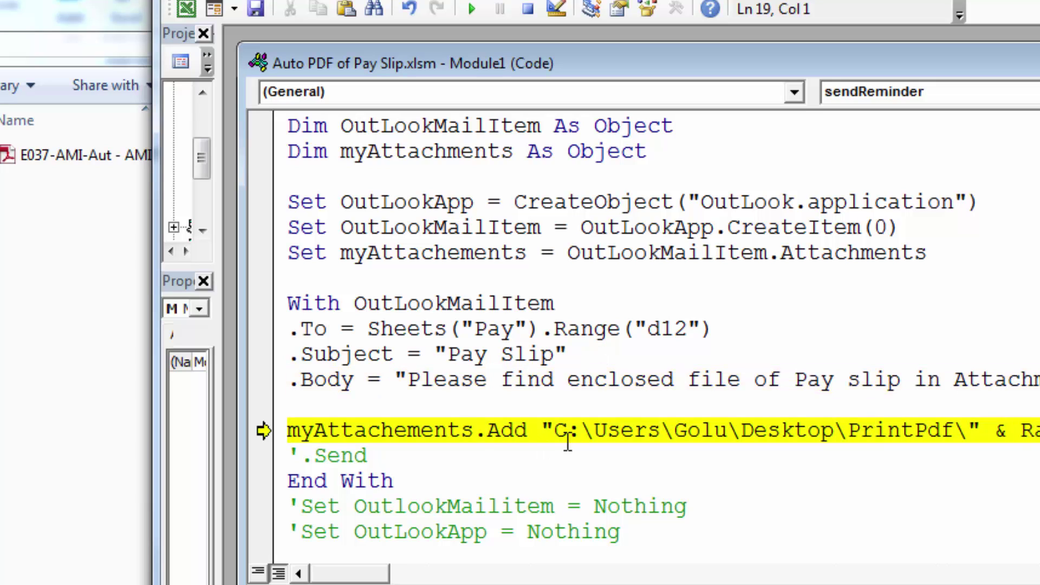
pyautogui.press('F8')
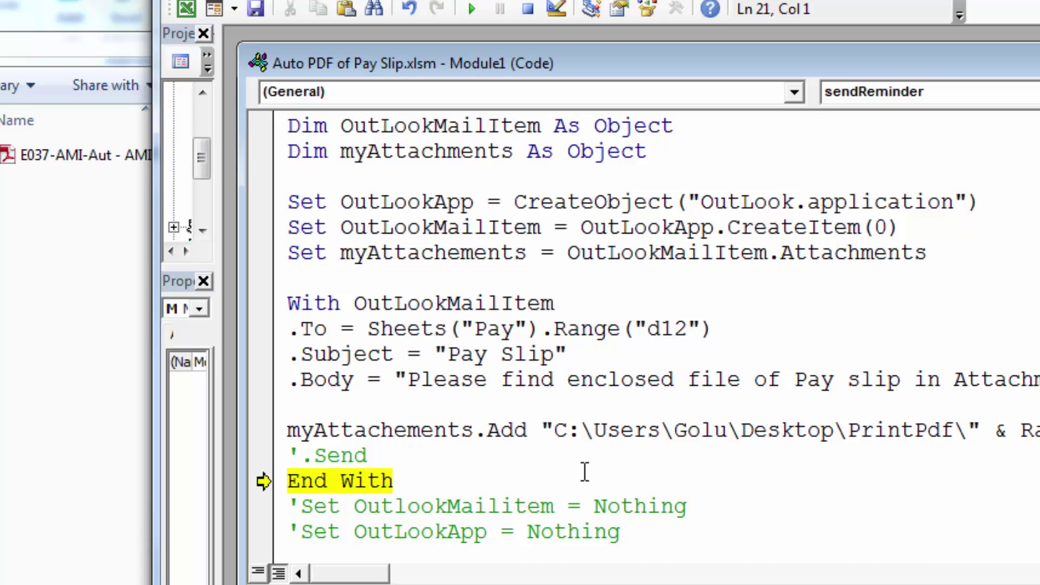
pyautogui.press('F8')
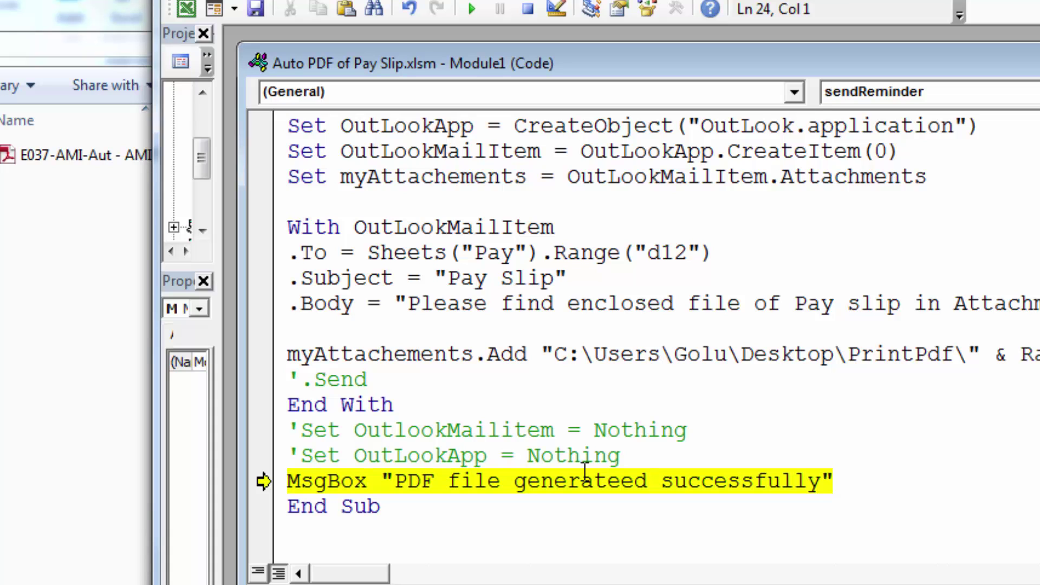
pyautogui.press('F8')
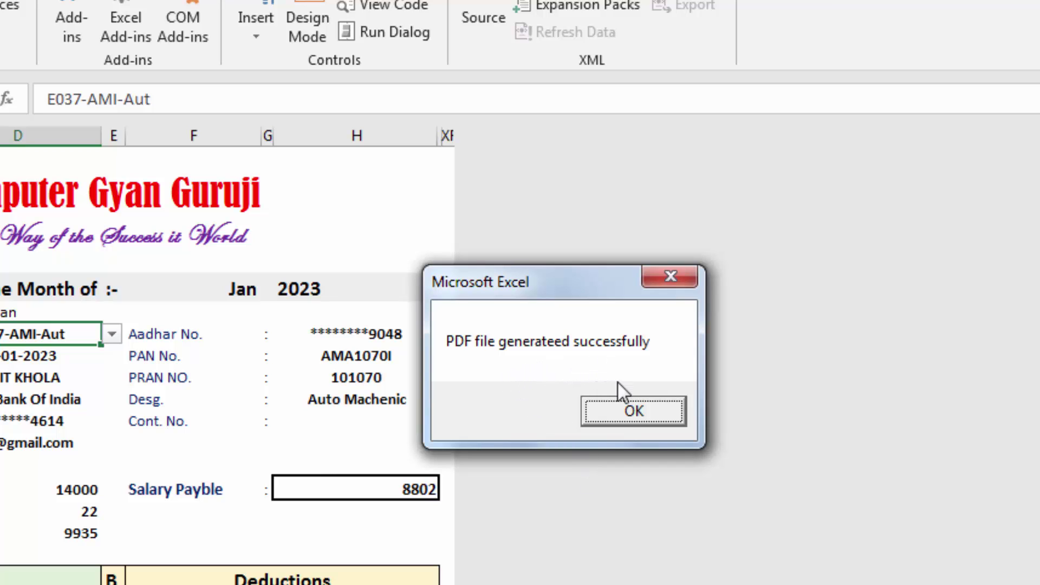
pyautogui.click(621, 411)
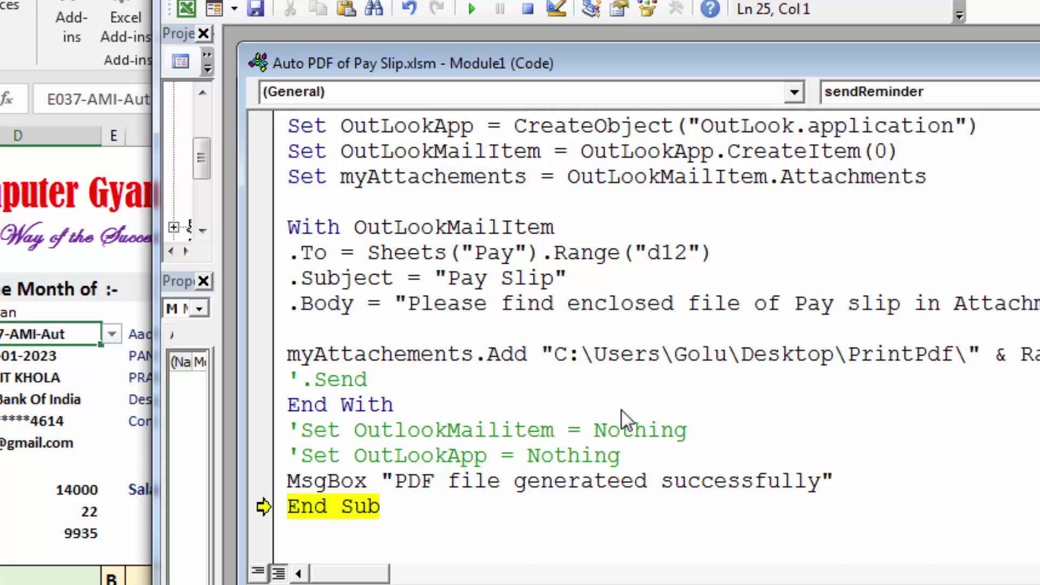
# - Finish the current macro run and uncomment the .Send line so the email is actually sent
pyautogui.press('F8')
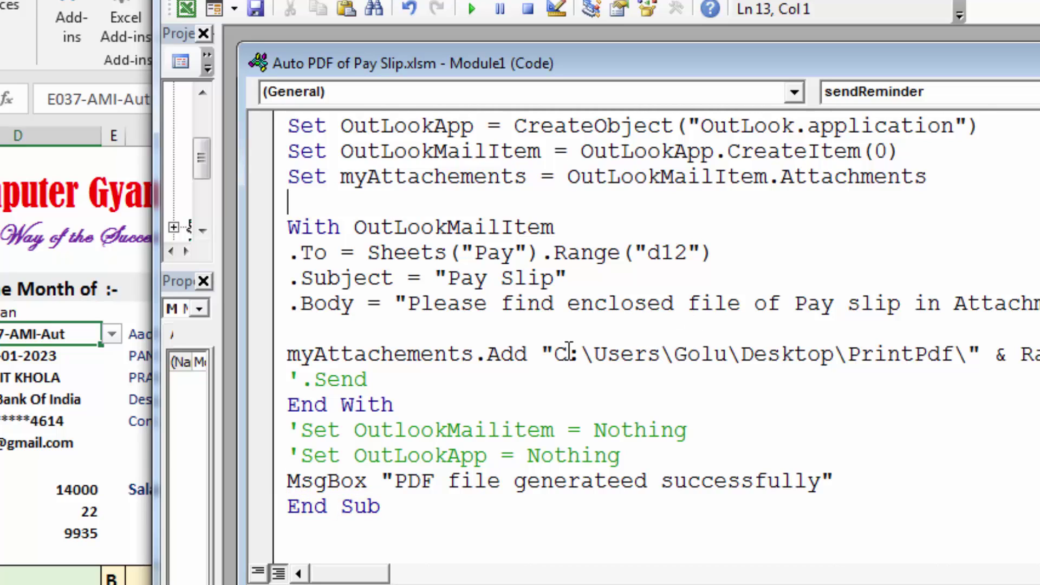
pyautogui.click(301, 380)
pyautogui.press('BackSpace')
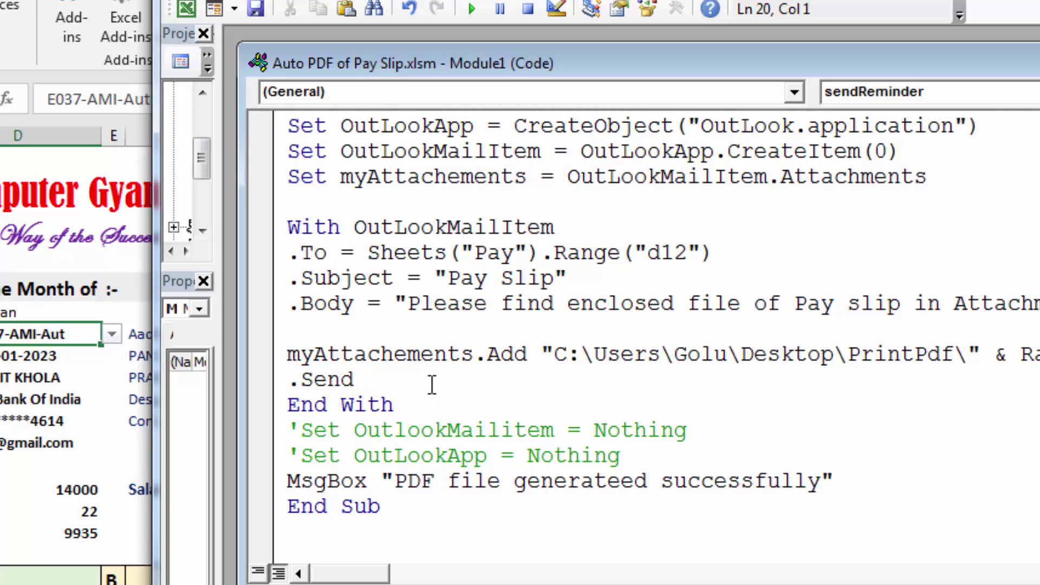
pyautogui.click(434, 379)
# - Rerun the macro with F5, acknowledge the PDF-generated message, and check Outlook
pyautogui.click(443, 406)
pyautogui.click(469, 7)
pyautogui.press('F5')
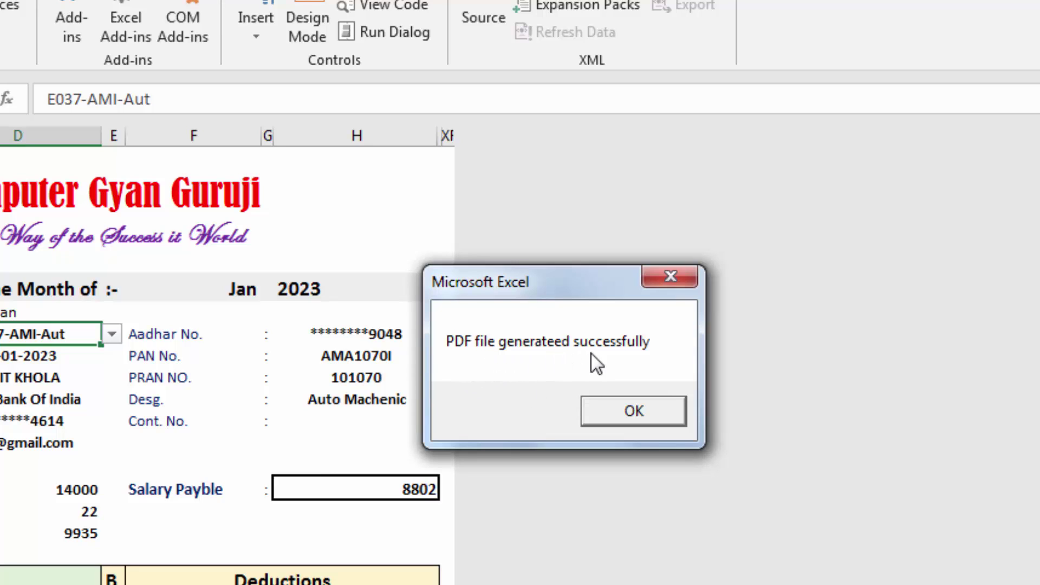
pyautogui.click(635, 411)
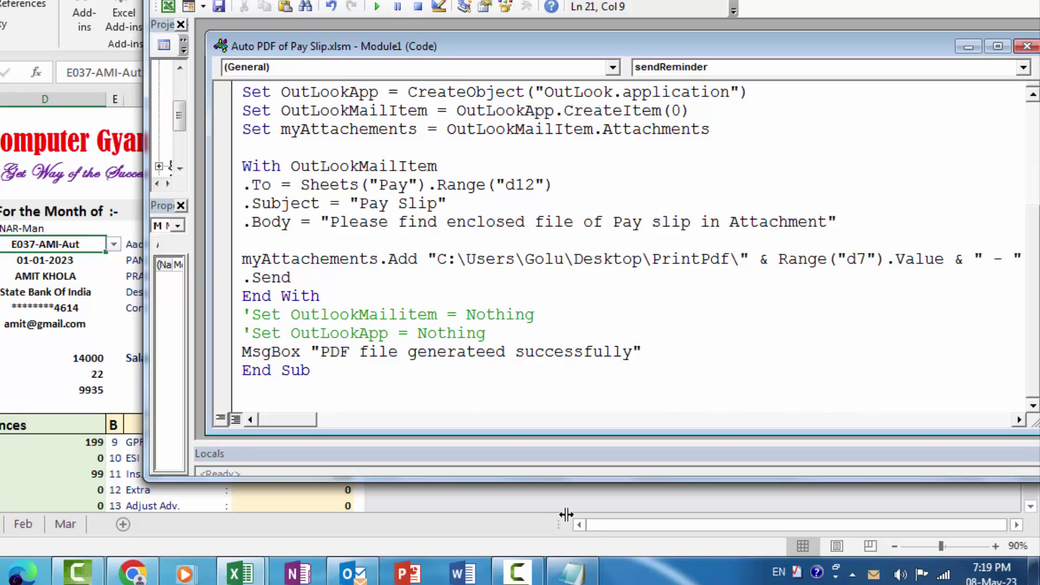
pyautogui.click(351, 573)
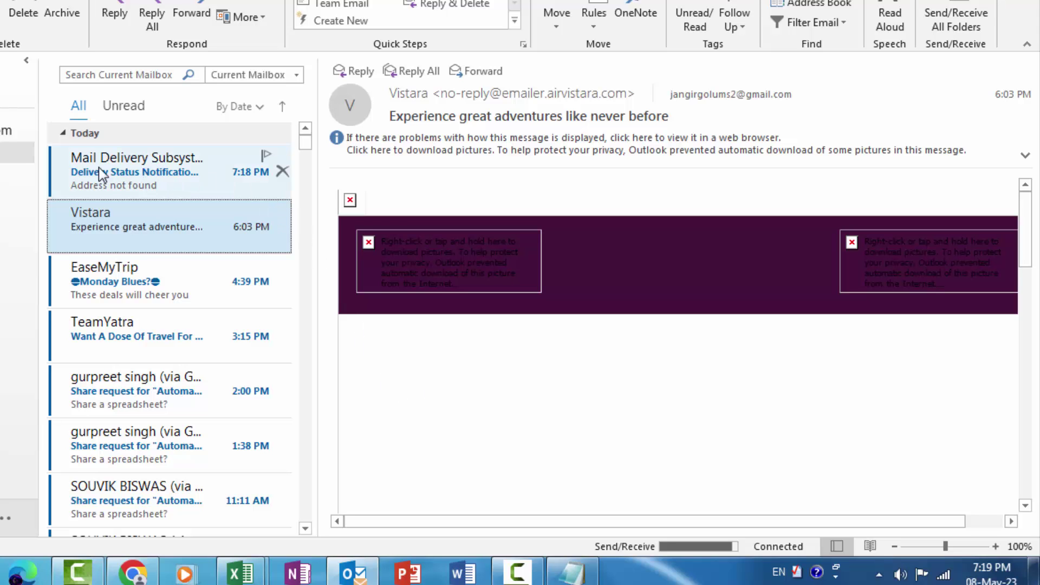
pyautogui.moveTo(252, 124)
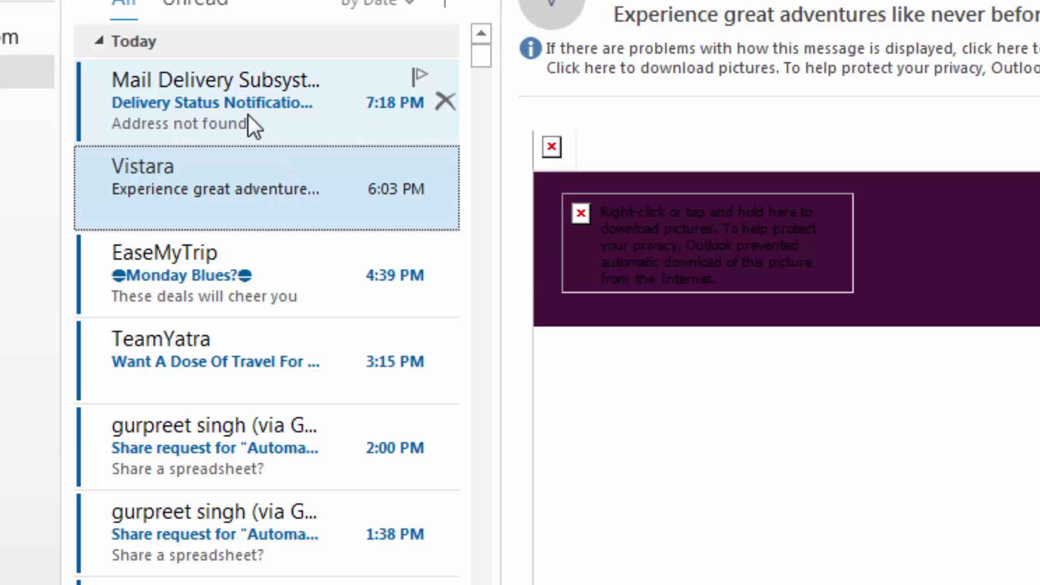
# - Open the Mail Delivery Subsystem's 'Address not found' bounce notification
pyautogui.click(222, 97)
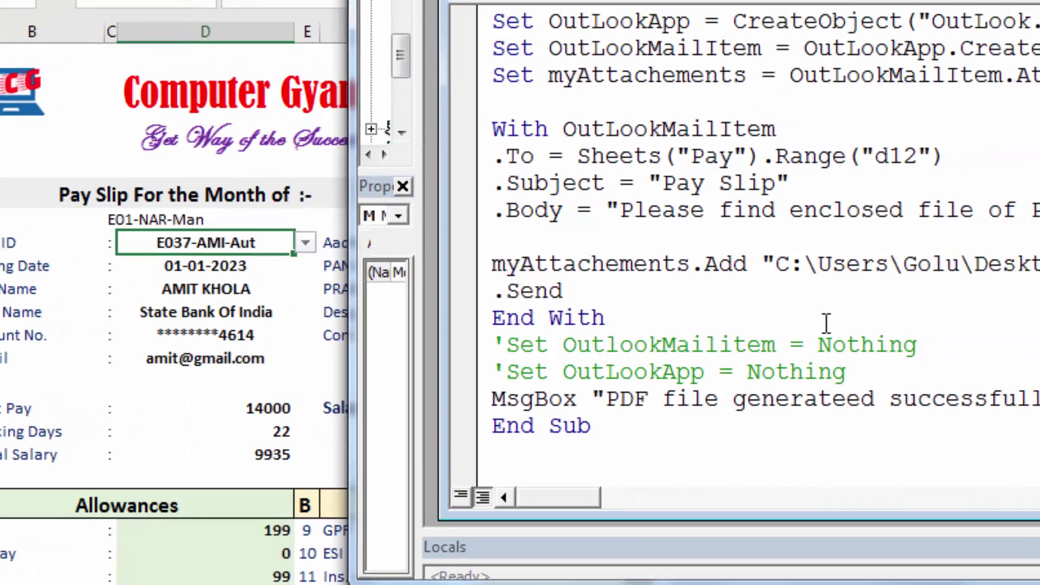
# - Review the macro code, then return to Excel's January 2023 Salary Detail sheet
pyautogui.scroll(3, 595, 367)
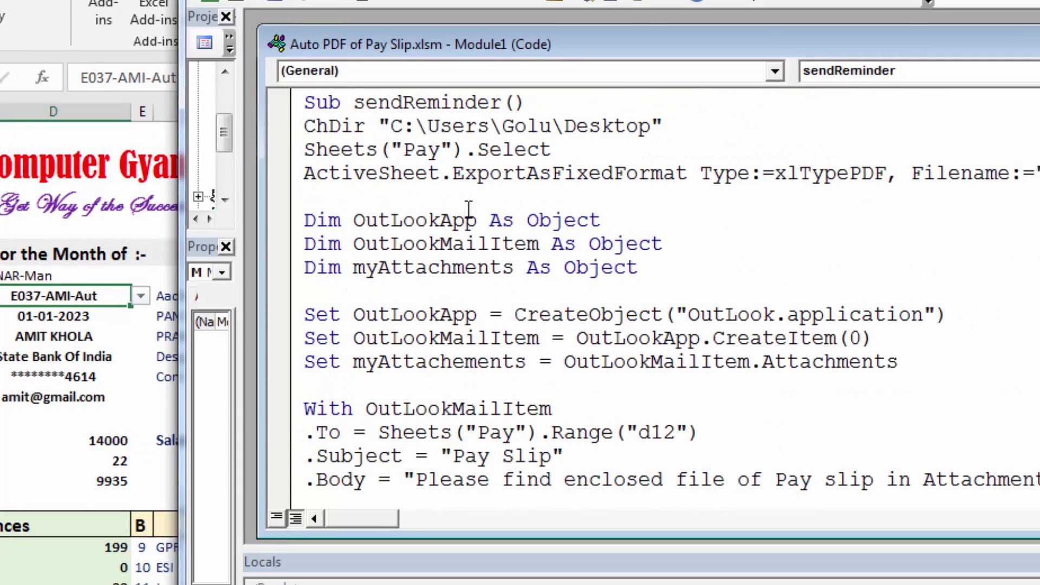
pyautogui.scroll(-2, 531, 381)
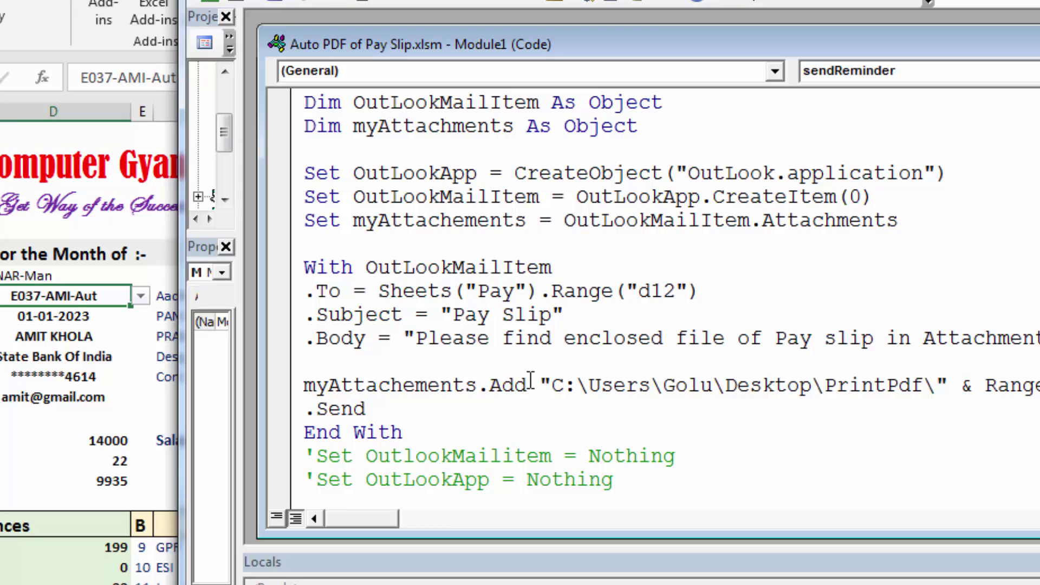
pyautogui.scroll(2, 531, 380)
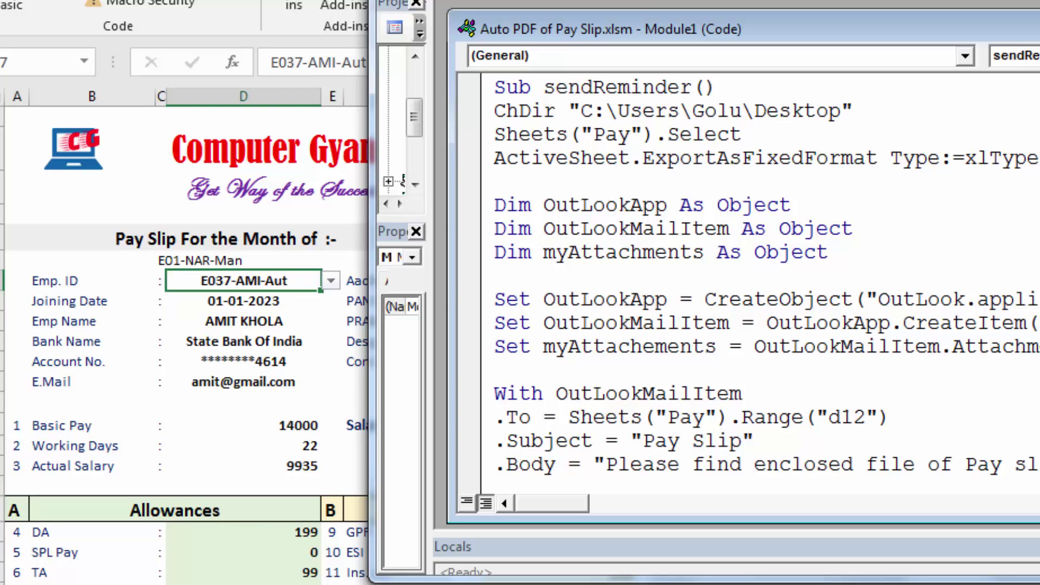
pyautogui.hotkey('alt', 'F11')
pyautogui.hotkey('ctrl', 'pagedown')
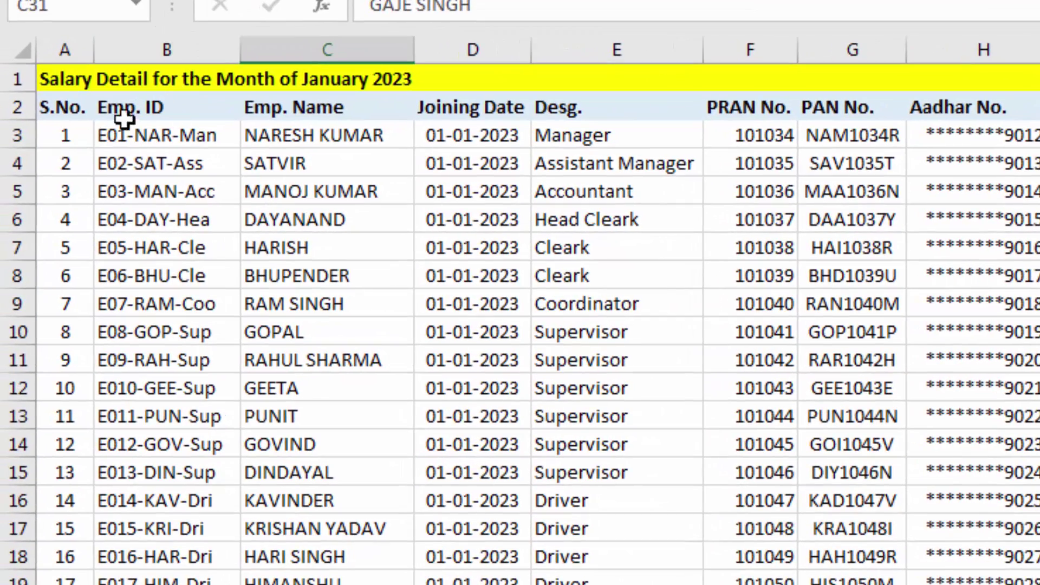
# - Check the last employee ID formula in B43, then return to the Pay Slip sheet and macro editor
pyautogui.scroll(-6, 135, 295)
pyautogui.scroll(-6, 136, 312)
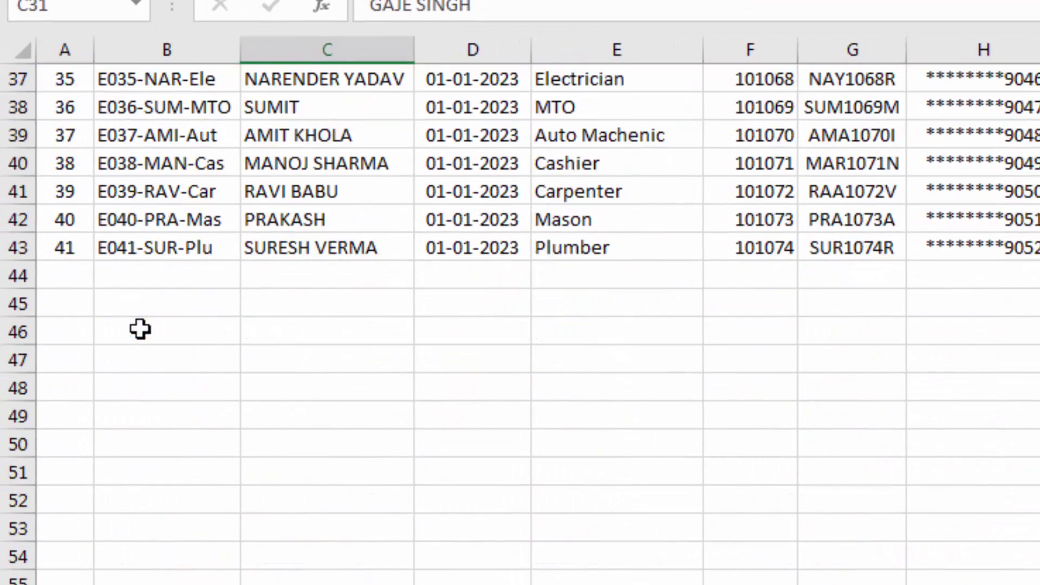
pyautogui.click(140, 250)
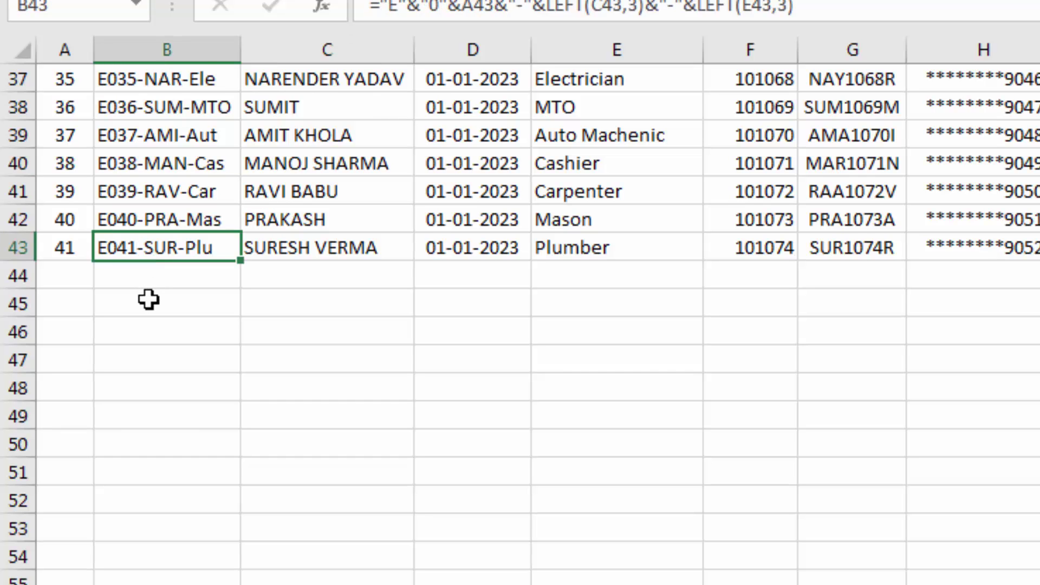
pyautogui.scroll(8, 227, 300)
pyautogui.scroll(4, 230, 233)
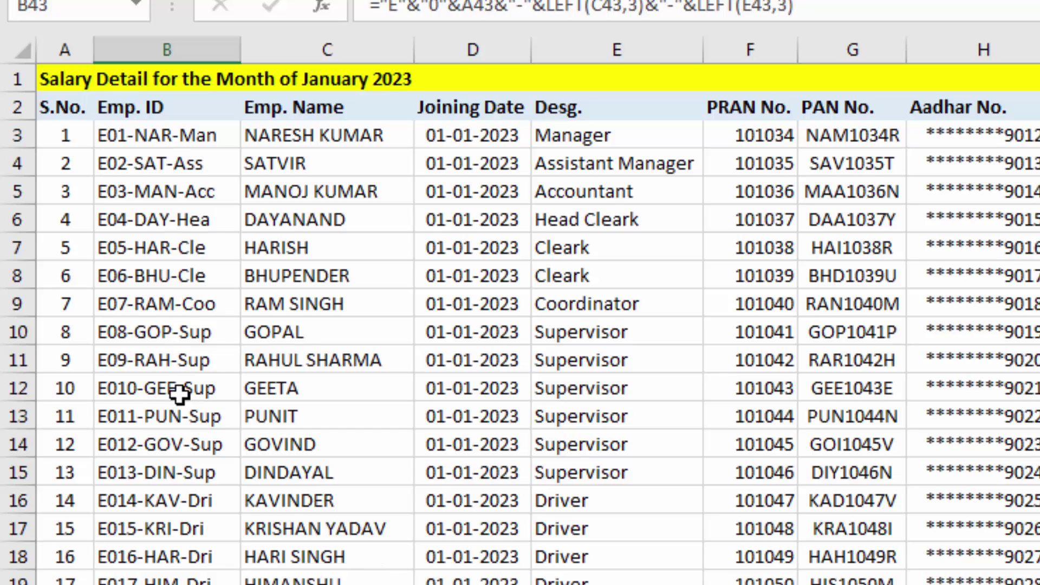
pyautogui.hotkey('ctrl', 'pagedown')
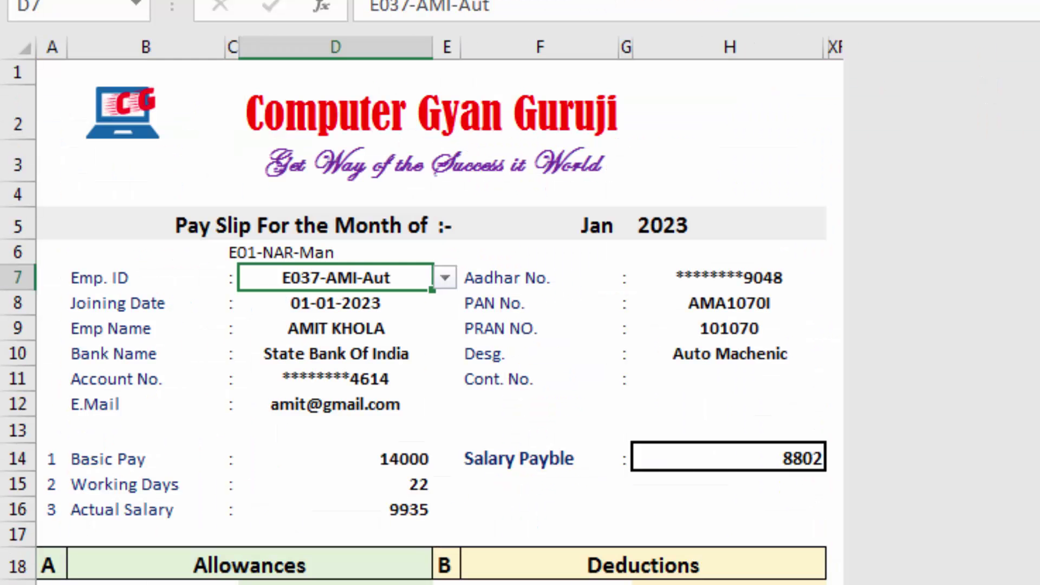
pyautogui.click(845, 564)
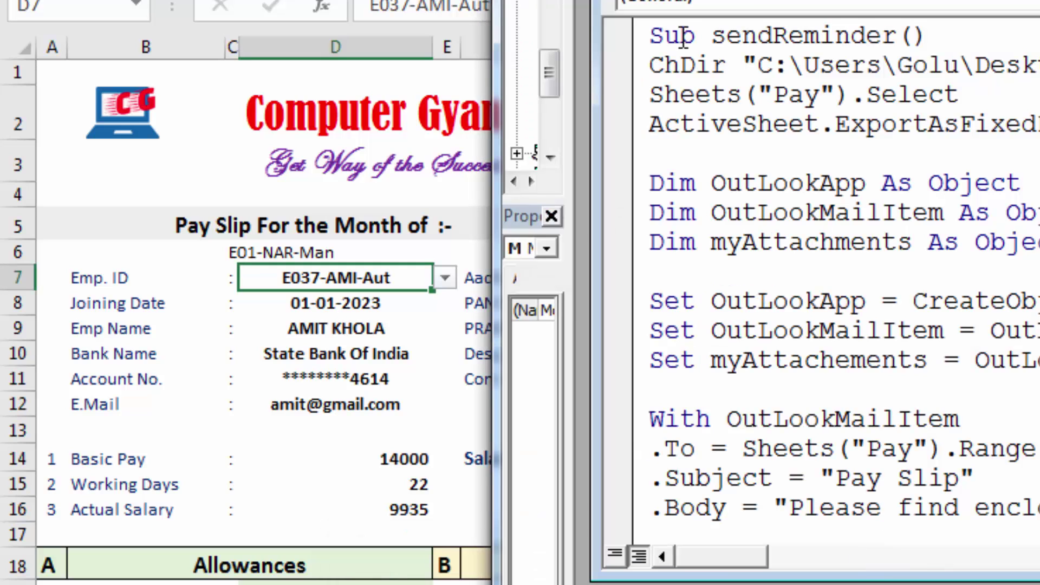
# - Paste a copy of sendReminder below the original and rename it sendReminderBulk
pyautogui.moveTo(650, 36); pyautogui.dragTo(989, 556)
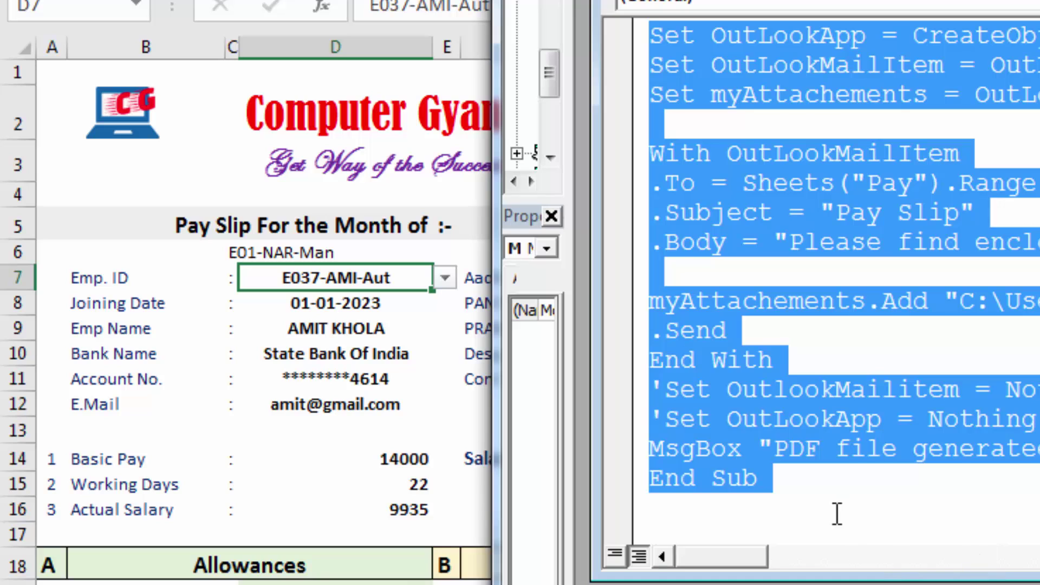
pyautogui.click(831, 495)
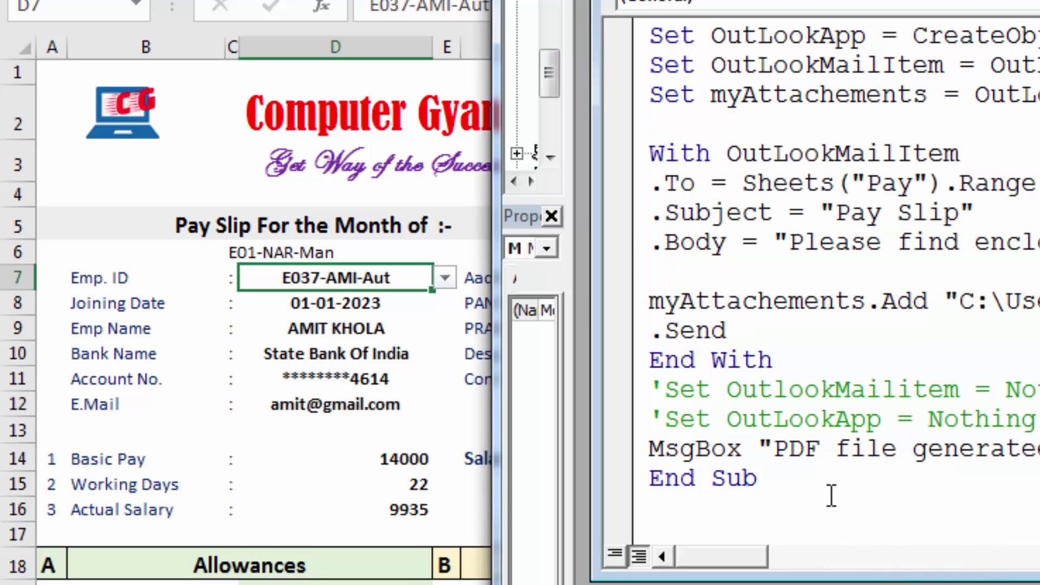
pyautogui.hotkey('ctrl', 'v')
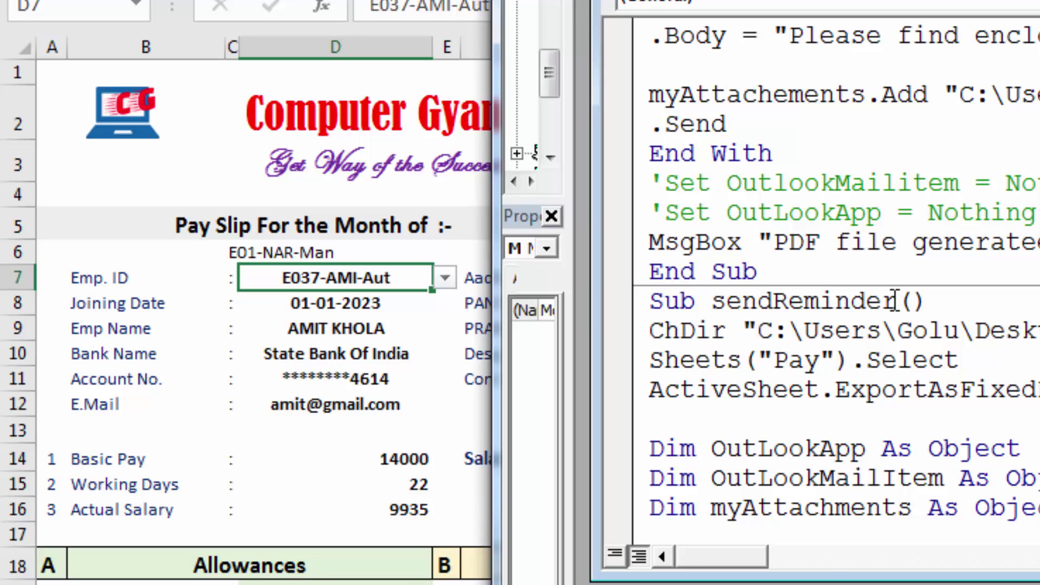
pyautogui.moveTo(896, 301); pyautogui.dragTo(719, 301)
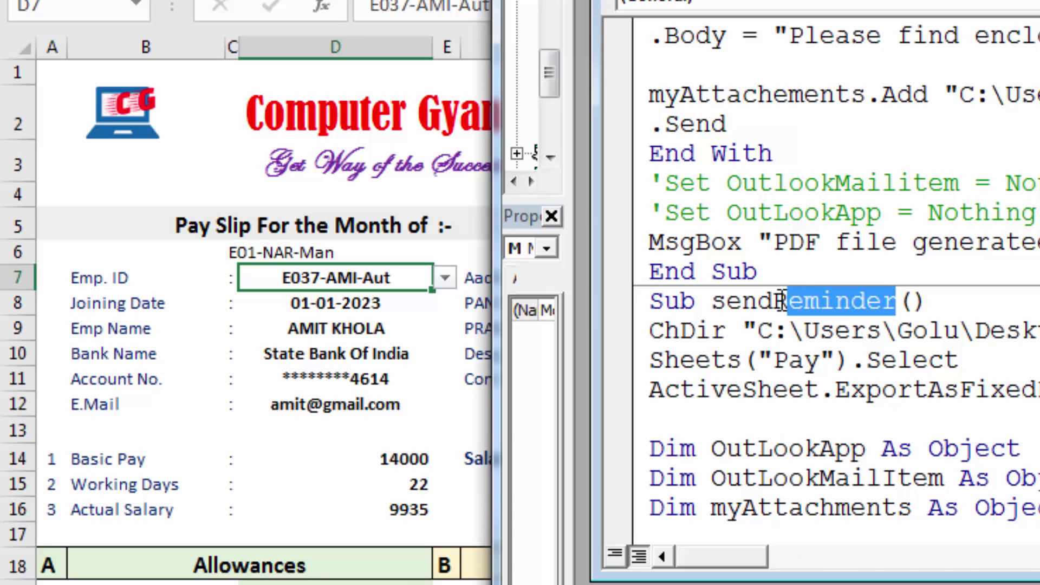
pyautogui.click(818, 301)
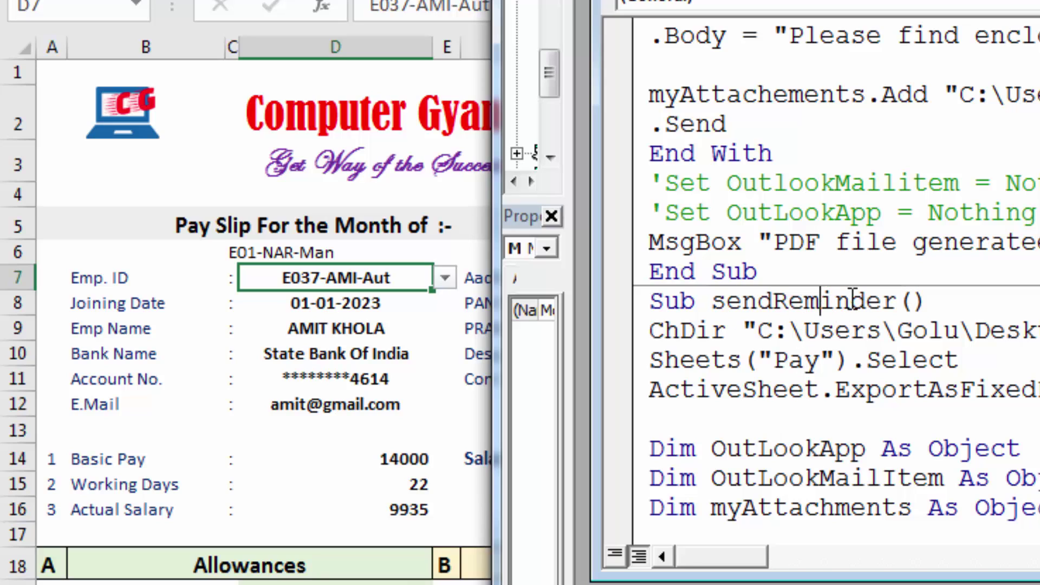
pyautogui.click(898, 302)
pyautogui.write('Bulk')
pyautogui.click(996, 351)
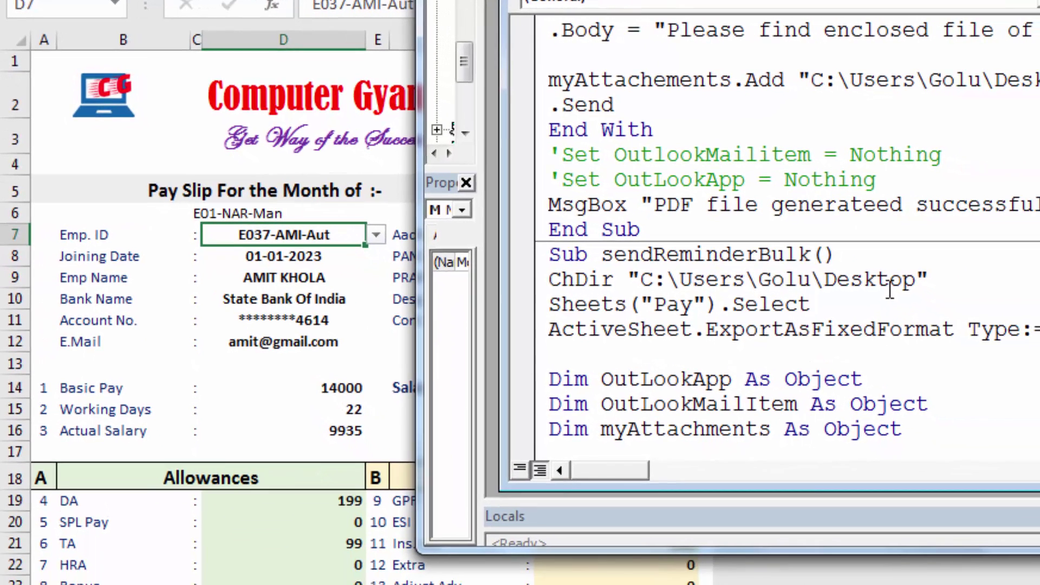
# - Move the three Dim declarations directly under sendReminderBulk's Sub line
pyautogui.scroll(-1, 890, 289)
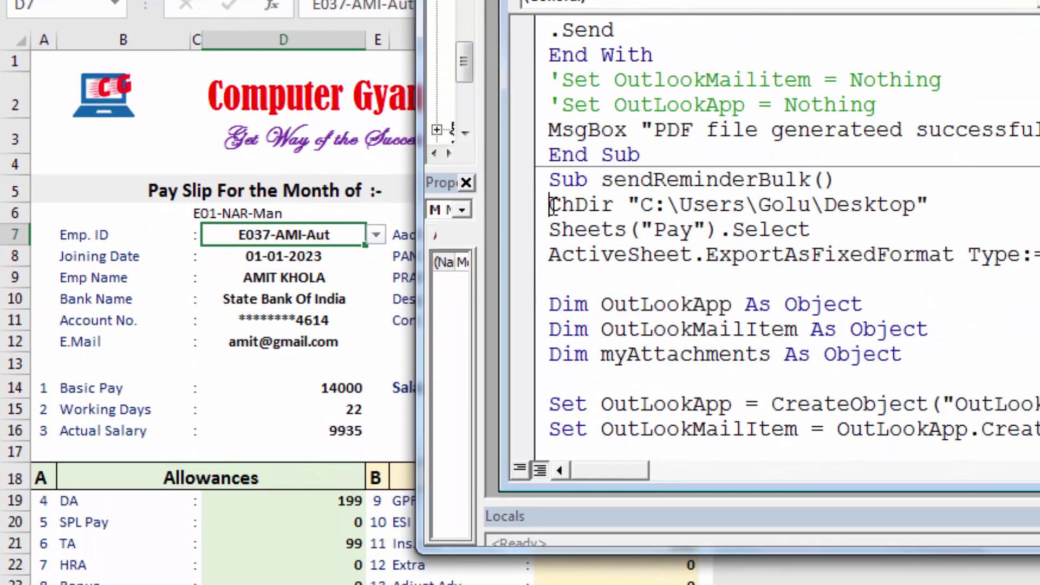
pyautogui.press('Return')
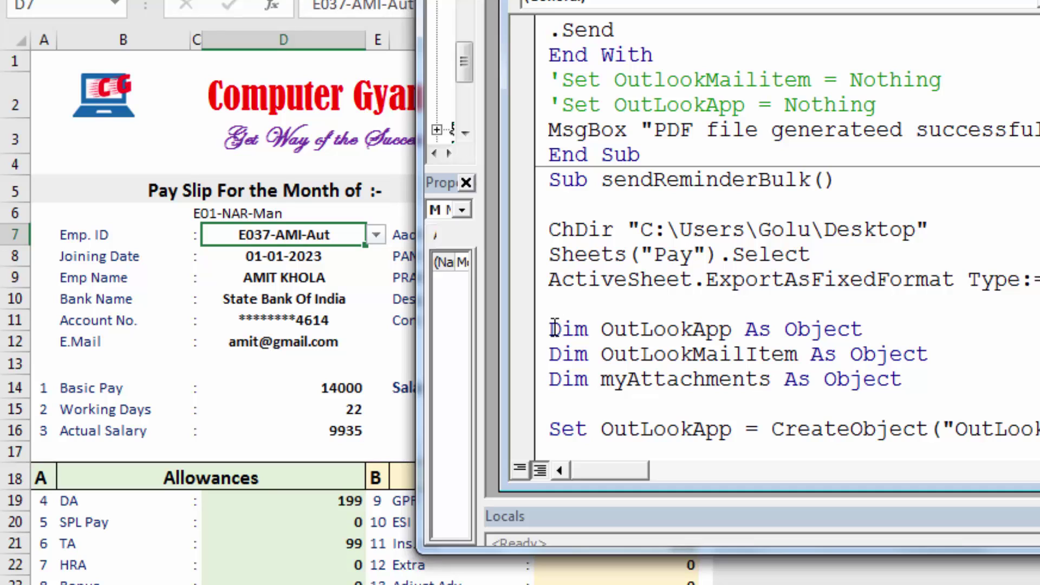
pyautogui.moveTo(549, 329); pyautogui.dragTo(915, 377)
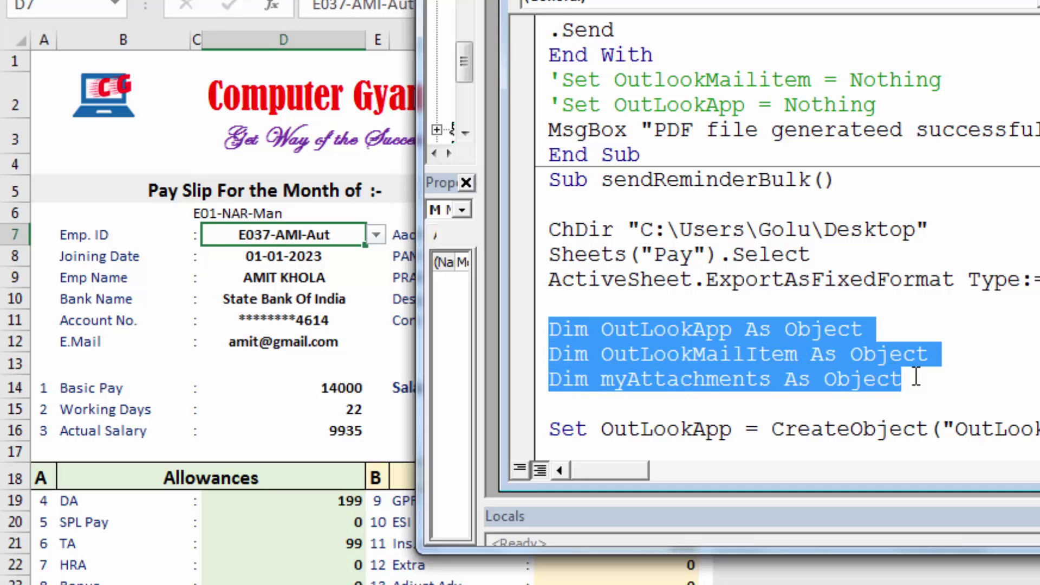
pyautogui.hotkey('ctrl', 'x')
pyautogui.click(667, 206)
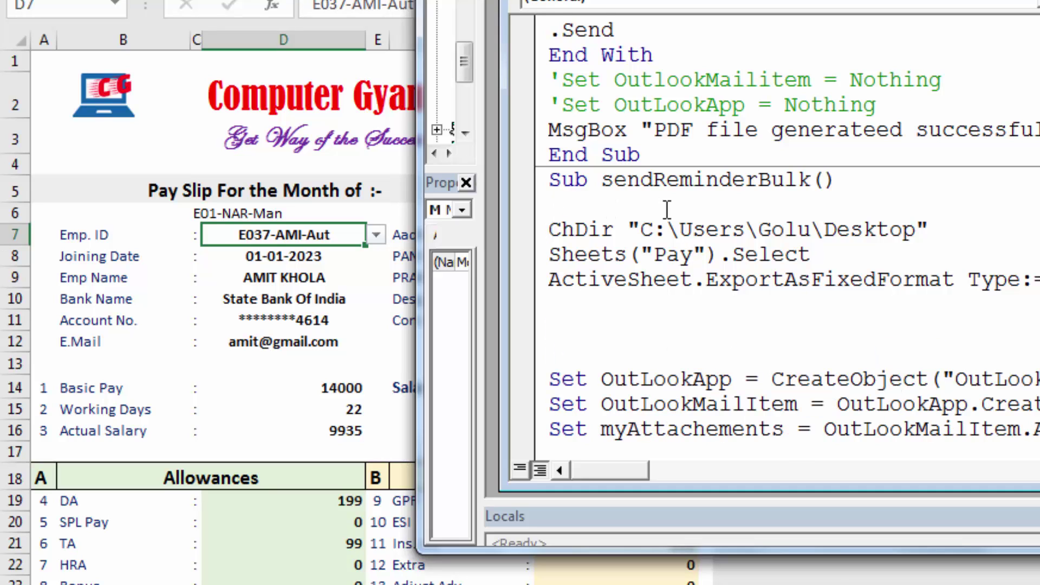
pyautogui.hotkey('ctrl', 'v')
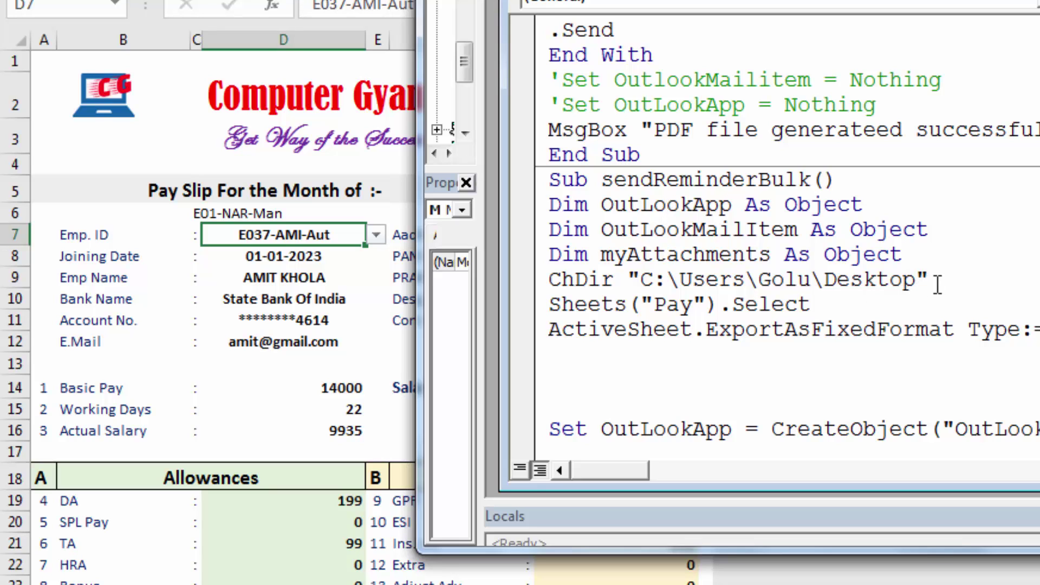
pyautogui.press('Return')
# - Export Sheets("Pay") directly instead of ActiveSheet, and delete the Select and ChDir lines
pyautogui.scroll(-1, 685, 304)
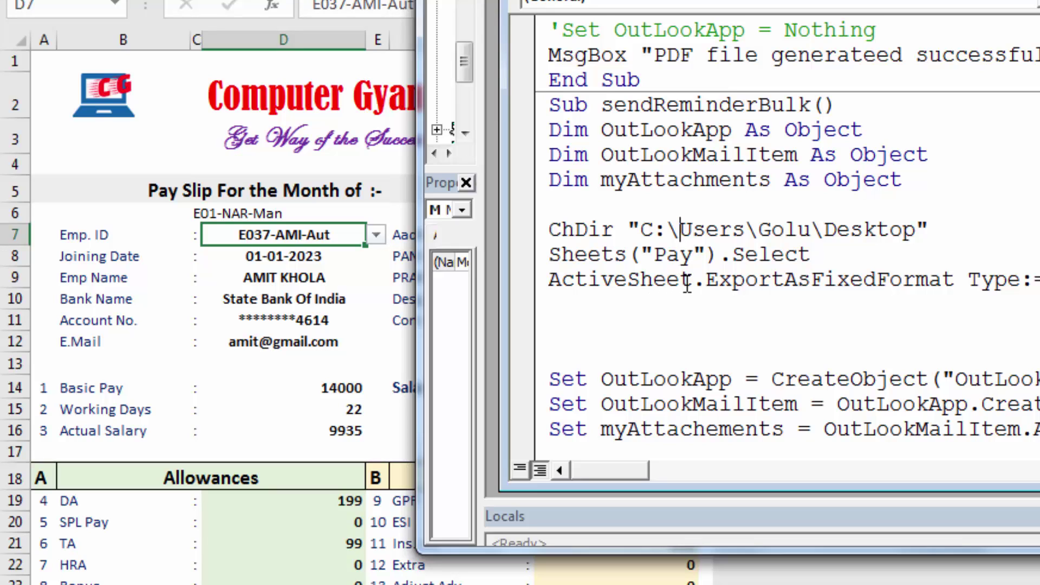
pyautogui.moveTo(692, 281); pyautogui.dragTo(550, 283)
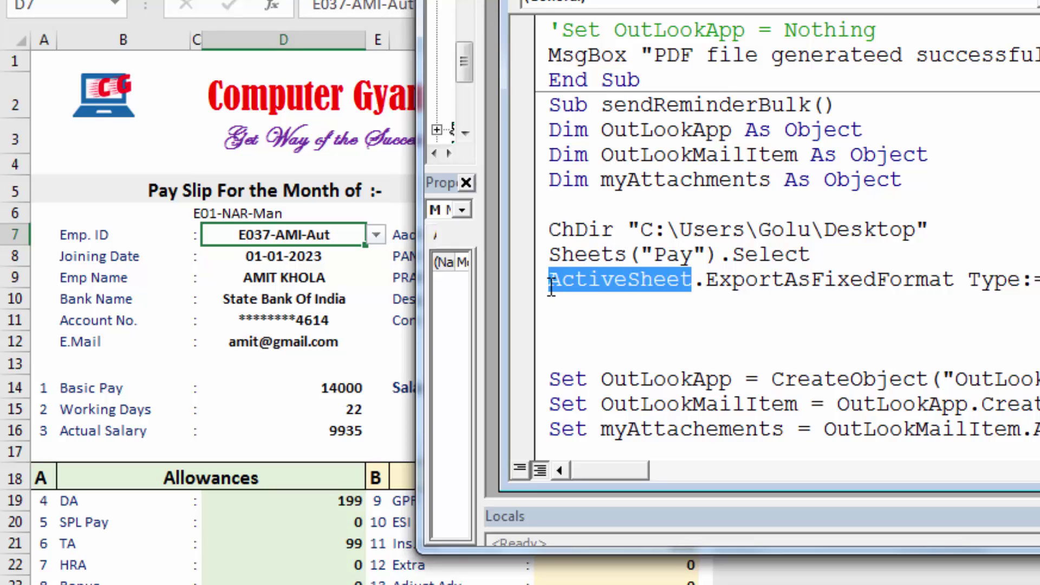
pyautogui.press('Delete')
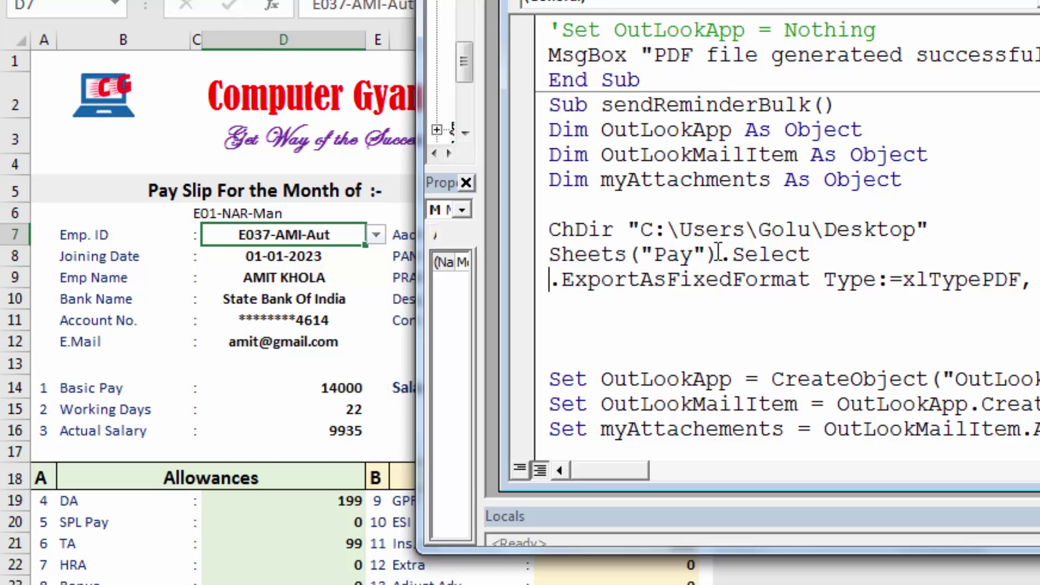
pyautogui.moveTo(718, 253); pyautogui.dragTo(555, 259)
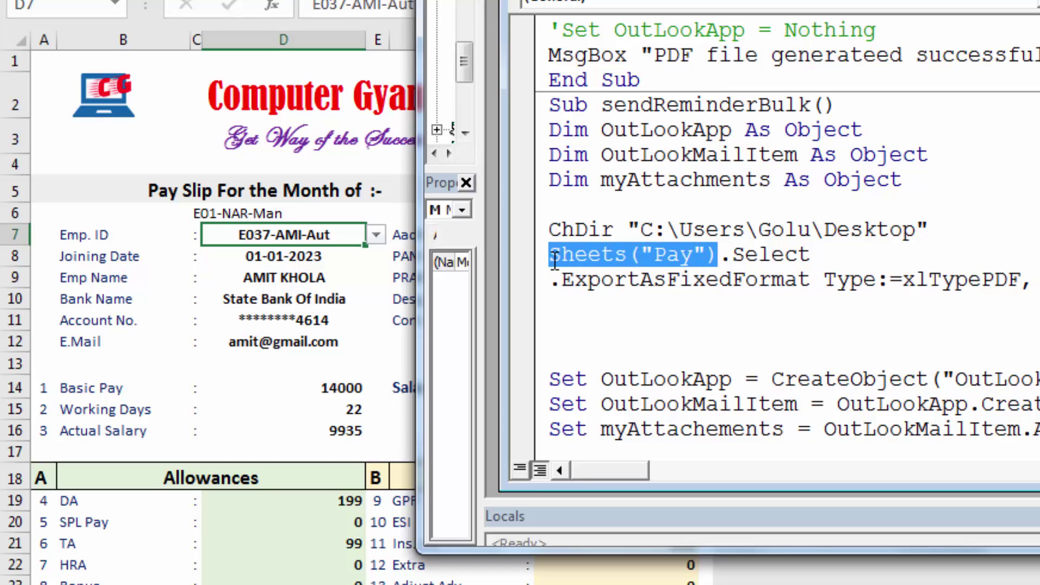
pyautogui.press('Delete')
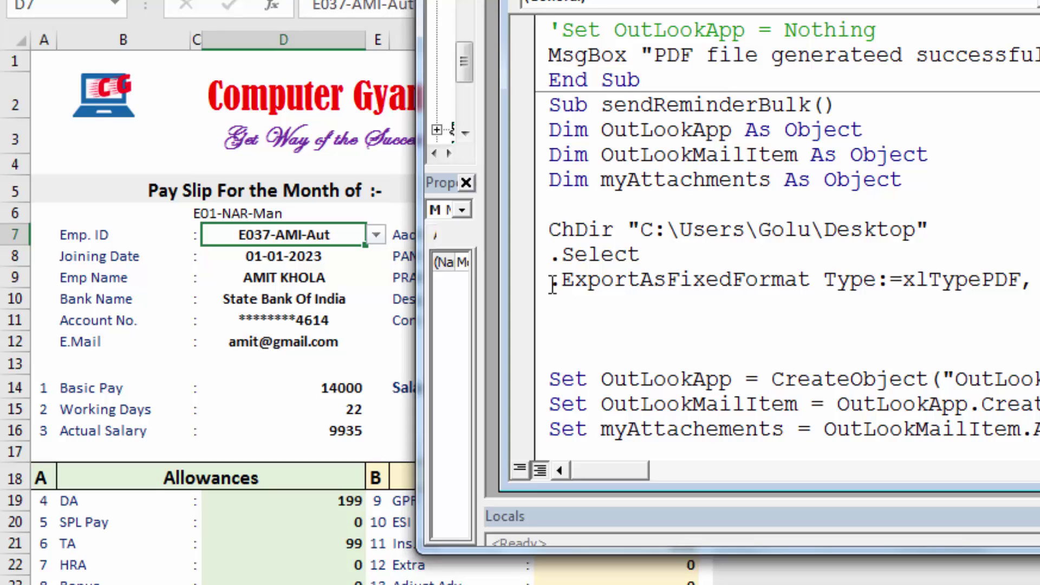
pyautogui.click(550, 280)
pyautogui.hotkey('ctrl', 'v')
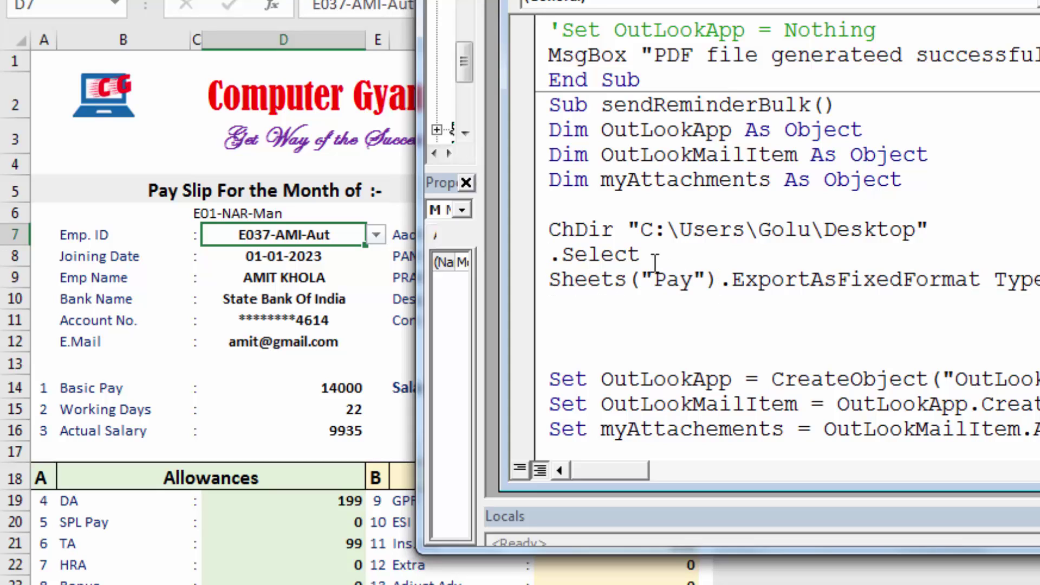
pyautogui.moveTo(655, 264); pyautogui.dragTo(539, 260)
pyautogui.press('Delete')
pyautogui.press('Delete')
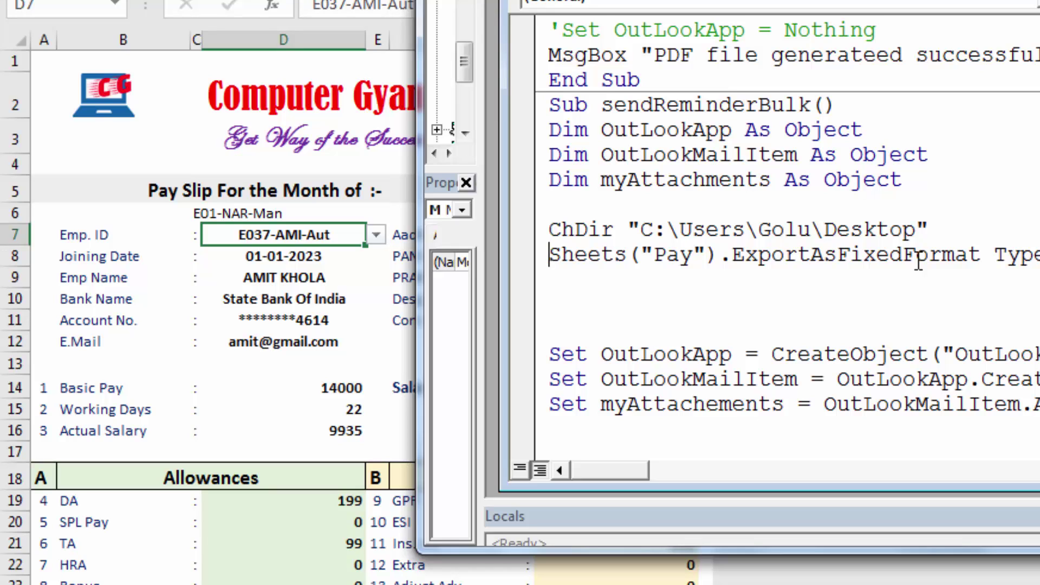
pyautogui.moveTo(940, 229); pyautogui.dragTo(549, 231)
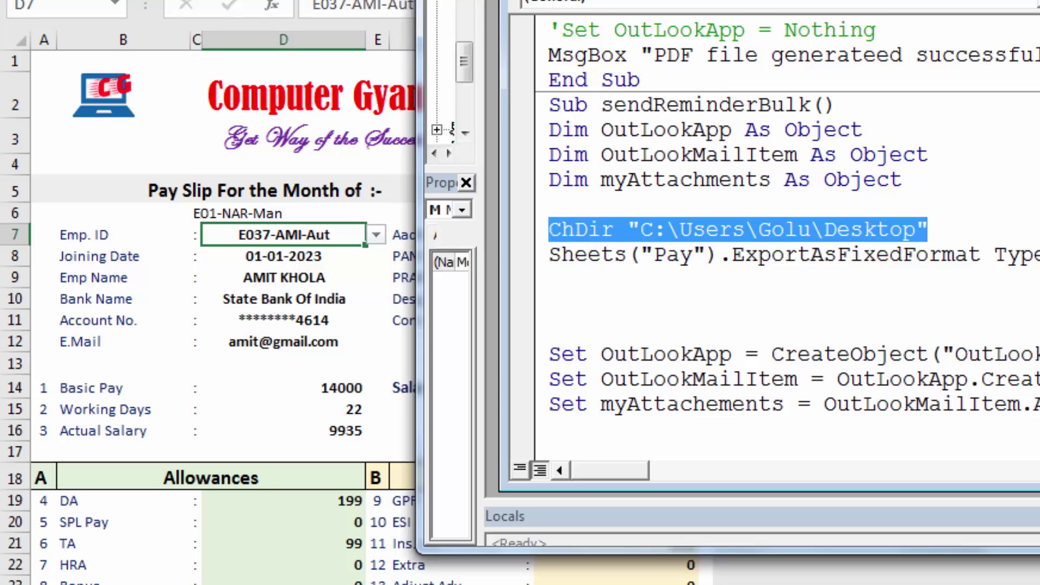
pyautogui.press('Delete')
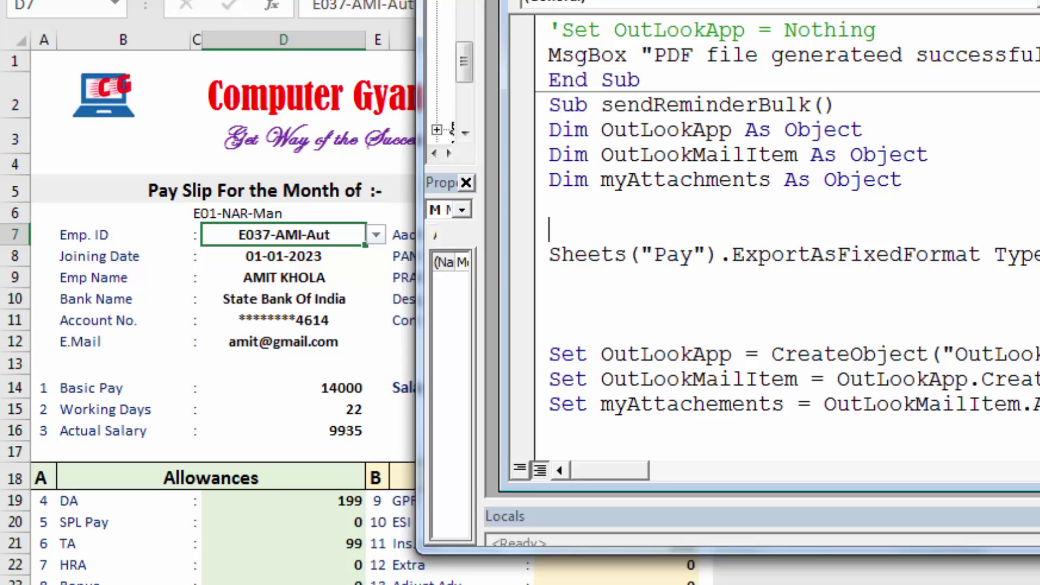
# - Add the loop header 'For n = 3 To 43' with a new line inside it
pyautogui.write('for ')
pyautogui.write('n')
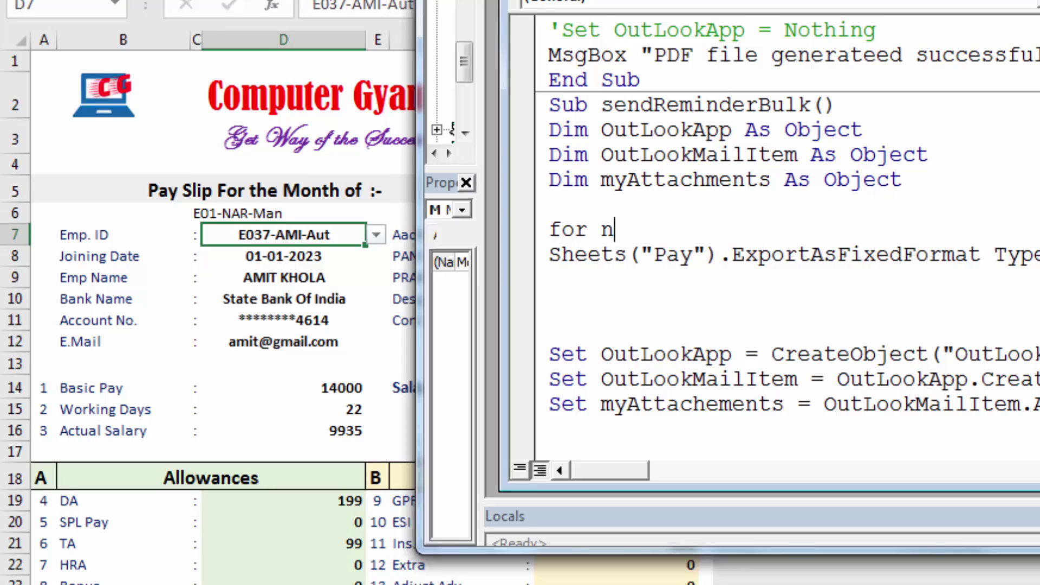
pyautogui.write('=')
pyautogui.write('3')
pyautogui.write(' to 43')
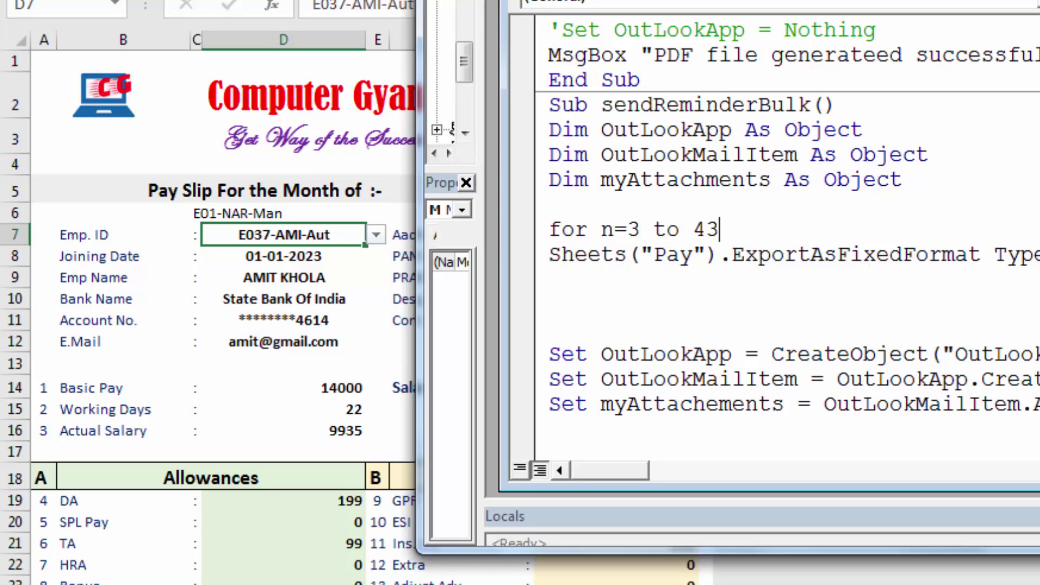
pyautogui.click(941, 301)
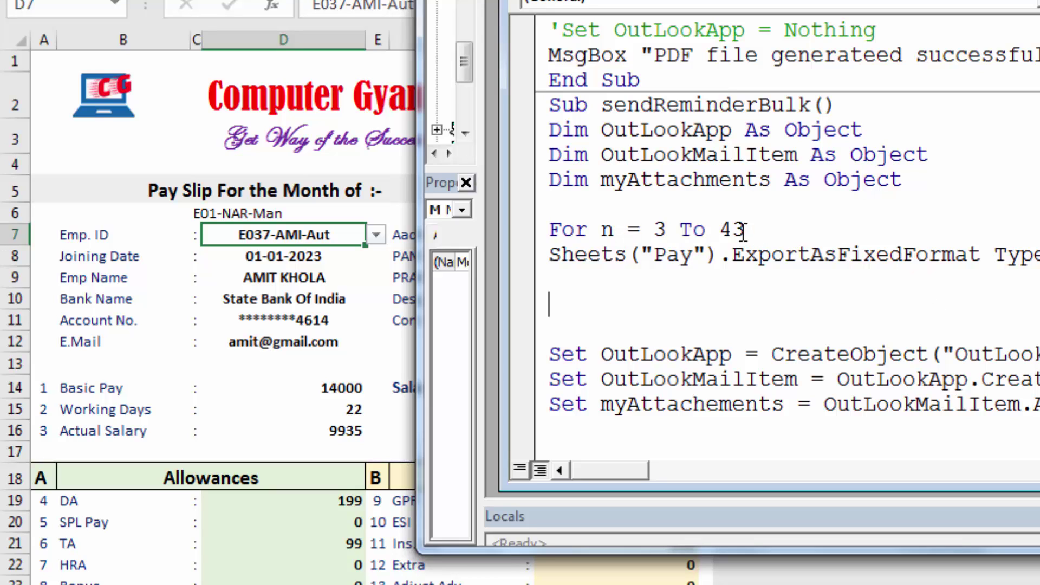
pyautogui.click(785, 225)
pyautogui.press('Return')
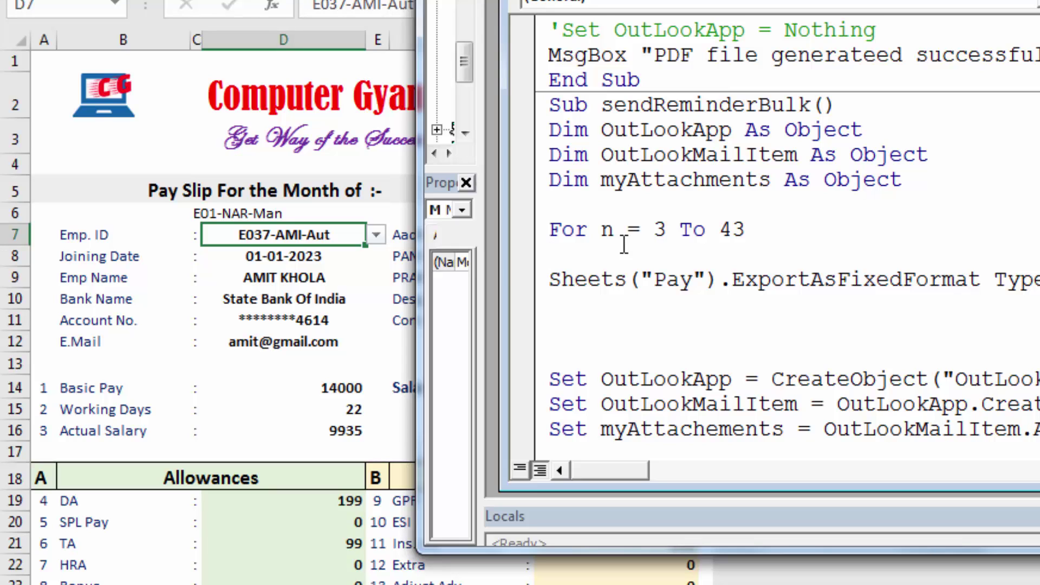
# - Add Sheets("Pay").Range("d7").Value = Sheets("Jan").Cells(n, "B") inside the loop
pyautogui.write('sh')
pyautogui.write('eets(')
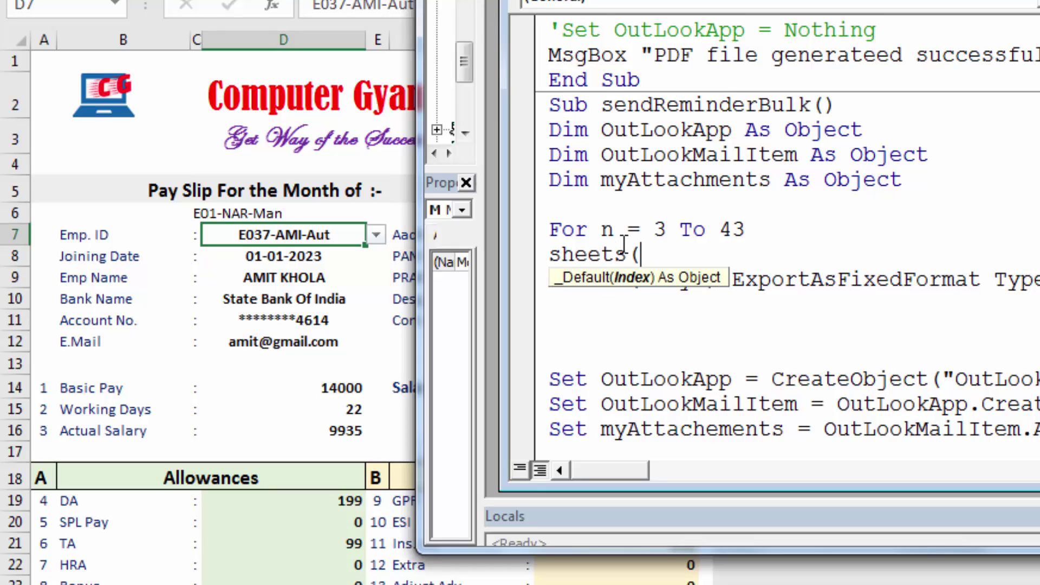
pyautogui.write('"P')
pyautogui.write('ay"')
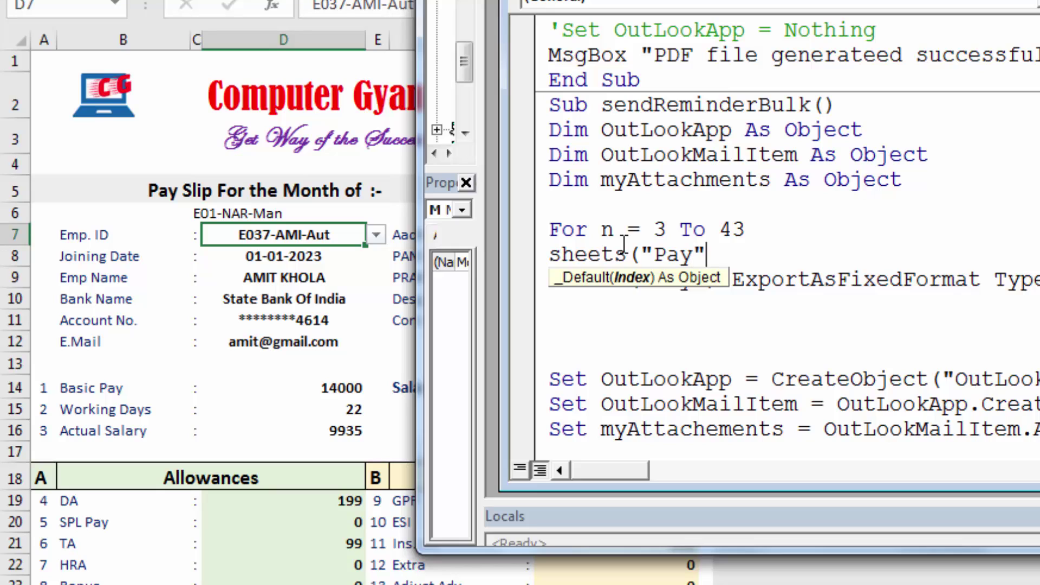
pyautogui.write(').range')
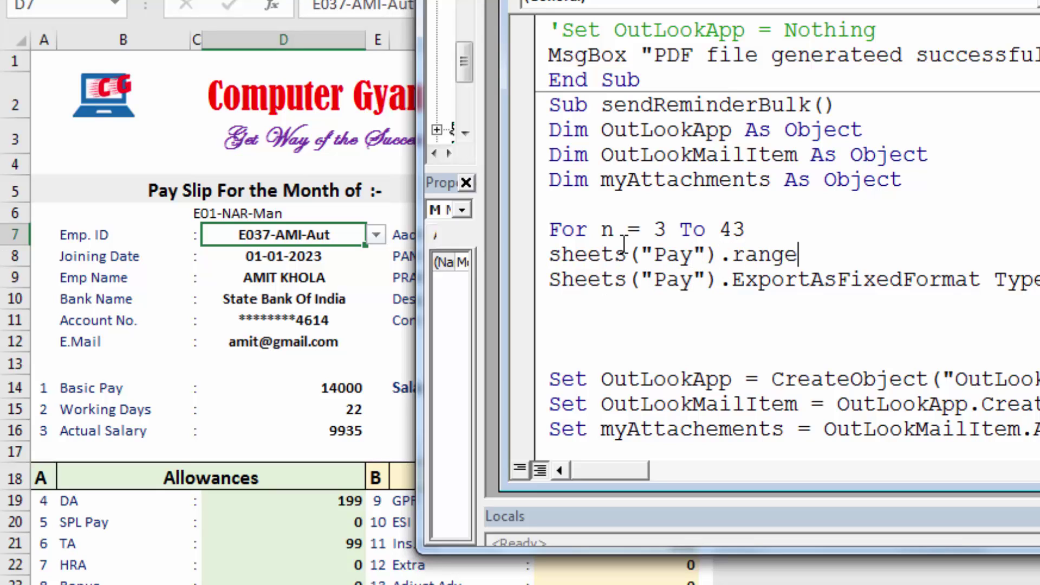
pyautogui.write('(')
pyautogui.write('"d7')
pyautogui.write('")')
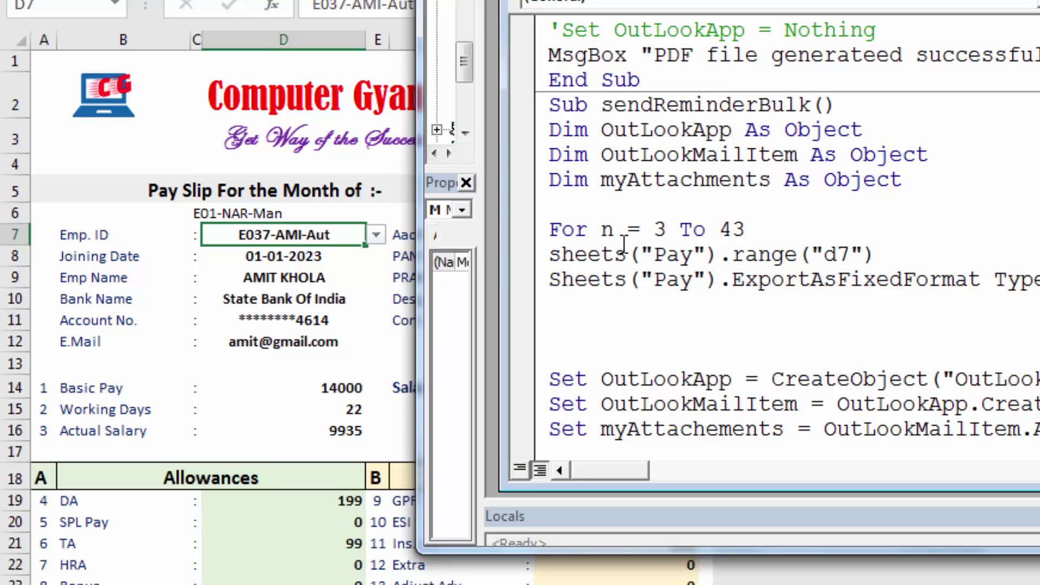
pyautogui.write('.valu')
pyautogui.write('e=')
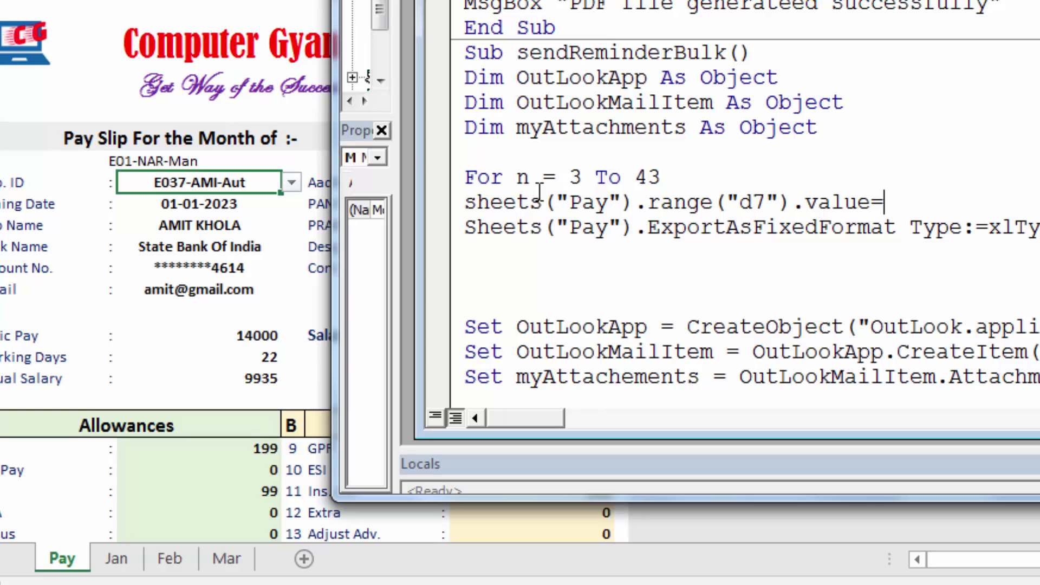
pyautogui.write('sh')
pyautogui.write('ee')
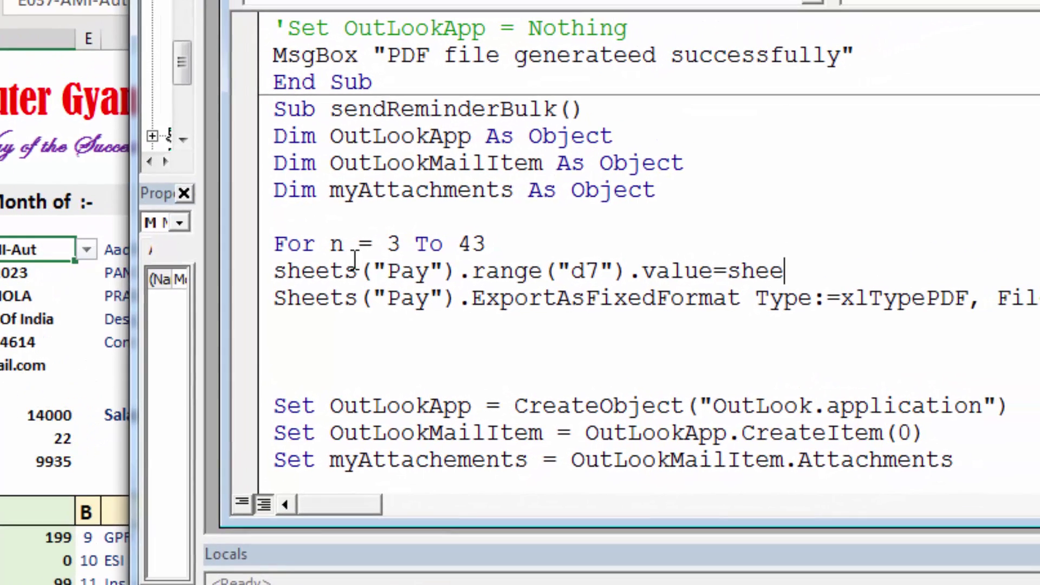
pyautogui.write('ts(')
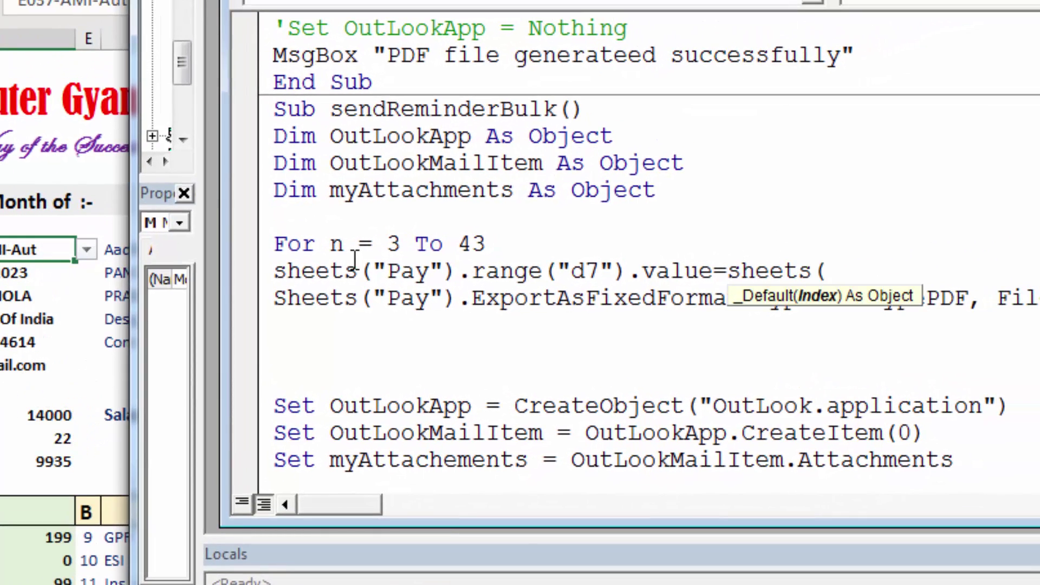
pyautogui.write('"Jan')
pyautogui.write('")')
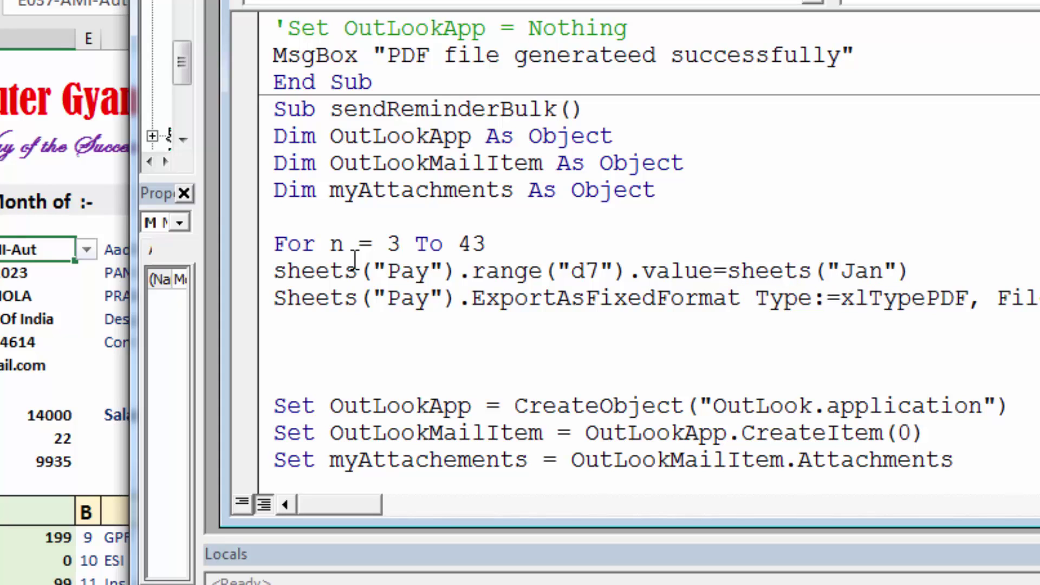
pyautogui.write('.')
pyautogui.write('Cells(')
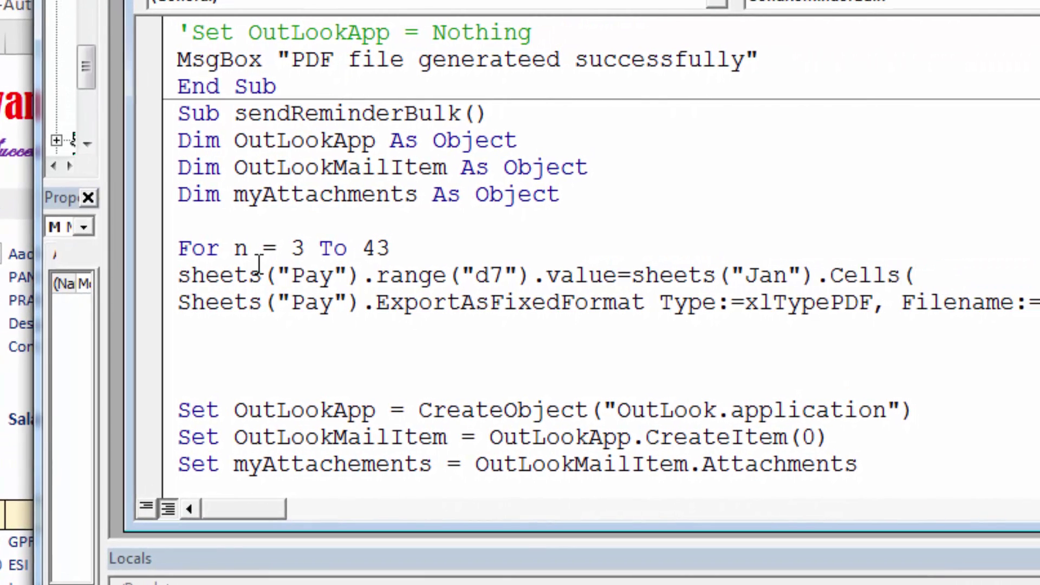
pyautogui.write('n')
pyautogui.write(', ')
pyautogui.write('"')
pyautogui.write('B"')
pyautogui.write(')')
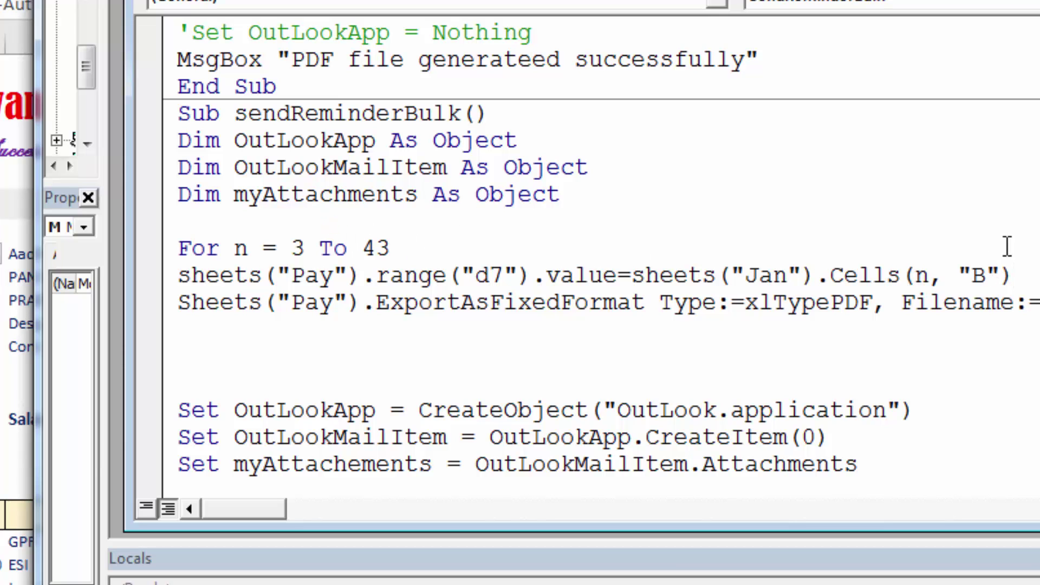
pyautogui.click(897, 301)
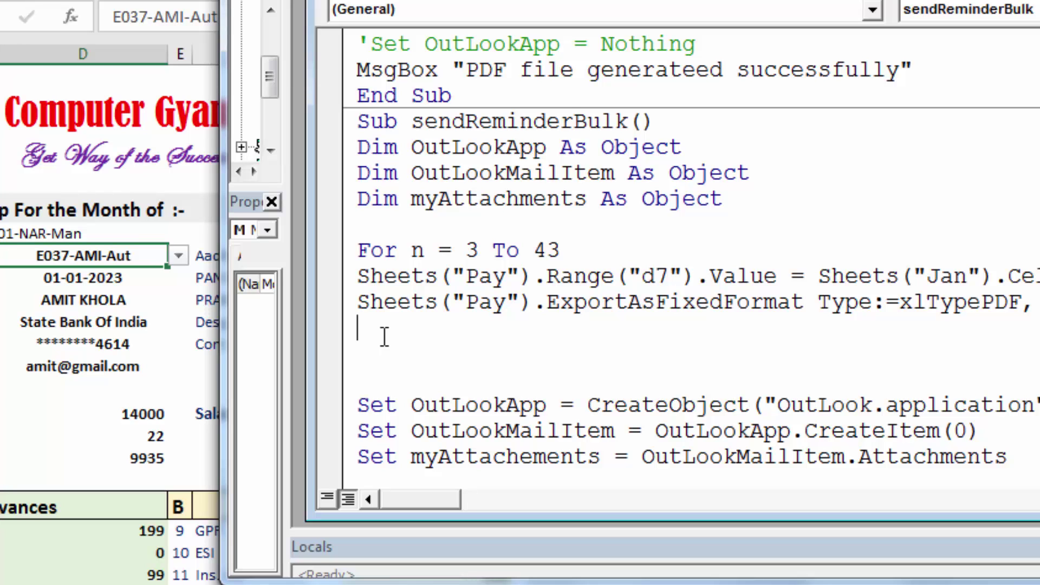
# - Remove the blank lines and add a Next statement near the macro's end
pyautogui.press('Delete')
pyautogui.press('Delete')
pyautogui.scroll(-1, 384, 338)
pyautogui.scroll(-1, 401, 352)
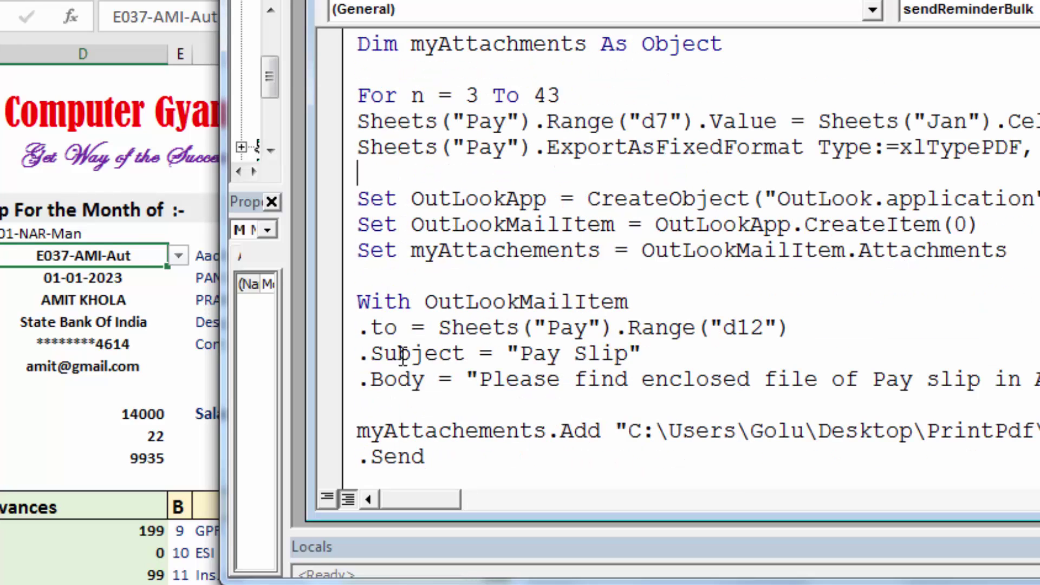
pyautogui.scroll(-1, 402, 355)
pyautogui.scroll(-1, 402, 354)
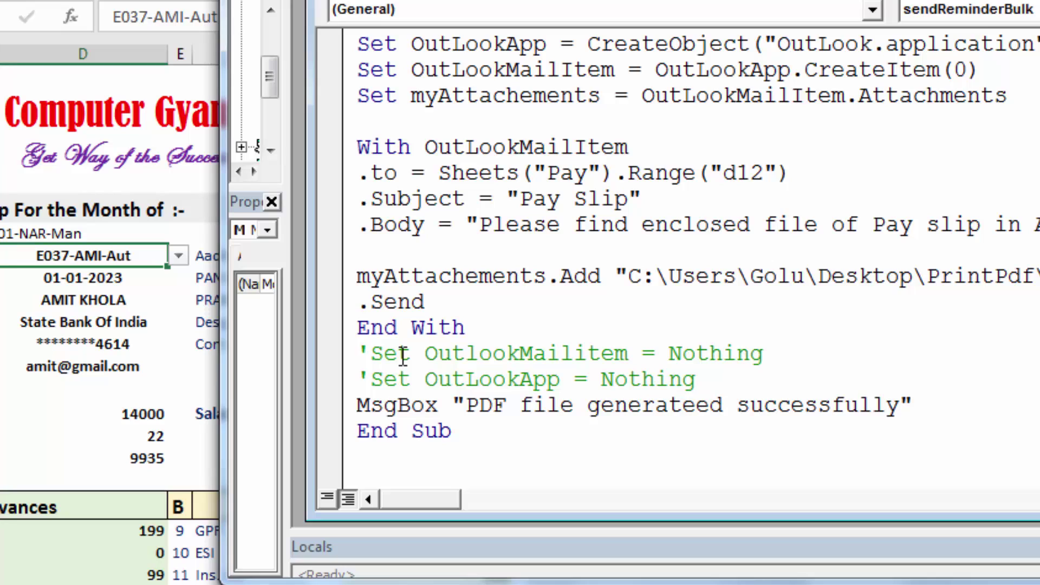
pyautogui.click(739, 377)
pyautogui.press('Return')
pyautogui.write('next')
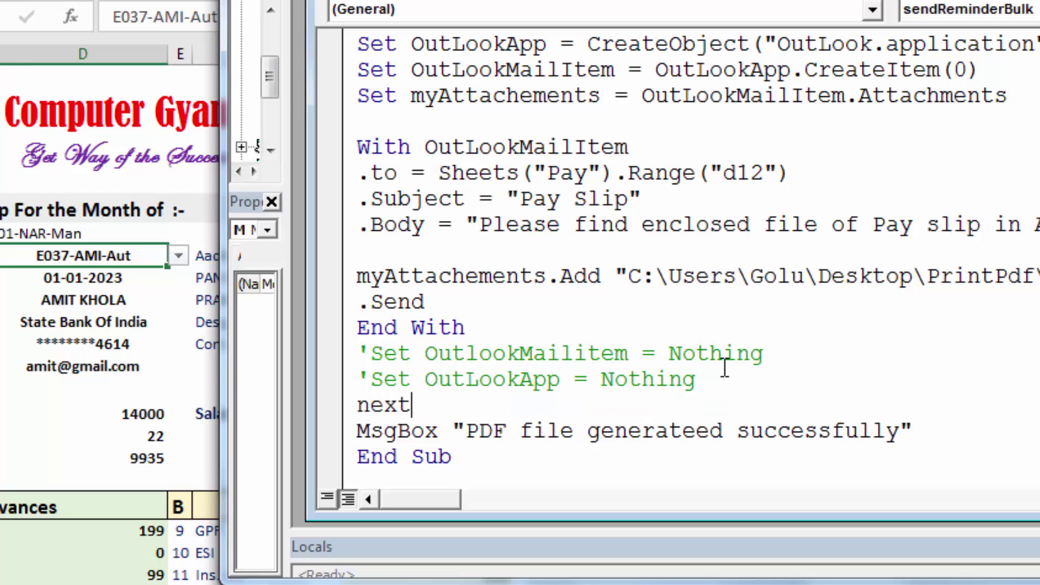
pyautogui.click(920, 434)
# - Replace the misplaced Next with one directly after End With
pyautogui.moveTo(421, 403); pyautogui.dragTo(351, 405)
pyautogui.press('Delete')
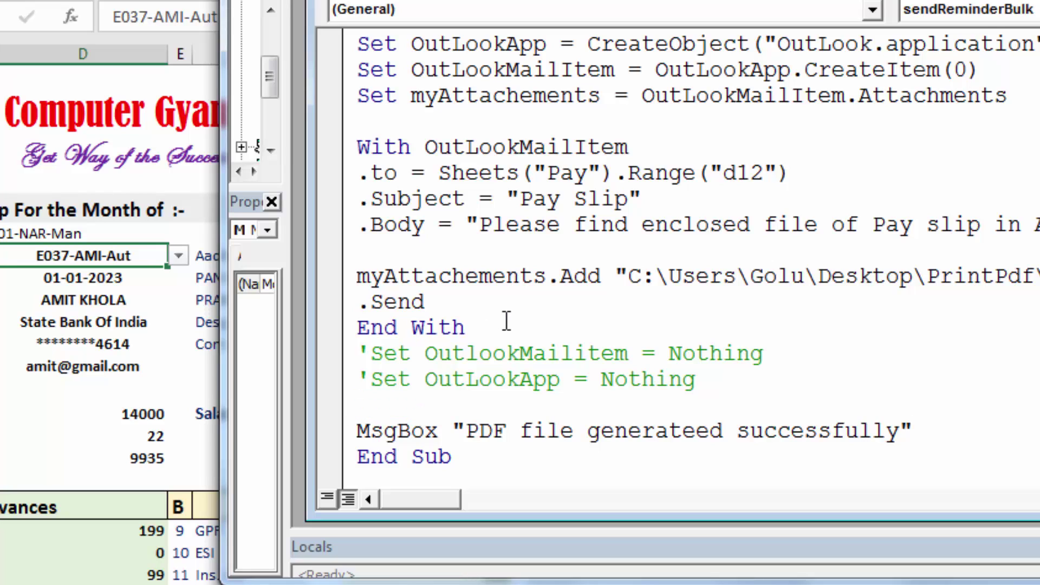
pyautogui.press('Return')
pyautogui.write('Next')
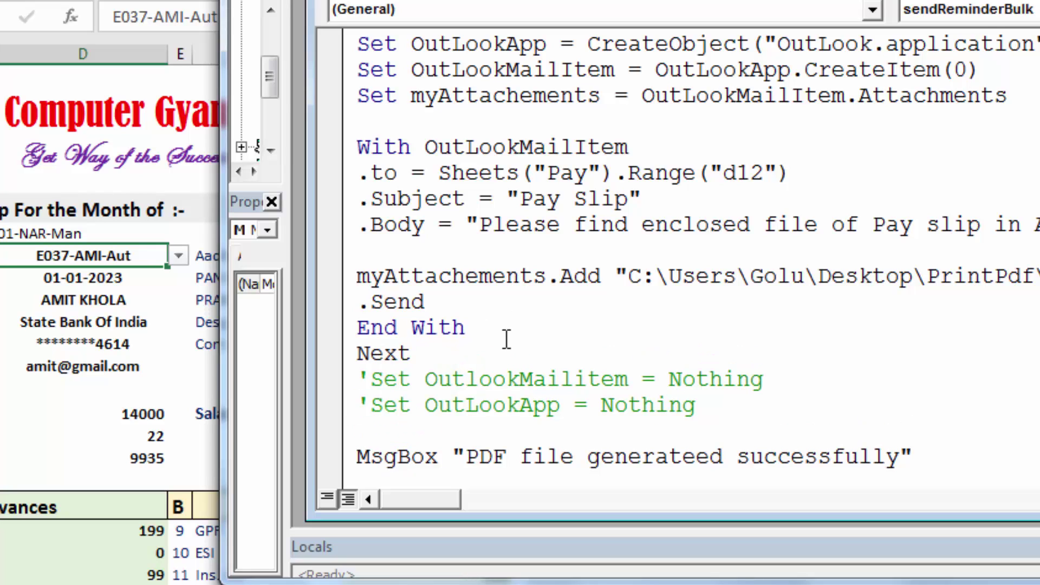
pyautogui.click(671, 405)
pyautogui.scroll(3, 680, 255)
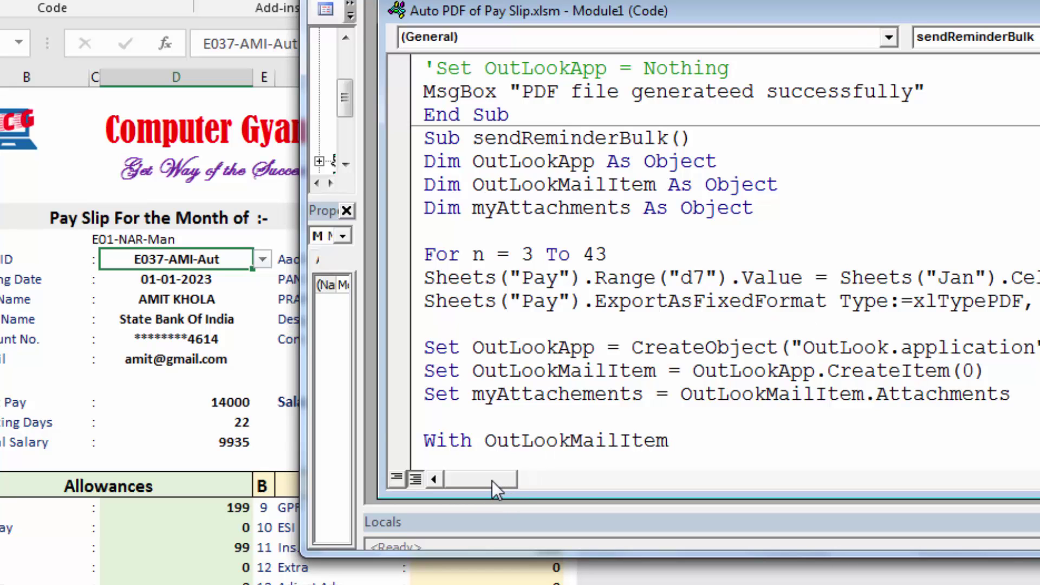
# - Permanently delete the earlier exported pay slip PDF from the PrintPdf folder
pyautogui.moveTo(492, 480)
pyautogui.mouseDown()
pyautogui.moveTo(545, 476)
pyautogui.moveTo(490, 478)
pyautogui.mouseUp()
pyautogui.click(718, 370)
pyautogui.scroll(-2, 677, 290)
pyautogui.click(670, 255)
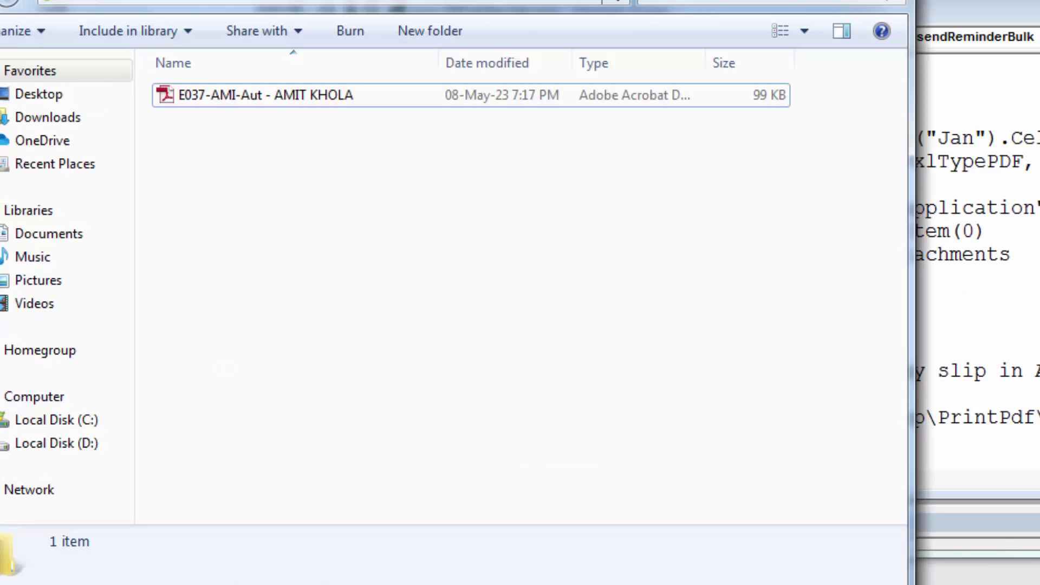
pyautogui.doubleClick(226, 99)
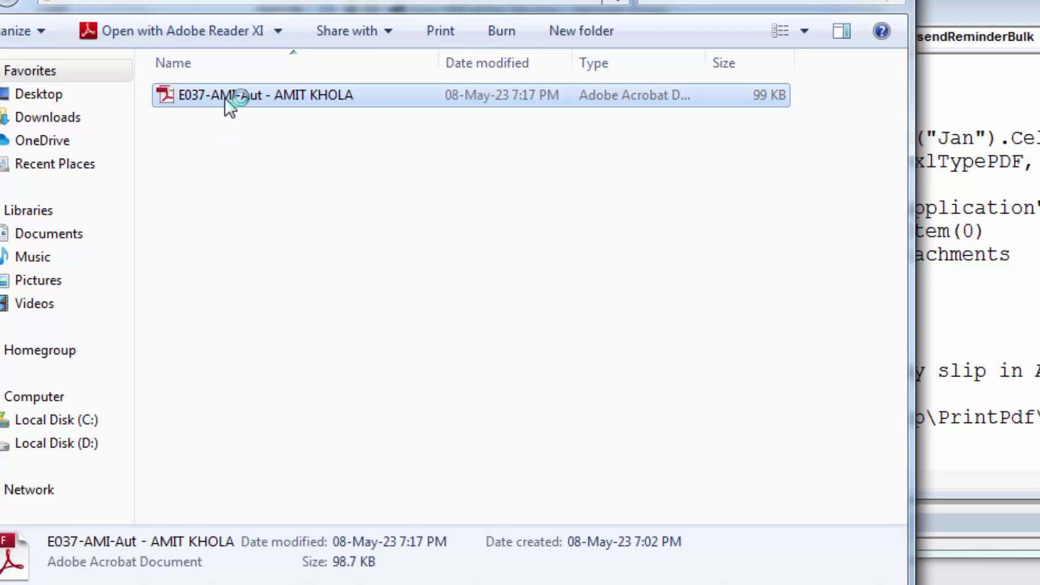
pyautogui.hotkey('shift', 'Delete')
pyautogui.click(755, 346)
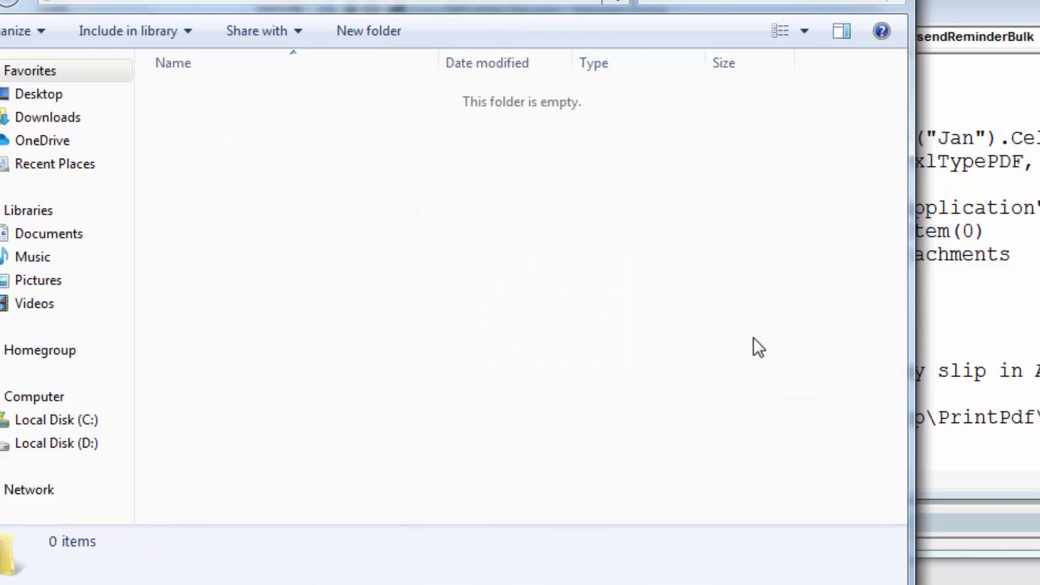
pyautogui.click(944, 9)
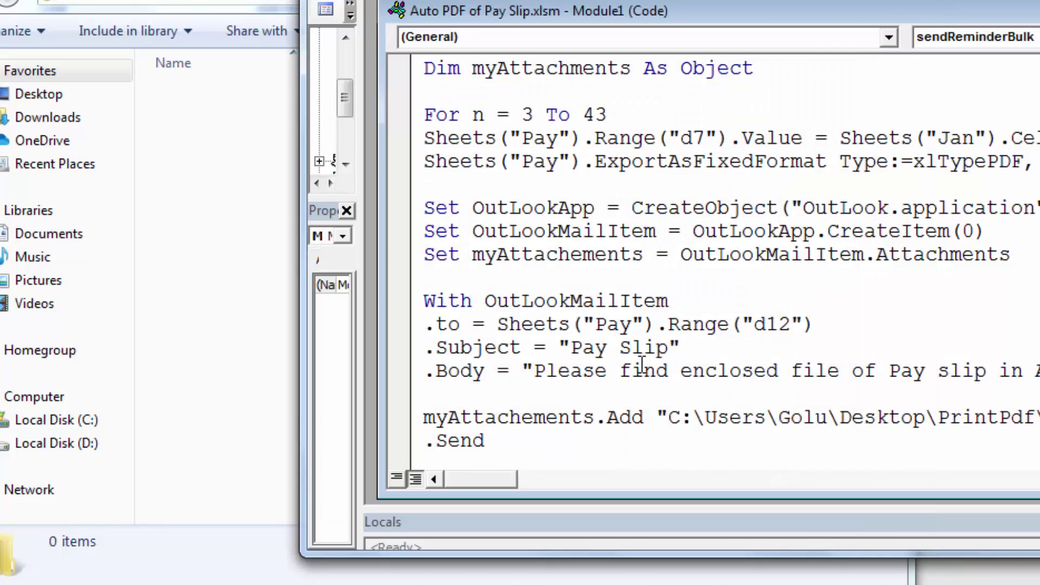
pyautogui.scroll(-2, 642, 364)
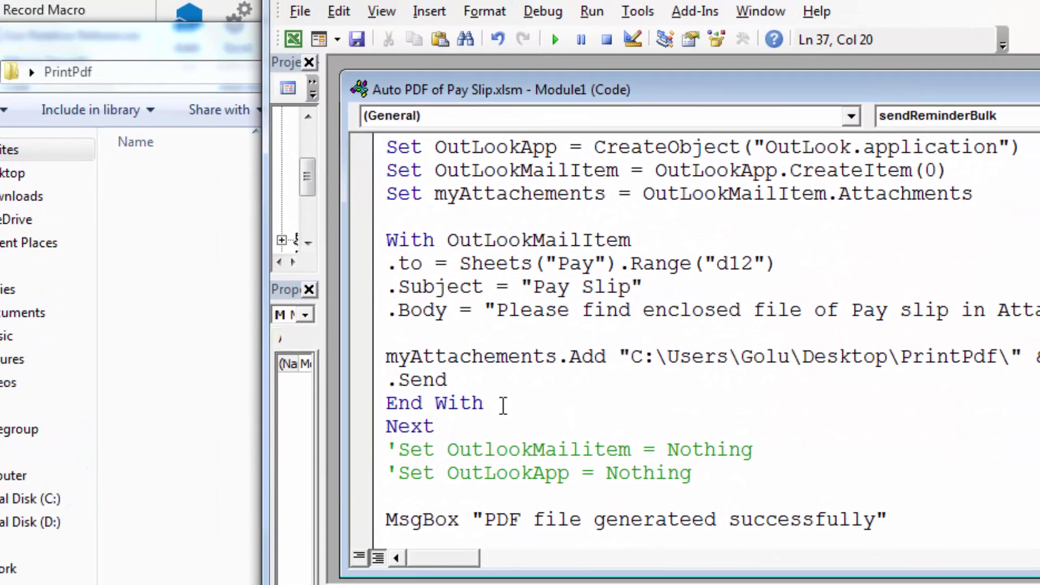
pyautogui.scroll(-3, 503, 405)
pyautogui.click(511, 372)
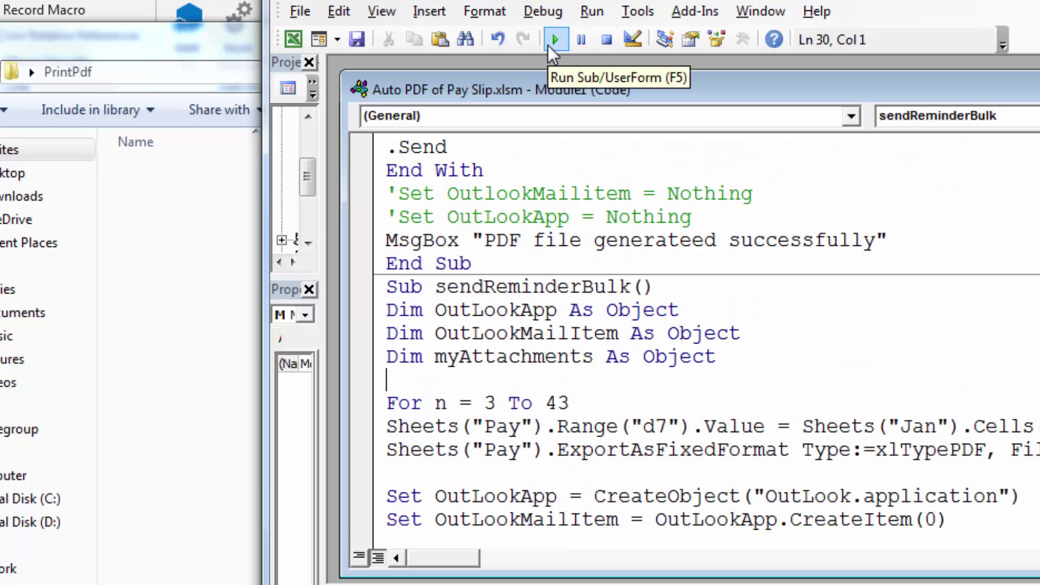
pyautogui.scroll(-2, 544, 382)
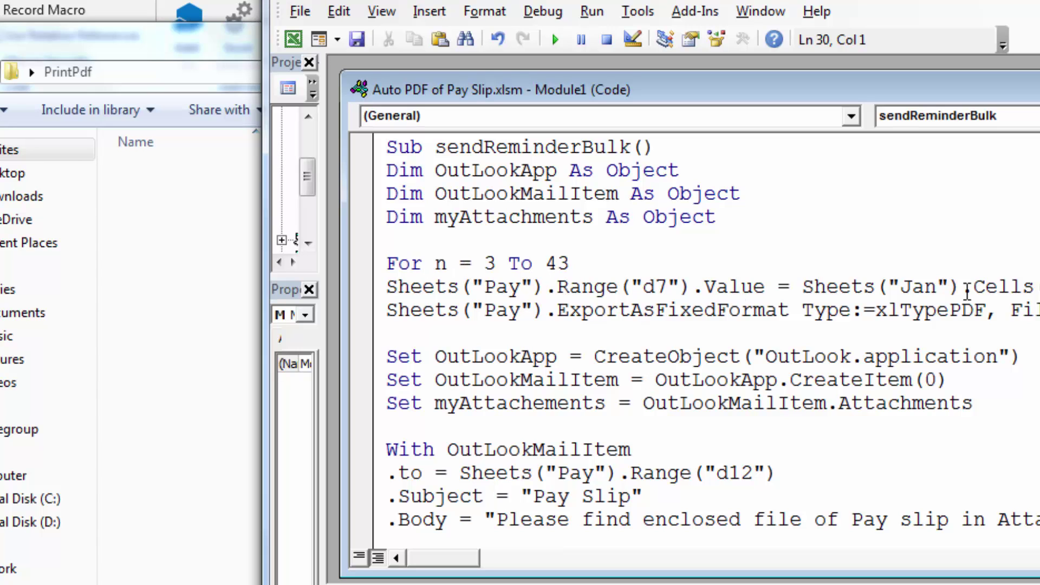
pyautogui.scroll(-2, 869, 372)
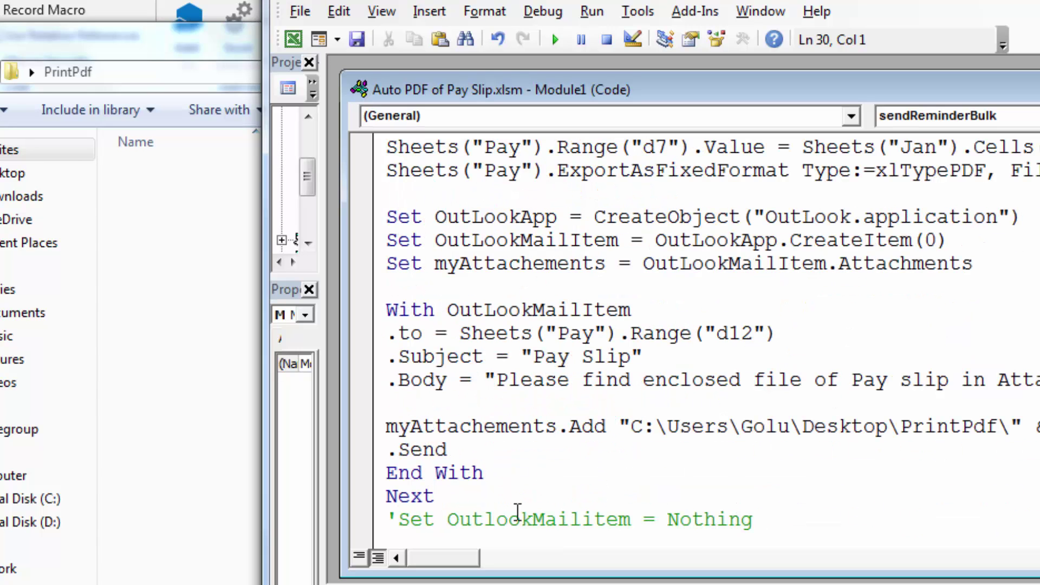
pyautogui.scroll(3, 483, 396)
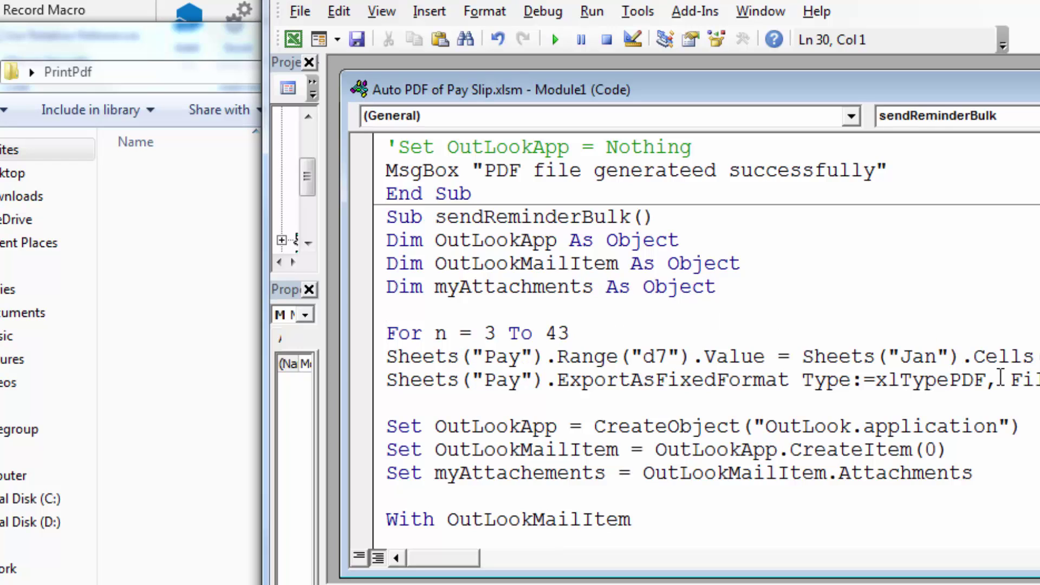
pyautogui.scroll(-1, 662, 356)
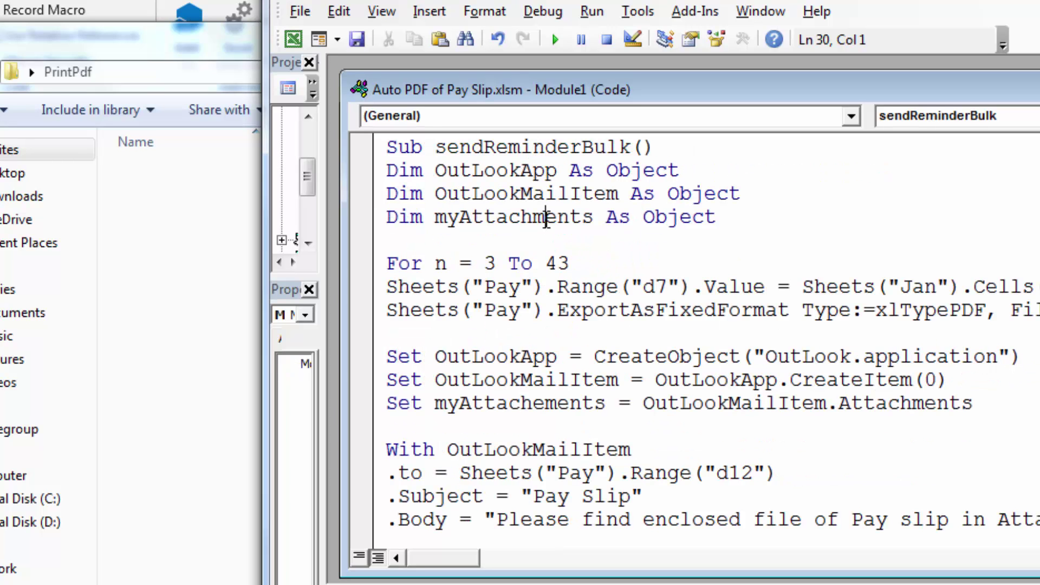
pyautogui.click(546, 217)
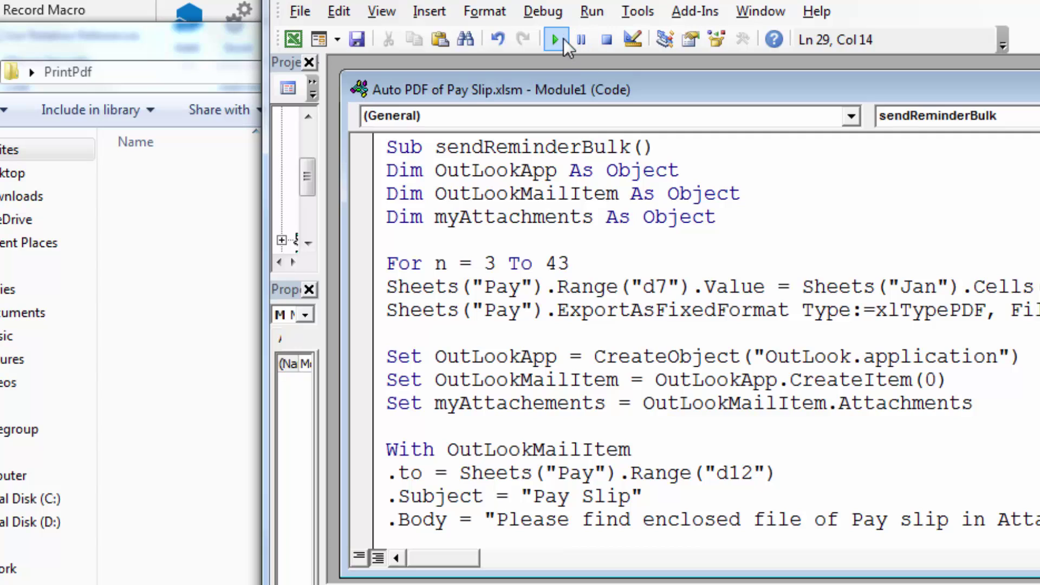
# - Run sendReminderBulk to export and mail a pay slip PDF for every employee
pyautogui.click(555, 39)
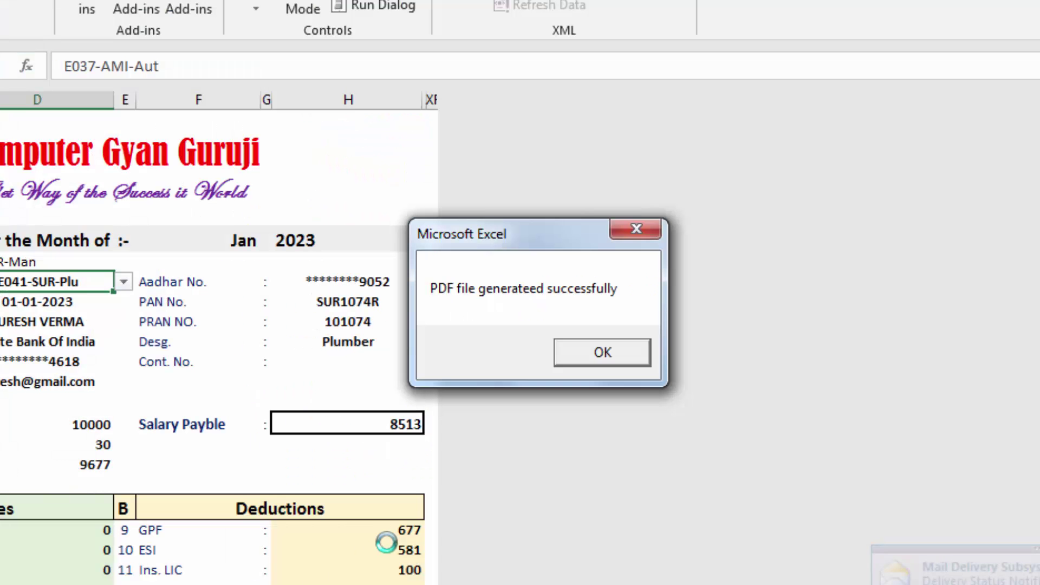
# - Dismiss the PDF success message and review the bounced delivery-failure notices in Outlook
pyautogui.click(590, 346)
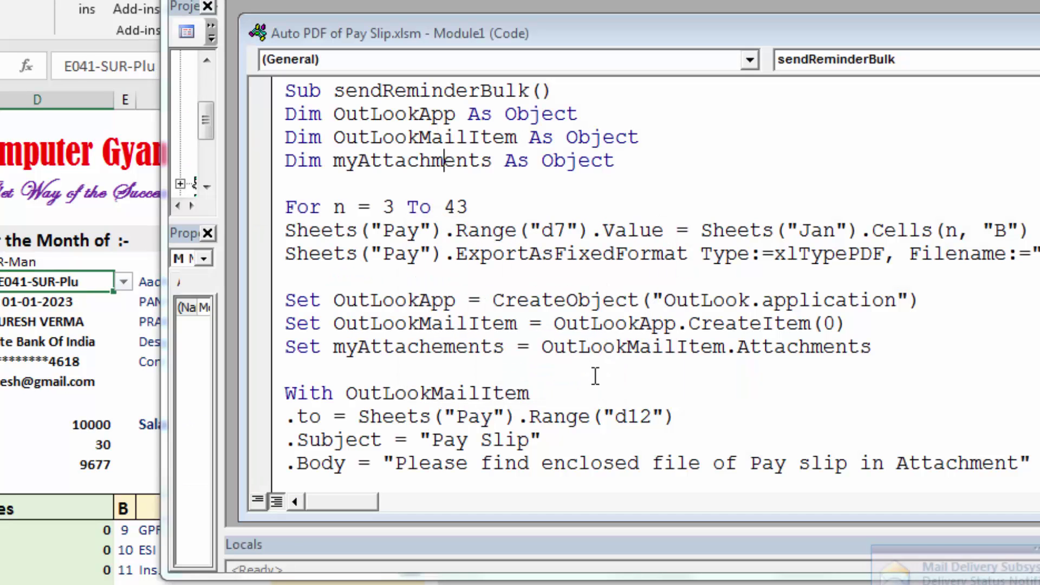
pyautogui.click(445, 161)
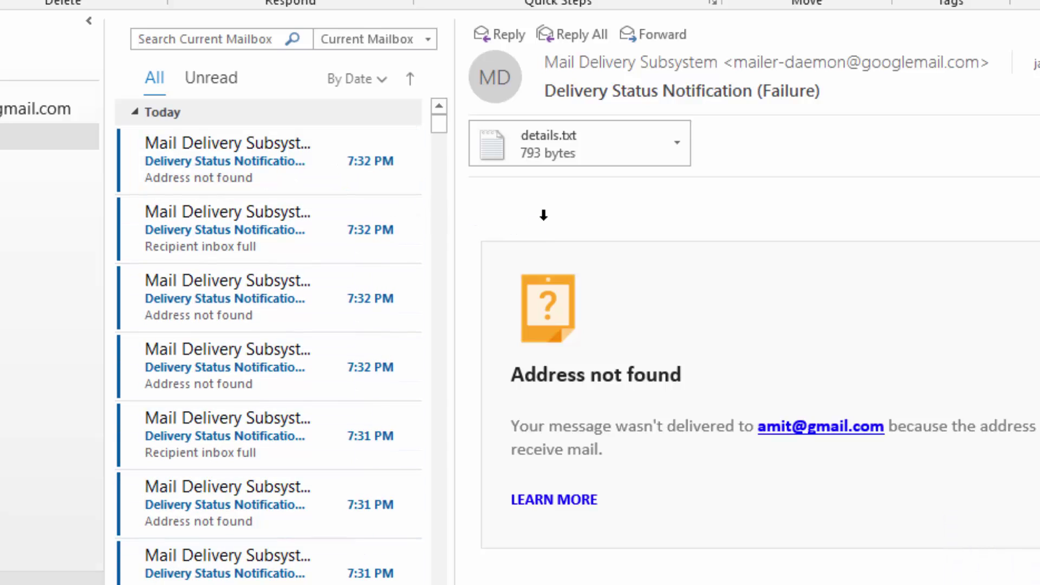
pyautogui.scroll(-3, 383, 365)
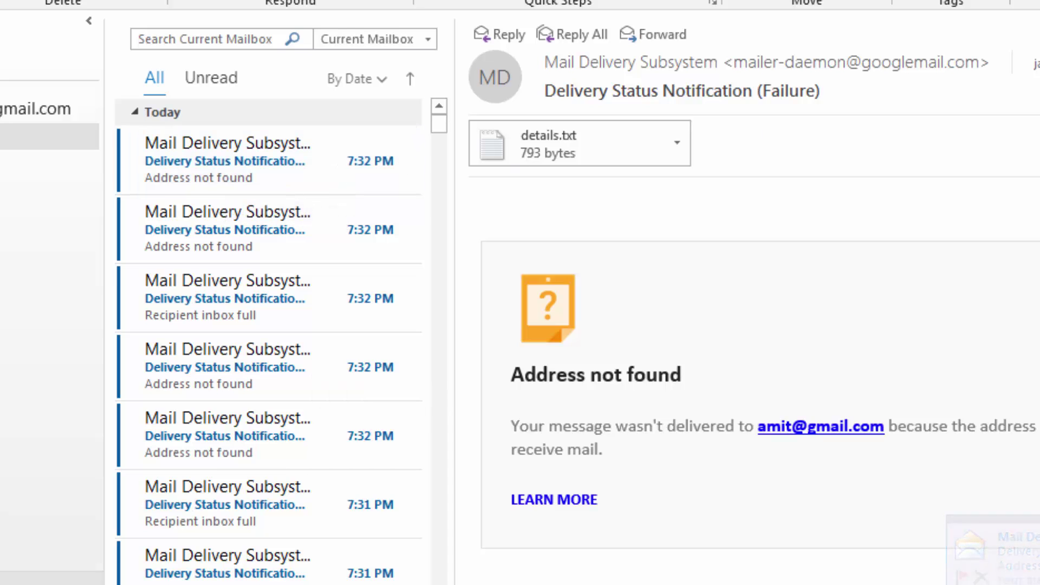
# - Exit Outlook, choosing Exit and Send Later for the pending mail
pyautogui.hotkey('alt', 'F4')
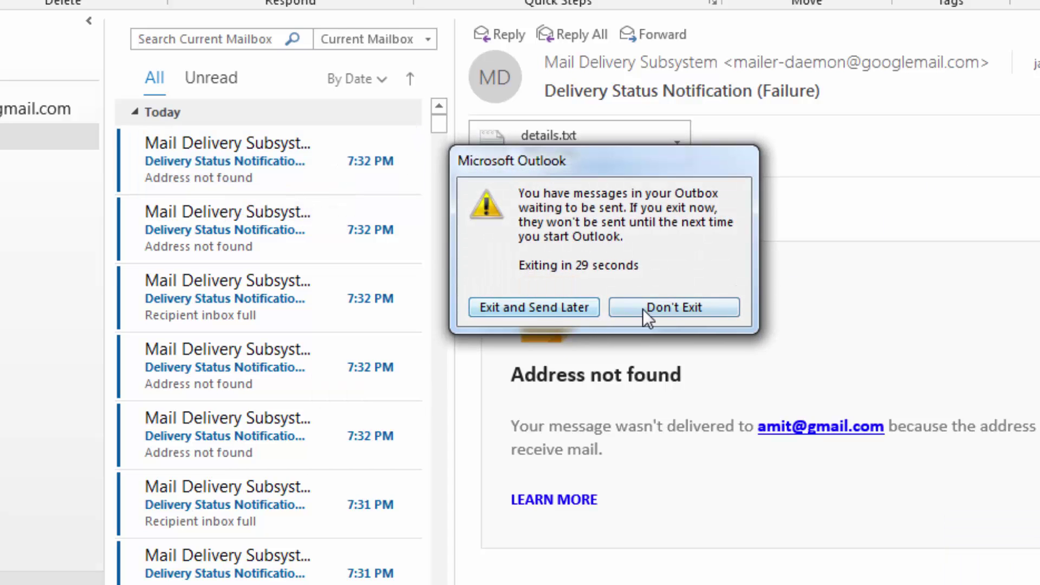
pyautogui.click(643, 309)
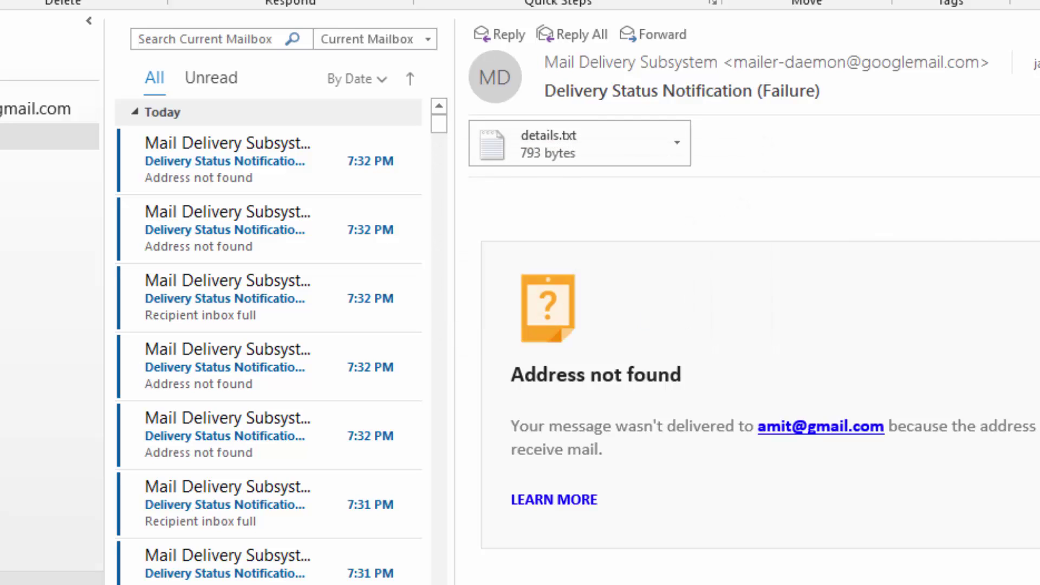
pyautogui.hotkey('alt', 'F4')
pyautogui.click(549, 308)
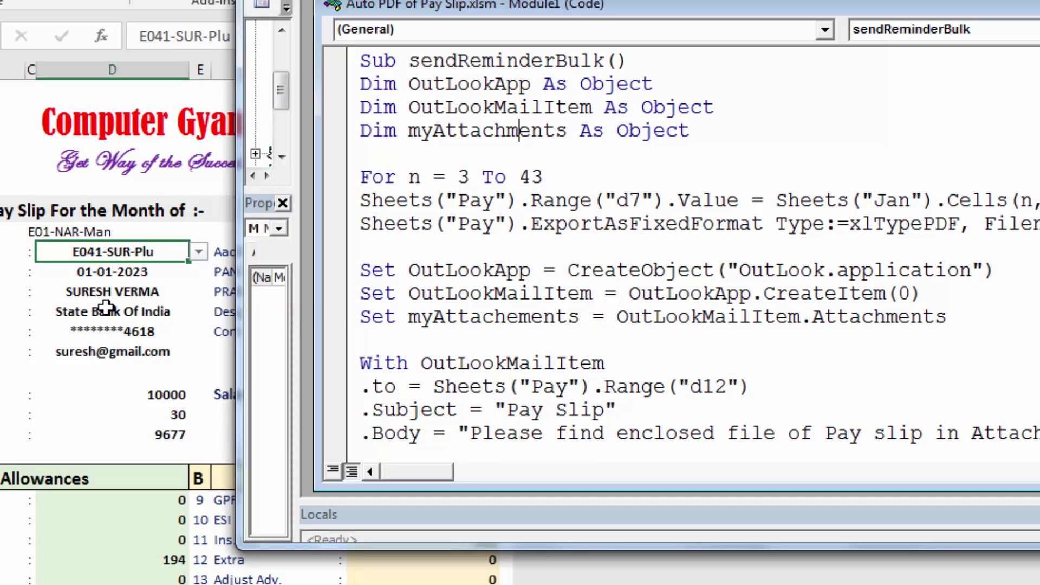
# - Bring the pay slip workbook forward and check the Aadhar No. and Desg. labels
pyautogui.click(104, 270)
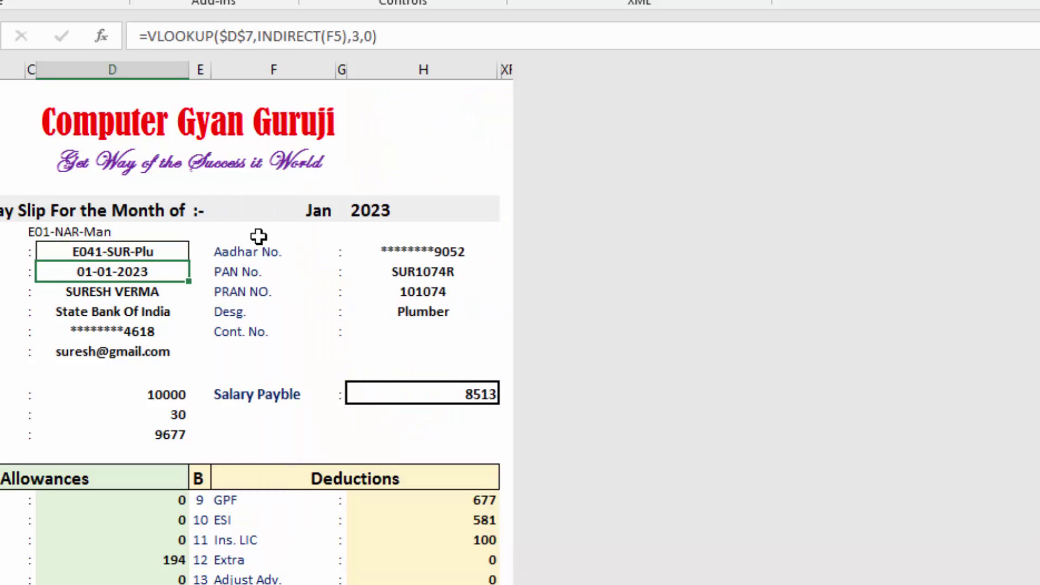
pyautogui.click(404, 250)
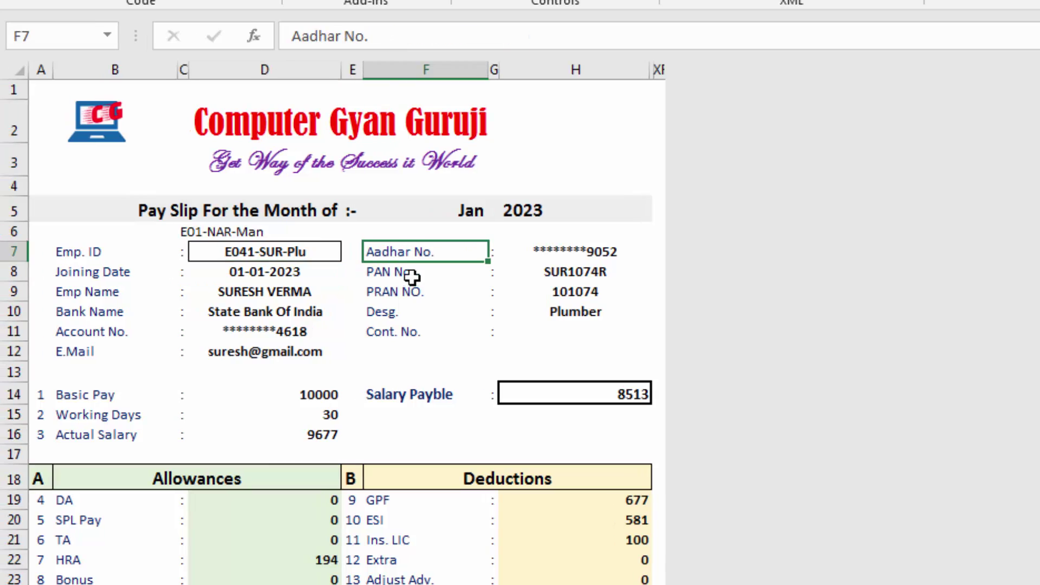
pyautogui.click(415, 314)
pyautogui.scroll(-2, 415, 325)
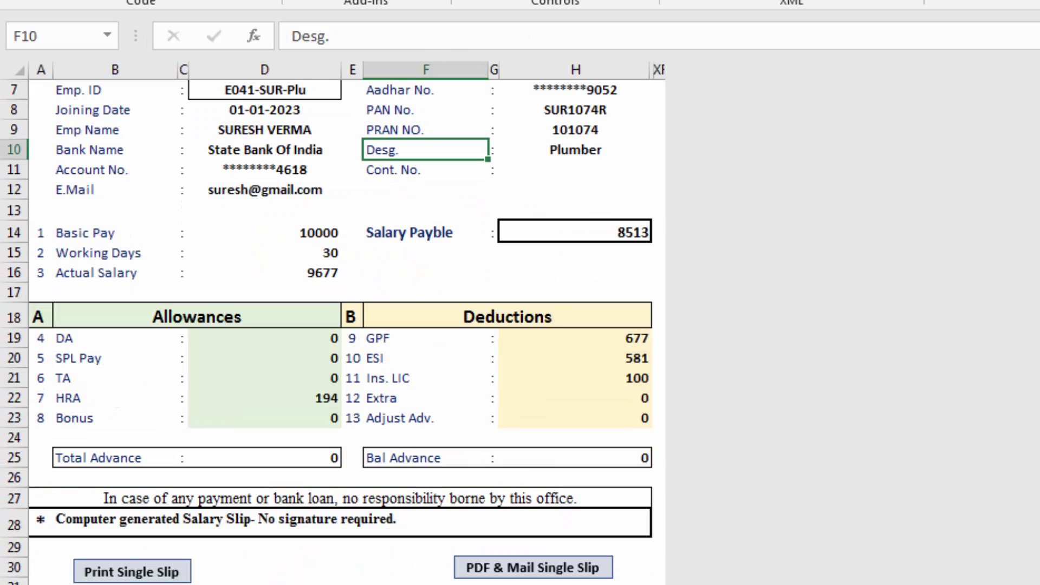
# - Review the sendReminder and sendReminderBulk macro code in the VBA editor
pyautogui.click(645, 563)
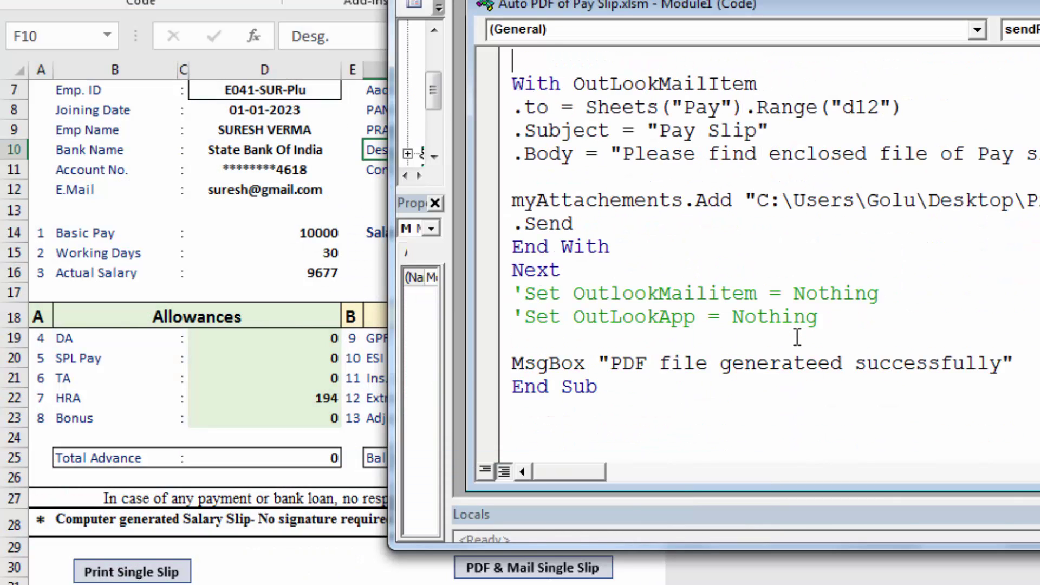
pyautogui.scroll(6, 798, 337)
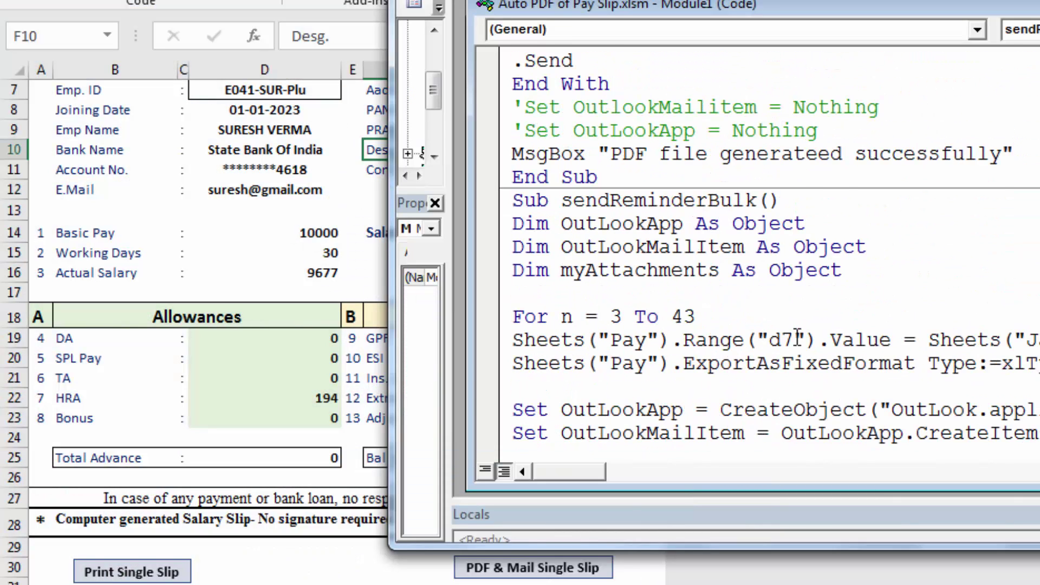
pyautogui.scroll(6, 797, 337)
pyautogui.scroll(1, 797, 337)
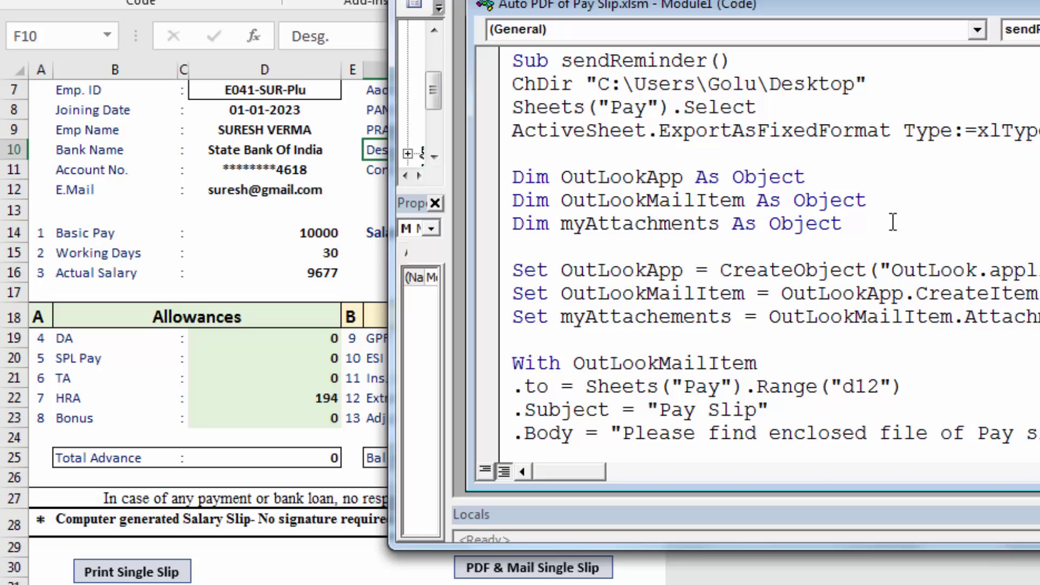
pyautogui.scroll(-2, 892, 222)
pyautogui.scroll(-3, 896, 243)
pyautogui.scroll(5, 898, 264)
# - Return to the Pay sheet and scroll to the Print and PDF & Mail buttons
pyautogui.click(357, 301)
pyautogui.scroll(-2, 483, 429)
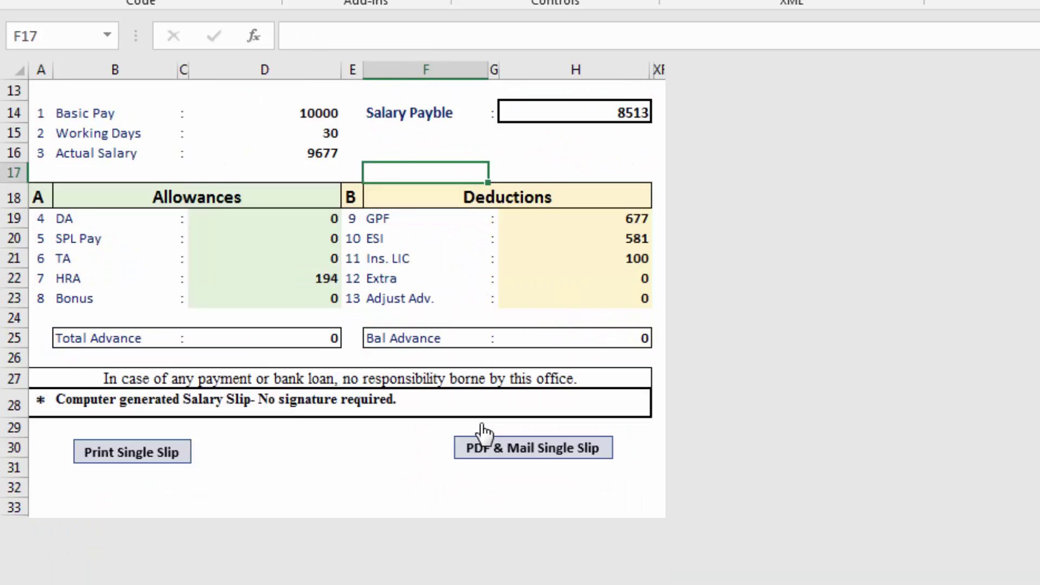
pyautogui.scroll(-3, 496, 374)
pyautogui.scroll(2, 408, 285)
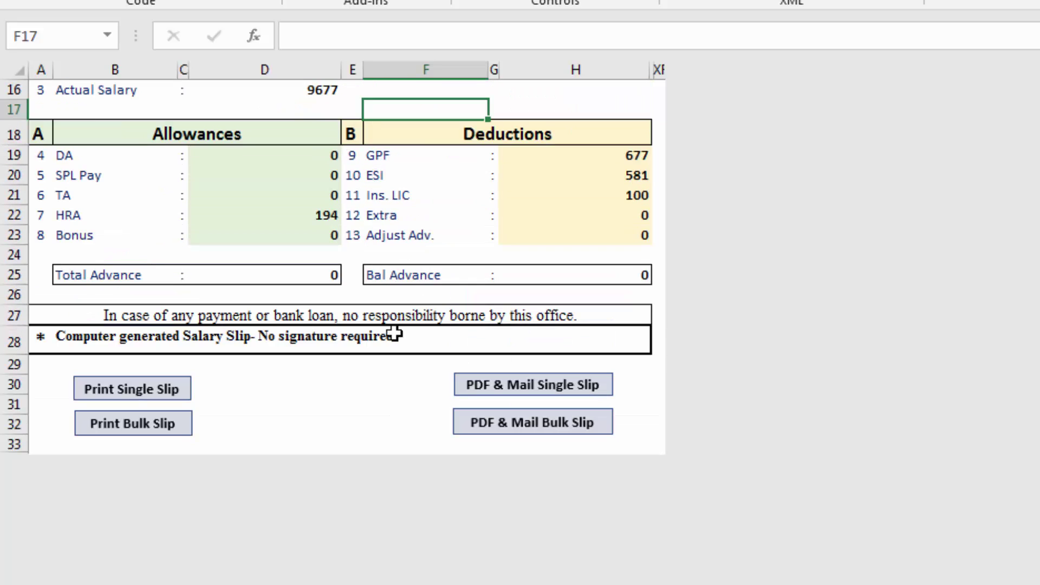
# - Assign the sendReminder macro to the PDF & Mail Single Slip shape
pyautogui.click(513, 391)
pyautogui.rightClick(513, 391)
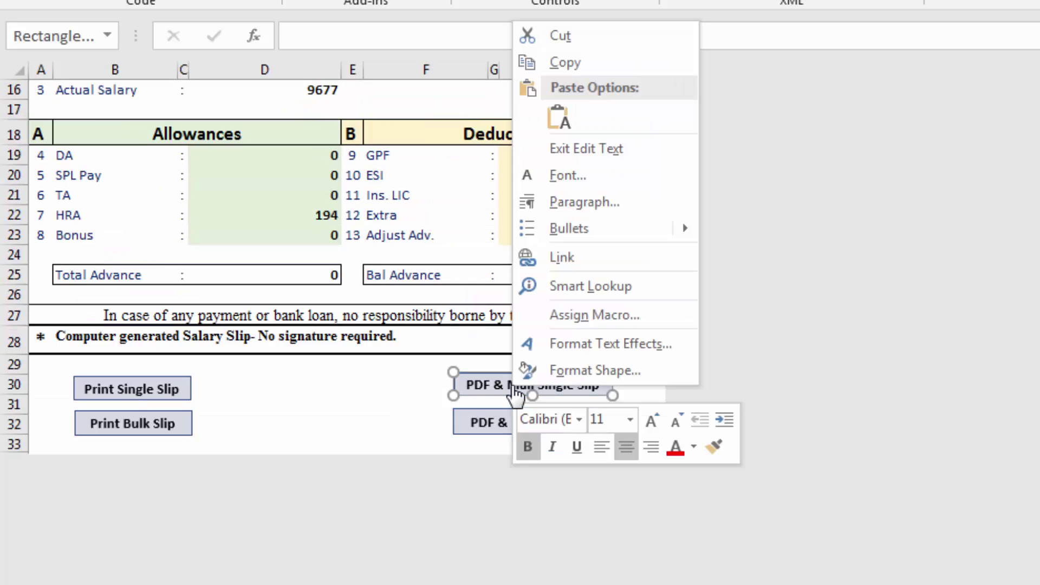
pyautogui.click(563, 316)
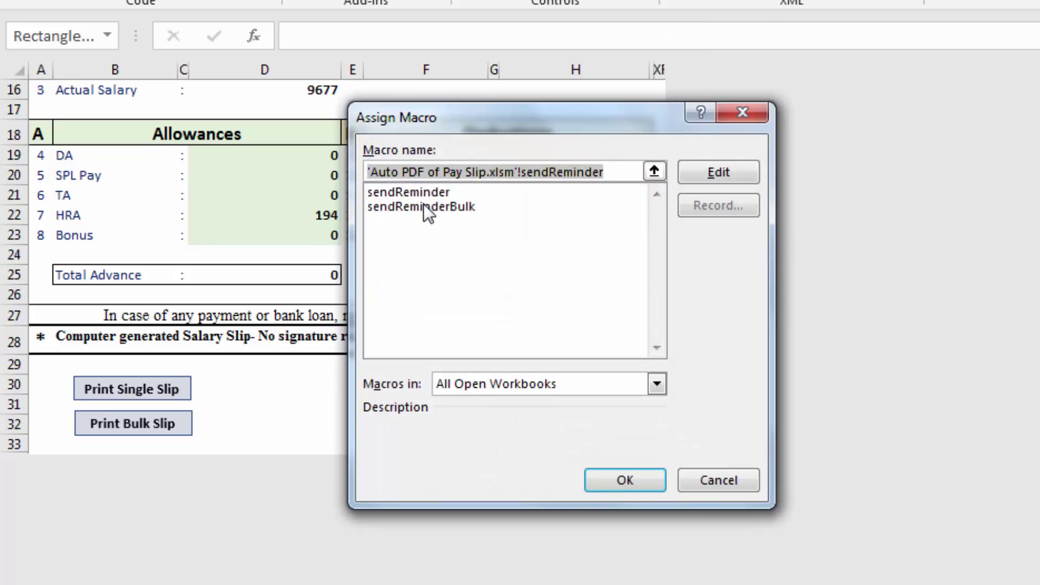
pyautogui.click(420, 193)
pyautogui.click(645, 481)
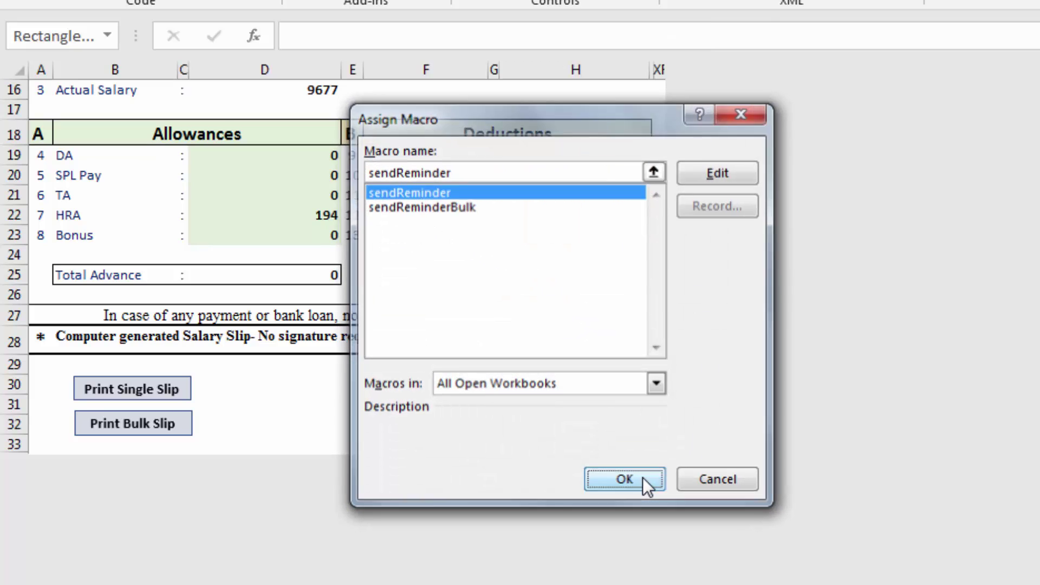
# - Assign the sendReminderBulk macro to the PDF & Mail Bulk Slip shape
pyautogui.rightClick(532, 418)
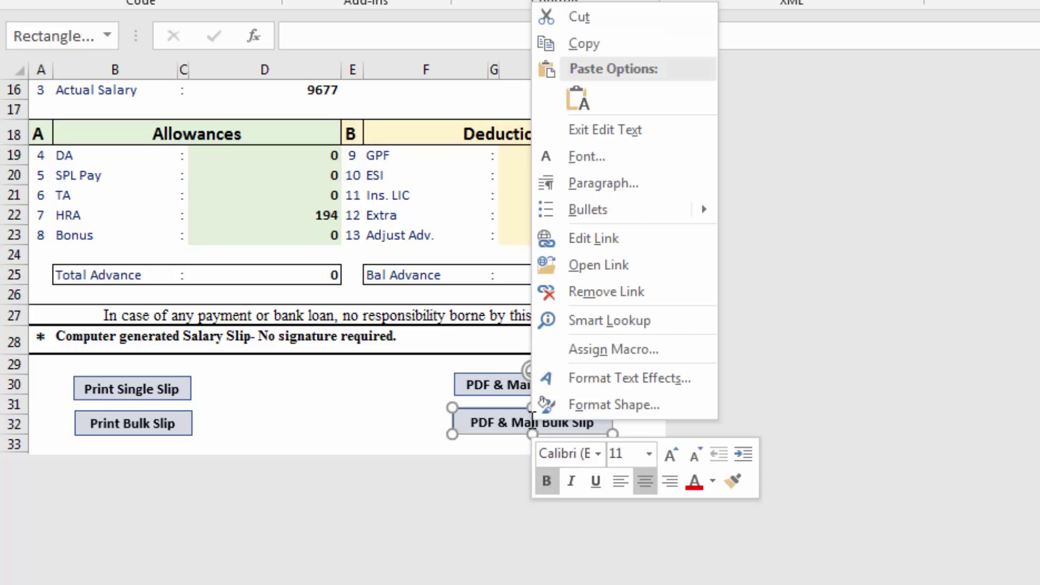
pyautogui.click(591, 346)
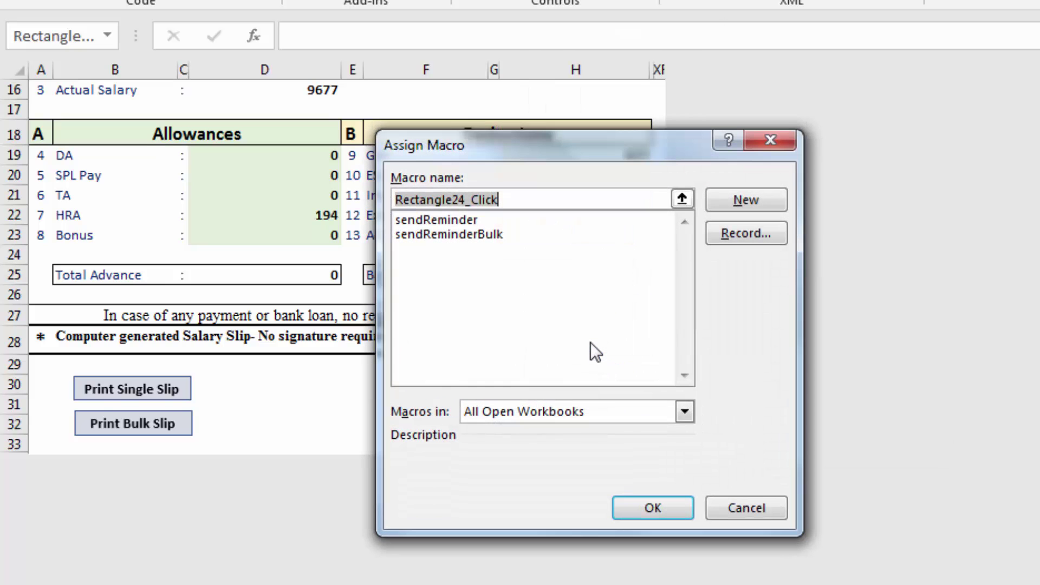
pyautogui.click(457, 240)
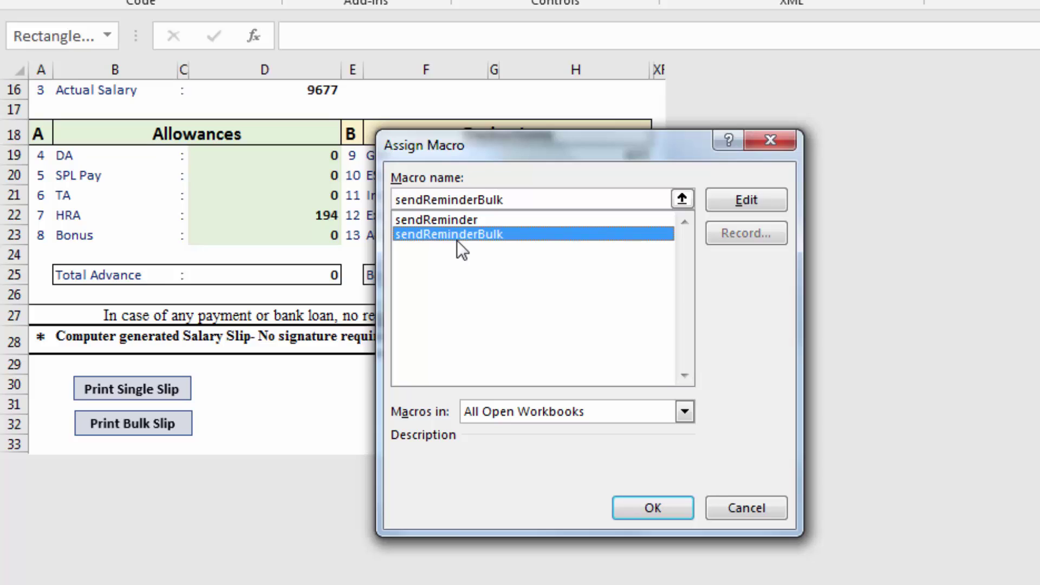
pyautogui.click(669, 513)
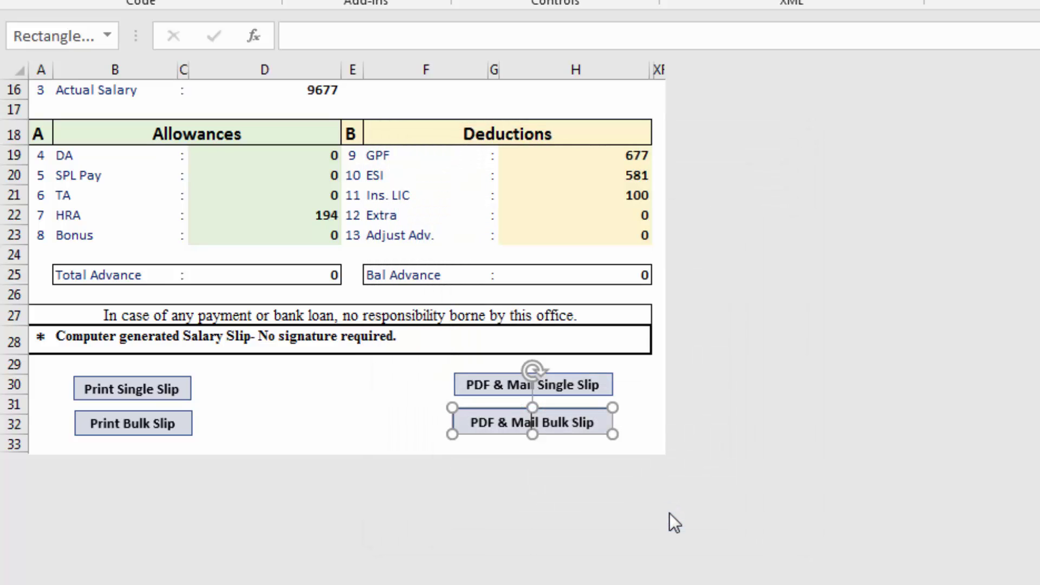
pyautogui.click(353, 407)
# - Run the PDF & Mail Single Slip button and dismiss the 'PDF file generateed successfully' message
pyautogui.scroll(3, 353, 407)
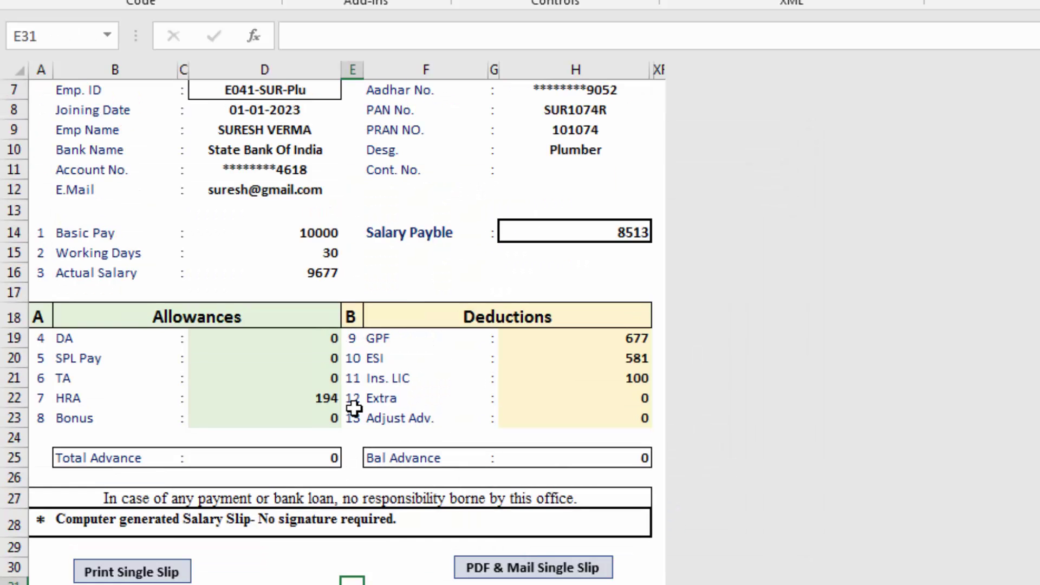
pyautogui.scroll(-3, 406, 399)
pyautogui.scroll(3, 406, 399)
pyautogui.scroll(-2, 462, 421)
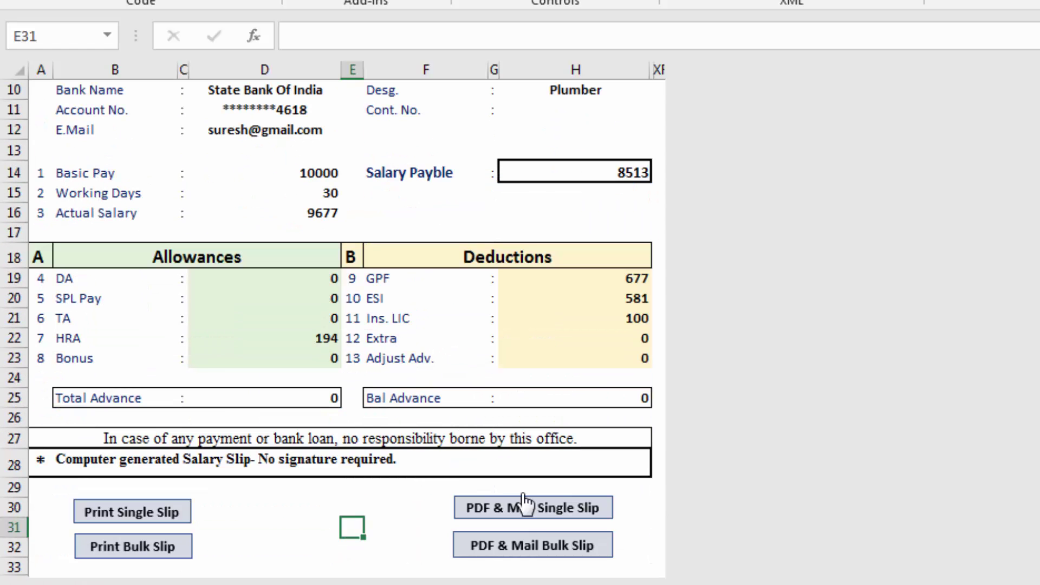
pyautogui.click(529, 511)
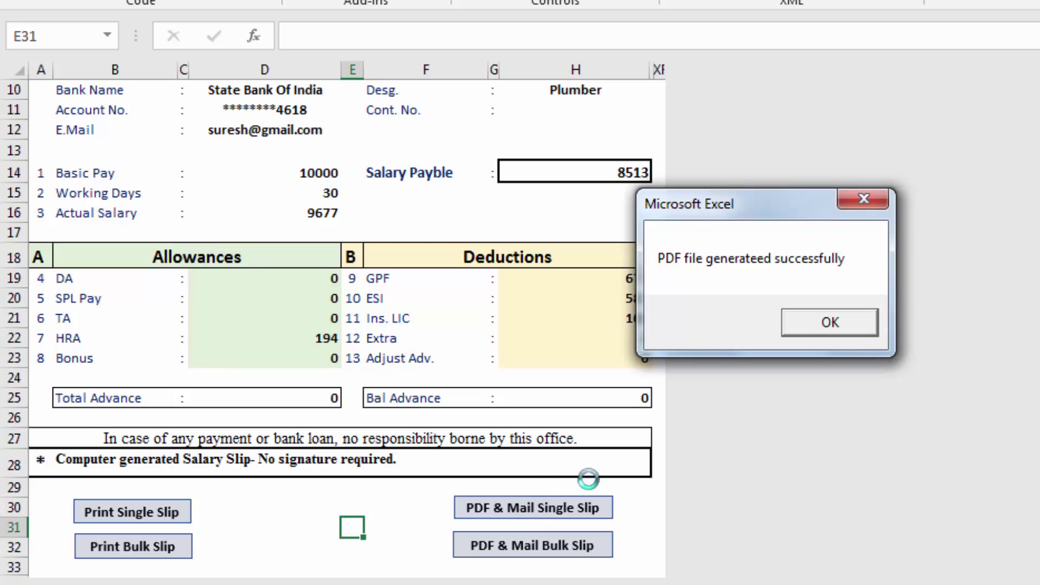
pyautogui.moveTo(774, 215); pyautogui.dragTo(714, 212)
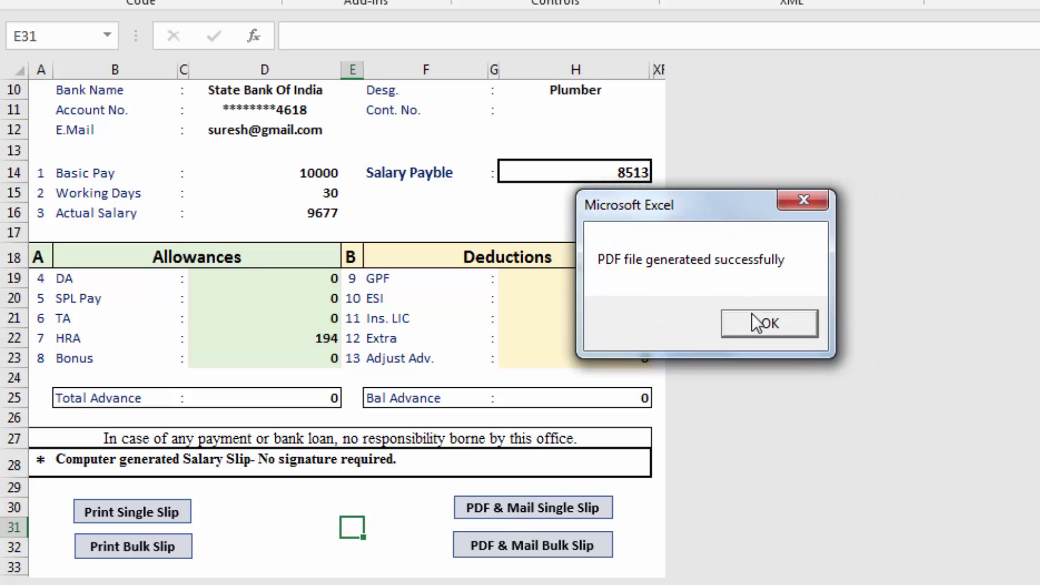
pyautogui.click(751, 314)
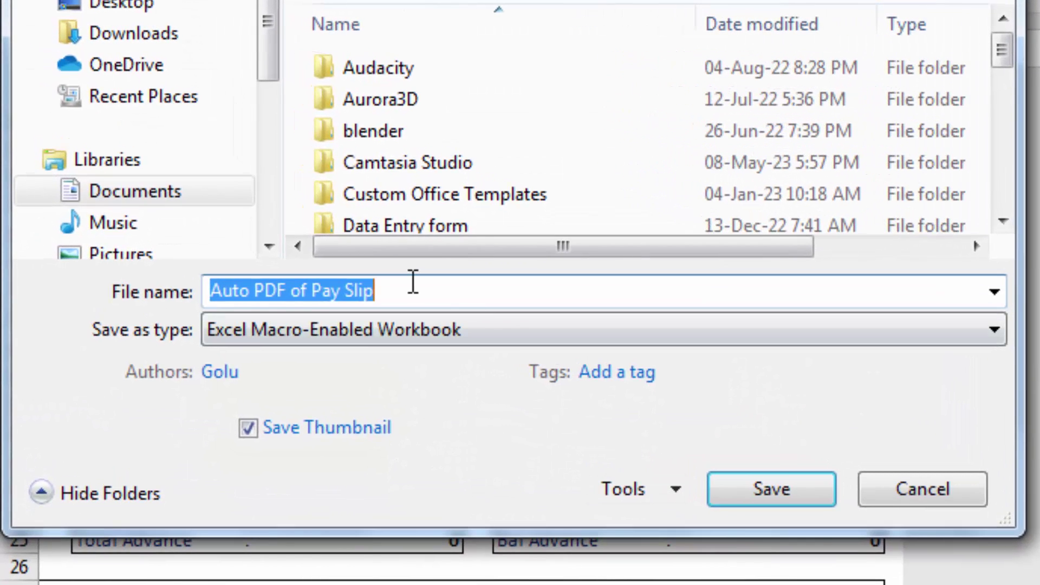
pyautogui.click(413, 281)
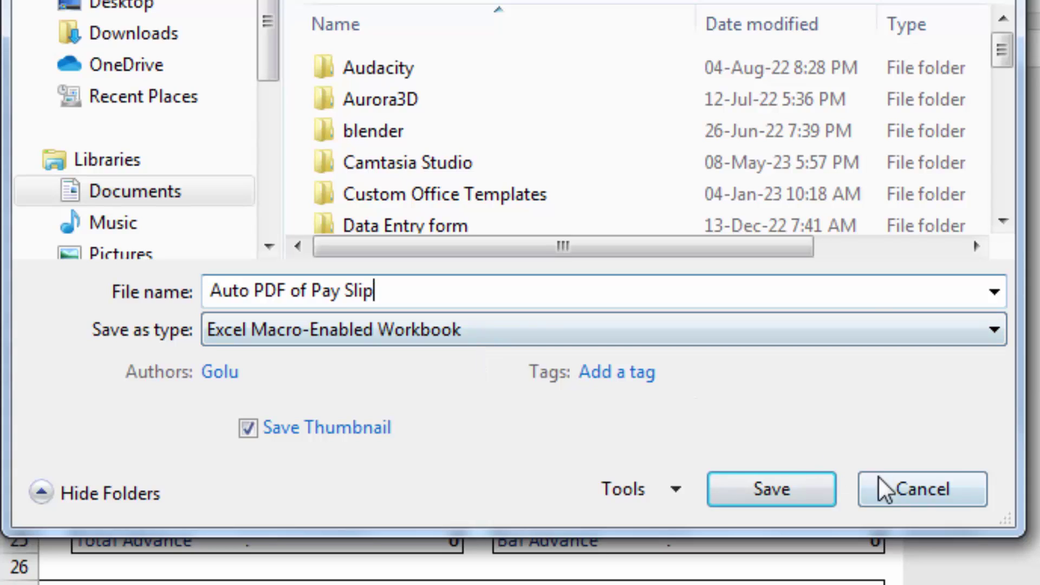
pyautogui.click(891, 487)
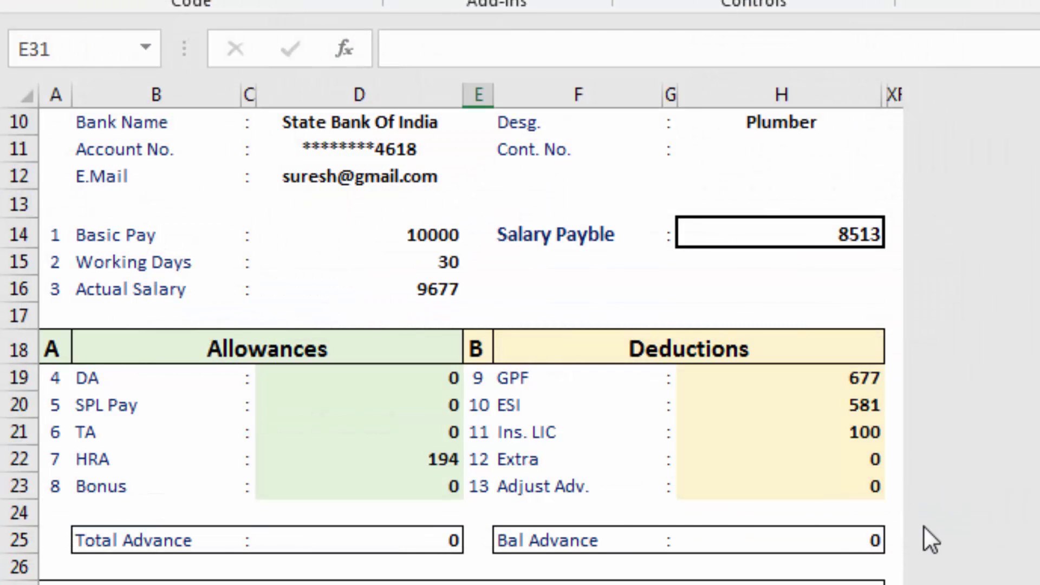
pyautogui.press('Left')
pyautogui.scroll(-2, 192, 547)
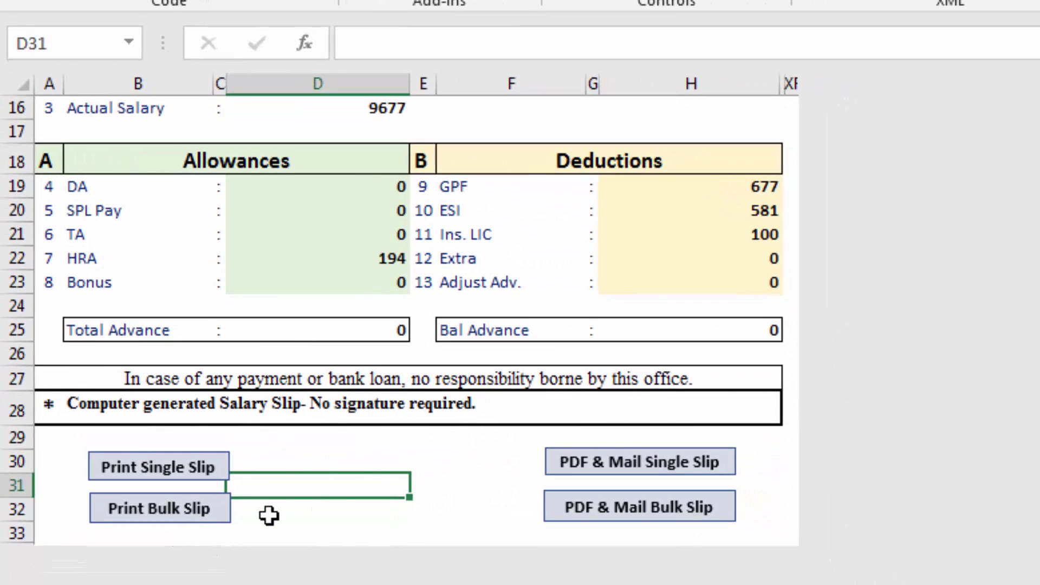
pyautogui.click(268, 515)
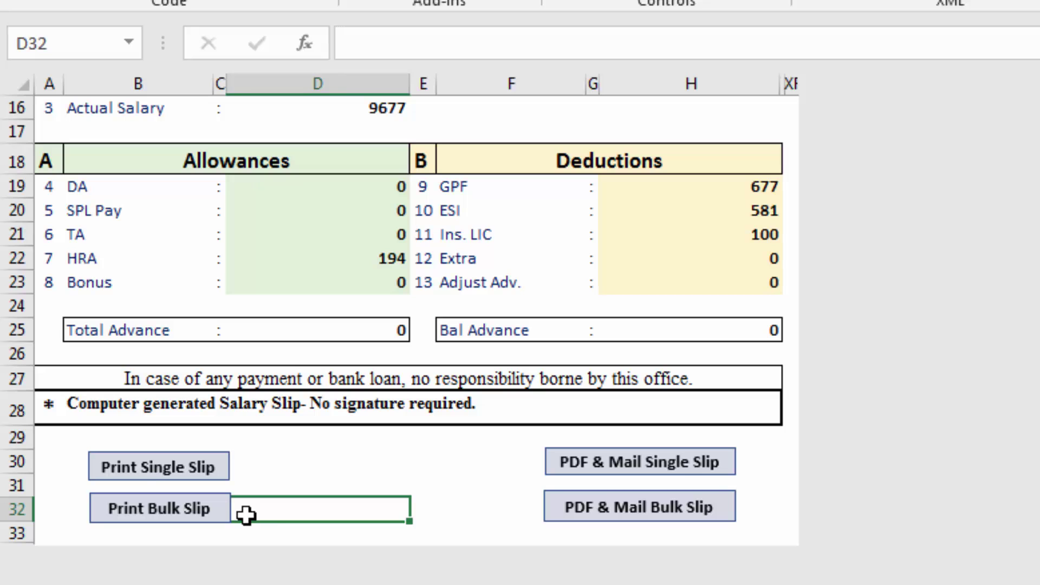
pyautogui.click(426, 507)
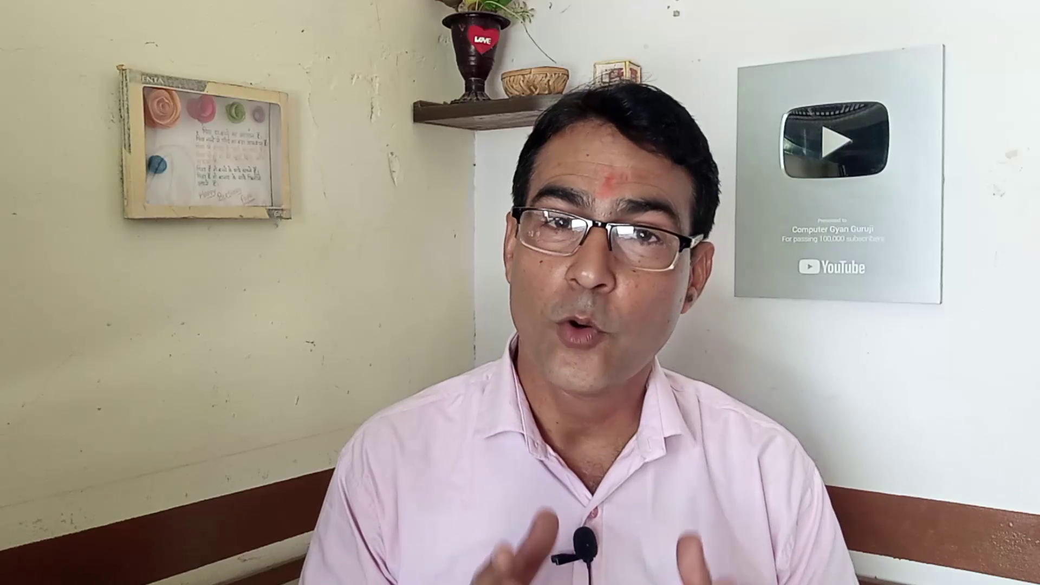